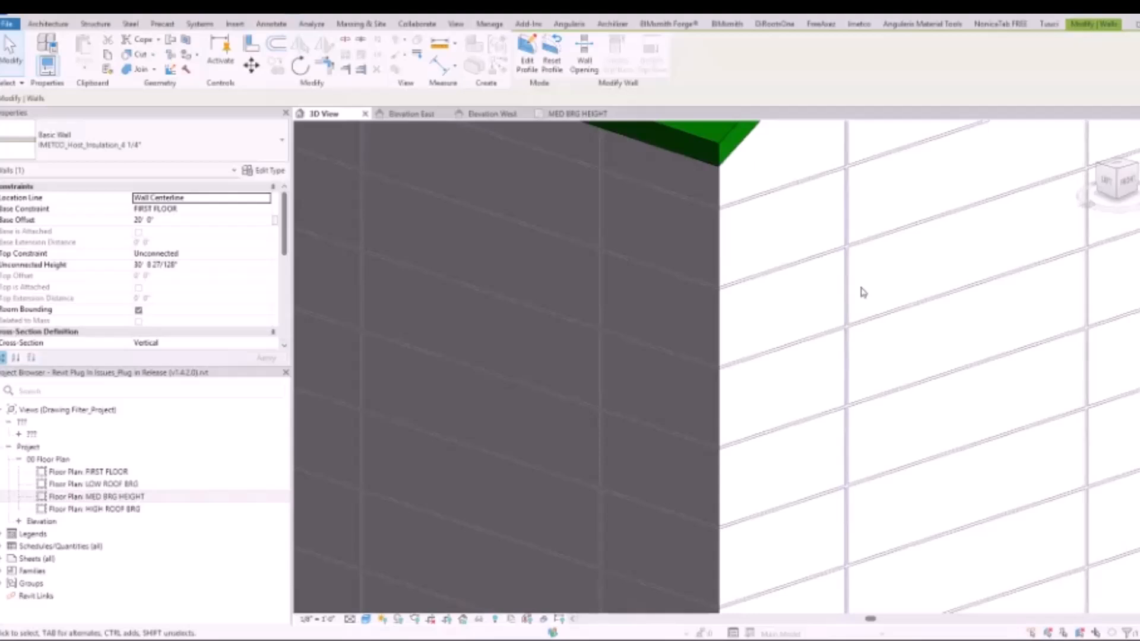
# Nudge the surface pattern on the white gable wall six increments away from the dark wall's corner
pyautogui.press('Right')
pyautogui.press('Right')
pyautogui.press('Right')
pyautogui.press('Right')
pyautogui.press('Right')
pyautogui.press('Right')
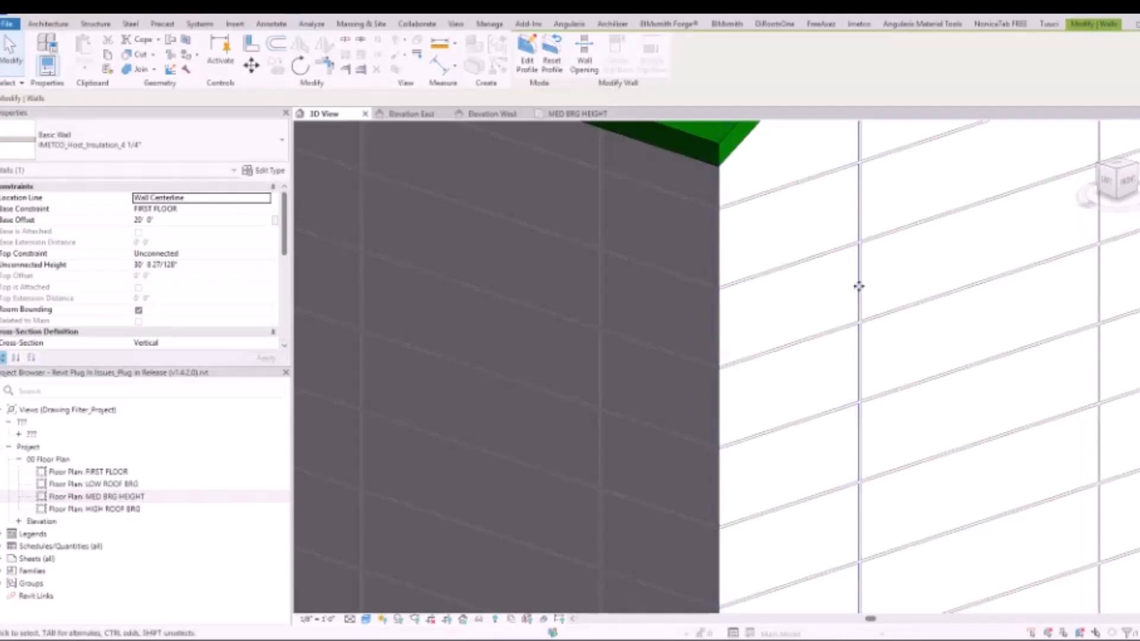
pyautogui.press('Right')
pyautogui.press('Right')
pyautogui.press('Right')
pyautogui.press('Right')
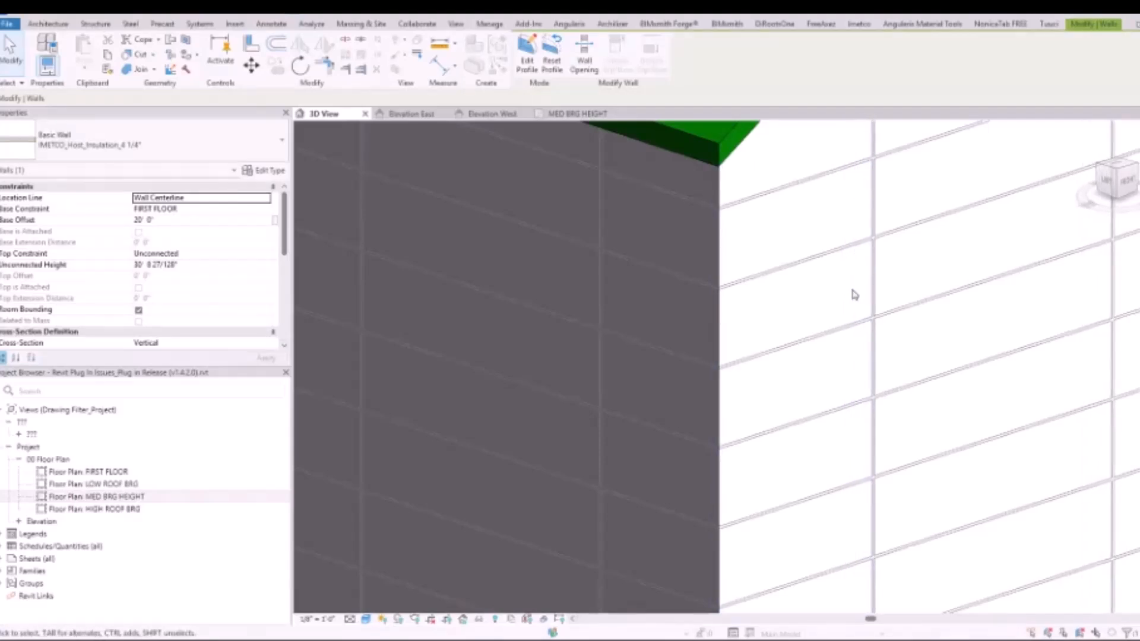
# Move the white gable wall's vertical pattern joint farther from the corner in two successive moves
pyautogui.press('m')
pyautogui.press('v')
pyautogui.click(876, 278)
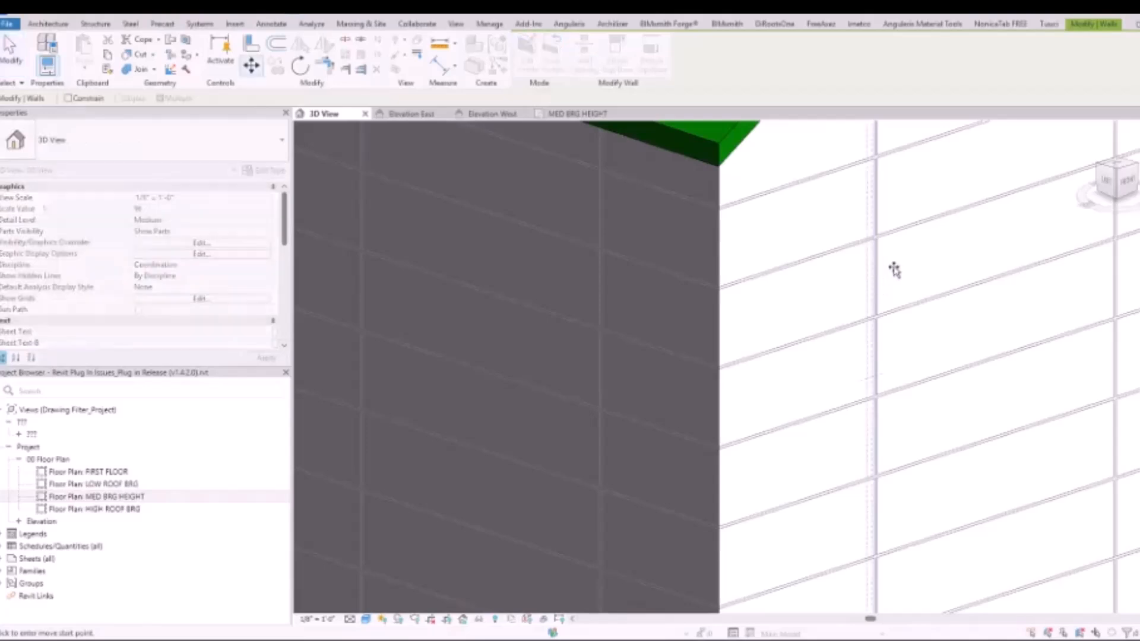
pyautogui.click(948, 252)
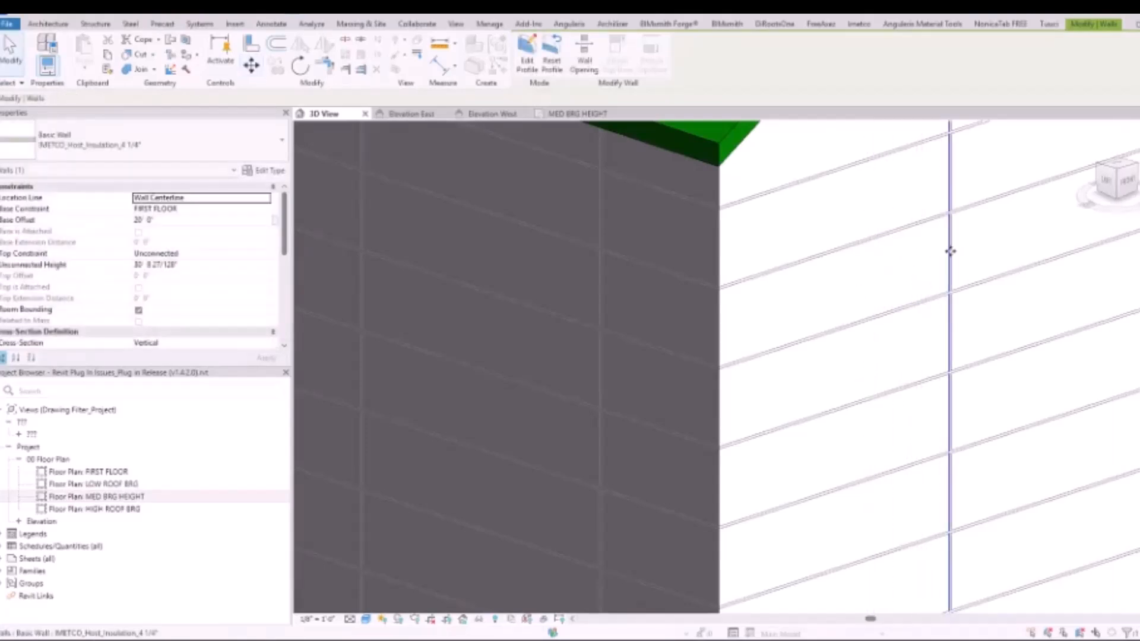
pyautogui.press('m')
pyautogui.press('v')
pyautogui.click(950, 231)
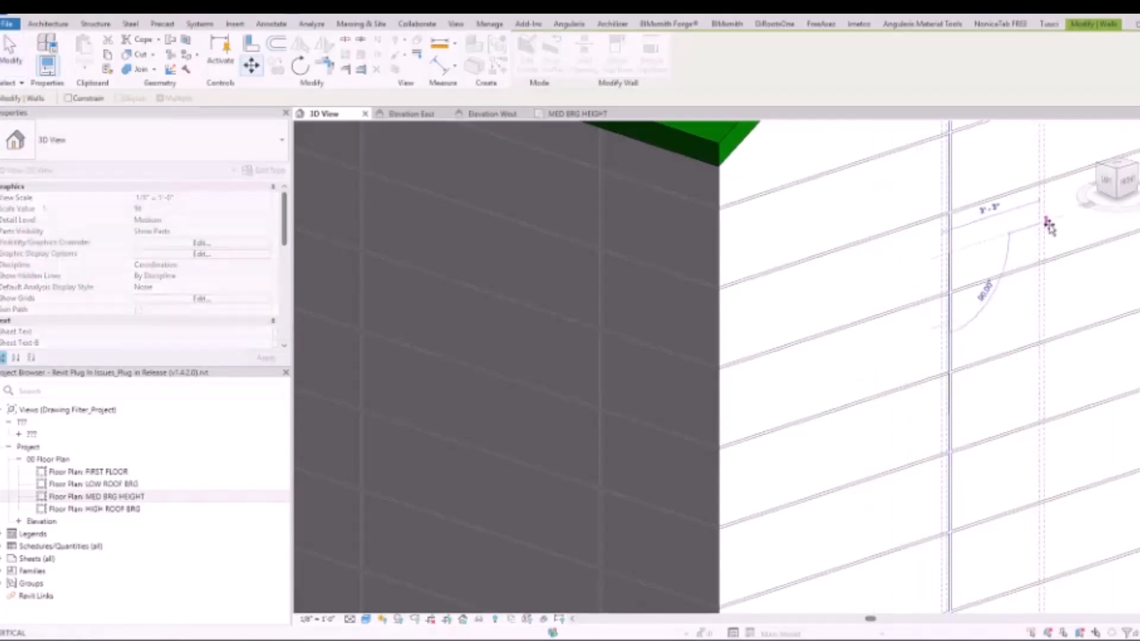
pyautogui.click(1049, 224)
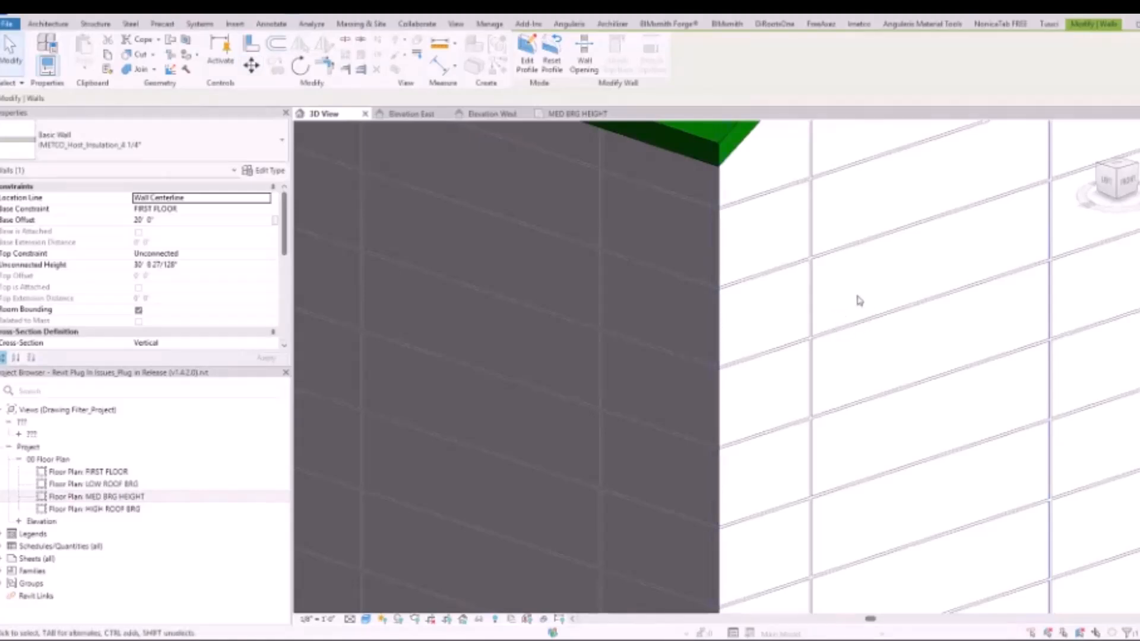
# Move the vertical pattern joint nearest the corner onto the corner edge of the white gable wall
pyautogui.scroll(3, 808, 278)
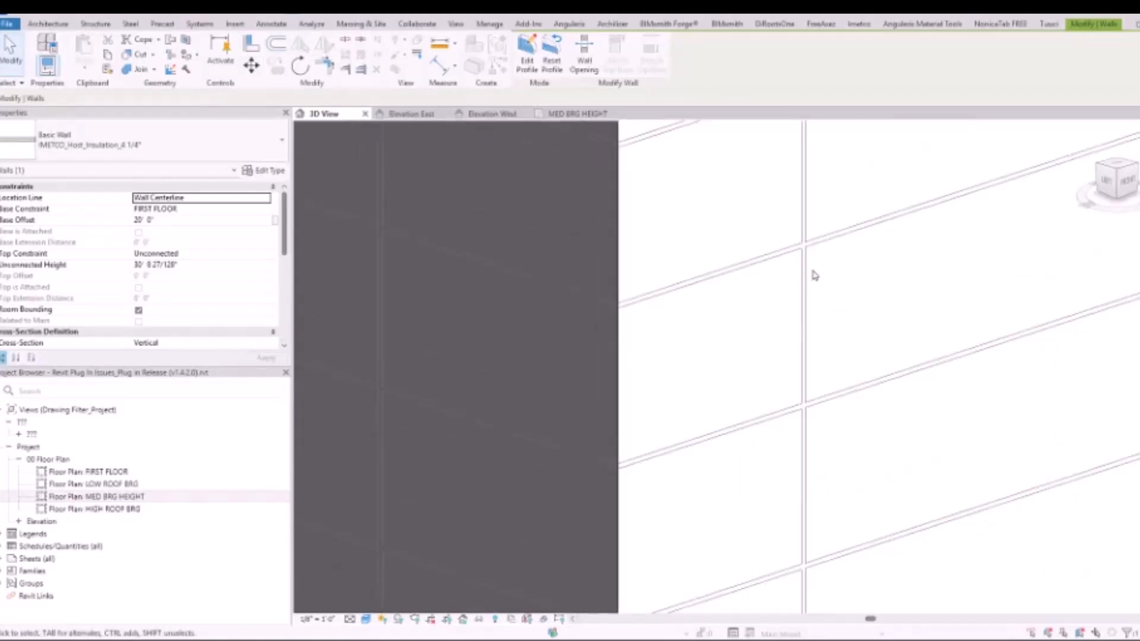
pyautogui.press('m')
pyautogui.press('v')
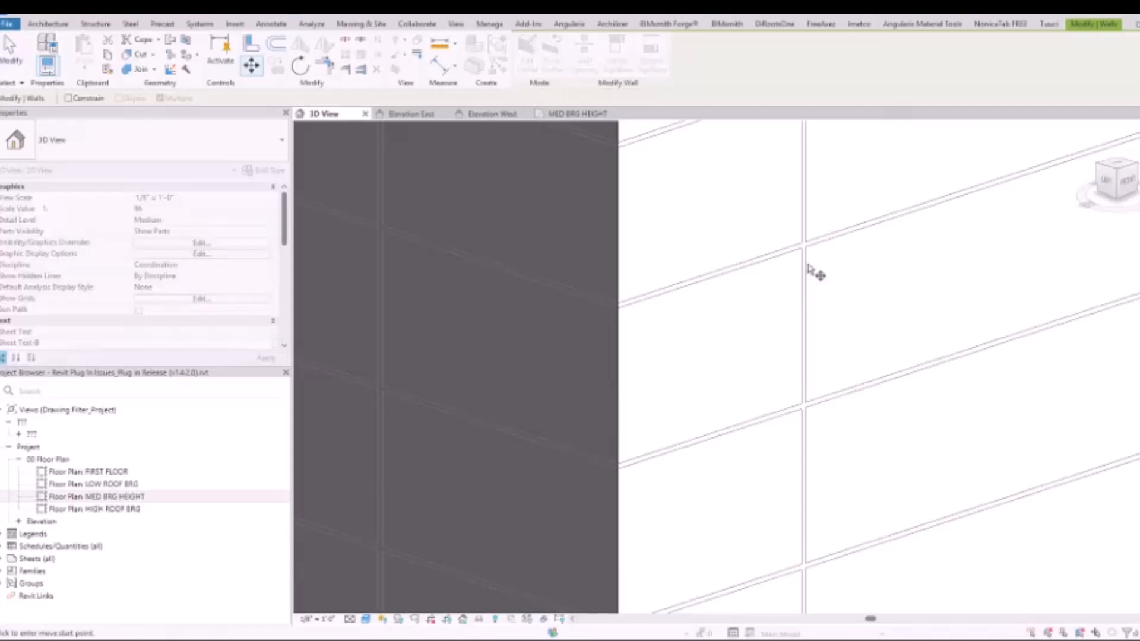
pyautogui.press('Escape')
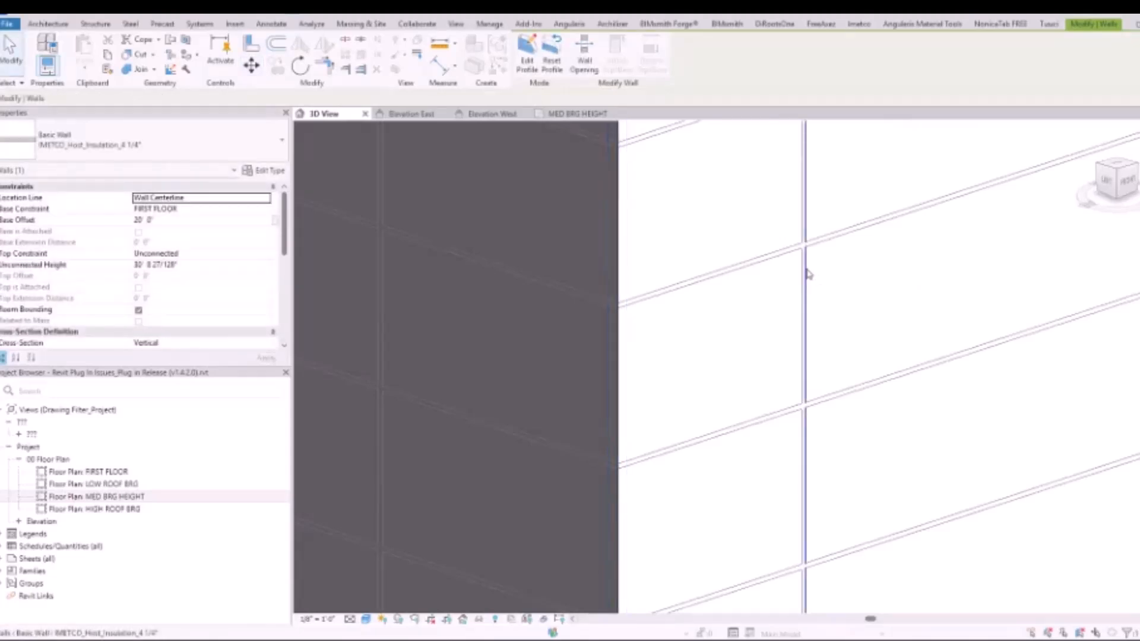
pyautogui.press('m')
pyautogui.press('v')
pyautogui.click(807, 276)
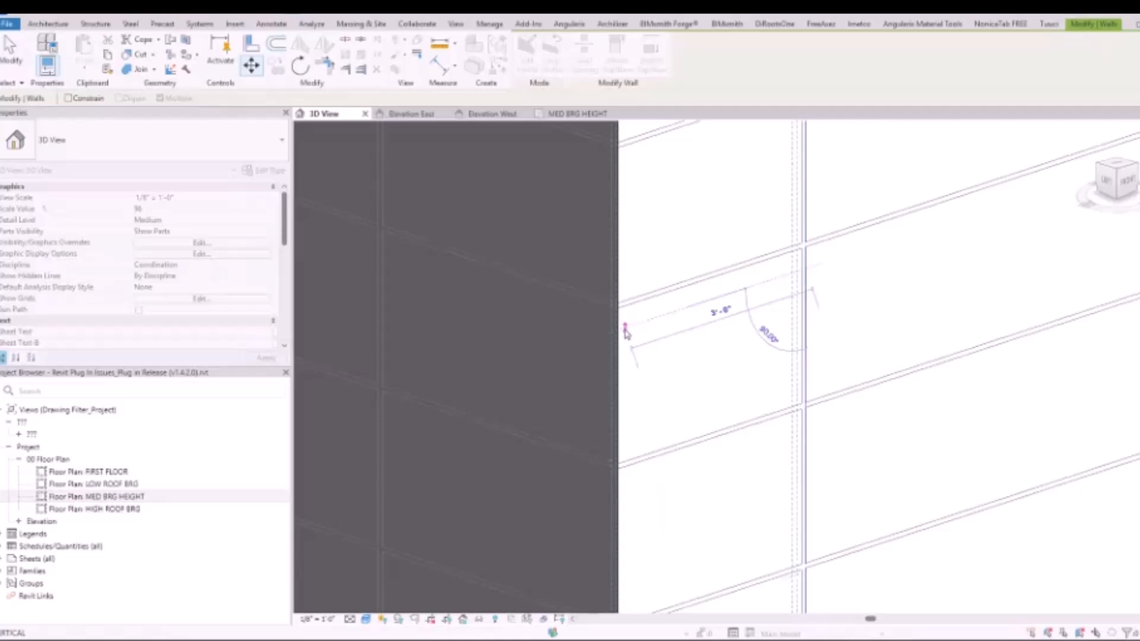
pyautogui.click(625, 333)
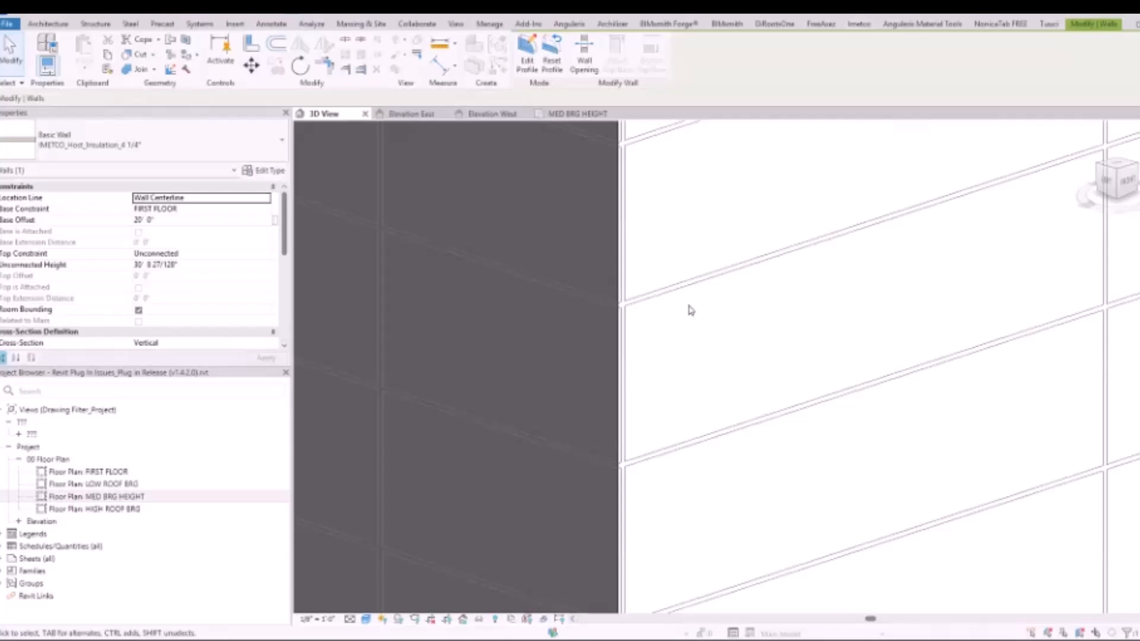
# Undo the last three pattern moves on the white gable wall
pyautogui.hotkey('ctrl', 'z')
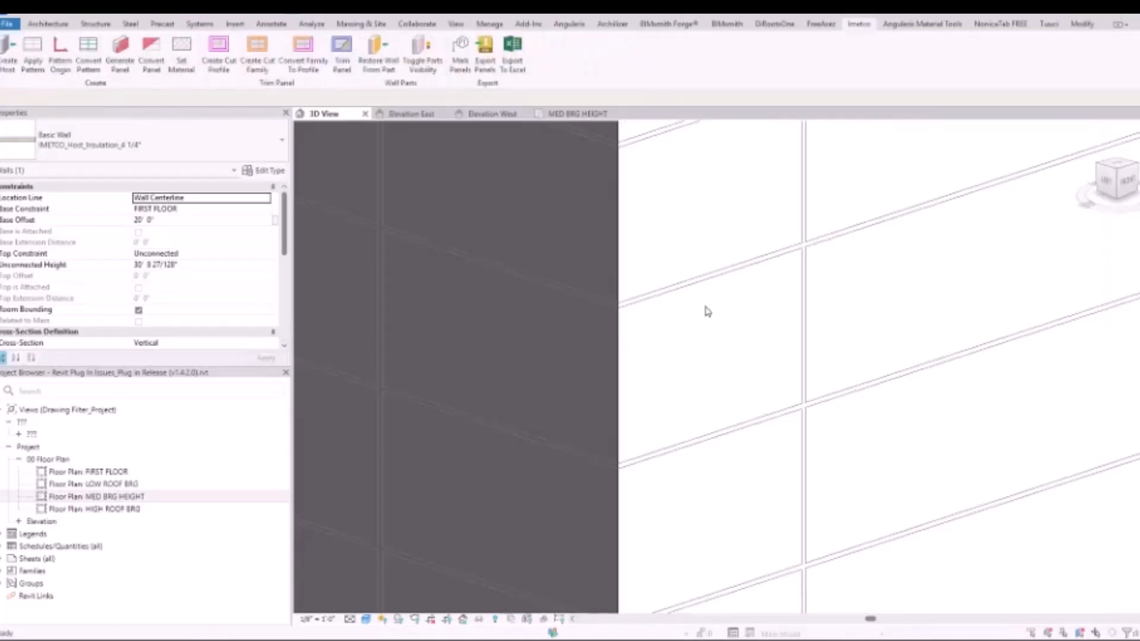
pyautogui.scroll(-3, 716, 310)
pyautogui.hotkey('ctrl', 'z')
pyautogui.hotkey('ctrl', 'z')
pyautogui.press('Escape')
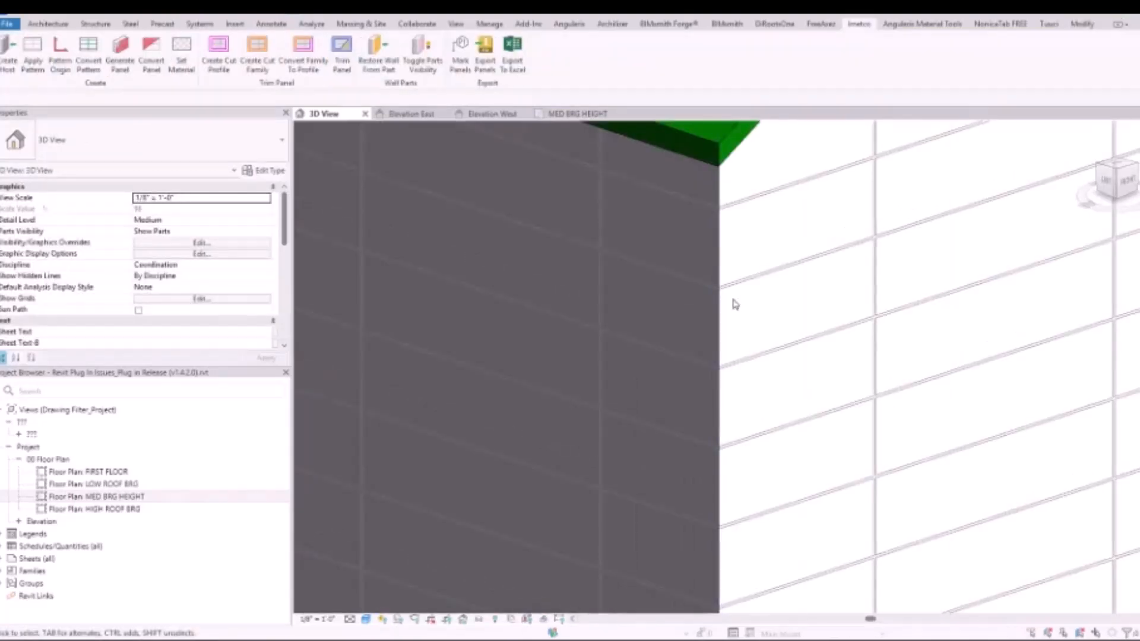
# Place a pattern origin marker on the white gable wall where a horizontal joint crosses the vertical joint nearest the corner
pyautogui.scroll(4, 736, 306)
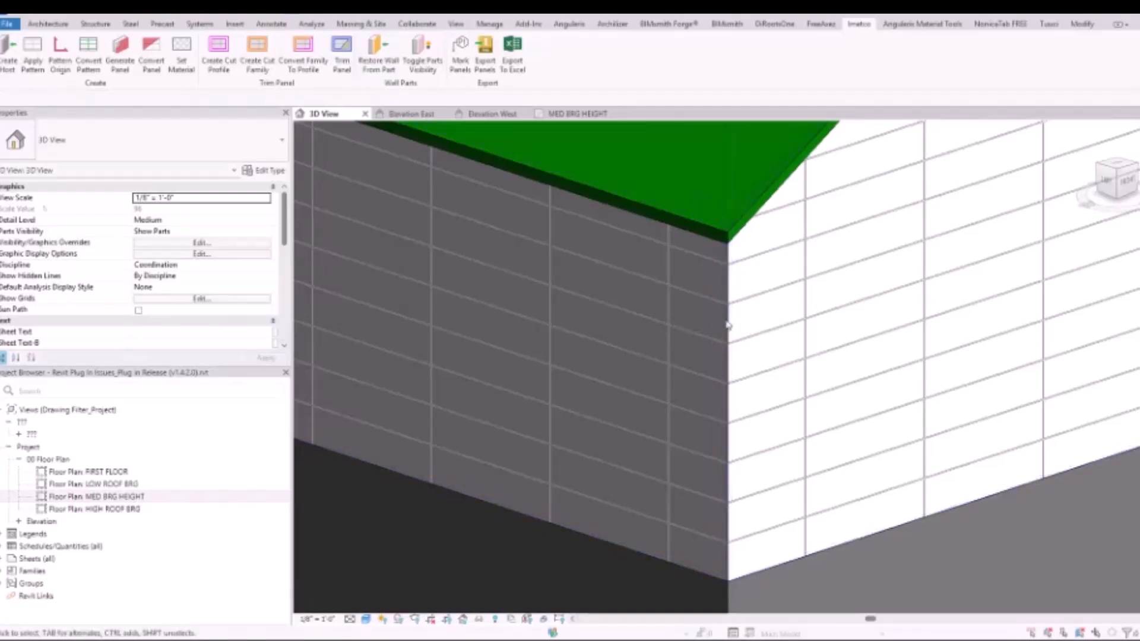
pyautogui.scroll(-2, 742, 321)
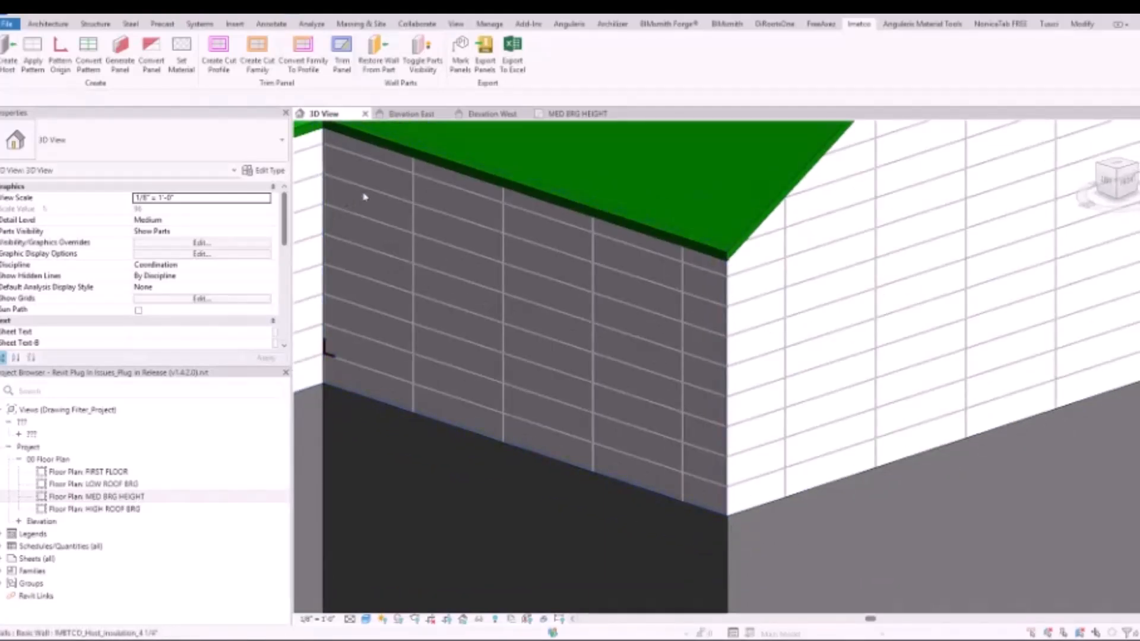
pyautogui.click(60, 53)
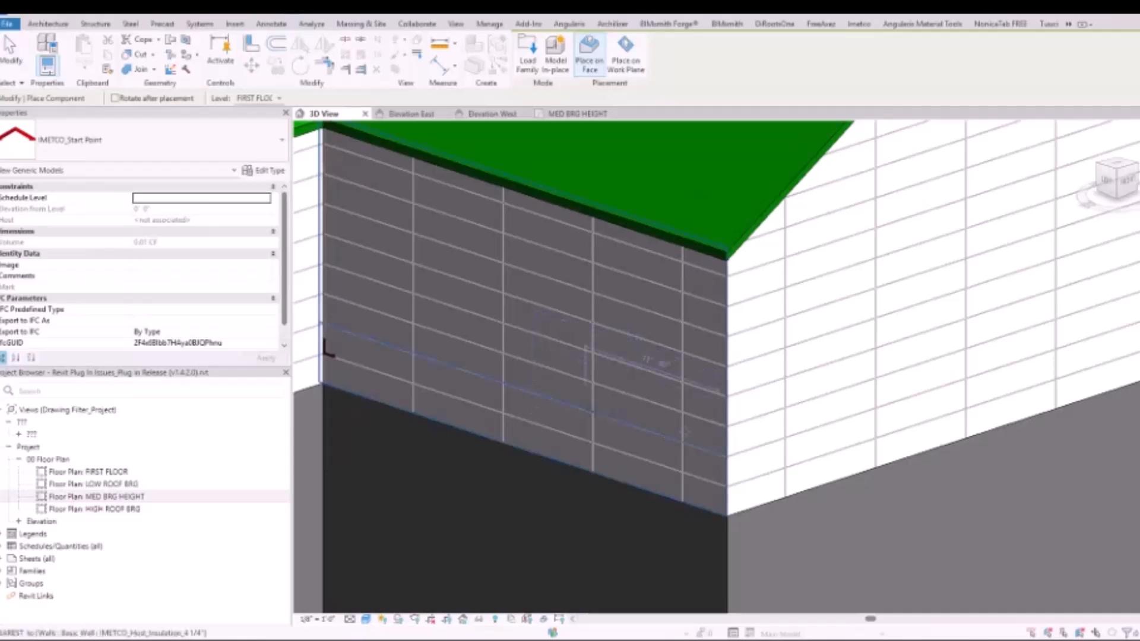
pyautogui.scroll(6, 808, 437)
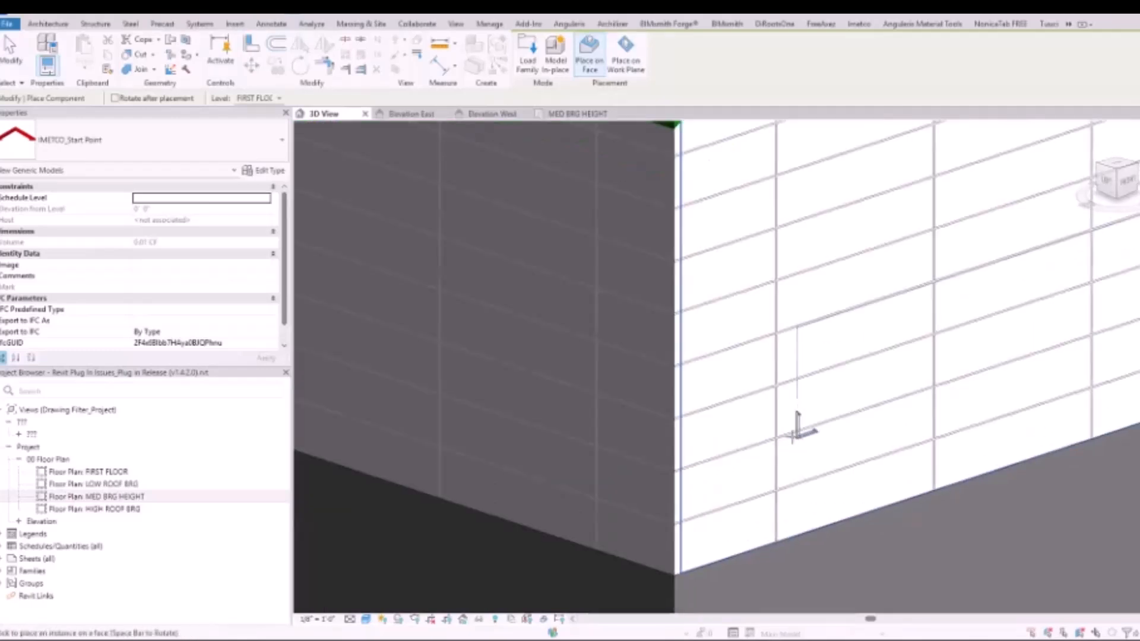
pyautogui.scroll(4, 783, 437)
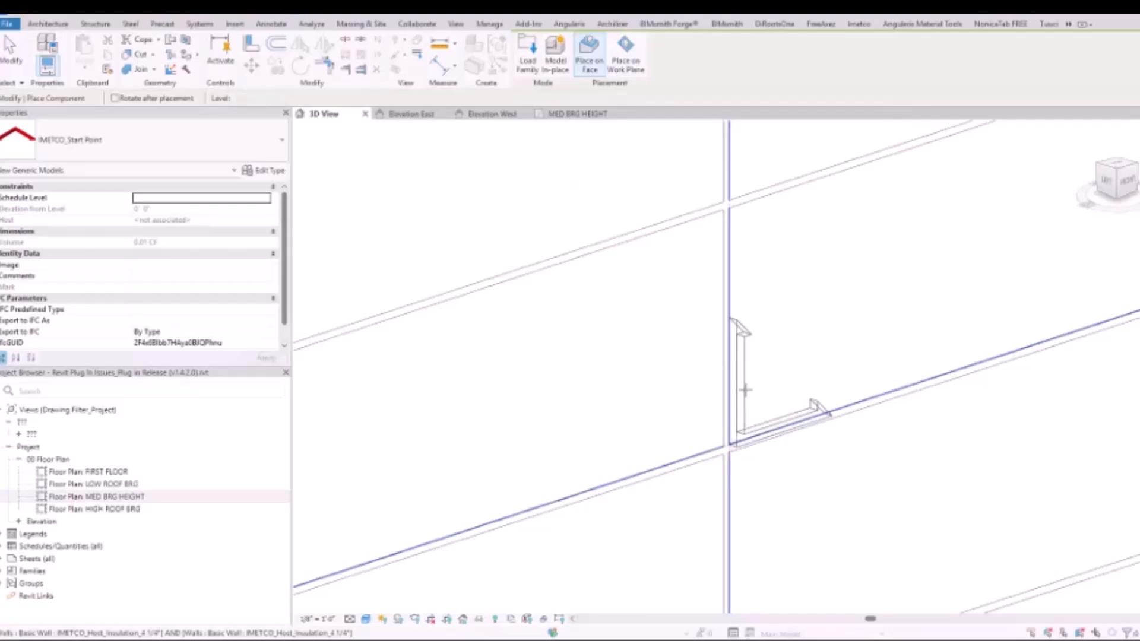
pyautogui.scroll(-5, 754, 389)
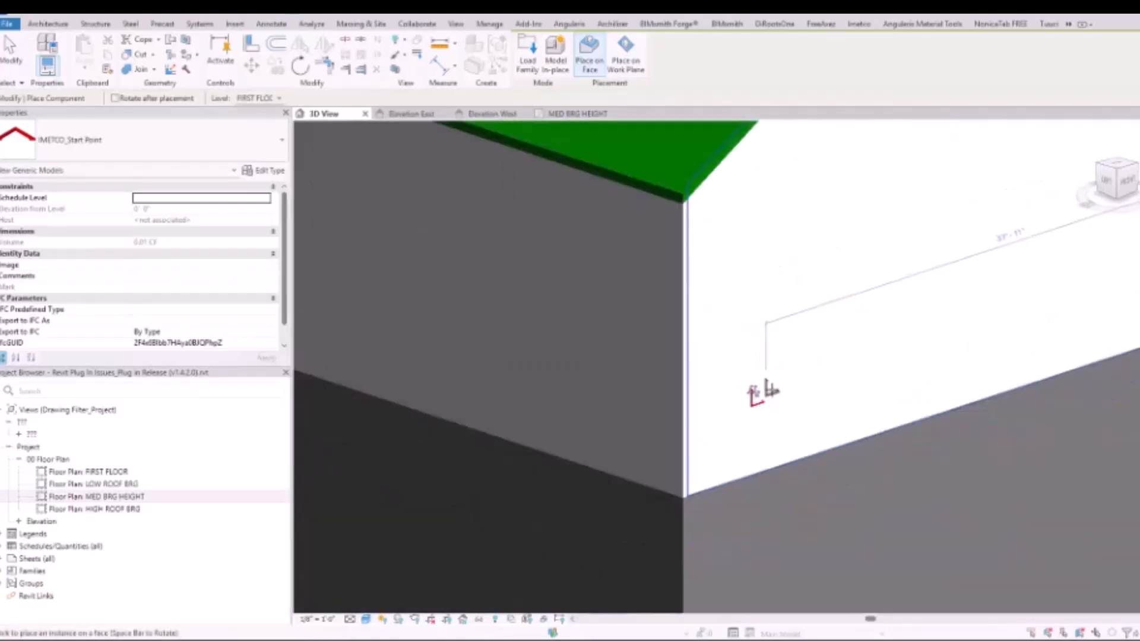
pyautogui.scroll(-3, 771, 388)
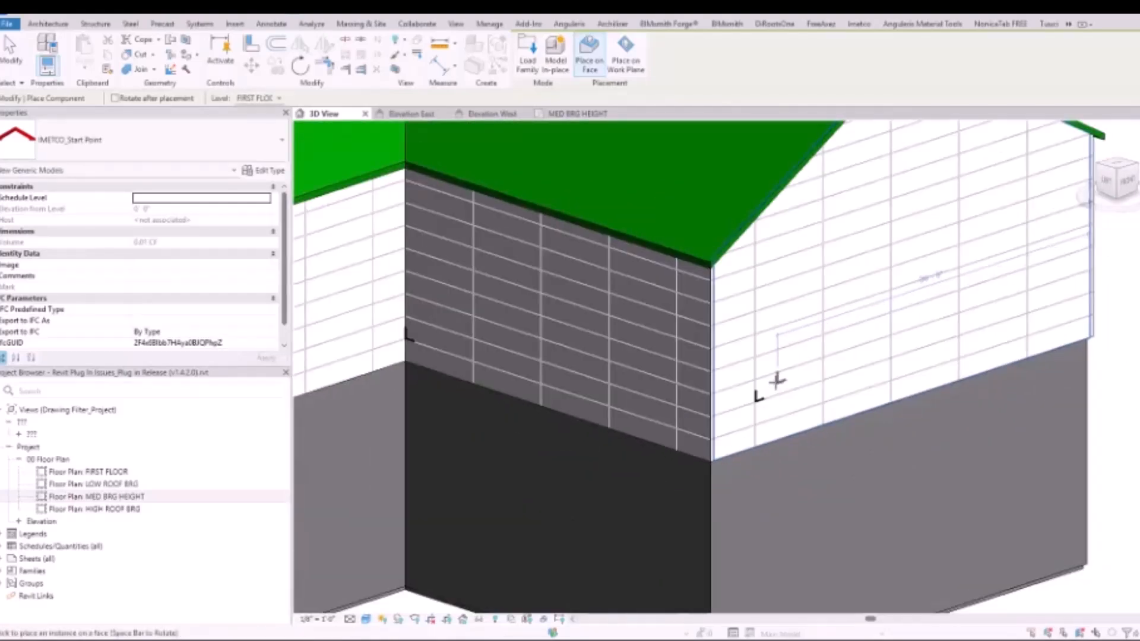
pyautogui.press('Escape')
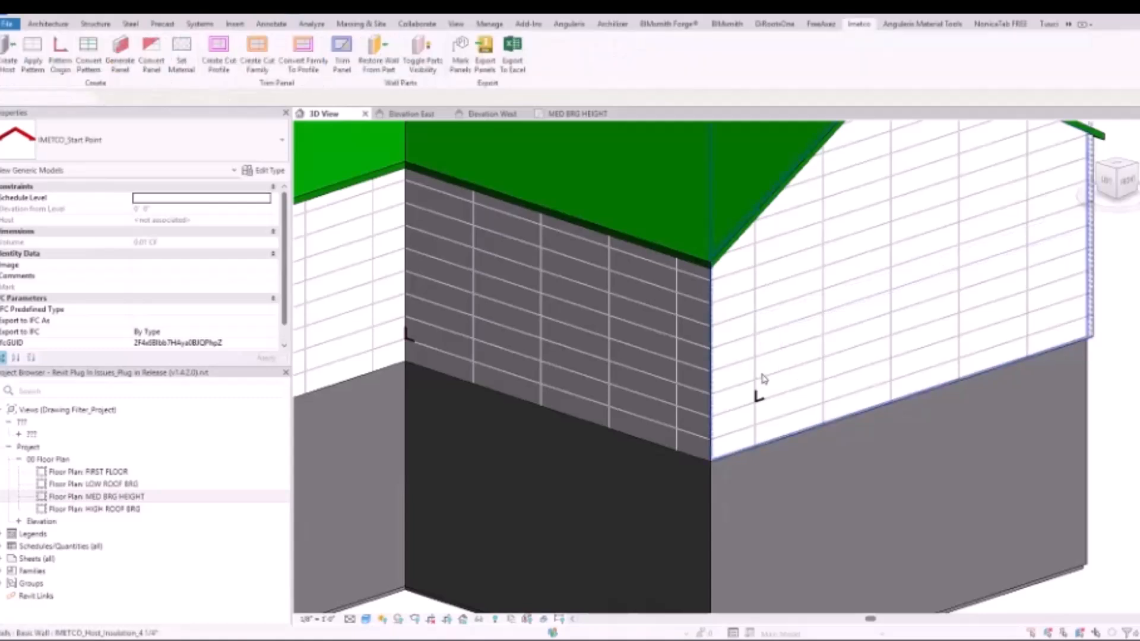
pyautogui.press('Escape')
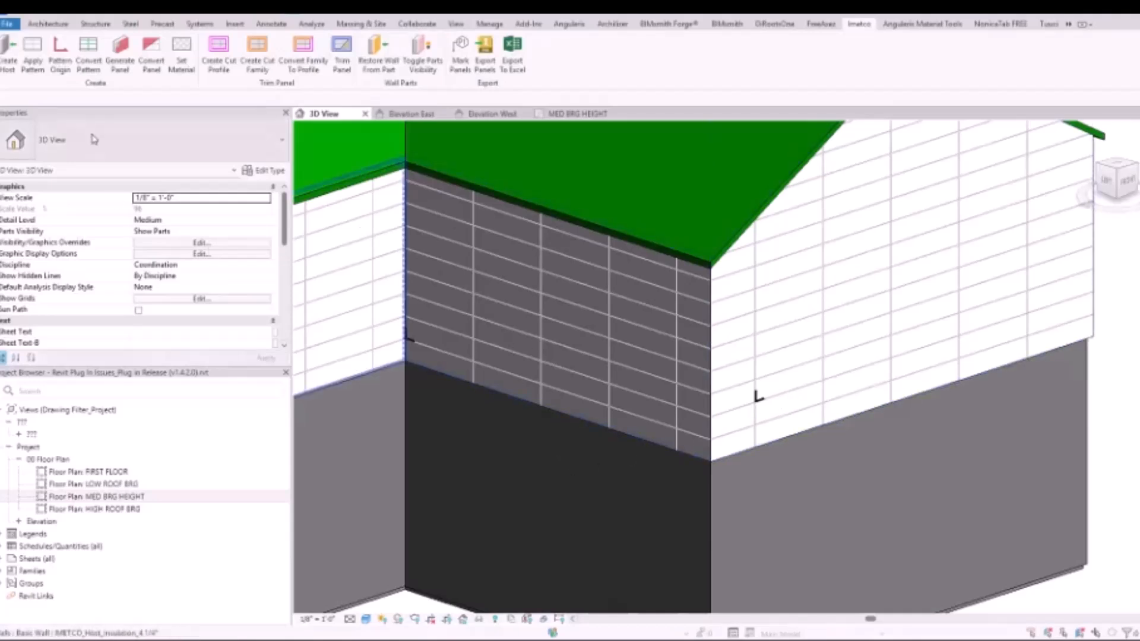
# Generate panels with Create Frame enabled on the dark wall and adjoining white gable wall, agreeing to skip the problem frame components
pyautogui.click(121, 60)
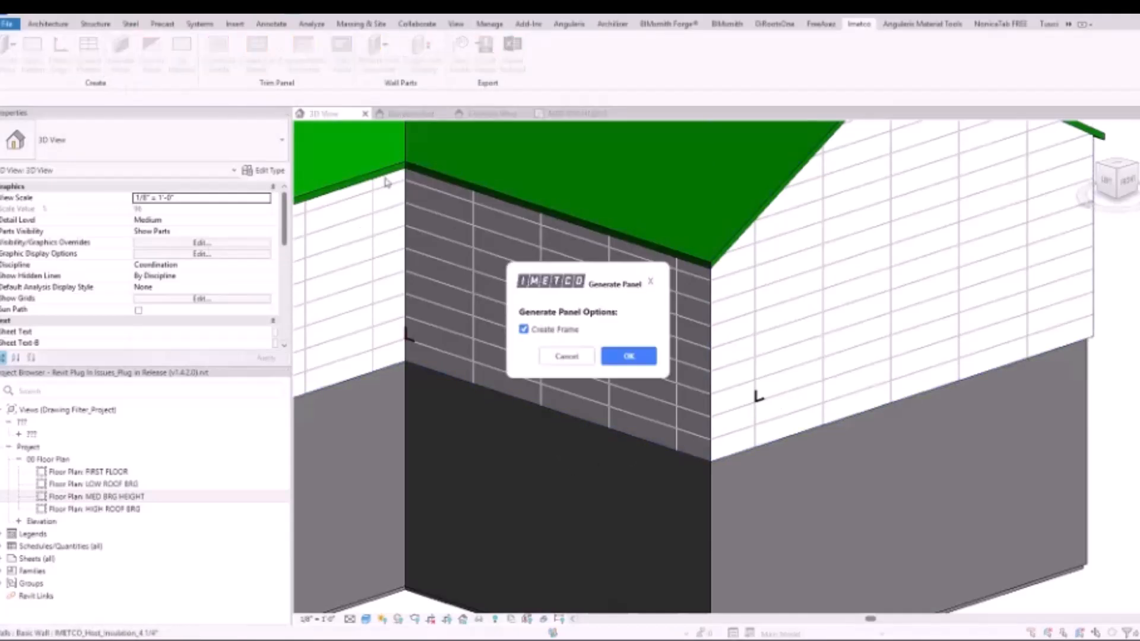
pyautogui.click(628, 357)
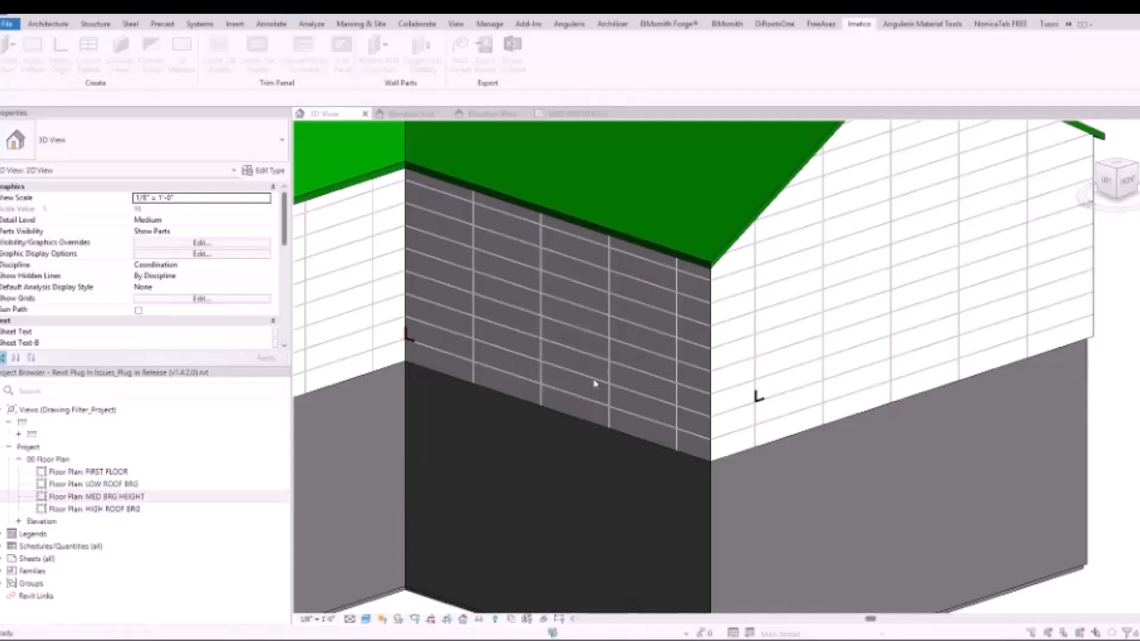
pyautogui.click(583, 400)
pyautogui.click(753, 333)
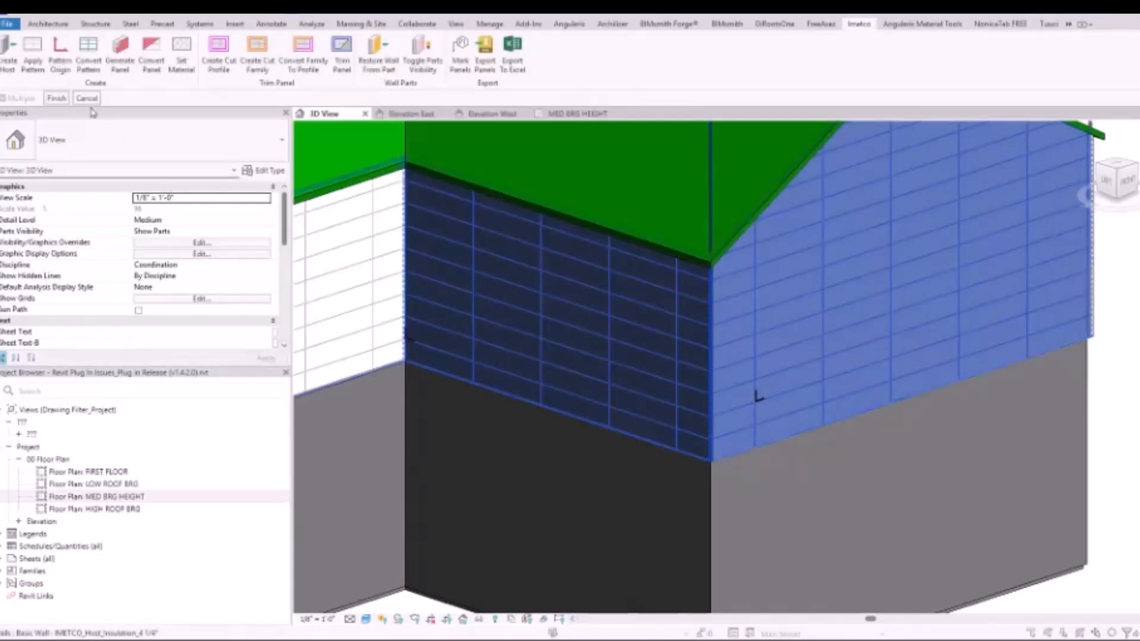
pyautogui.click(58, 99)
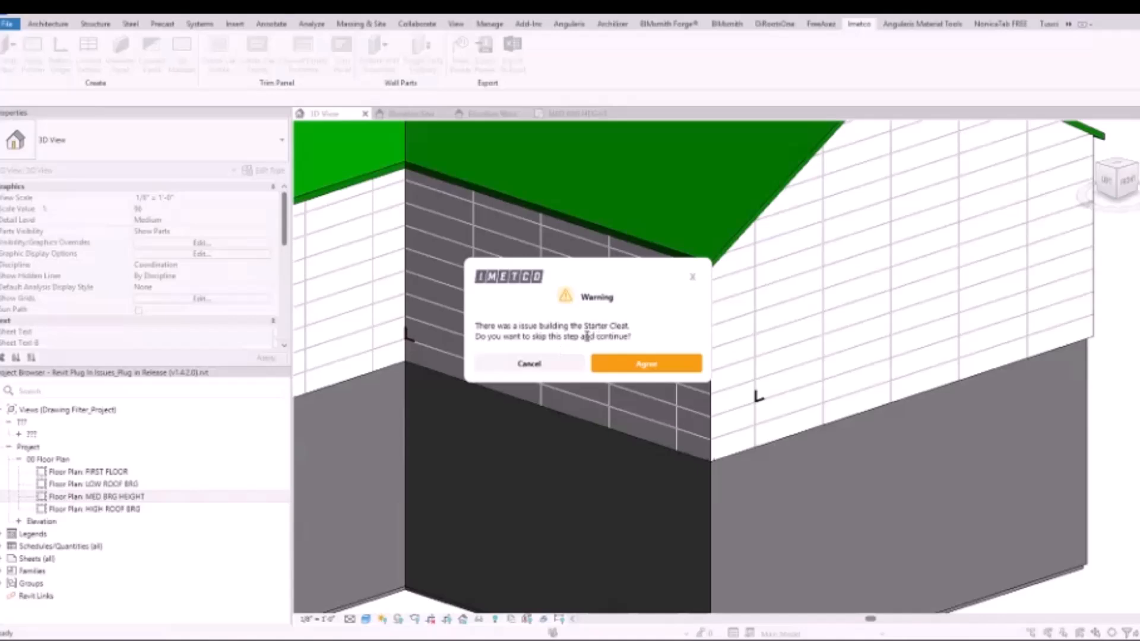
pyautogui.click(624, 368)
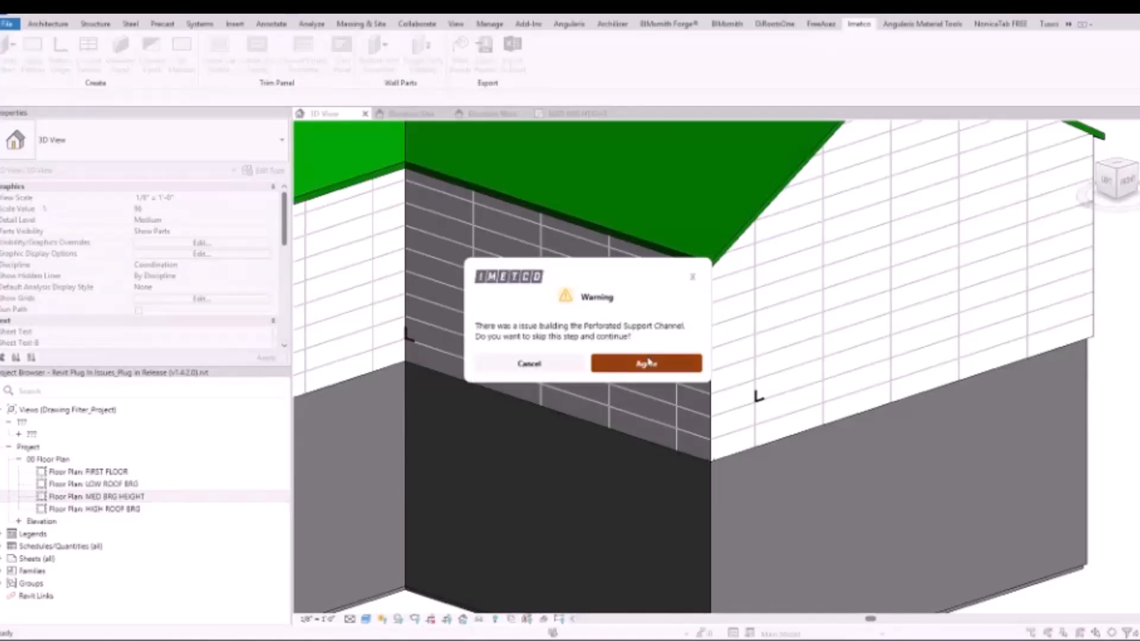
pyautogui.click(648, 363)
pyautogui.click(646, 369)
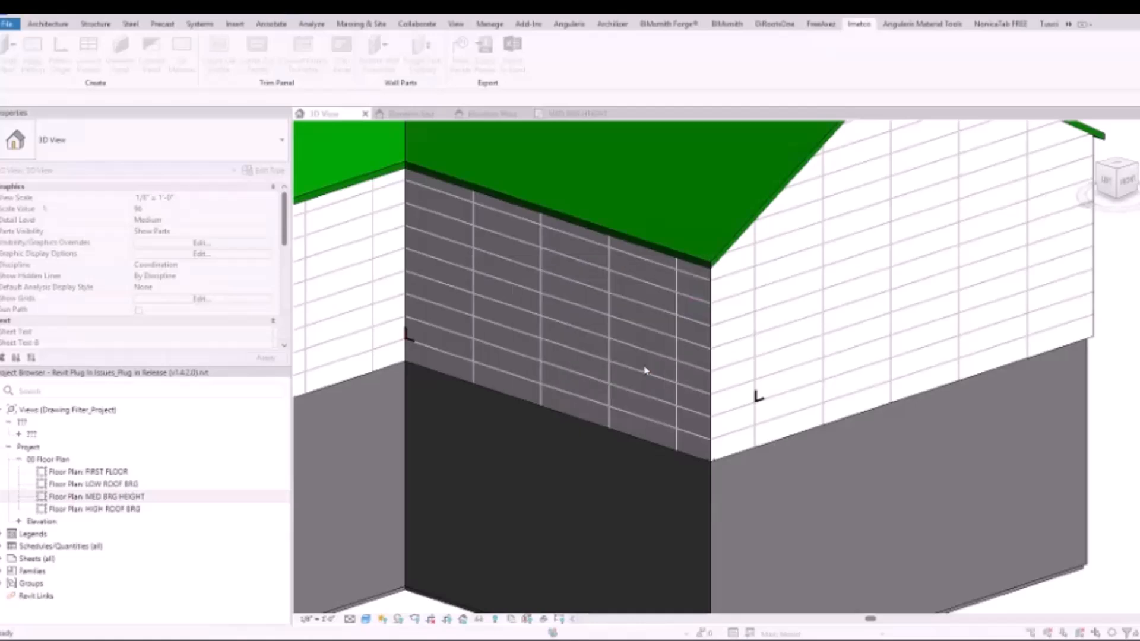
pyautogui.click(648, 365)
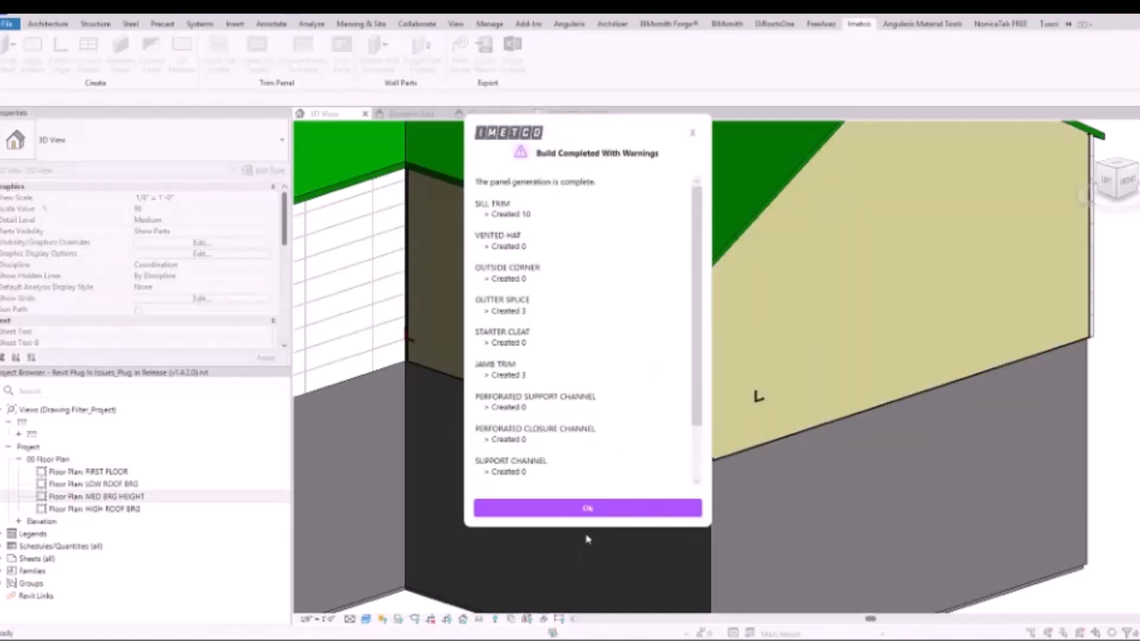
pyautogui.click(588, 508)
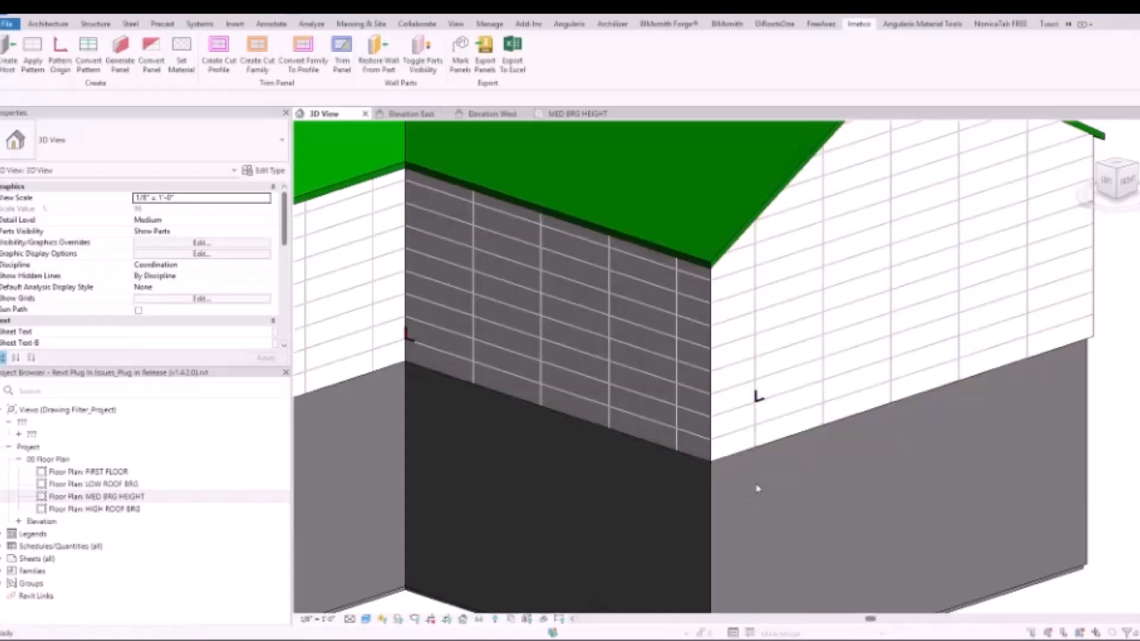
# Delete the gable wall's pattern origin marker and place a new one at a joint intersection on the vertical joint nearest the corner
pyautogui.click(757, 399)
pyautogui.press('Delete')
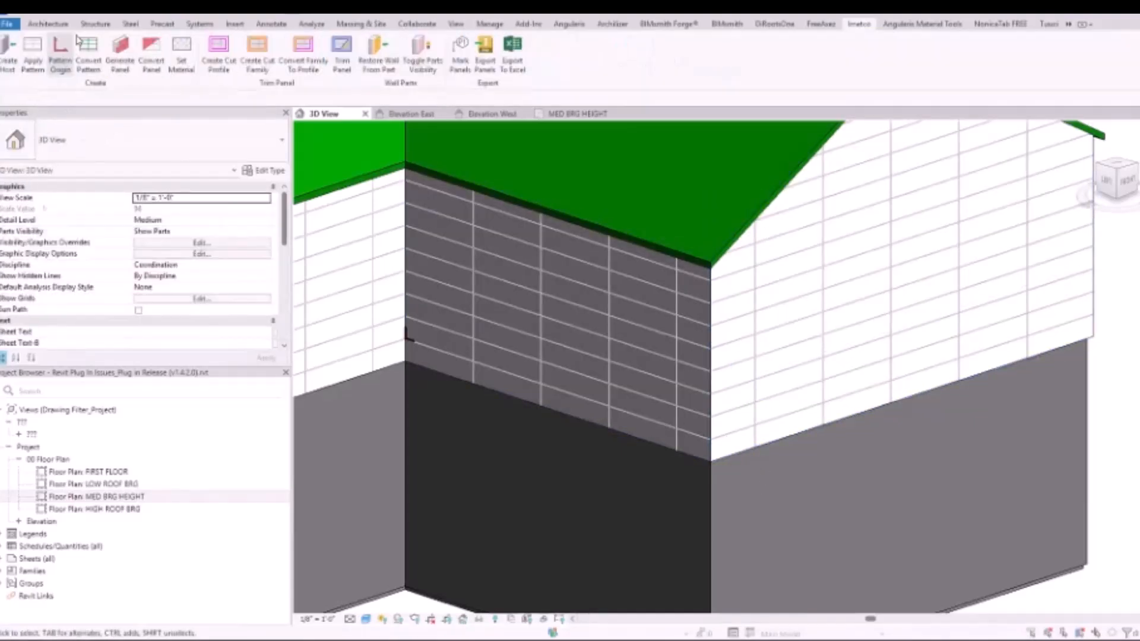
pyautogui.scroll(7, 763, 399)
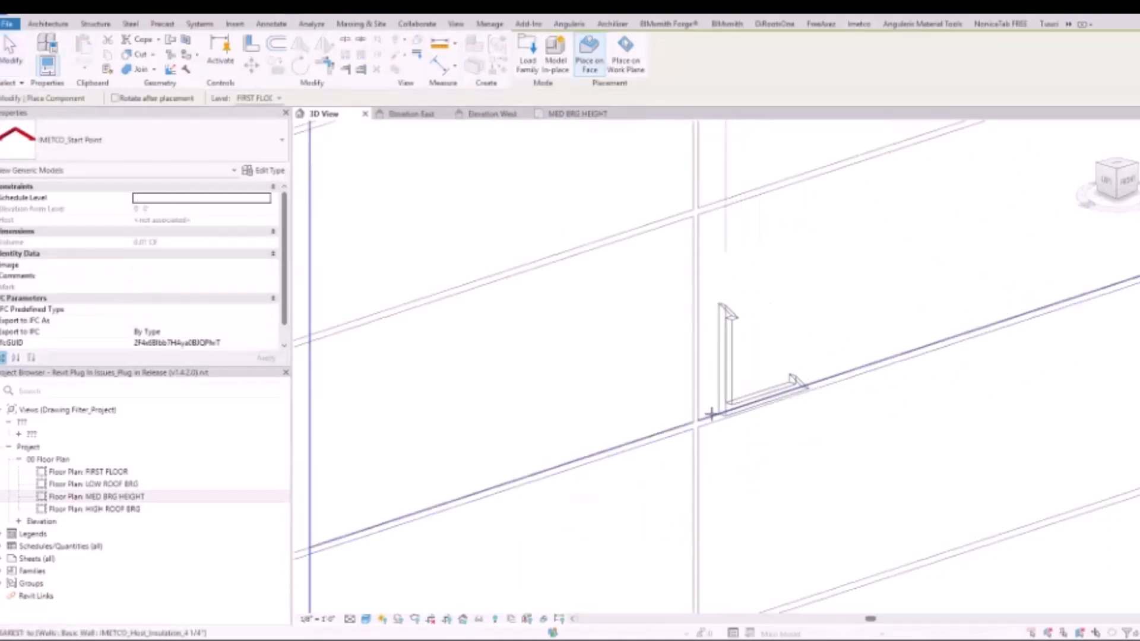
pyautogui.click(737, 362)
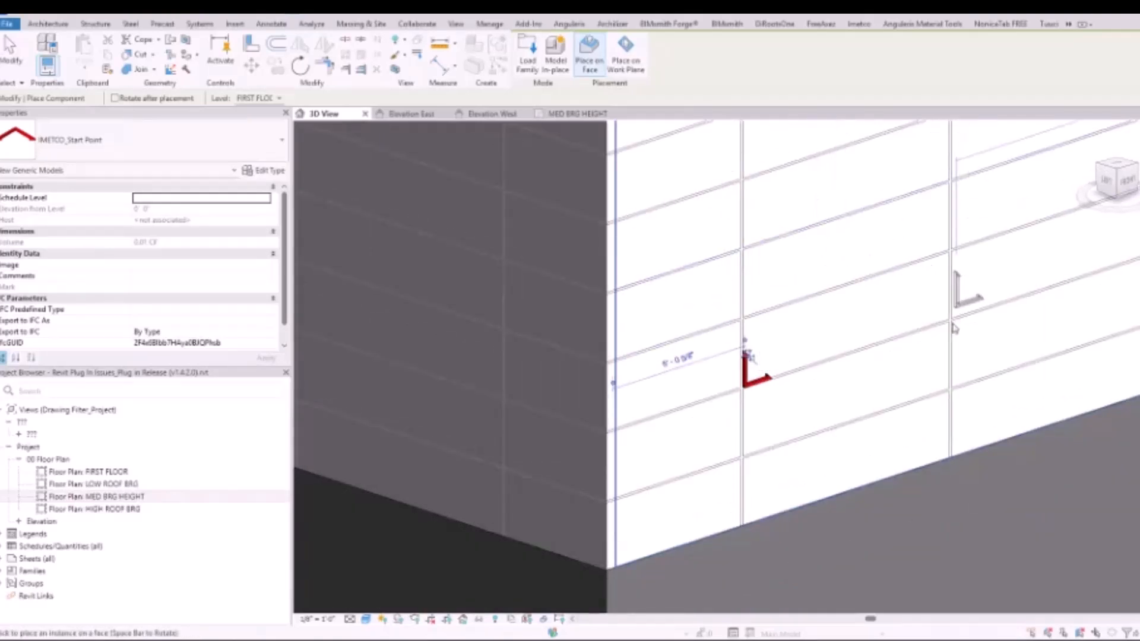
pyautogui.scroll(-2, 954, 328)
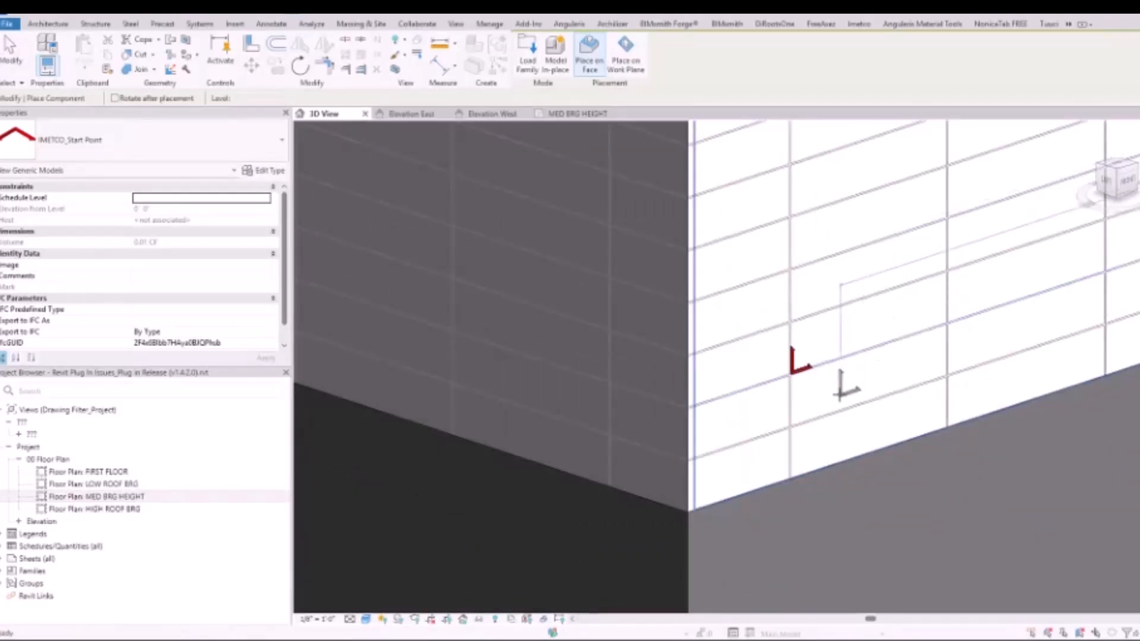
pyautogui.press('Escape')
pyautogui.press('Escape')
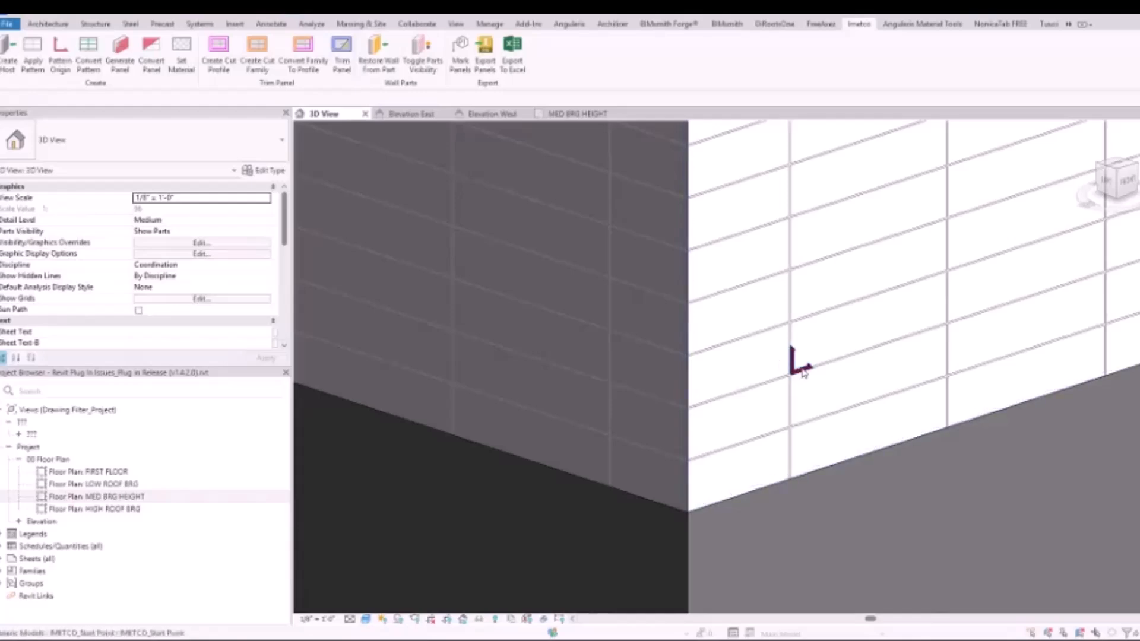
# Delete the pattern origin marker on the white gable wall
pyautogui.click(795, 355)
pyautogui.press('Delete')
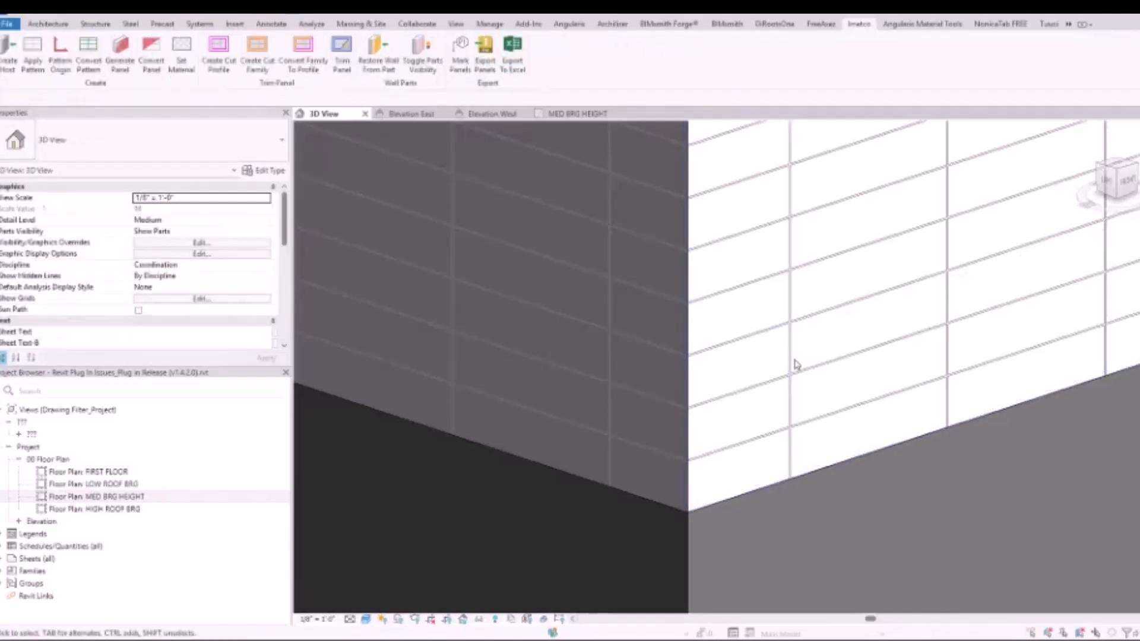
pyautogui.scroll(-3, 792, 360)
pyautogui.scroll(8, 789, 360)
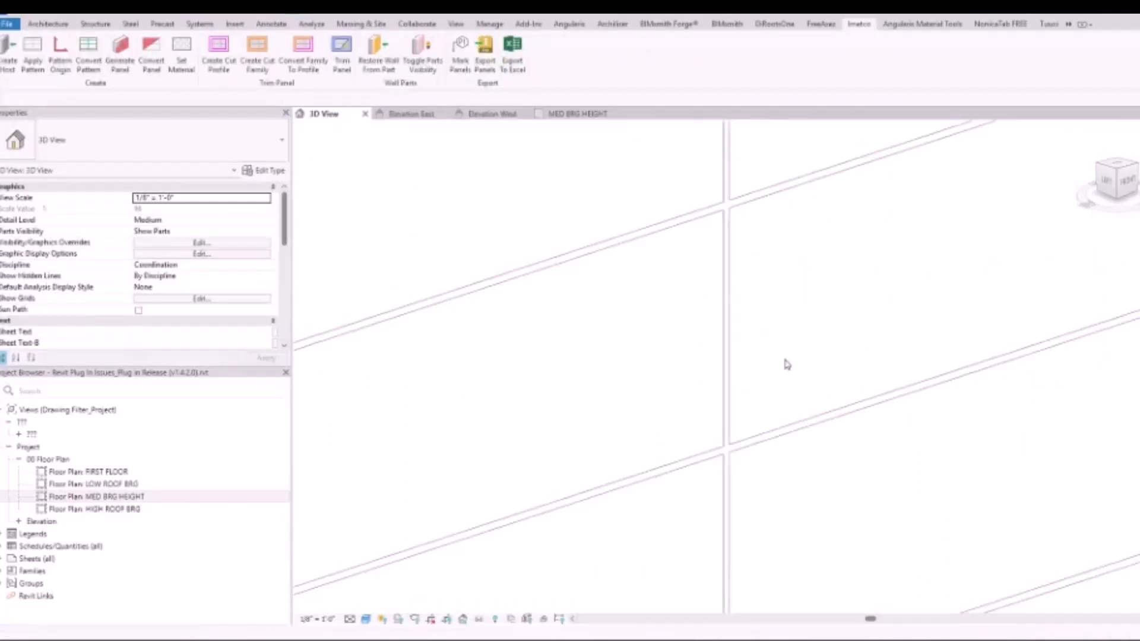
pyautogui.scroll(-4, 784, 360)
pyautogui.scroll(-4, 783, 360)
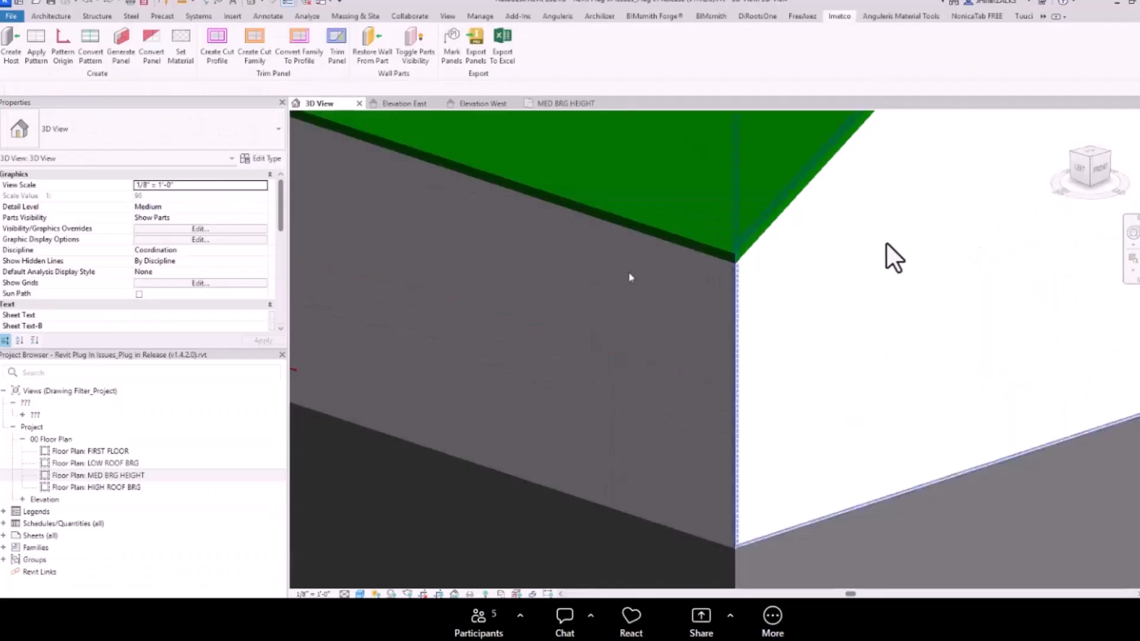
# Place a pattern origin marker at a mid-height joint intersection on the gable wall's vertical joint nearest the corner
pyautogui.click(62, 46)
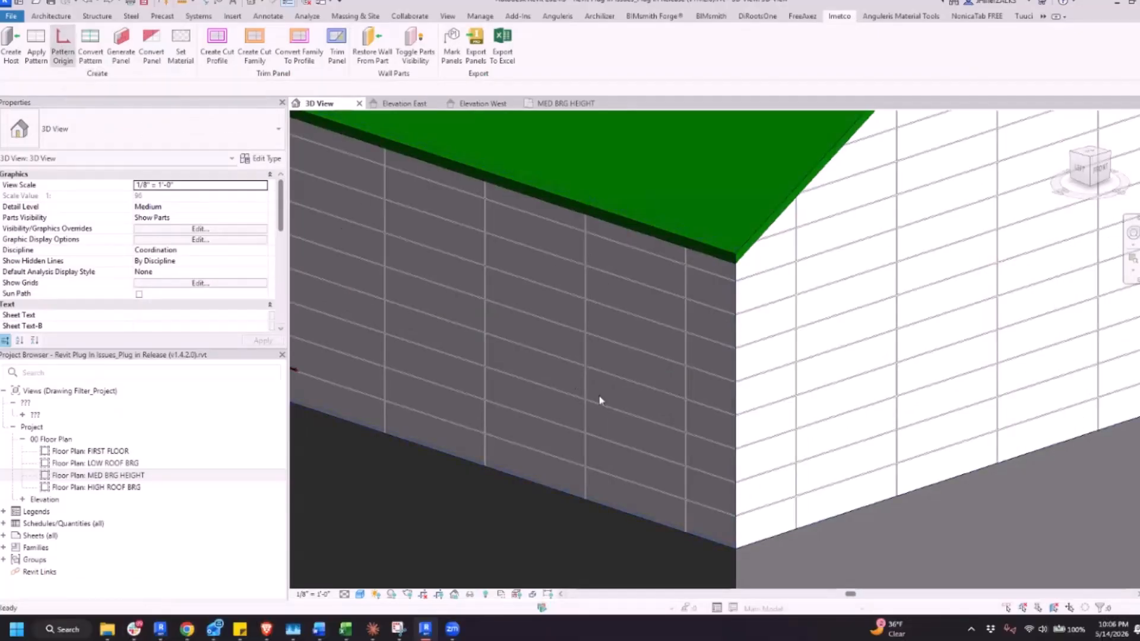
pyautogui.scroll(3, 795, 390)
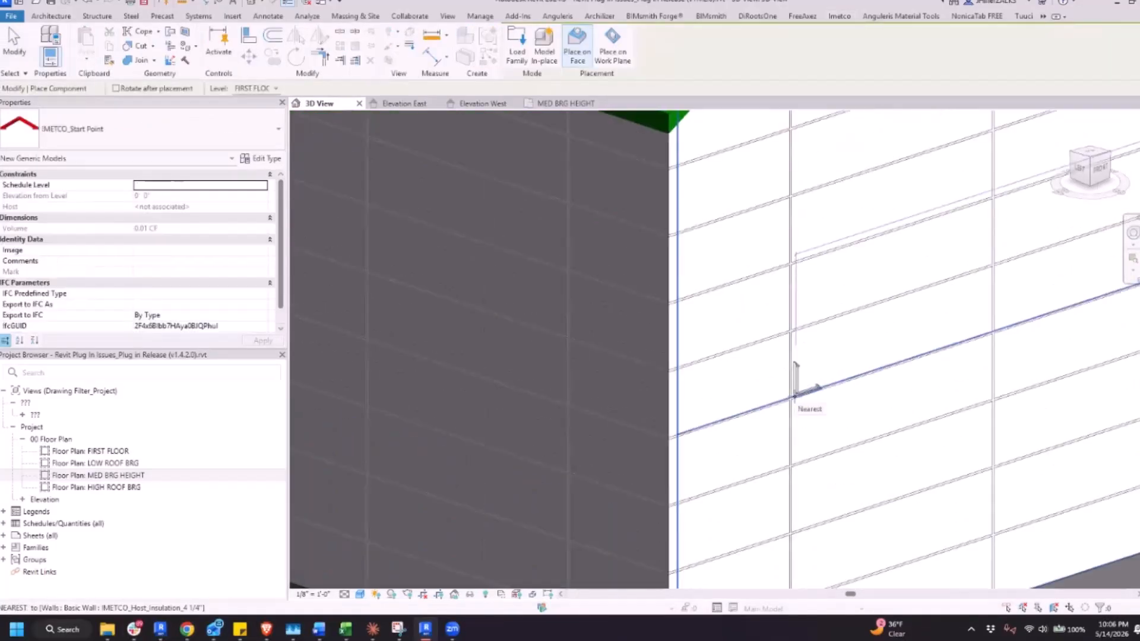
pyautogui.click(795, 392)
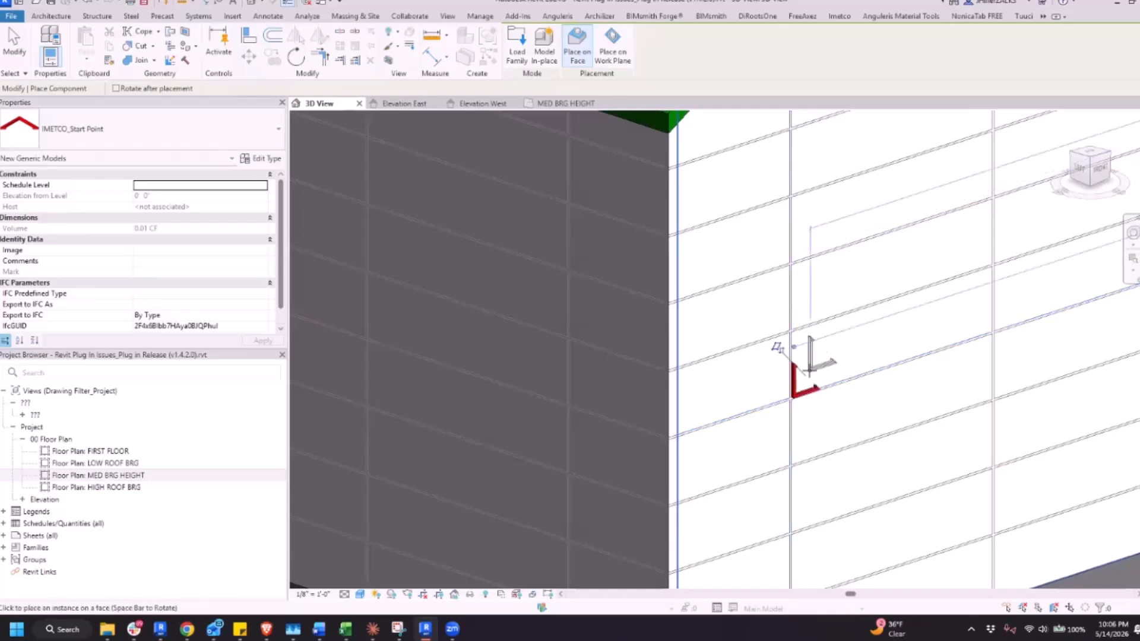
pyautogui.scroll(-4, 810, 369)
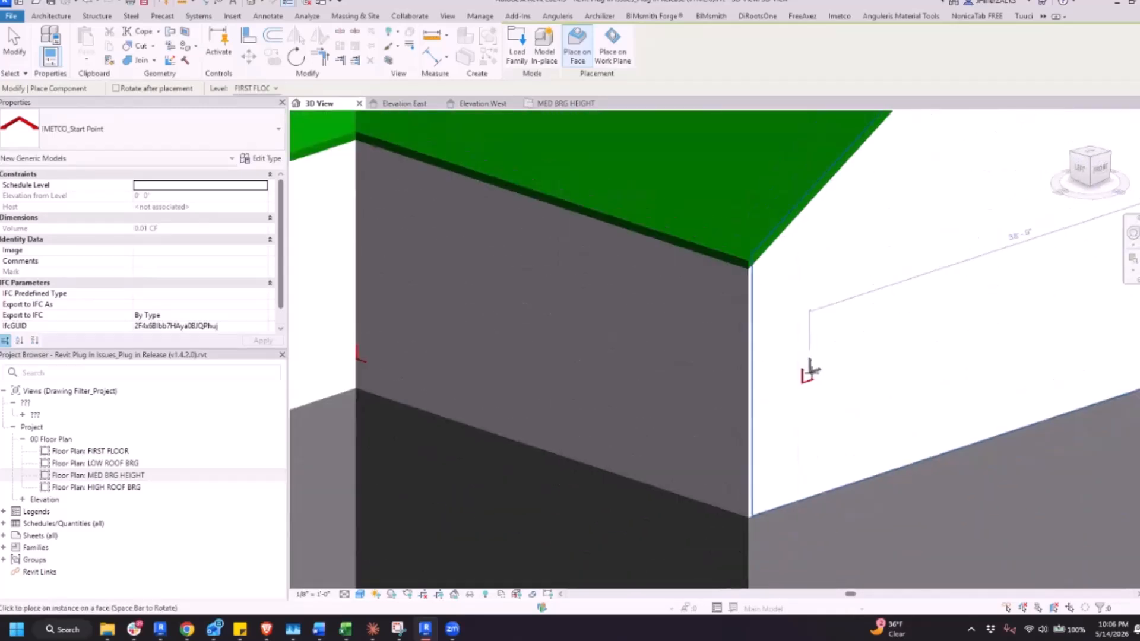
pyautogui.press('Escape')
pyautogui.press('Escape')
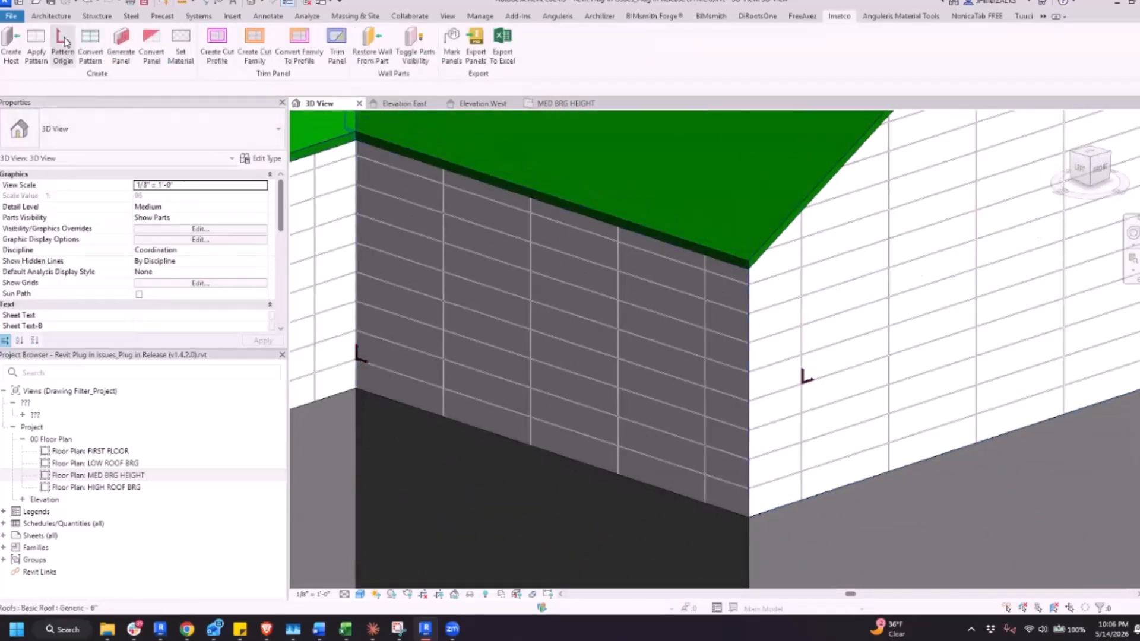
# Generate panels with Create Frame enabled on the dark wall and adjoining gable wall, agreeing to skip the Starter Cleat, Perforated Support Channel and other problem components
pyautogui.click(128, 54)
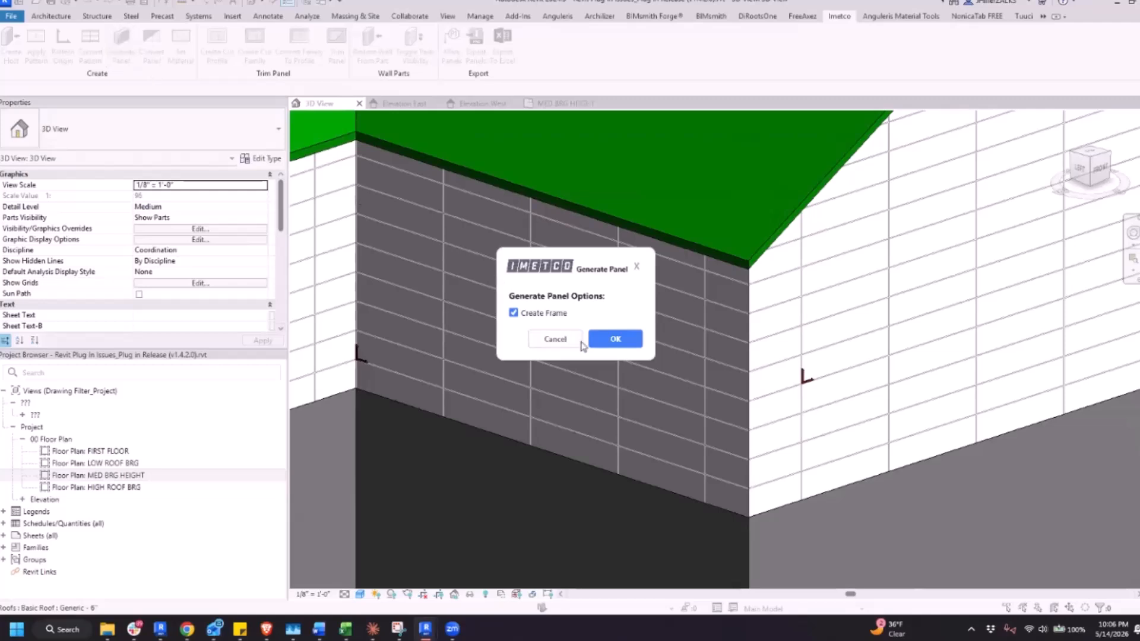
pyautogui.click(615, 339)
pyautogui.click(673, 493)
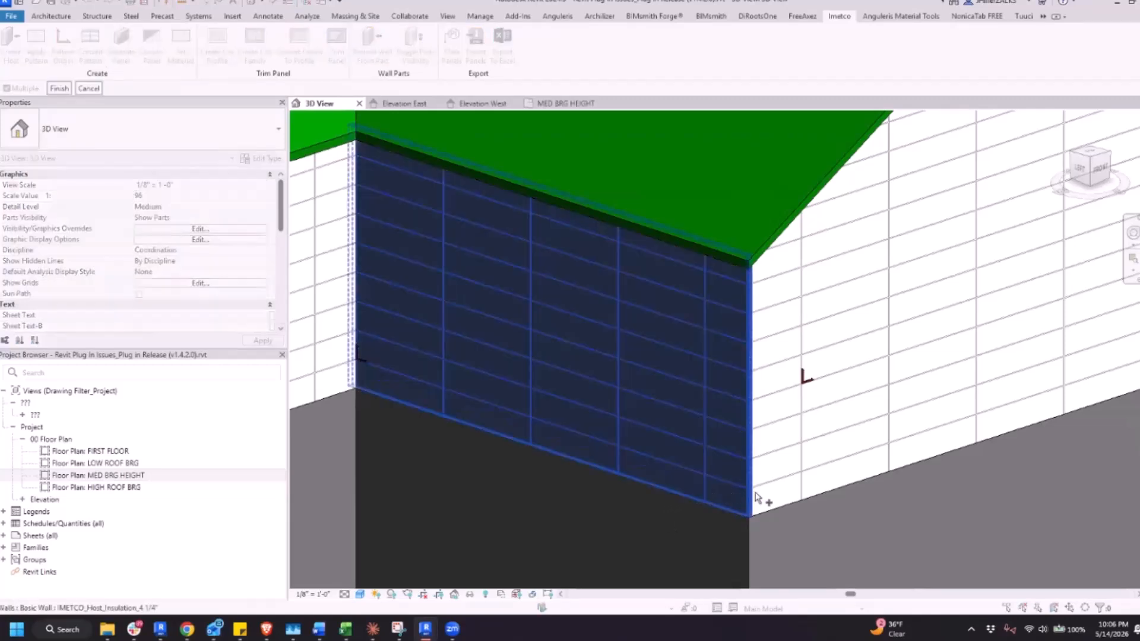
pyautogui.click(793, 500)
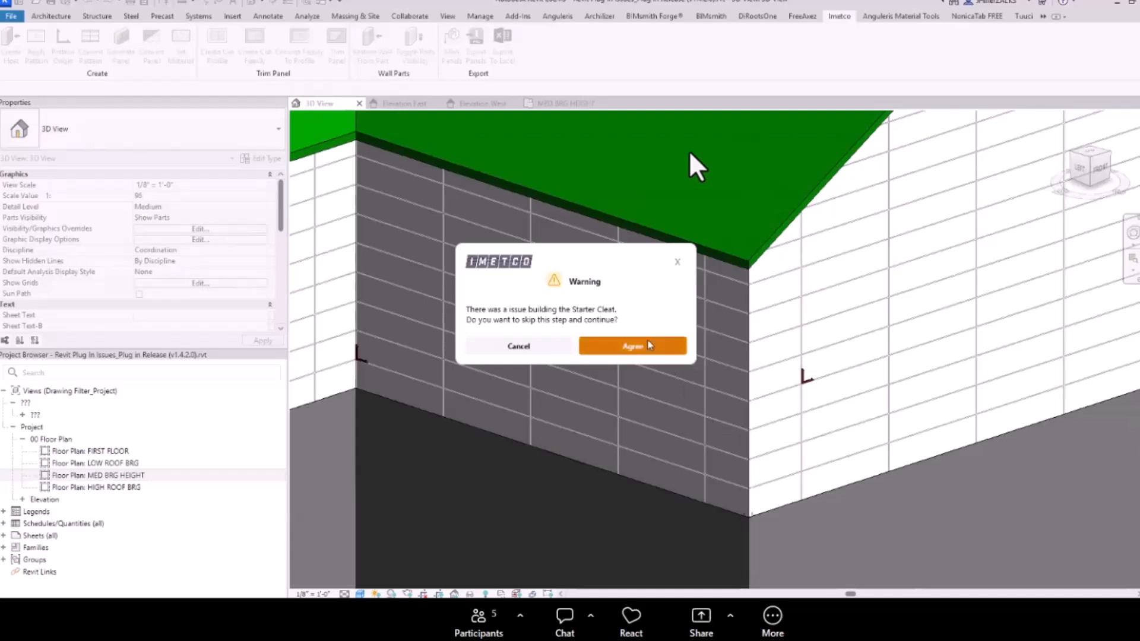
pyautogui.click(634, 346)
pyautogui.click(634, 347)
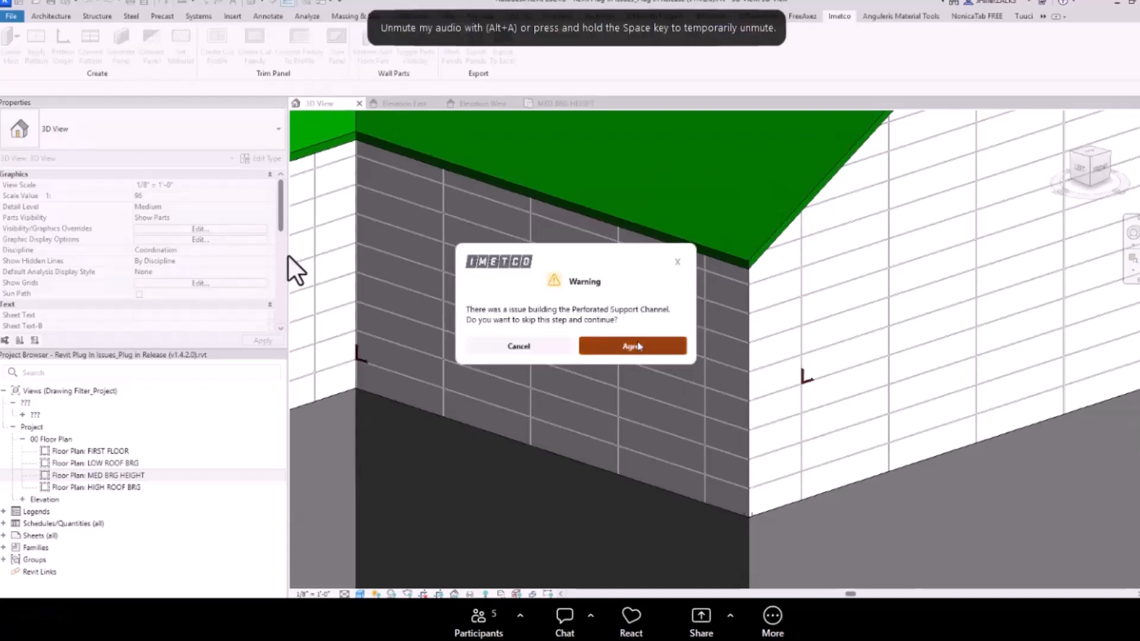
pyautogui.click(634, 347)
pyautogui.click(634, 346)
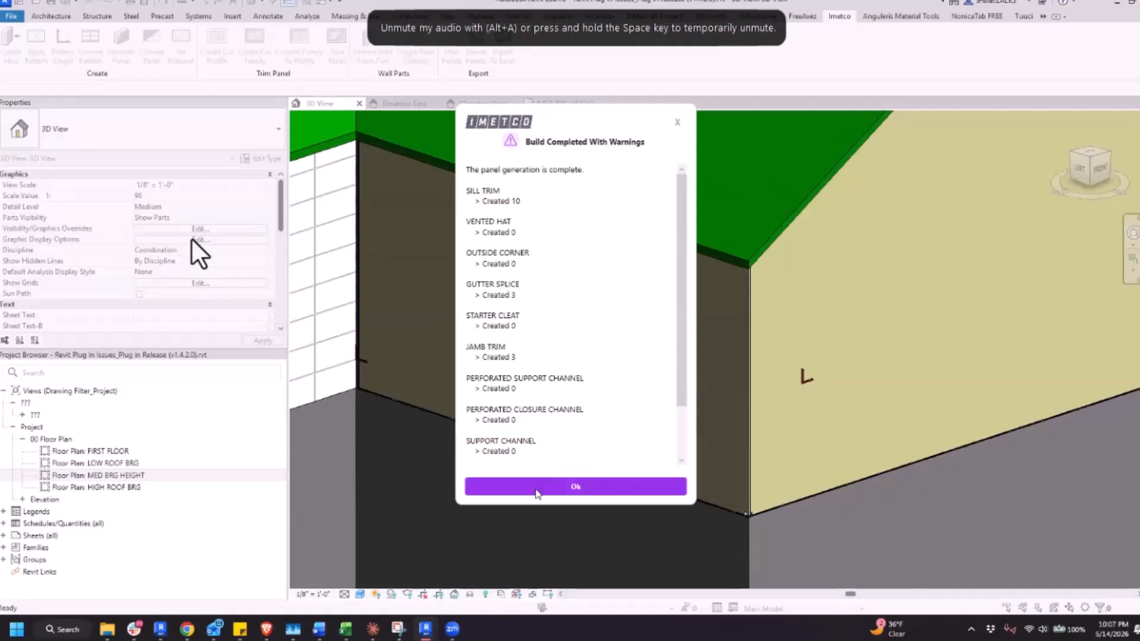
pyautogui.click(536, 487)
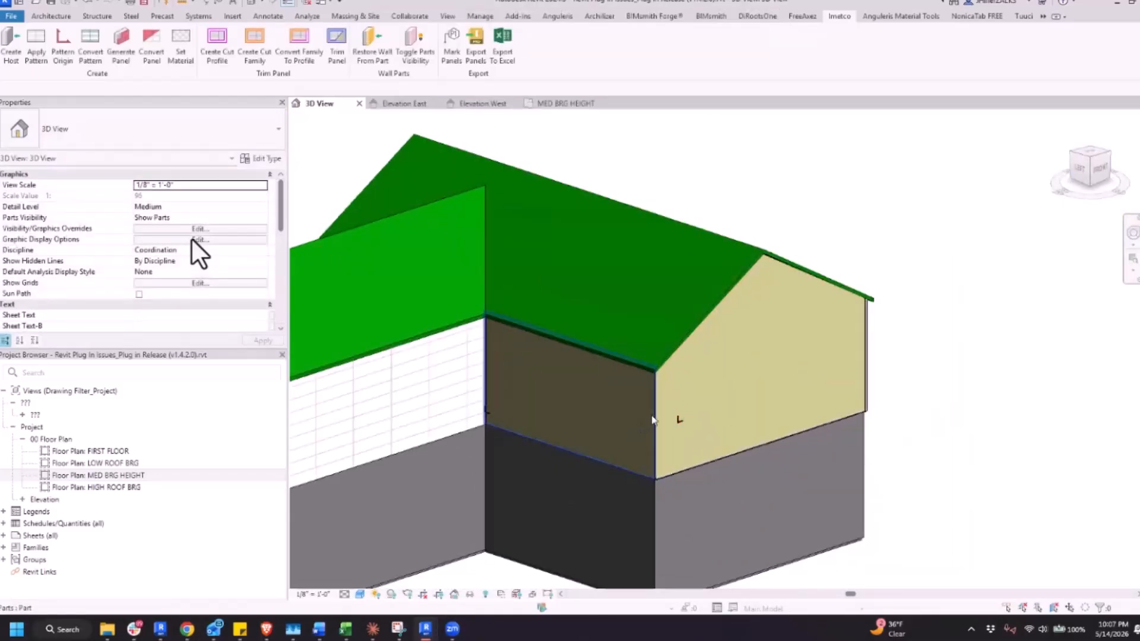
# Inspect the part on the dark wall and the part on the adjoining gable wall
pyautogui.click(655, 410)
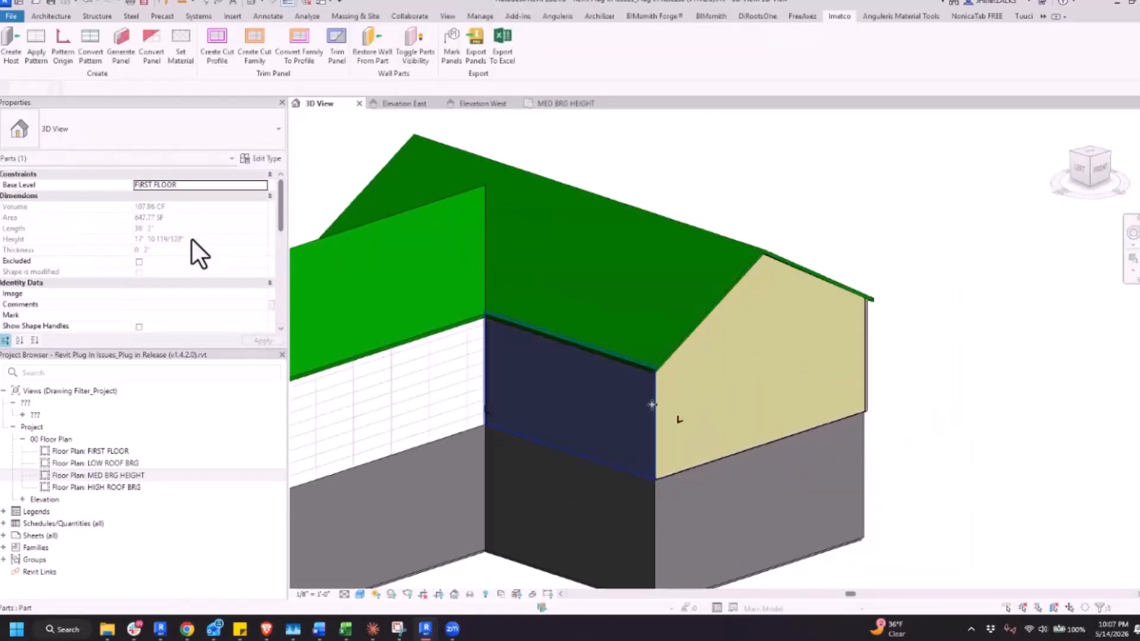
pyautogui.click(774, 362)
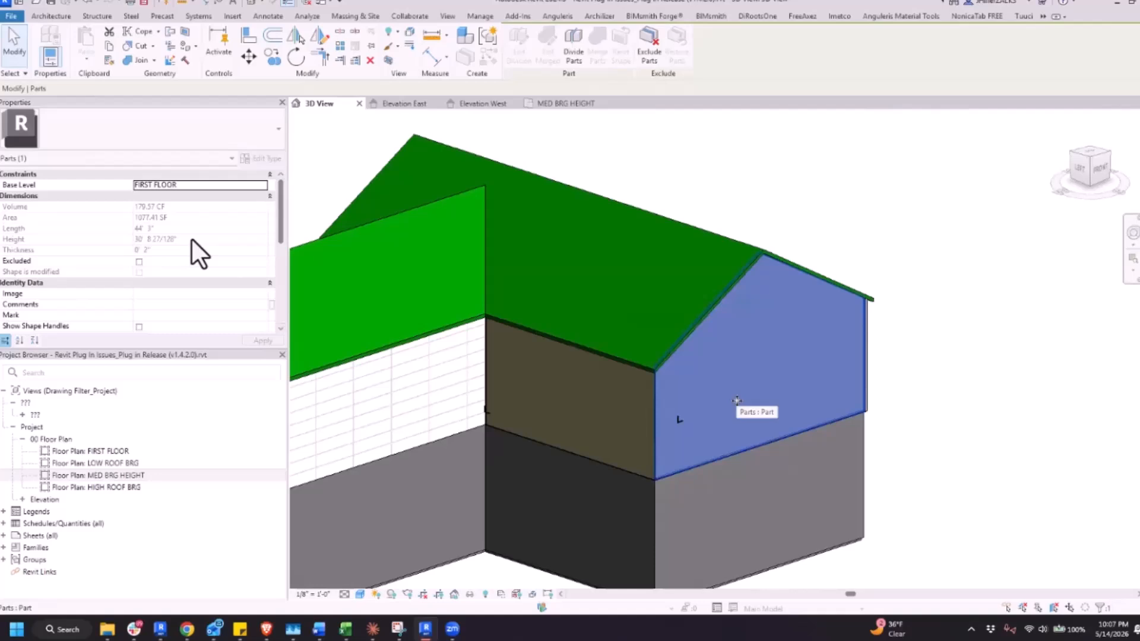
pyautogui.click(955, 438)
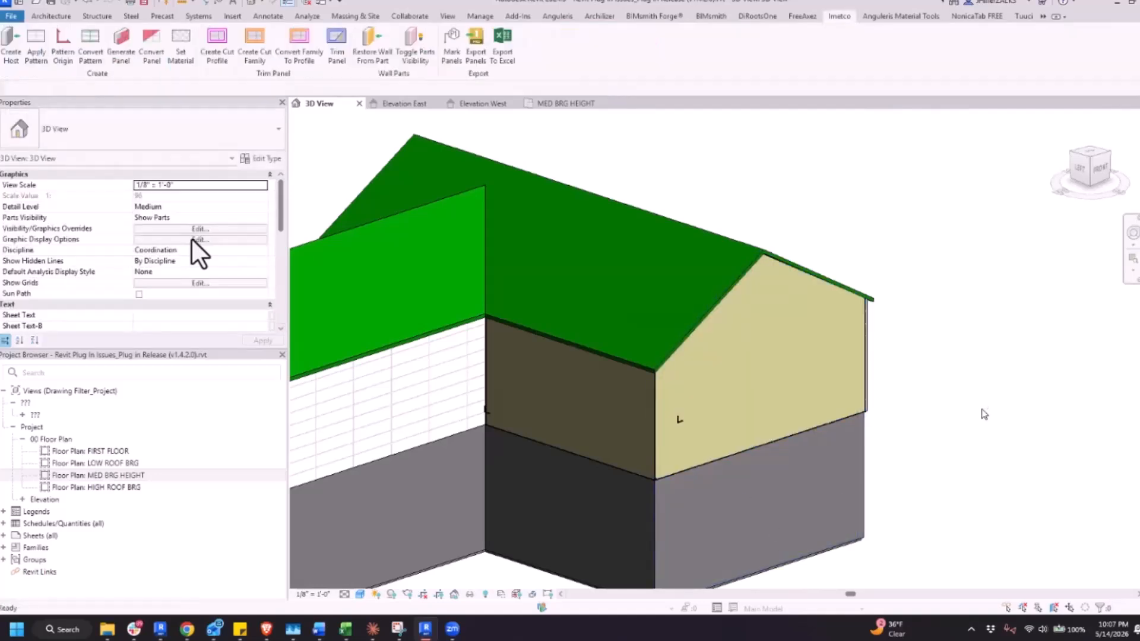
# Undo the panel generation and delete the gable wall's mid-height pattern origin marker
pyautogui.scroll(4, 983, 412)
pyautogui.scroll(-3, 813, 389)
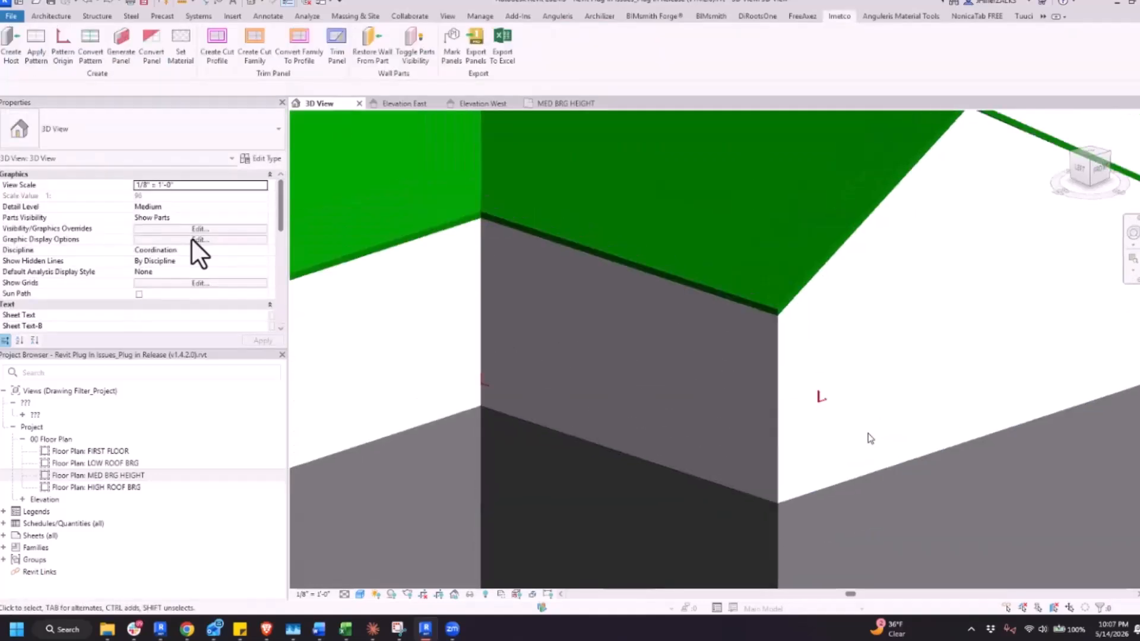
pyautogui.scroll(3, 813, 410)
pyautogui.scroll(-2, 802, 416)
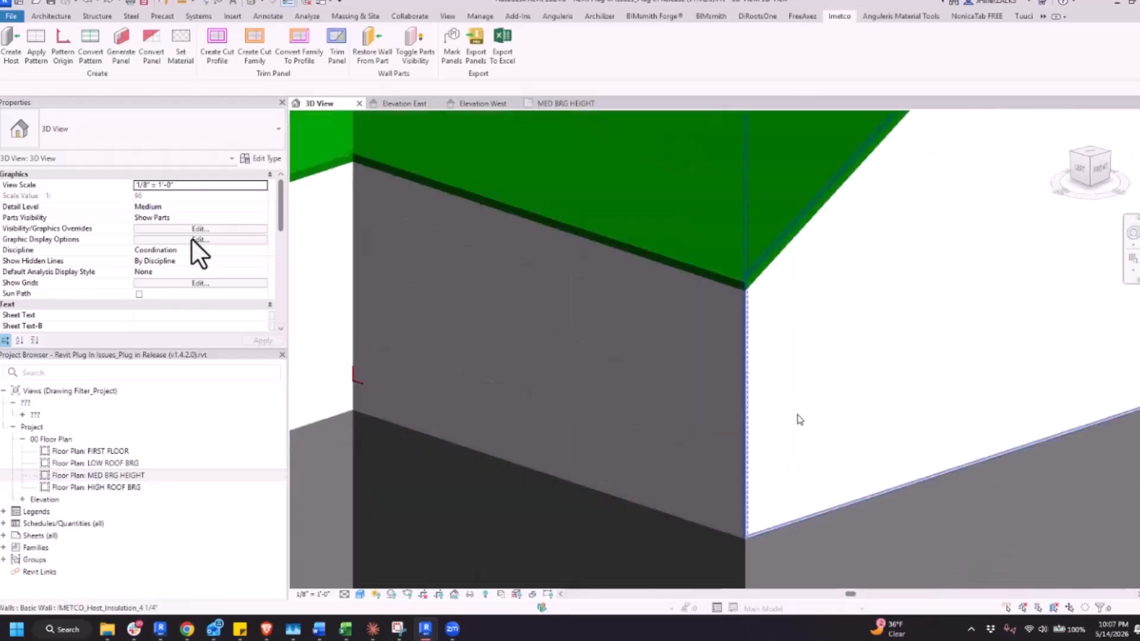
# Place a pattern origin marker on the gable wall where the lowest horizontal joint crosses the vertical joint nearest the corner
pyautogui.click(63, 44)
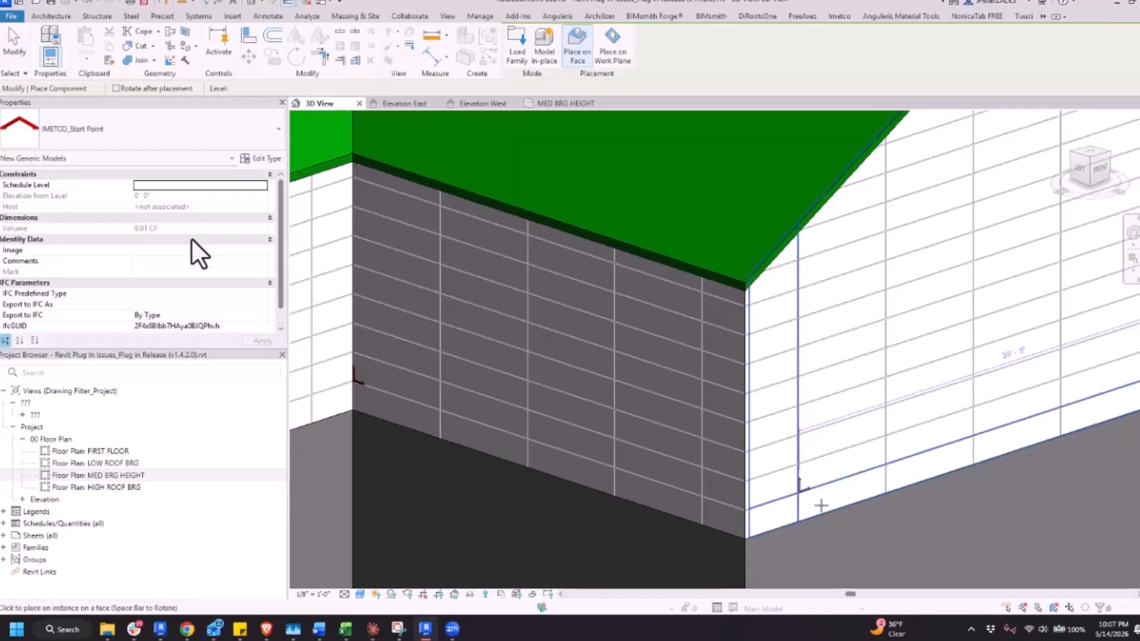
pyautogui.scroll(3, 822, 505)
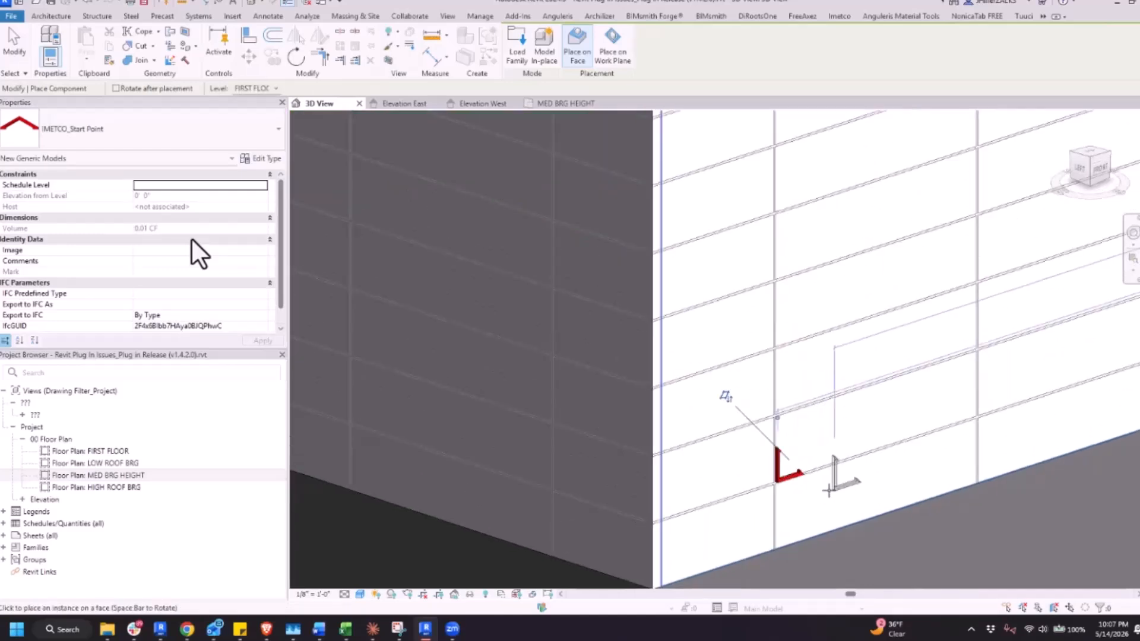
pyautogui.click(819, 493)
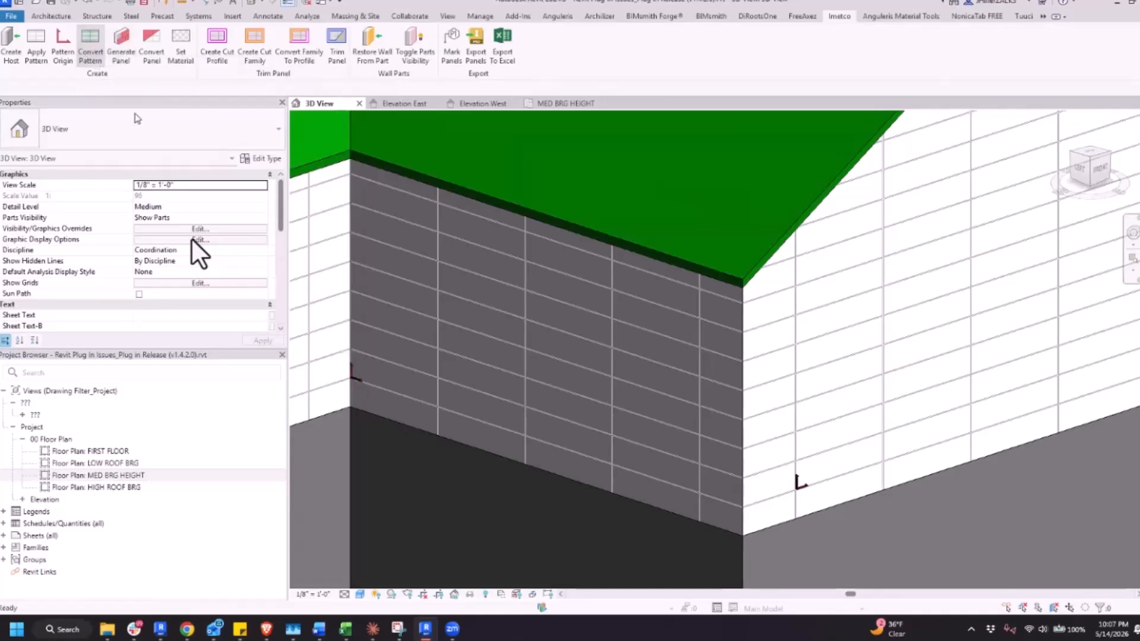
# Convert the surface patterns of the dark wall and the adjoining gable wall into lines
pyautogui.click(487, 347)
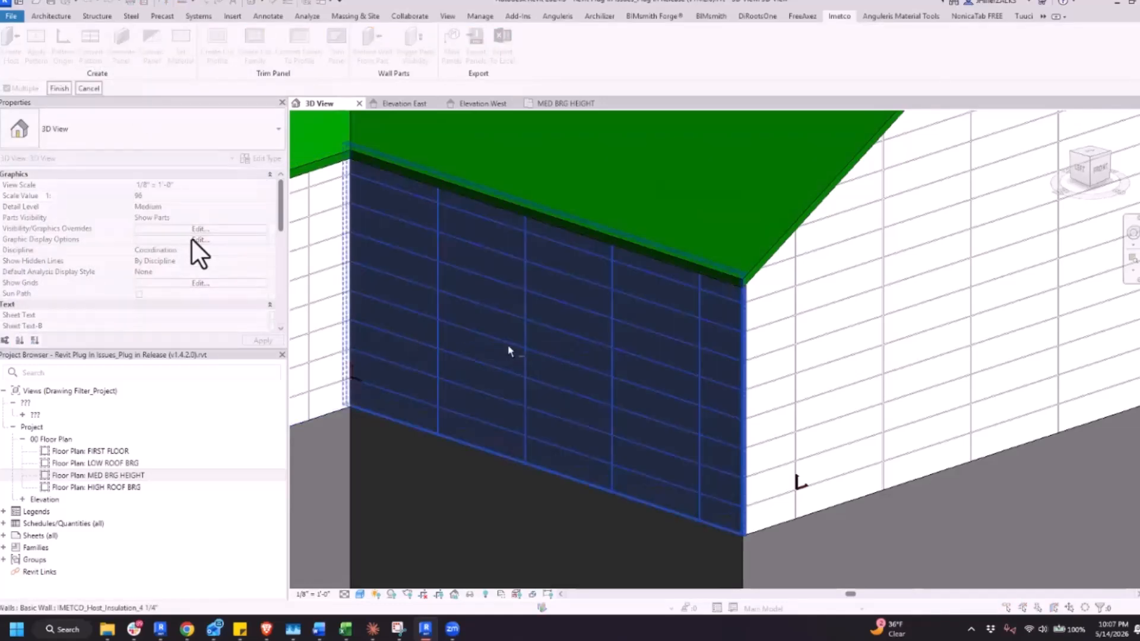
pyautogui.click(909, 353)
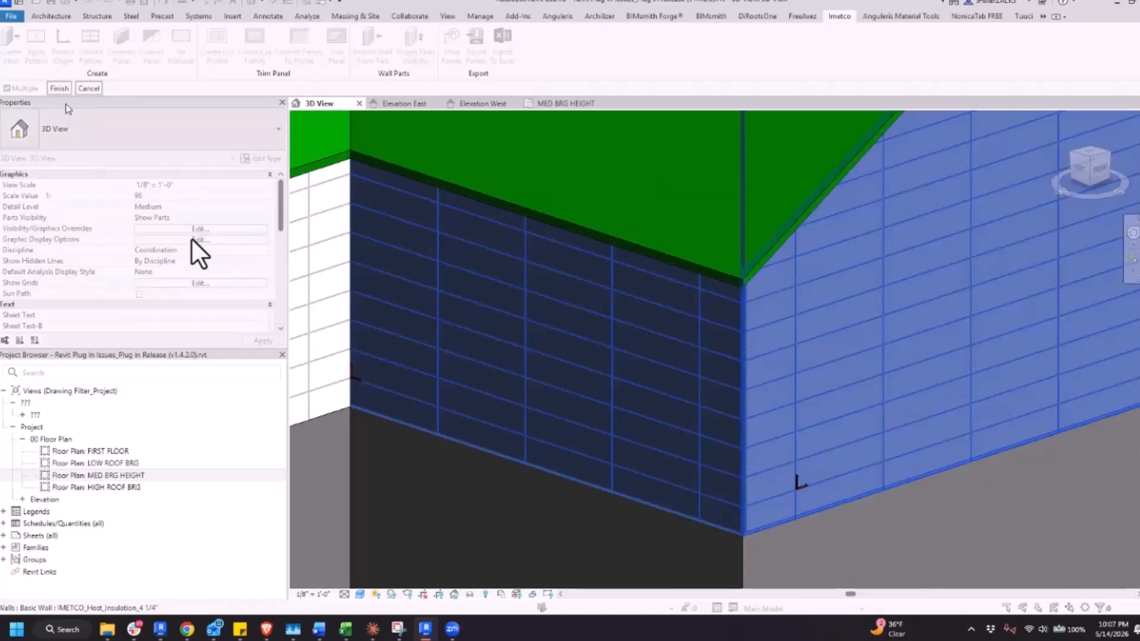
pyautogui.click(60, 89)
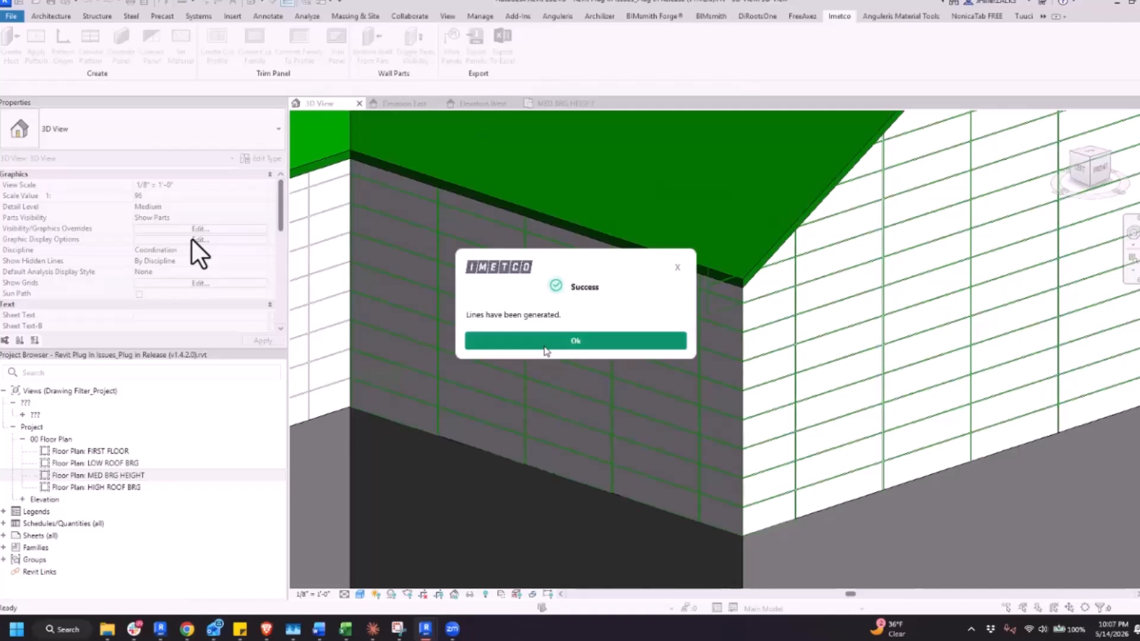
pyautogui.click(547, 349)
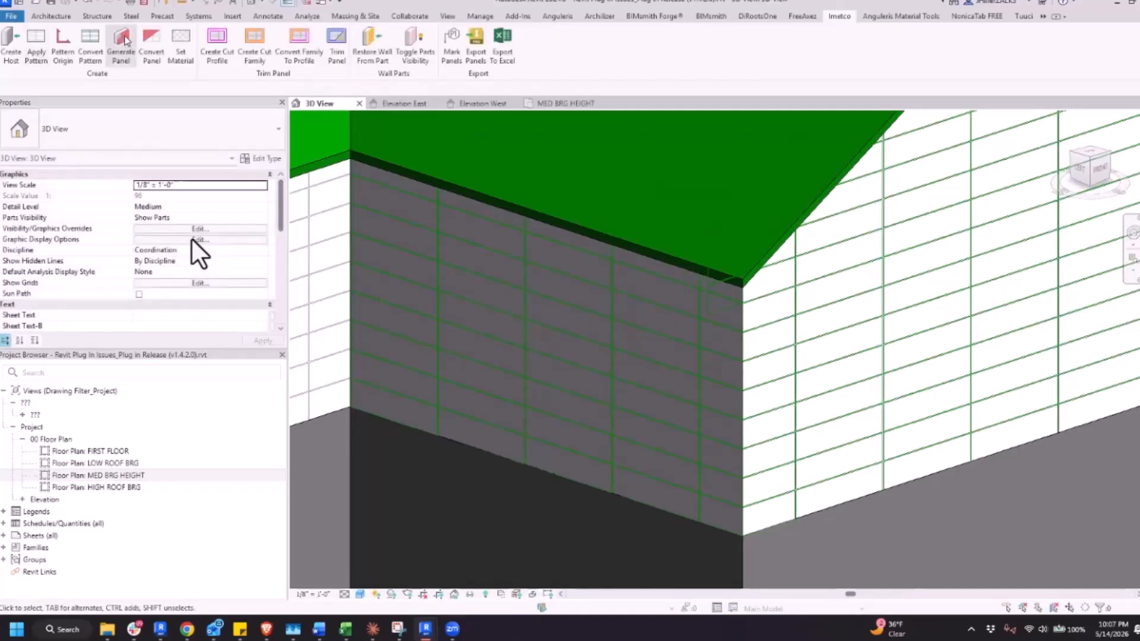
# Generate IMETCO panels on the dark wall and the adjoining gable wall from the converted pattern lines
pyautogui.click(124, 40)
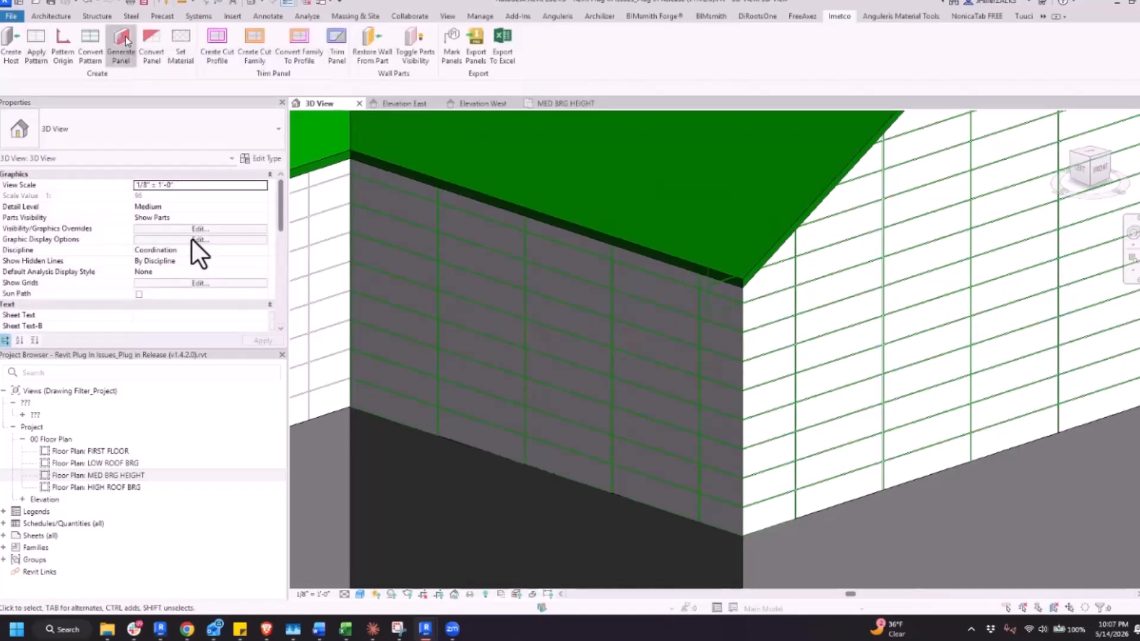
pyautogui.click(616, 340)
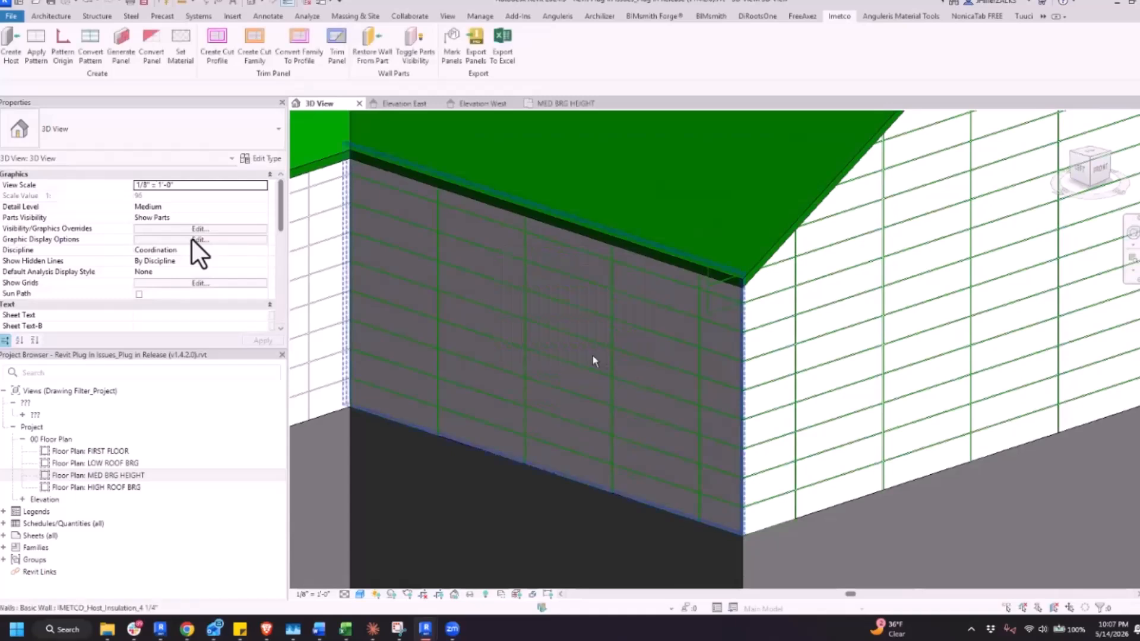
pyautogui.click(796, 377)
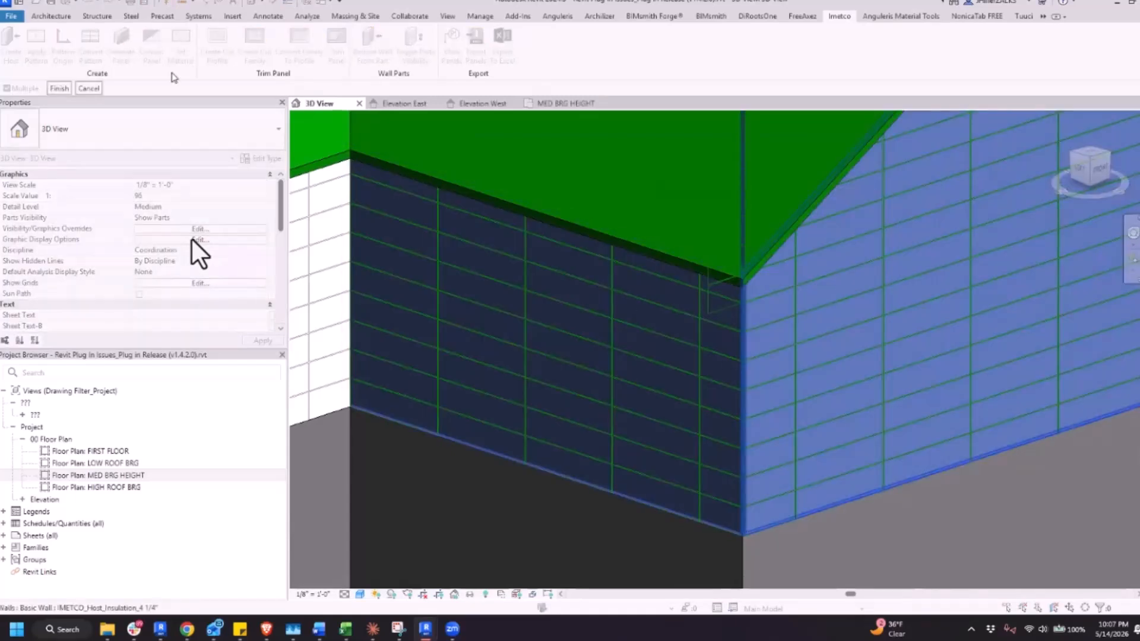
pyautogui.click(59, 88)
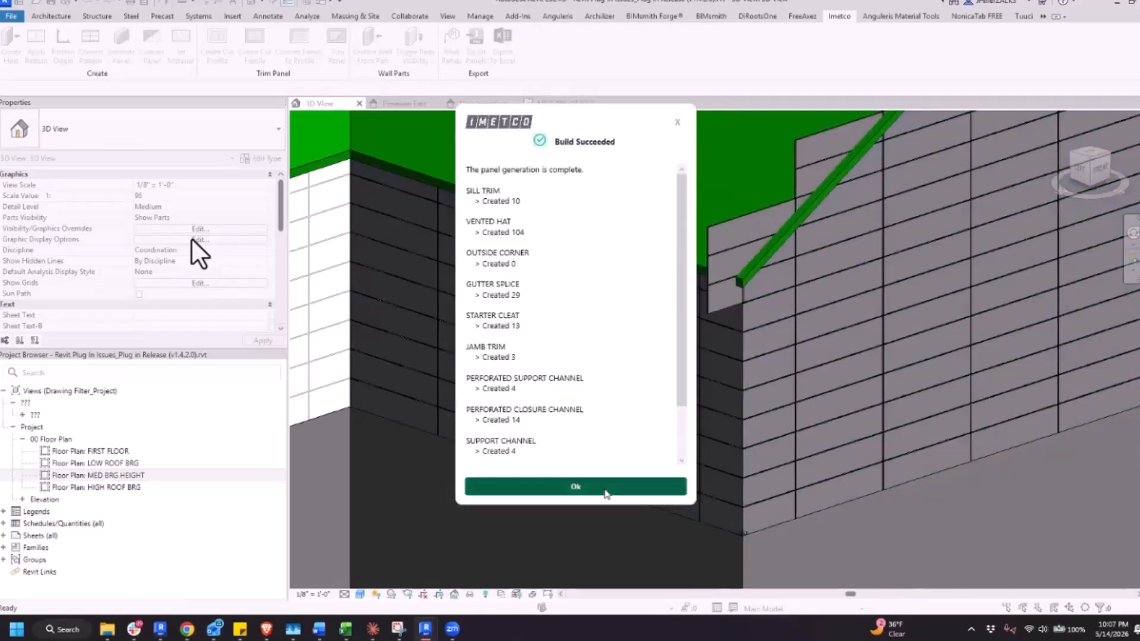
pyautogui.click(607, 489)
# Inspect several mitered corner panels between the dark wall and the gable wall, including their type and dimensions
pyautogui.click(747, 393)
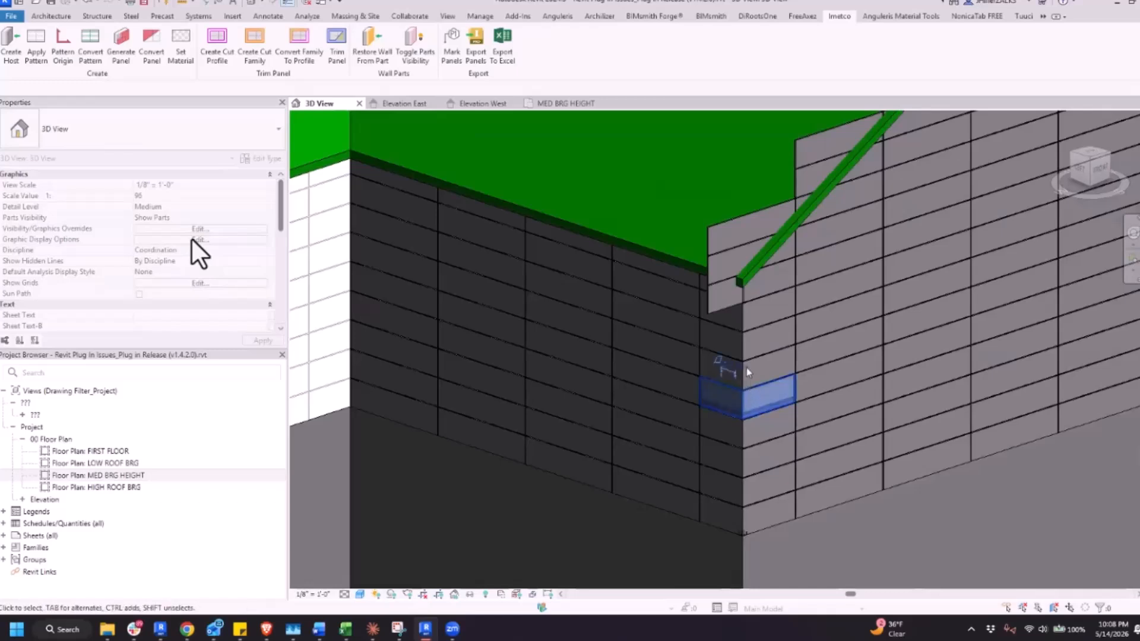
pyautogui.press('Escape')
pyautogui.click(743, 347)
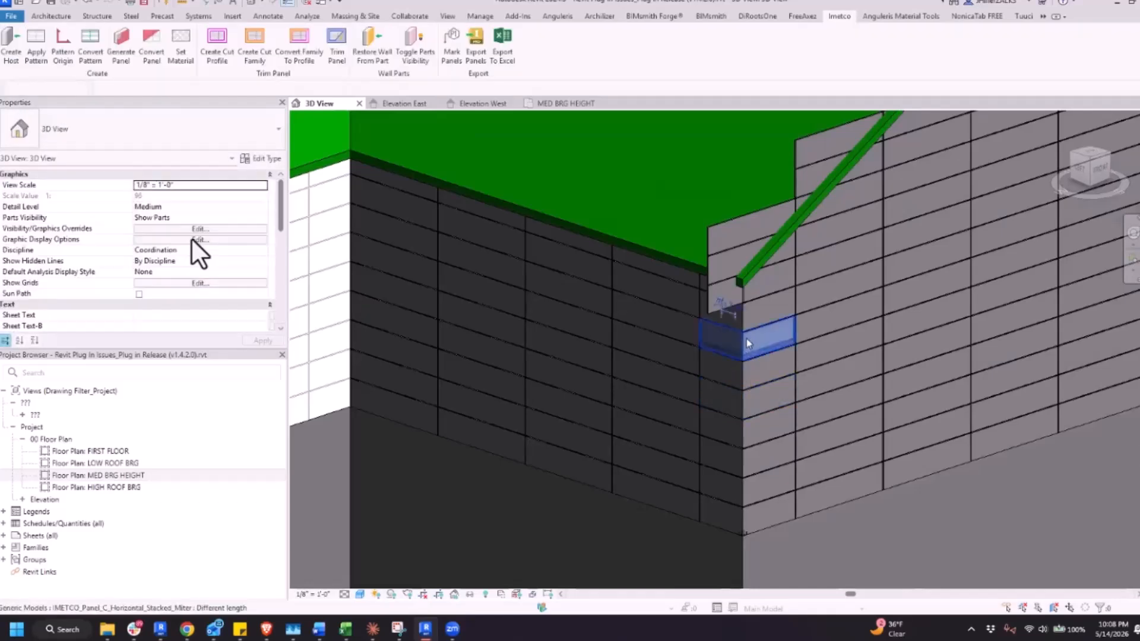
pyautogui.click(744, 430)
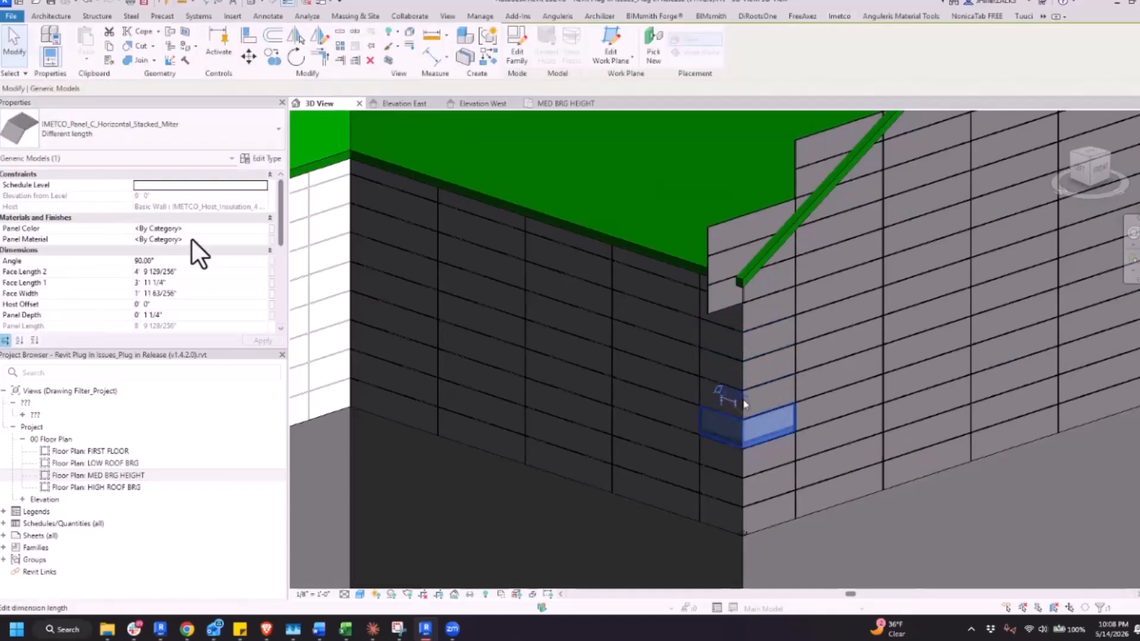
pyautogui.click(746, 356)
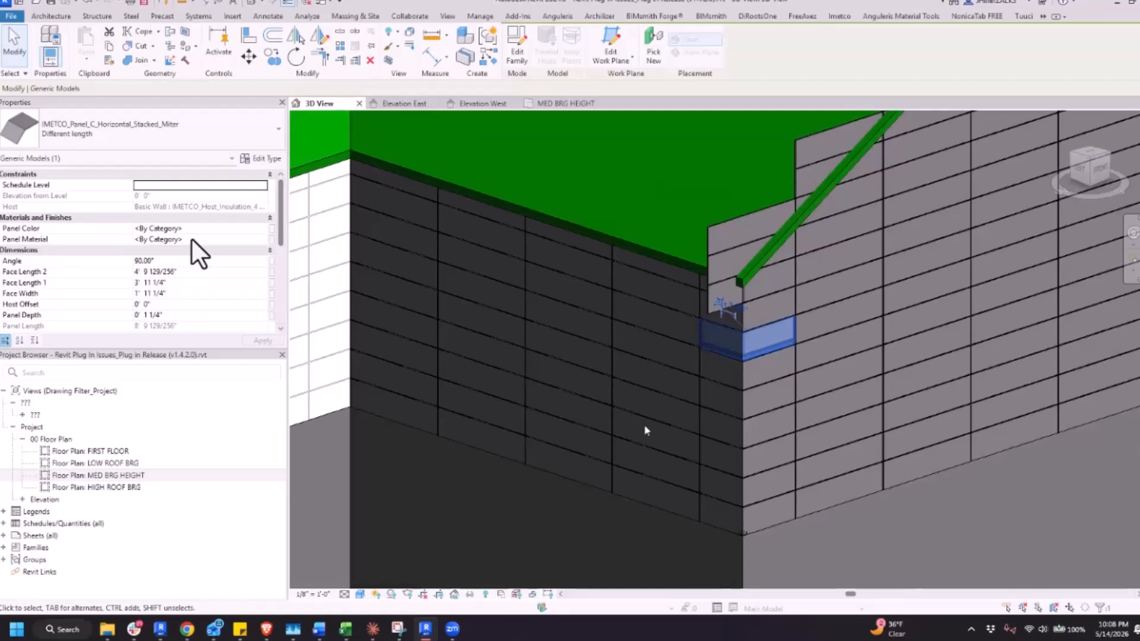
pyautogui.scroll(-1, 646, 431)
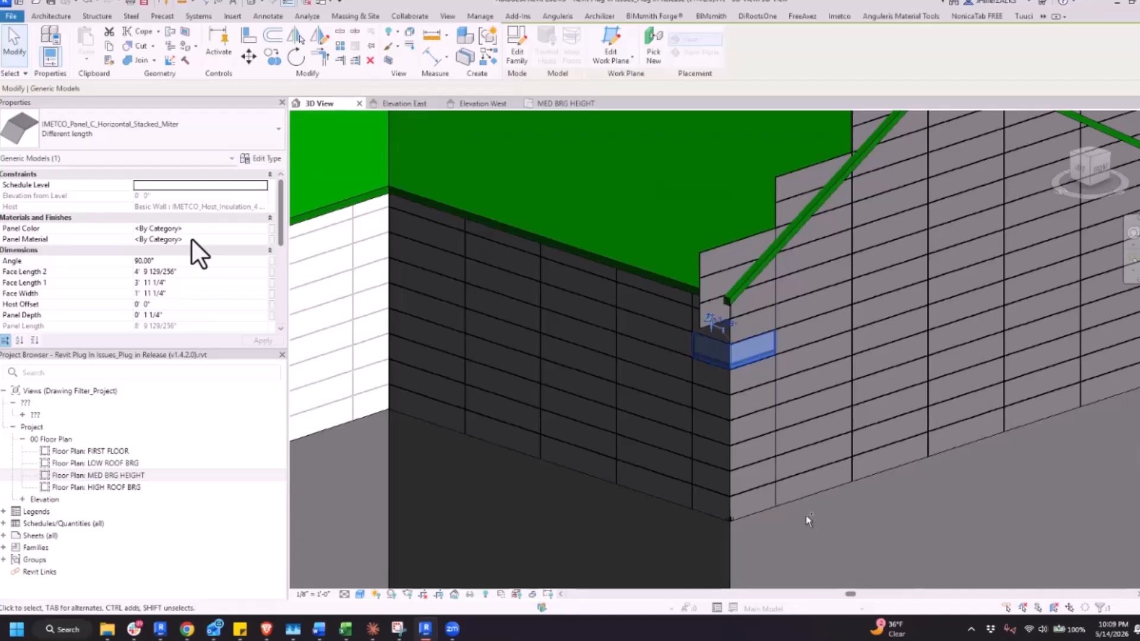
# Place a pattern origin marker higher up the same vertical joint on the gable wall and delete the lower marker
pyautogui.press('Escape')
pyautogui.keyDown('shift'); pyautogui.moveTo(794, 484); pyautogui.dragTo(790, 464, button='middle'); pyautogui.keyUp('shift')
pyautogui.press('Escape')
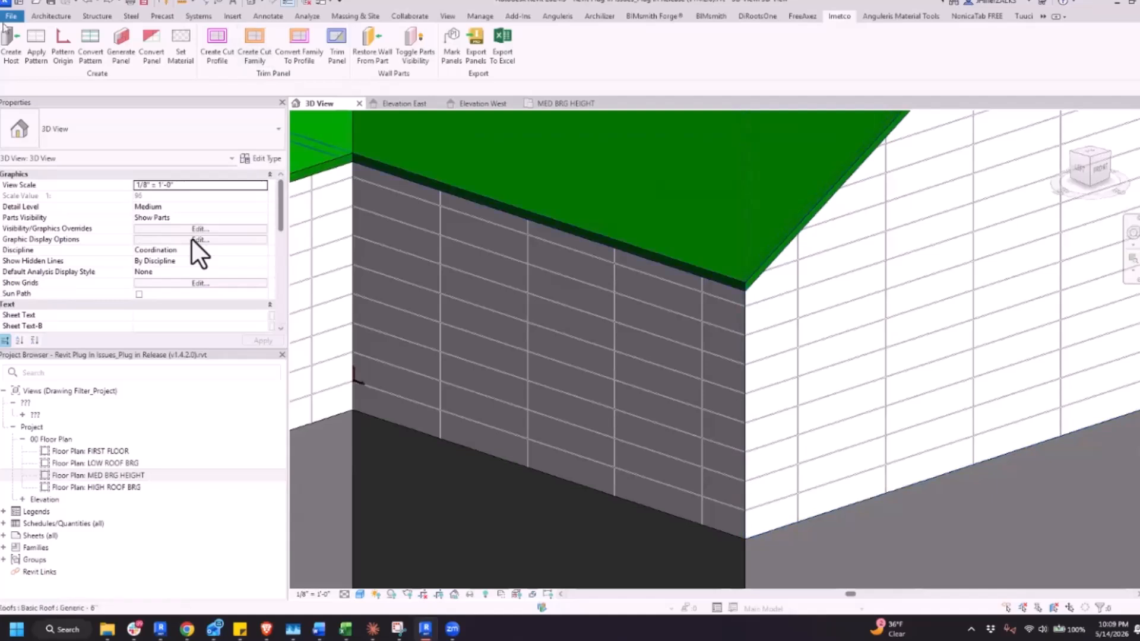
pyautogui.click(63, 47)
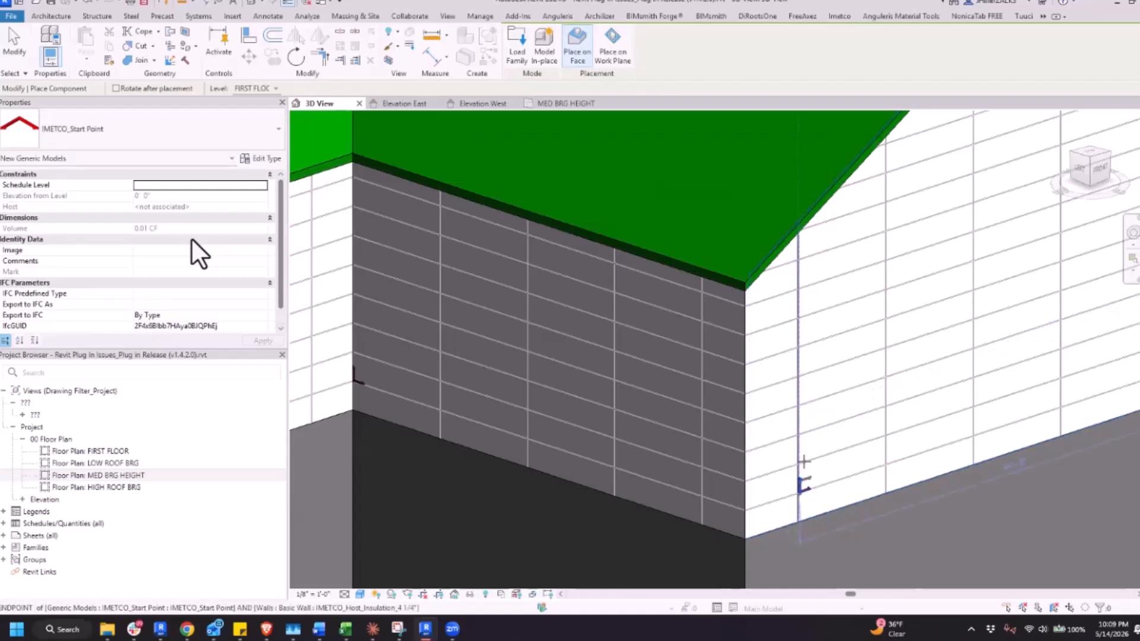
pyautogui.click(806, 436)
pyautogui.press('Escape')
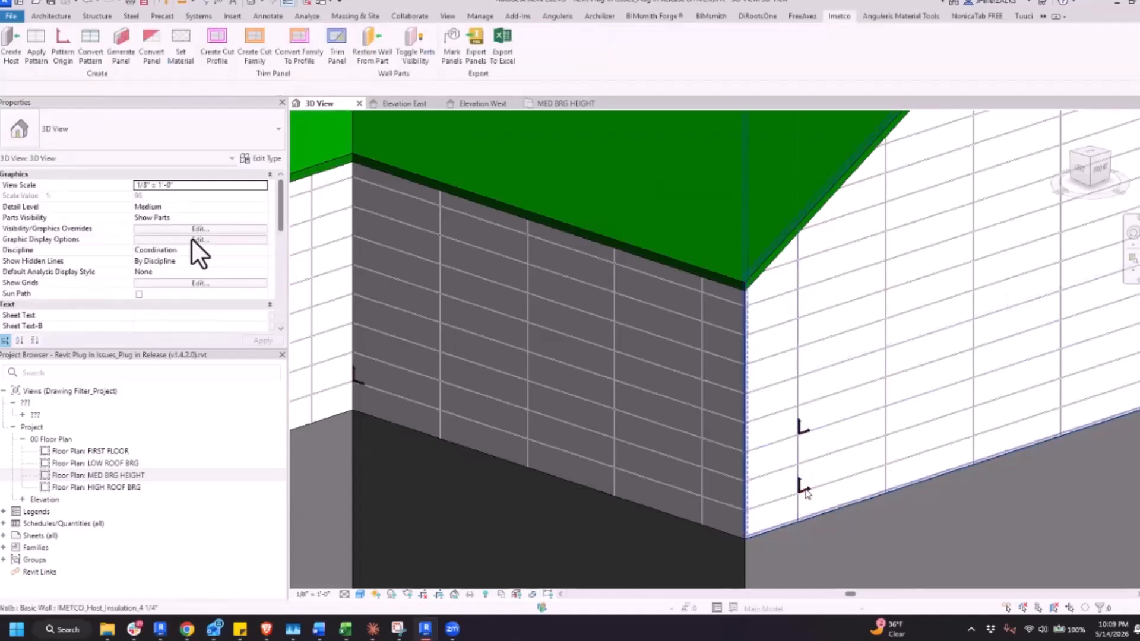
pyautogui.click(810, 486)
pyautogui.press('Delete')
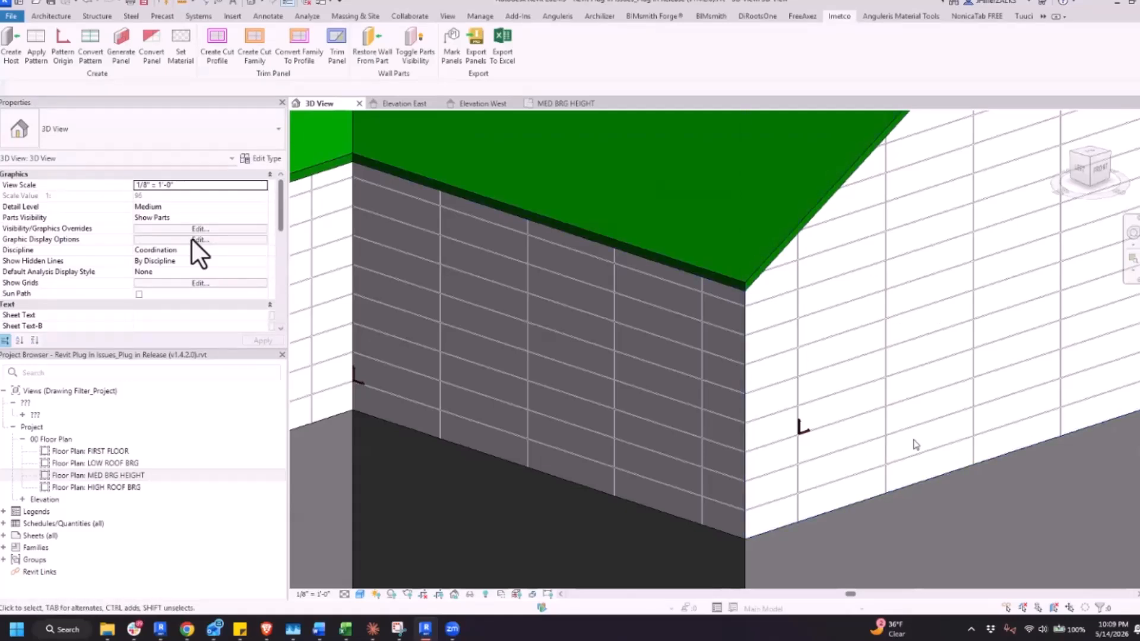
# Move the gable wall's pattern origin marker to the next vertical joint away from the corner, one horizontal joint higher
pyautogui.scroll(5, 914, 438)
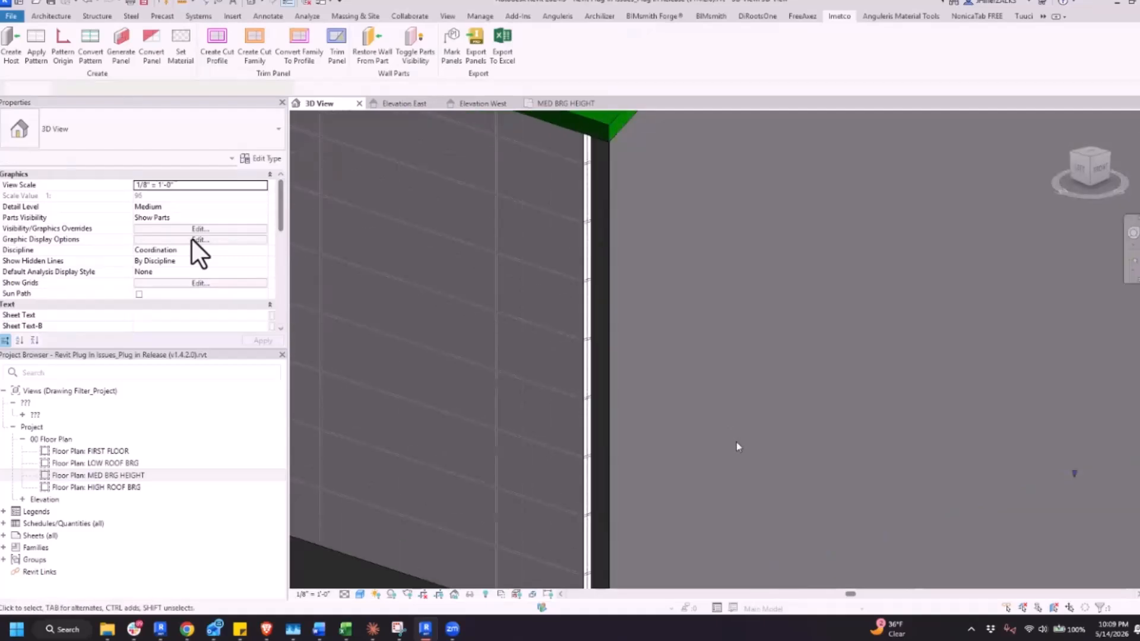
pyautogui.click(727, 441)
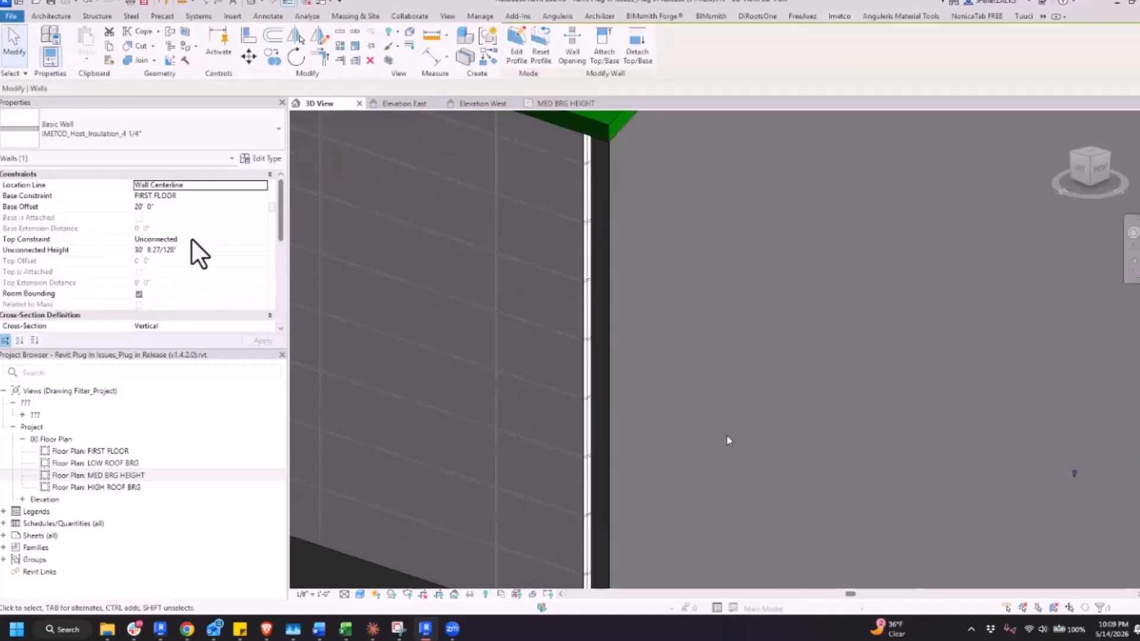
pyautogui.scroll(-4, 736, 439)
pyautogui.scroll(4, 744, 422)
pyautogui.press('Escape')
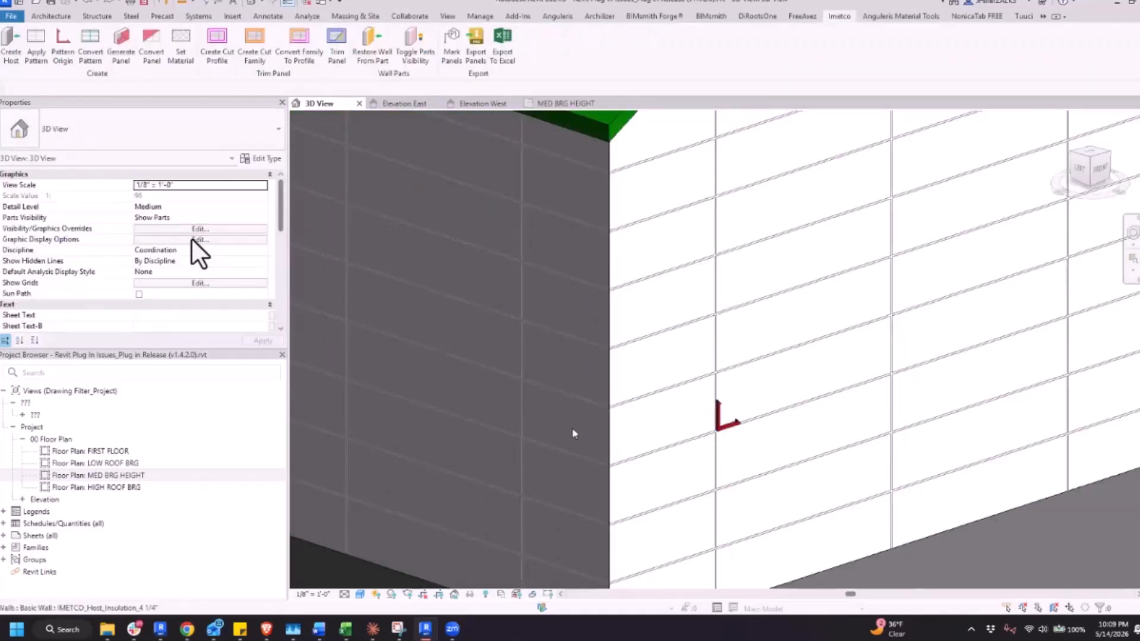
pyautogui.click(616, 431)
pyautogui.scroll(-3, 615, 431)
pyautogui.keyDown('shift'); pyautogui.moveTo(782, 440); pyautogui.dragTo(600, 397, button='middle'); pyautogui.keyUp('shift')
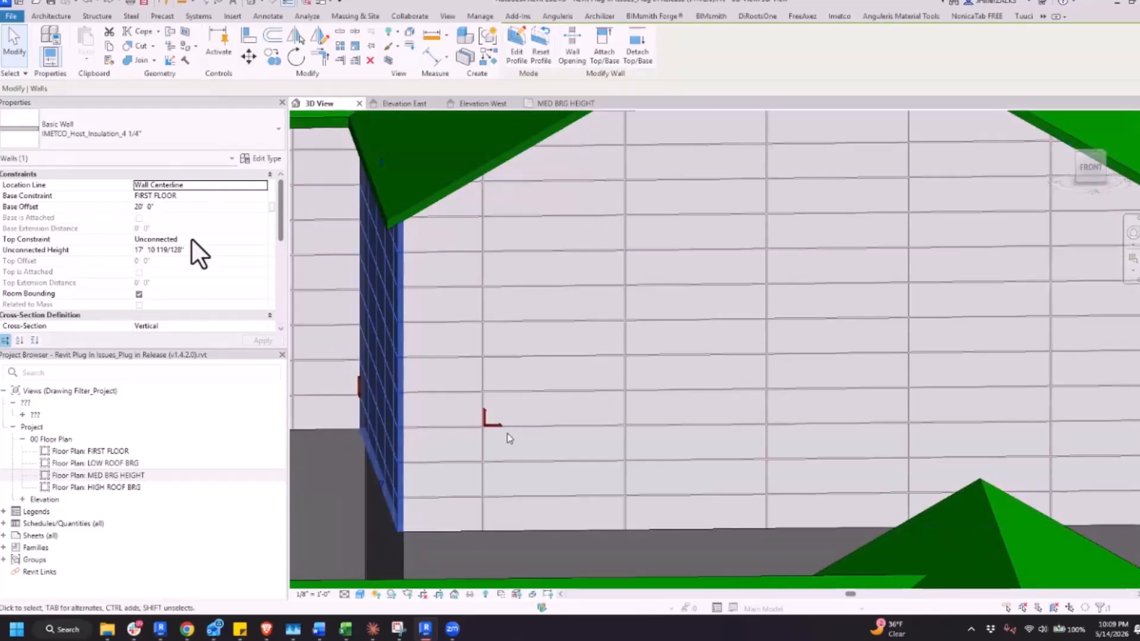
pyautogui.click(494, 424)
pyautogui.click(495, 425)
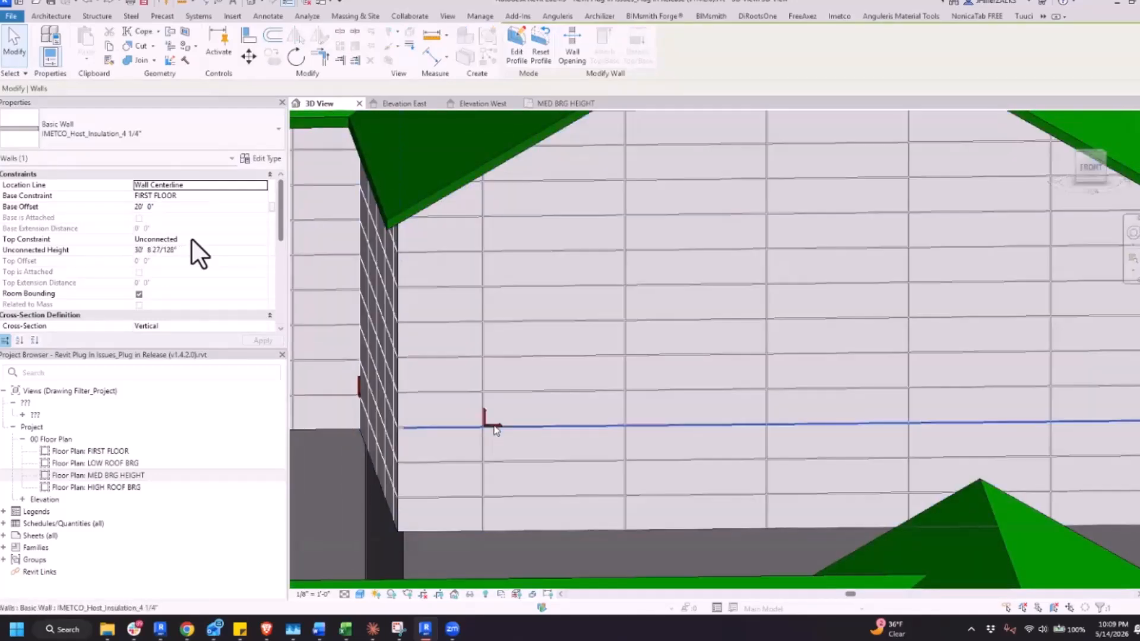
pyautogui.moveTo(500, 428)
pyautogui.mouseDown()
pyautogui.moveTo(601, 376)
pyautogui.moveTo(643, 382)
pyautogui.moveTo(630, 387)
pyautogui.mouseUp()
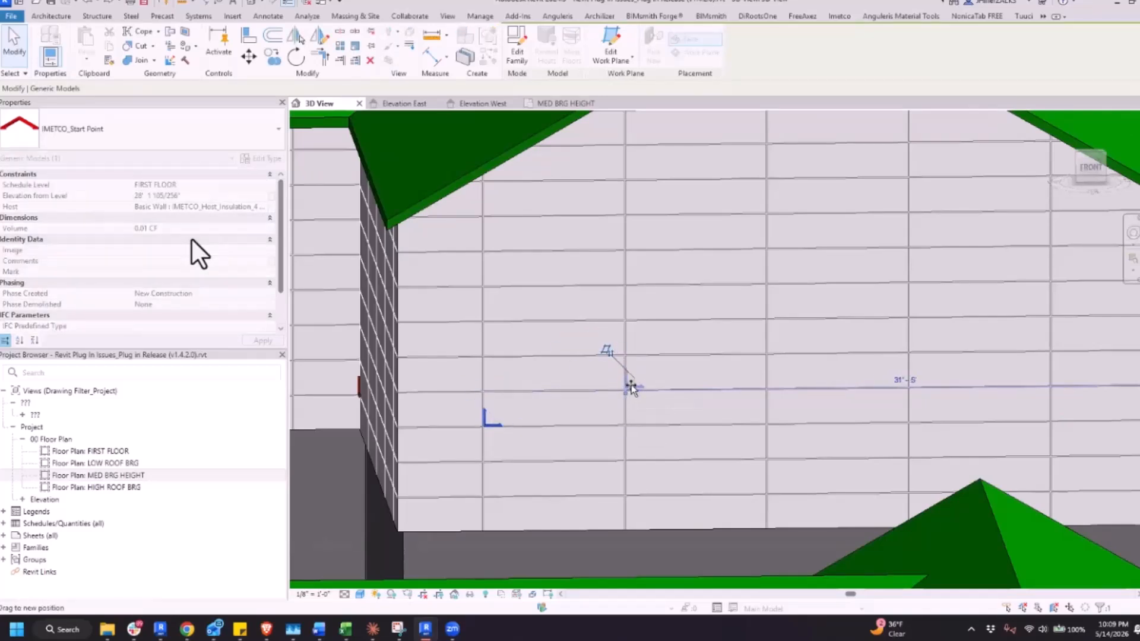
pyautogui.click(688, 370)
pyautogui.scroll(-3, 692, 375)
pyautogui.keyDown('shift'); pyautogui.moveTo(695, 380); pyautogui.dragTo(882, 449, button='middle'); pyautogui.keyUp('shift')
pyautogui.press('Escape')
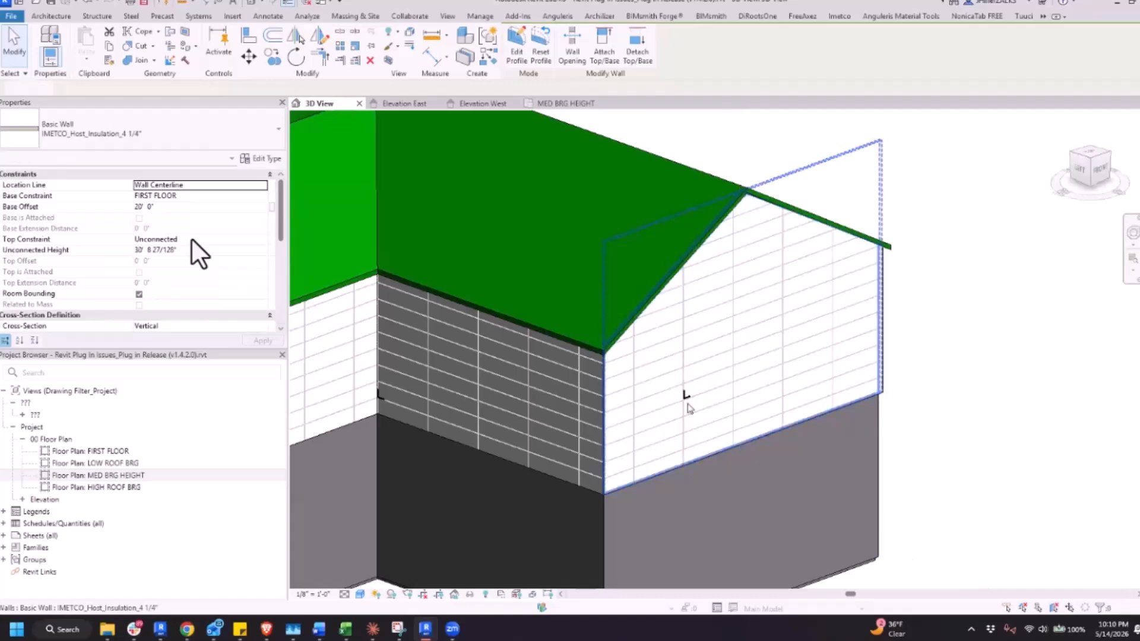
# Replace the gable wall's pattern origin marker with a new one at mid-height on the vertical joint nearest the dark wall
pyautogui.scroll(4, 683, 398)
pyautogui.moveTo(683, 395); pyautogui.dragTo(809, 403, button='middle')
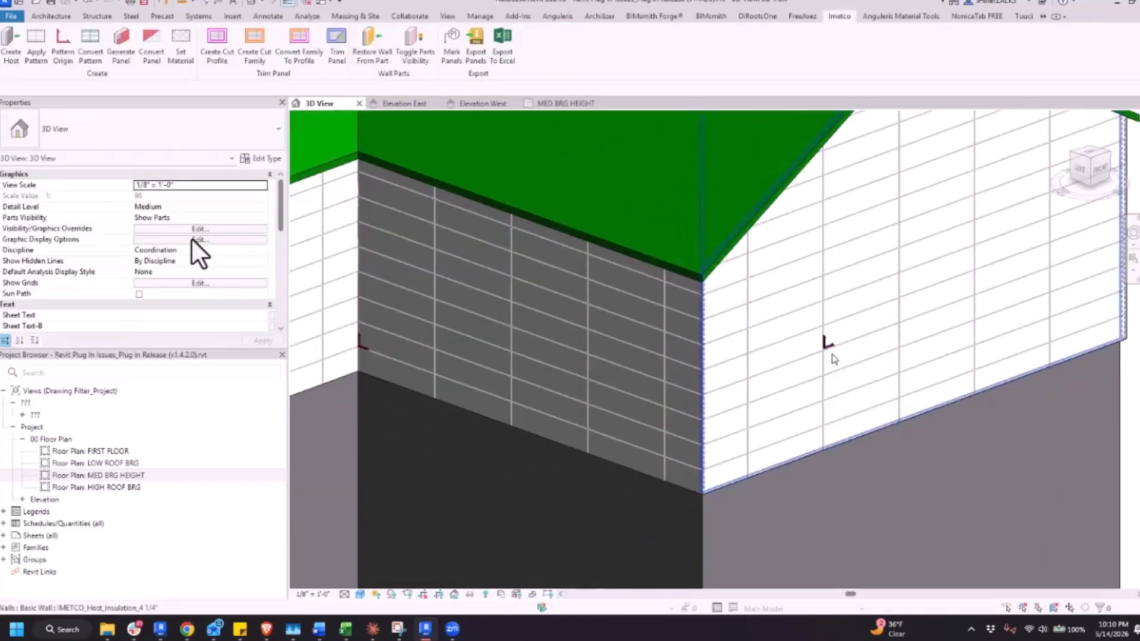
pyautogui.click(827, 348)
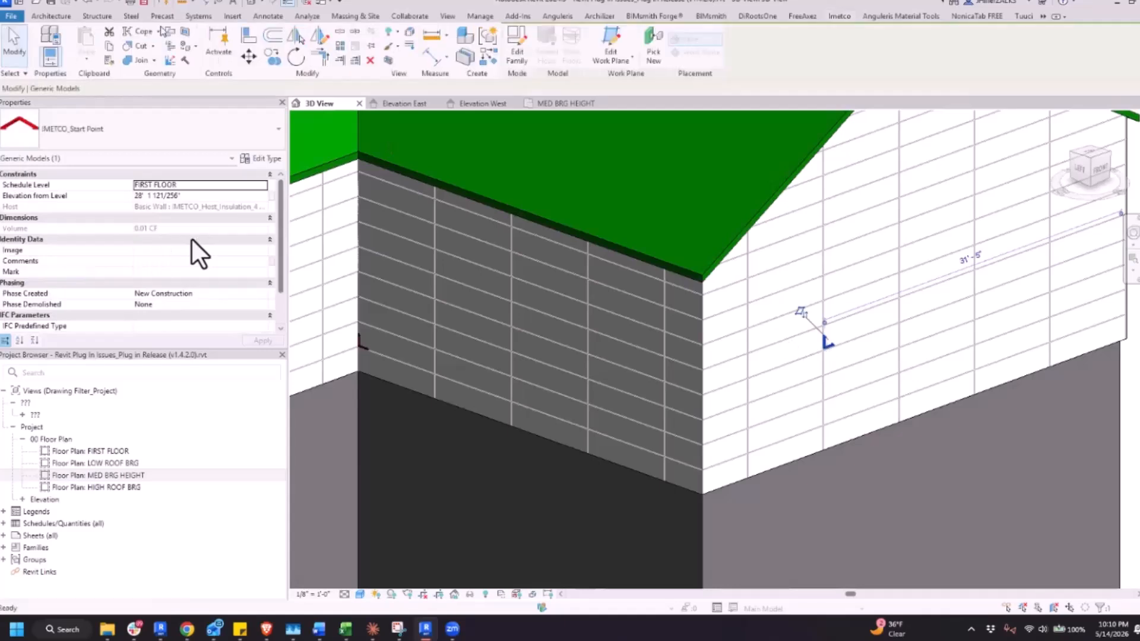
pyautogui.press('Delete')
pyautogui.click(63, 47)
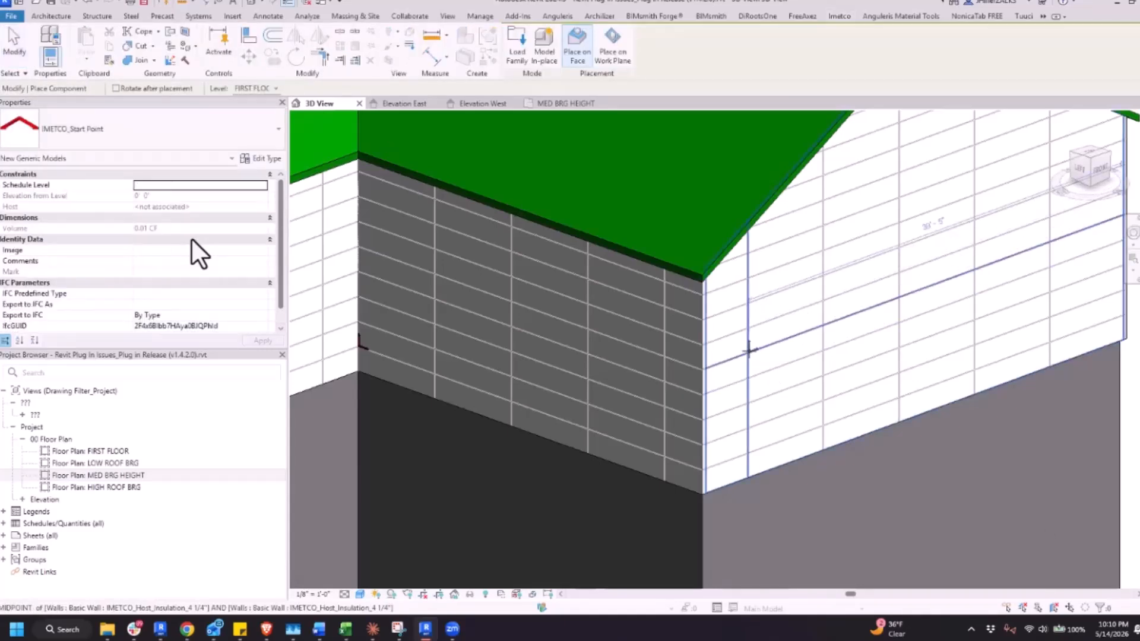
pyautogui.scroll(-2, 782, 340)
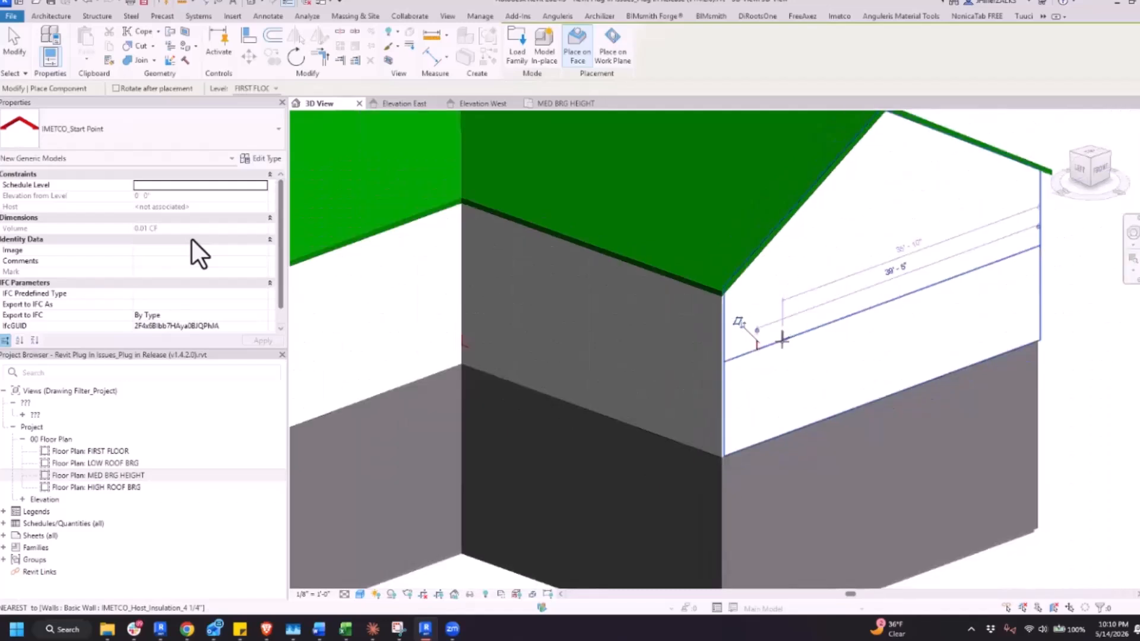
# Place a pattern origin marker on the white eave wall, at mid-height on the fourth vertical joint from the inside corner
pyautogui.scroll(-3, 782, 339)
pyautogui.scroll(5, 458, 344)
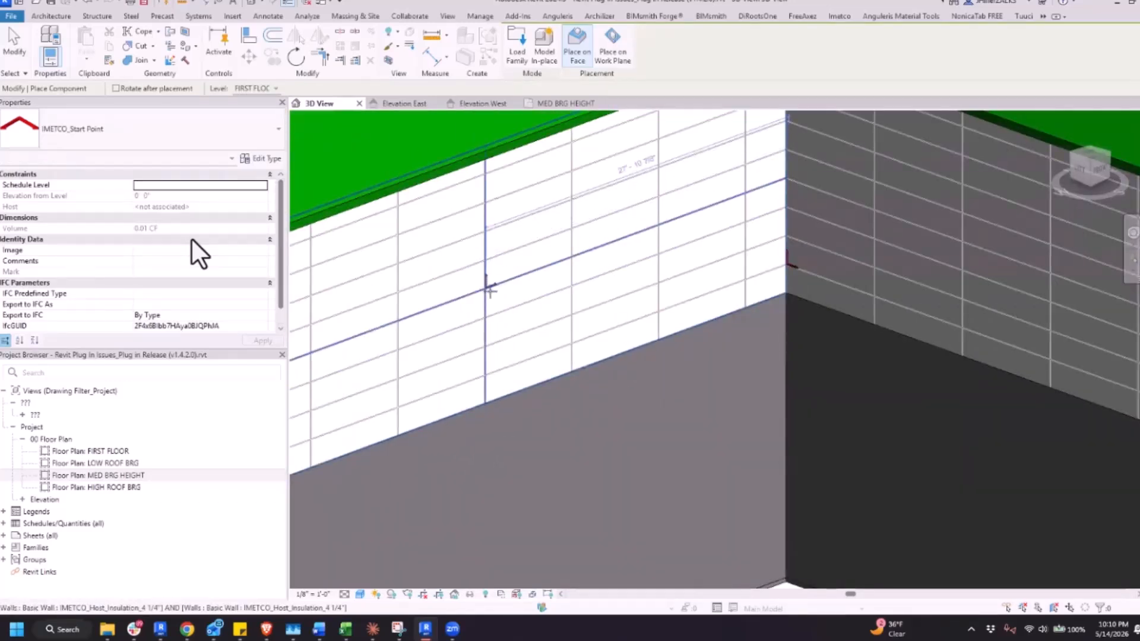
pyautogui.scroll(-3, 491, 315)
pyautogui.scroll(4, 962, 444)
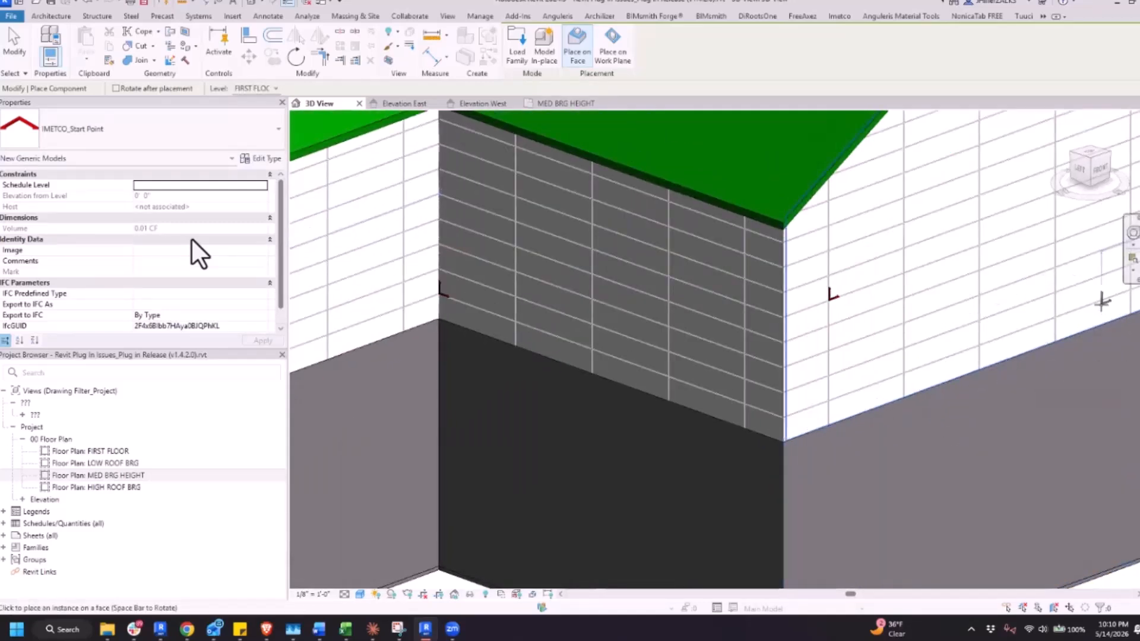
pyautogui.scroll(-4, 1102, 303)
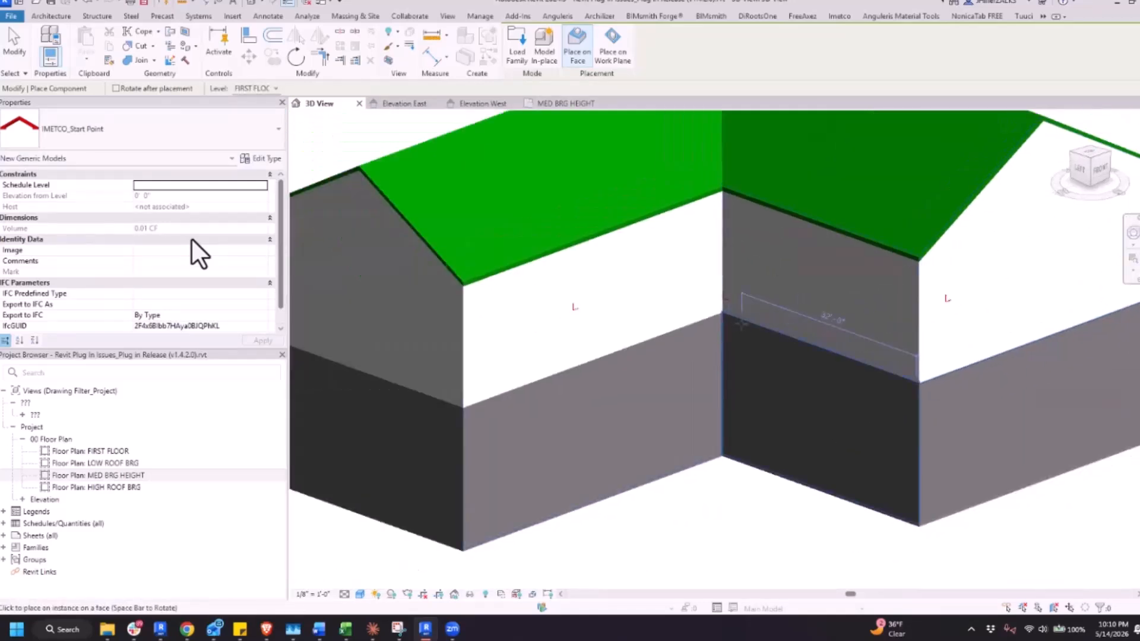
pyautogui.scroll(1, 742, 315)
pyautogui.click(546, 313)
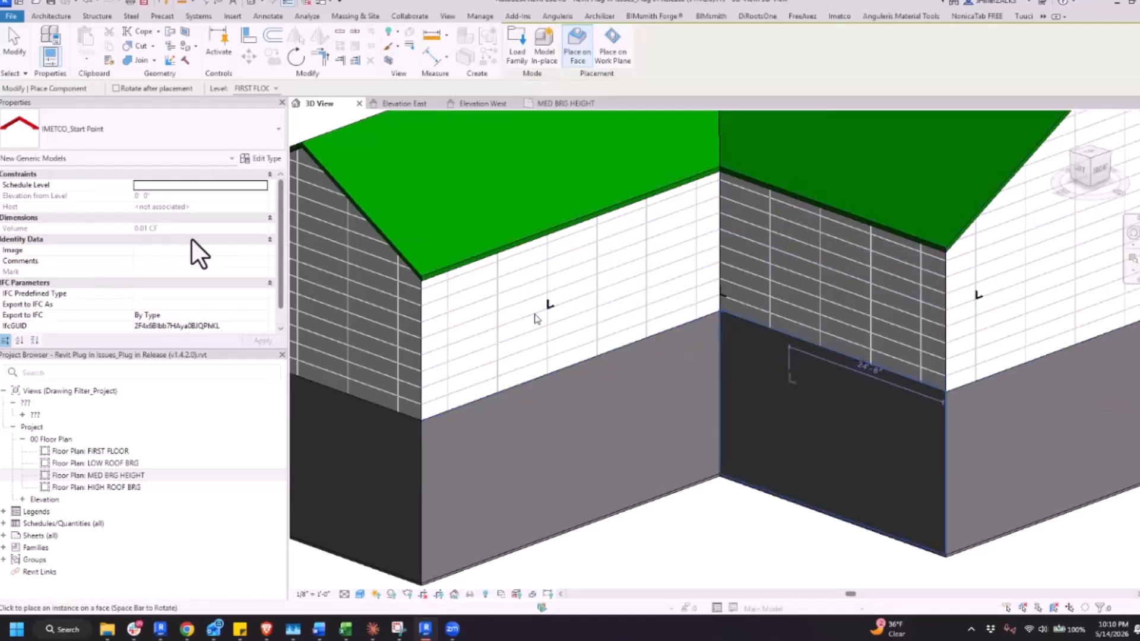
pyautogui.press('Escape')
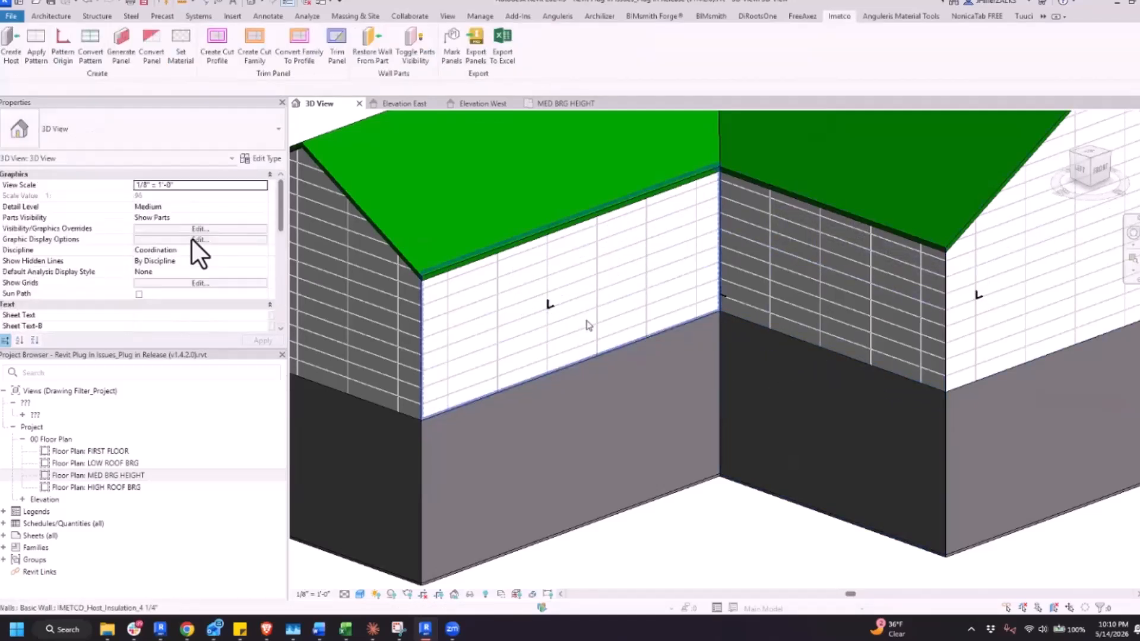
# Convert the surface patterns of the white eave wall, the dark wall and the gable wall into lines
pyautogui.click(92, 50)
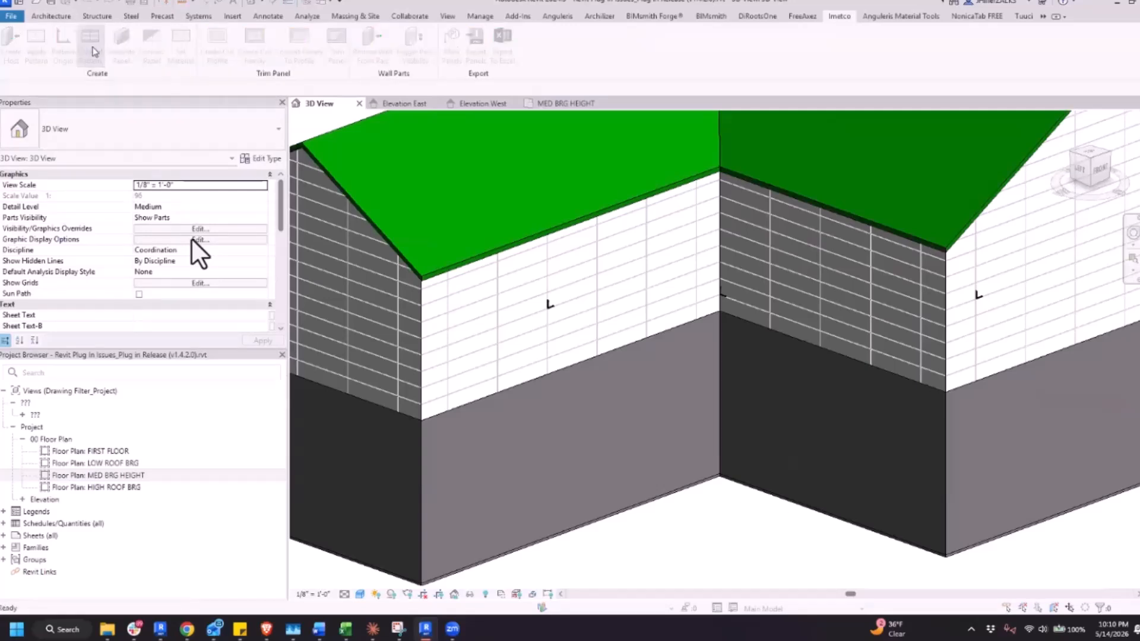
pyautogui.click(525, 348)
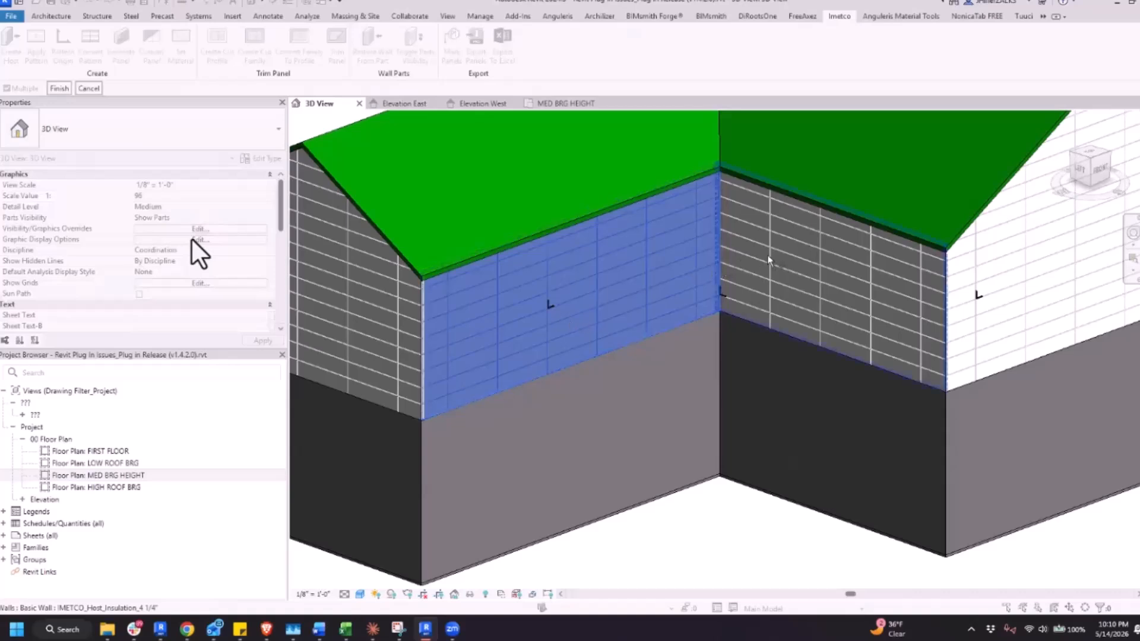
pyautogui.click(832, 297)
pyautogui.click(952, 373)
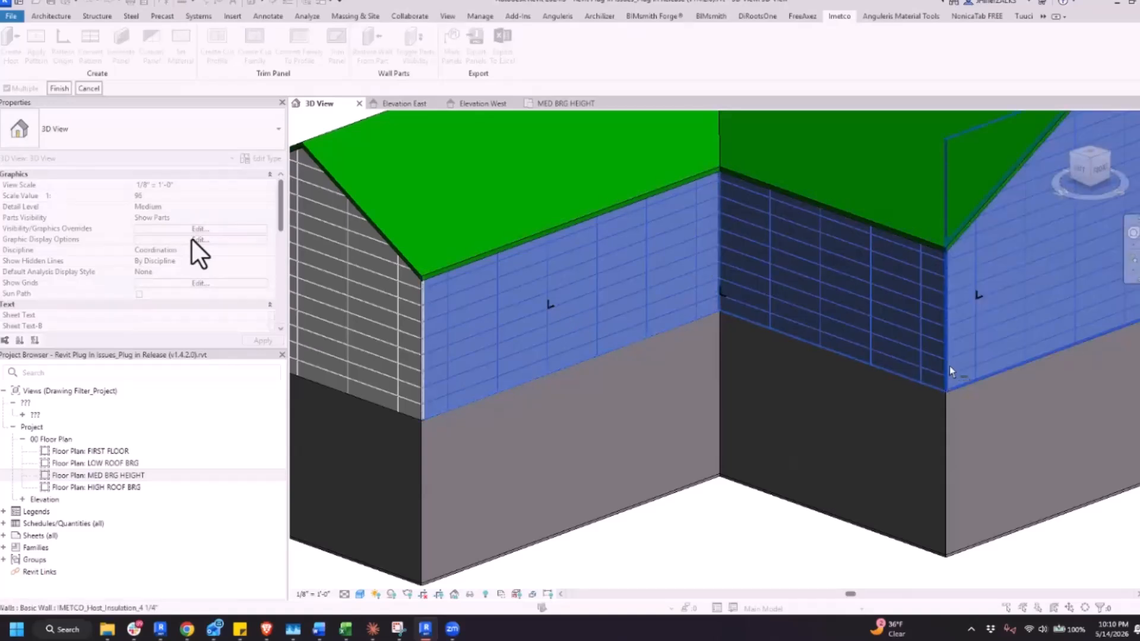
pyautogui.click(59, 89)
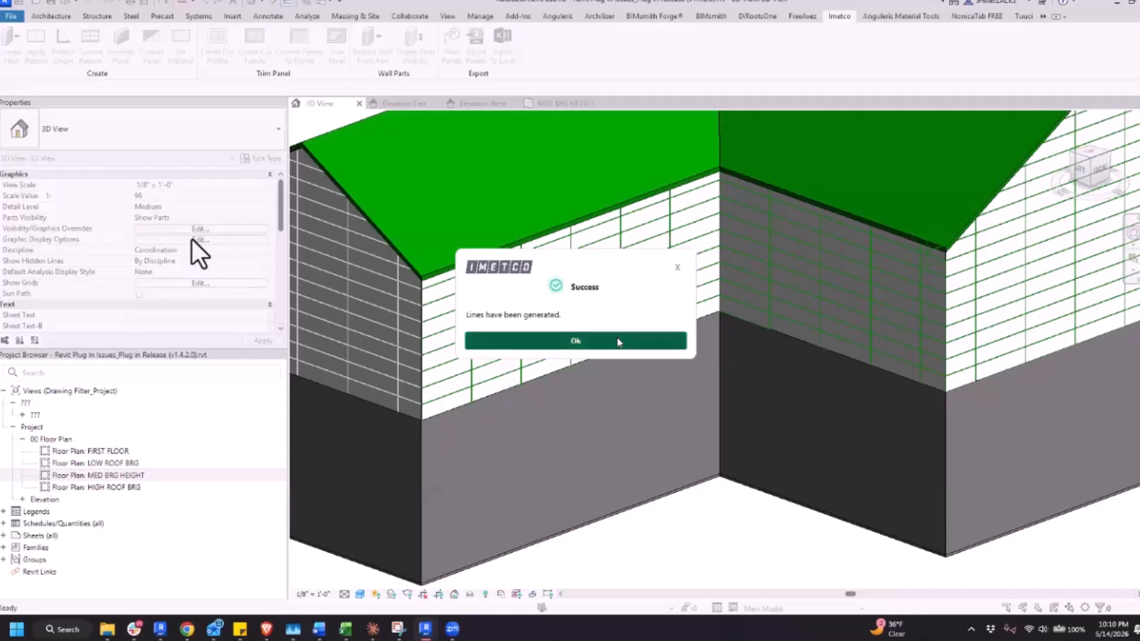
pyautogui.click(618, 341)
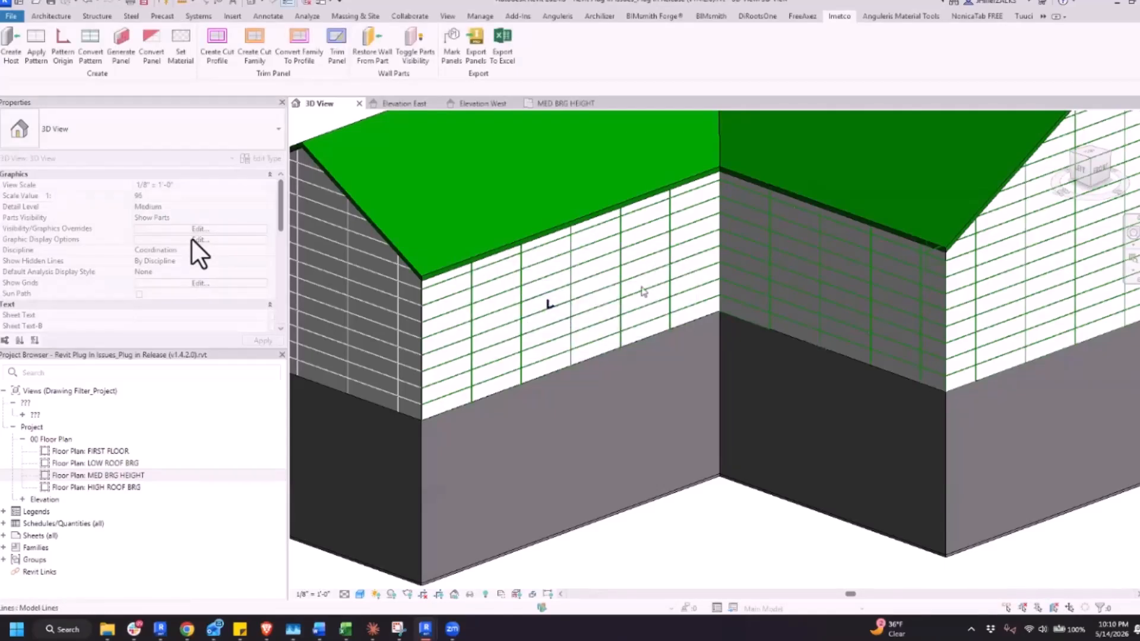
# Examine how the converted joint lines meet at the inside corner and continue across the eave, dark and gable walls
pyautogui.scroll(-2, 653, 324)
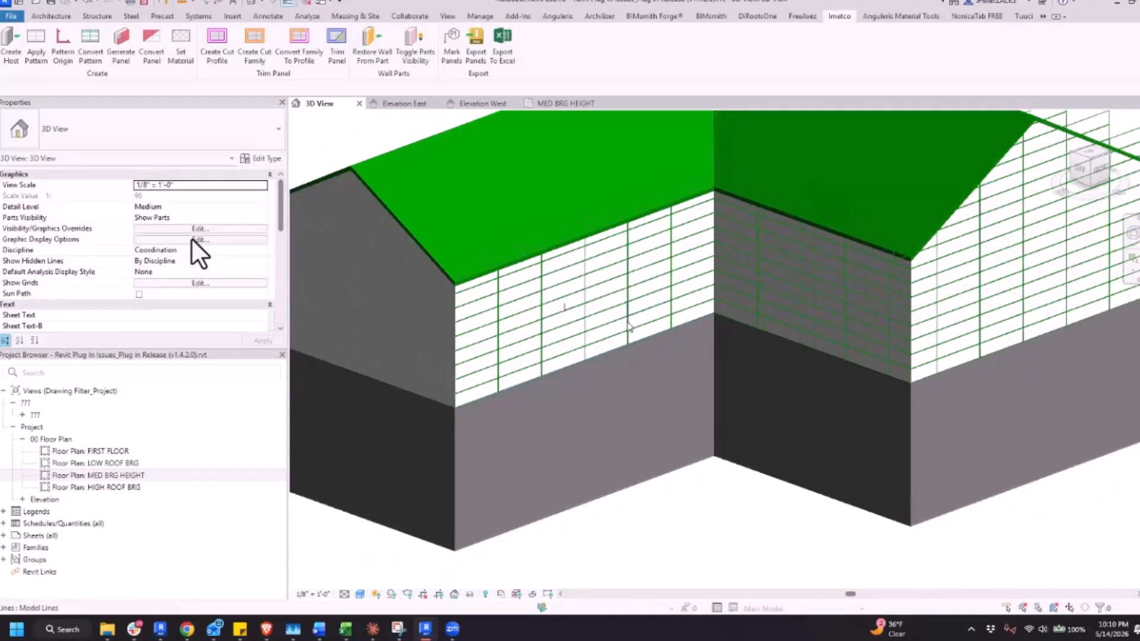
pyautogui.scroll(5, 696, 254)
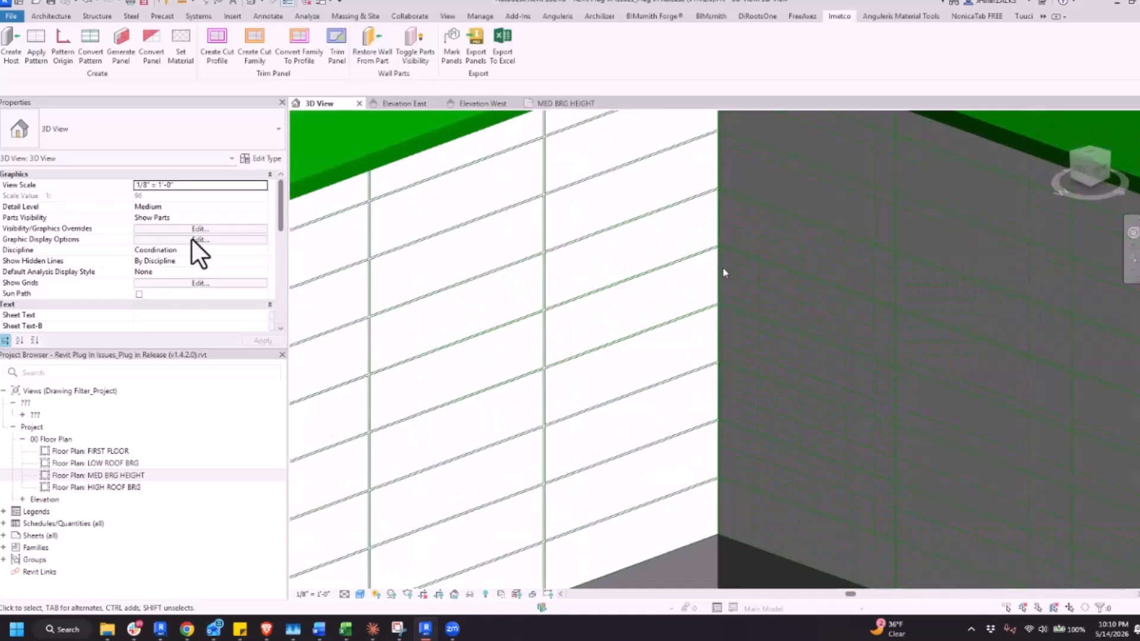
pyautogui.scroll(-4, 641, 321)
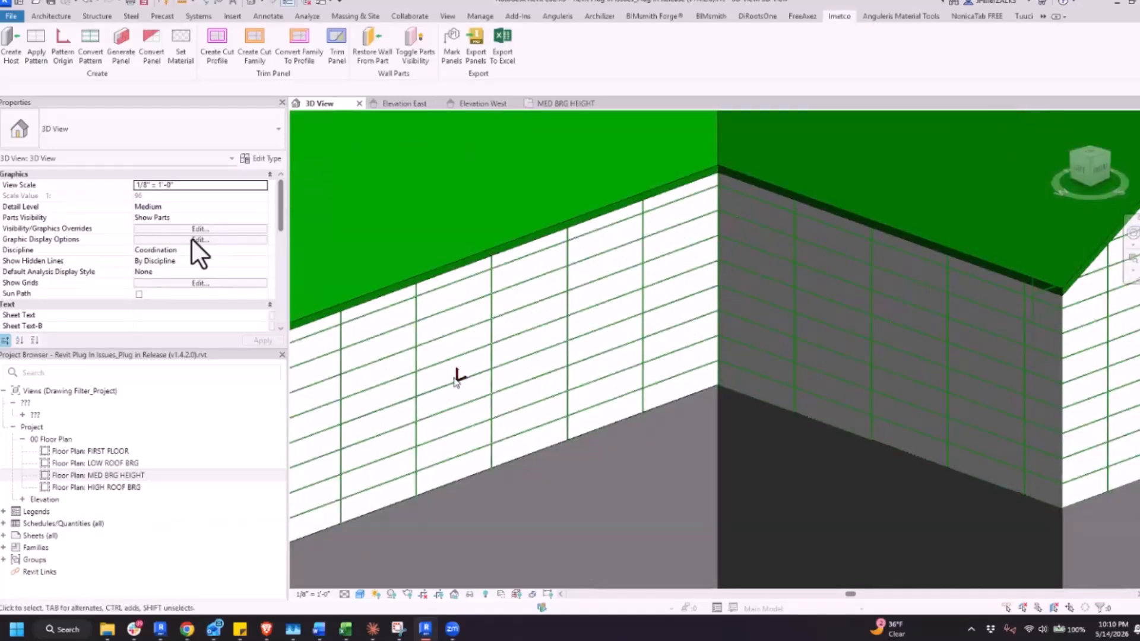
pyautogui.scroll(2, 452, 385)
pyautogui.scroll(-1, 453, 383)
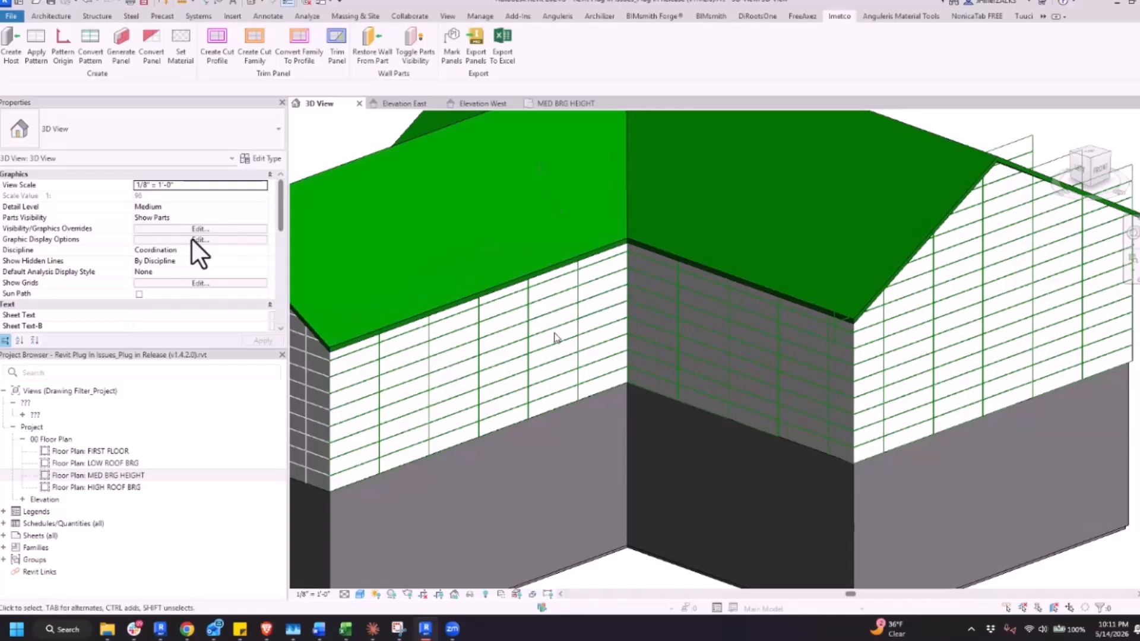
pyautogui.moveTo(575, 335); pyautogui.dragTo(582, 330, button='middle')
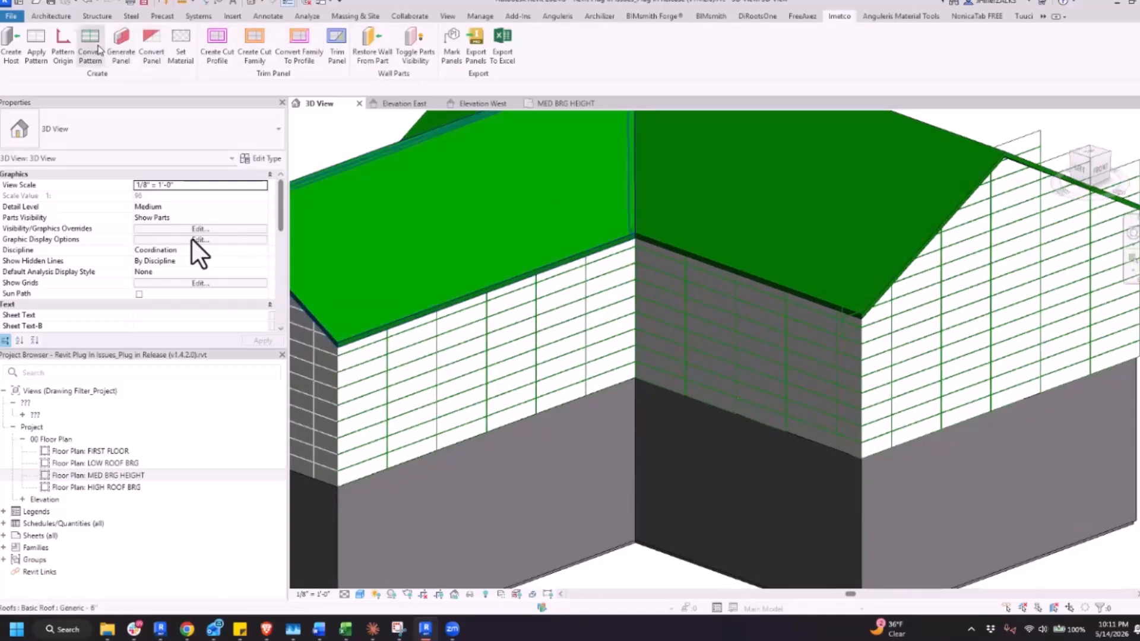
pyautogui.click(122, 47)
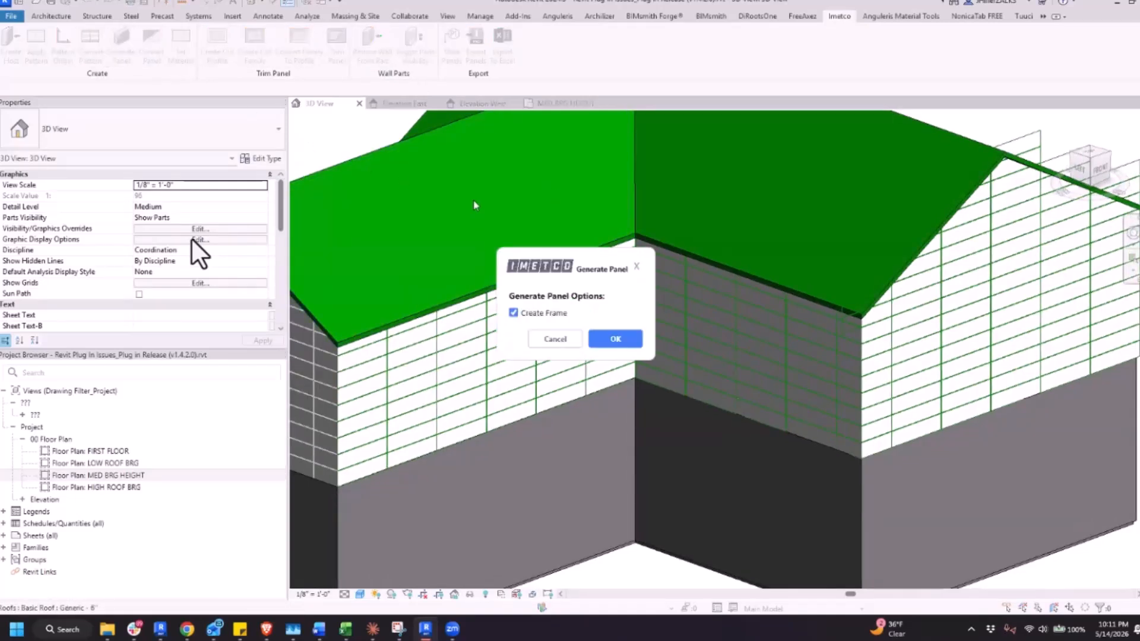
pyautogui.click(631, 341)
pyautogui.click(632, 343)
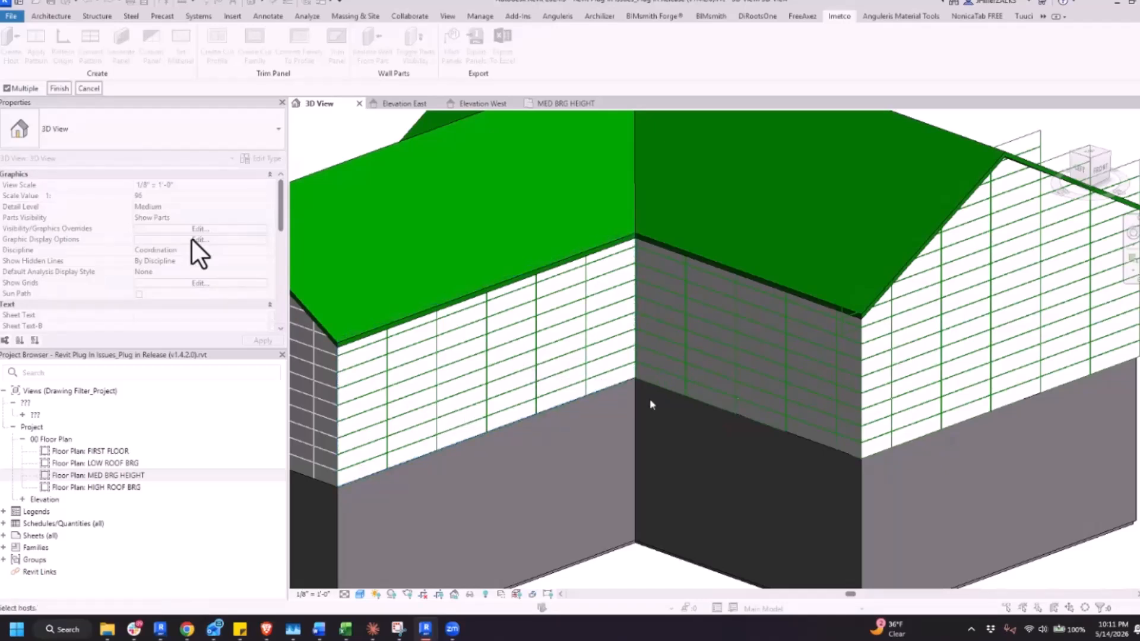
pyautogui.scroll(6, 647, 402)
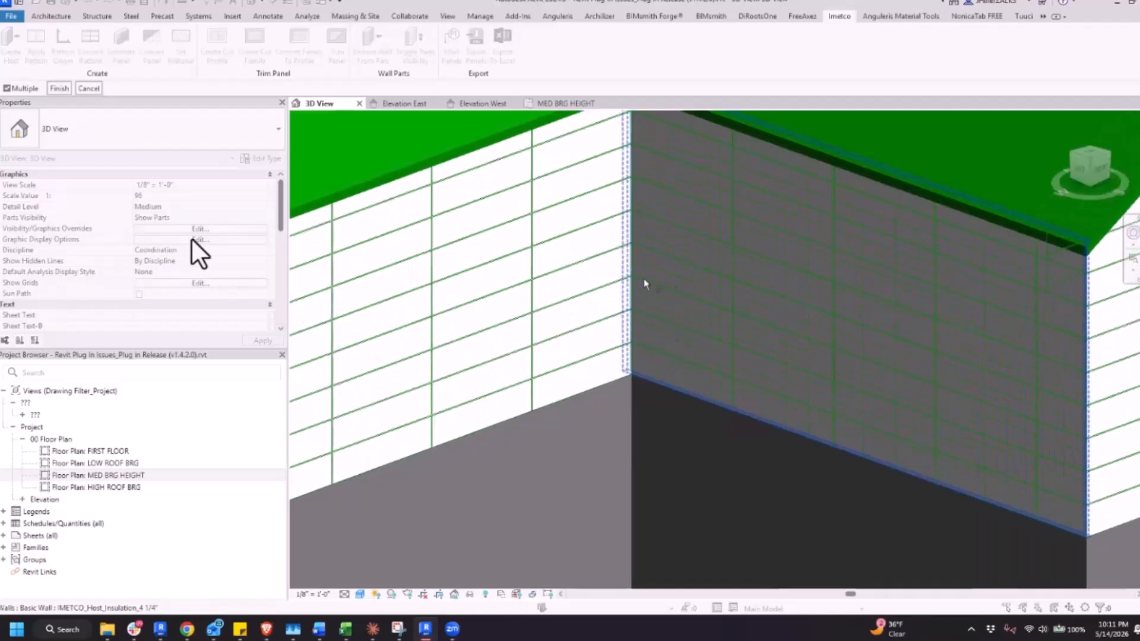
pyautogui.scroll(4, 647, 324)
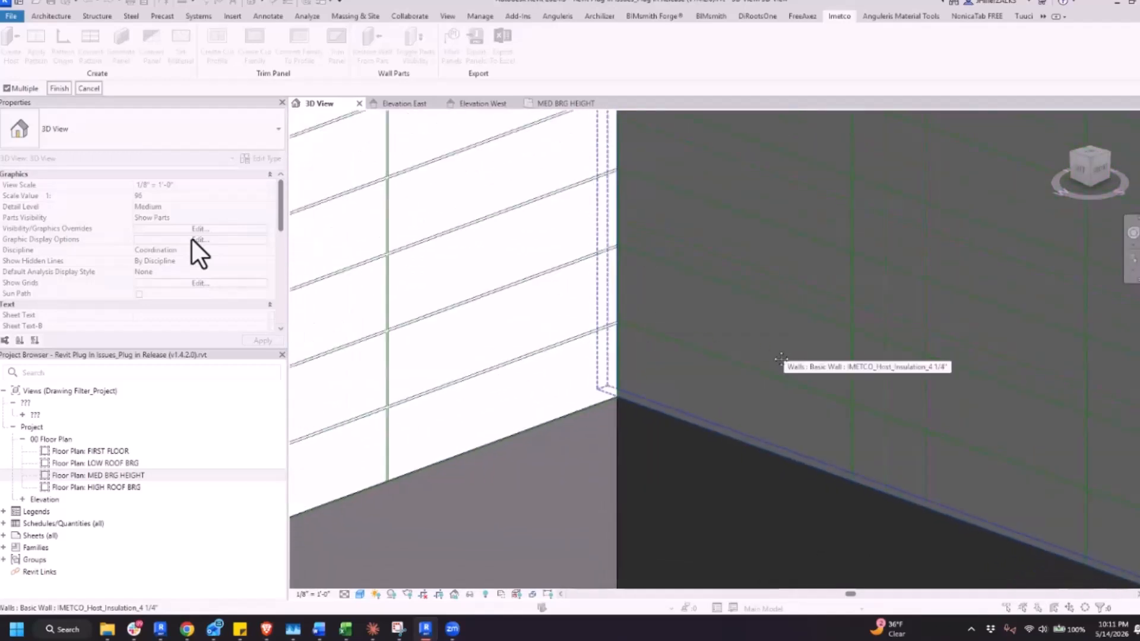
pyautogui.scroll(-1, 751, 374)
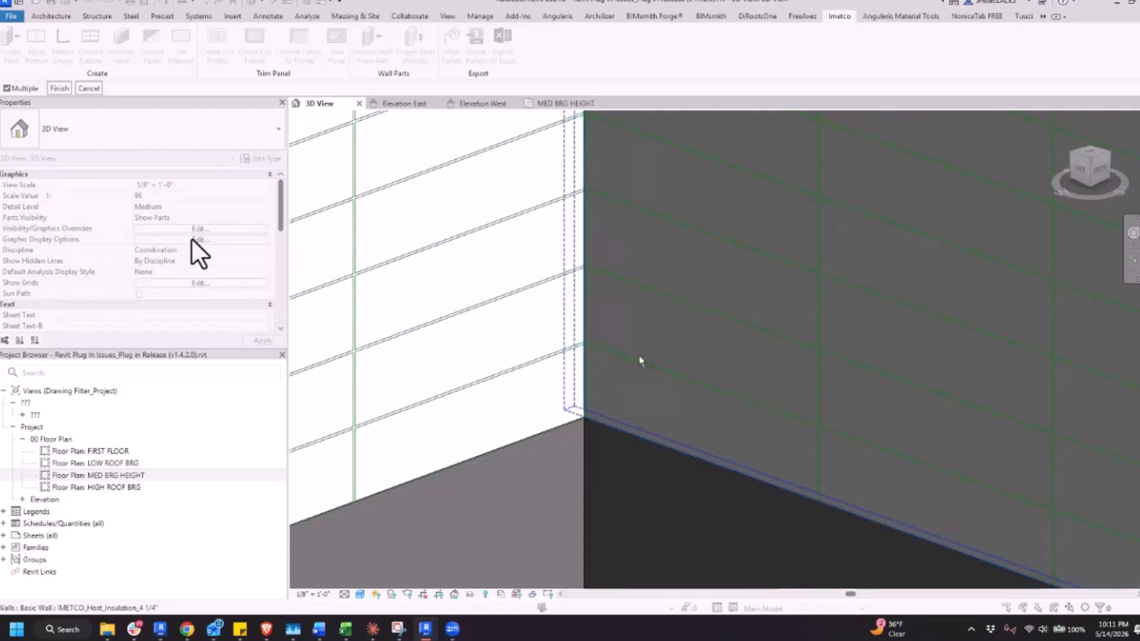
pyautogui.press('Escape')
# Undo the pattern-to-line conversions on the three walls and the eave wall's pattern origin marker
pyautogui.scroll(-5, 640, 377)
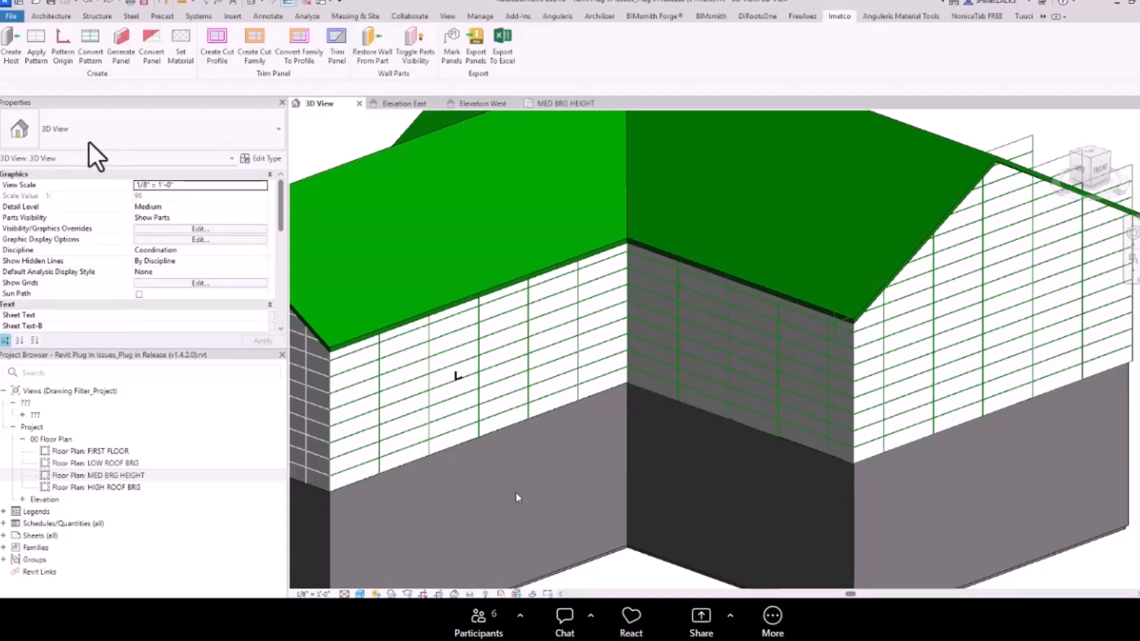
pyautogui.scroll(5, 552, 475)
pyautogui.moveTo(495, 506); pyautogui.dragTo(782, 370, button='middle')
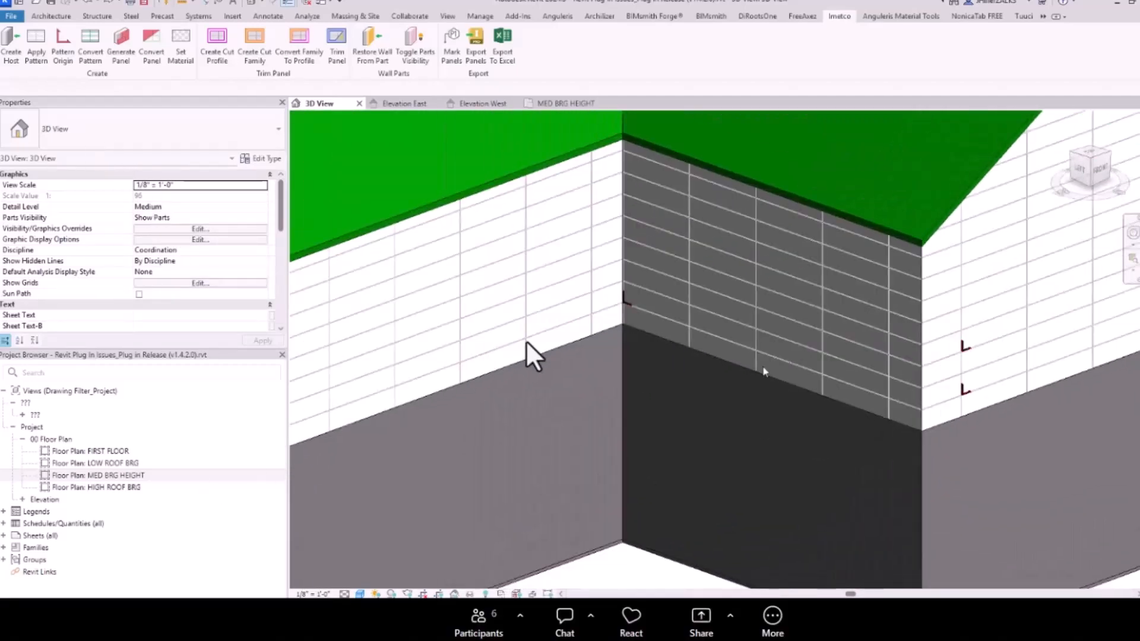
# Delete both pattern origin markers on the gable wall, keeping the dark wall's marker at the inside corner
pyautogui.scroll(-1, 763, 372)
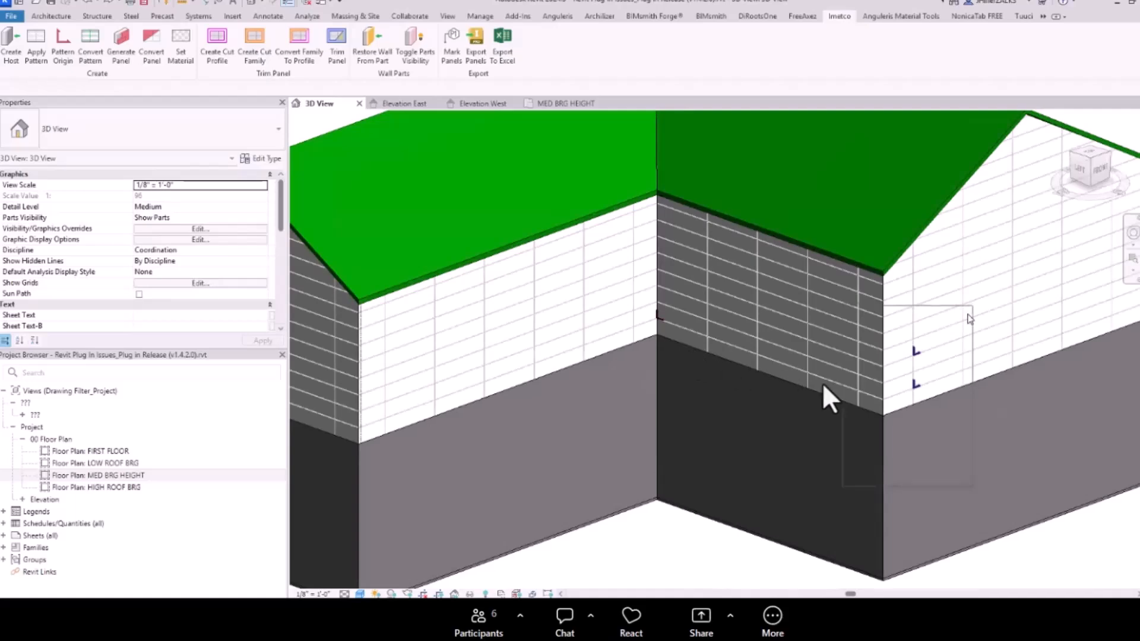
pyautogui.scroll(5, 659, 318)
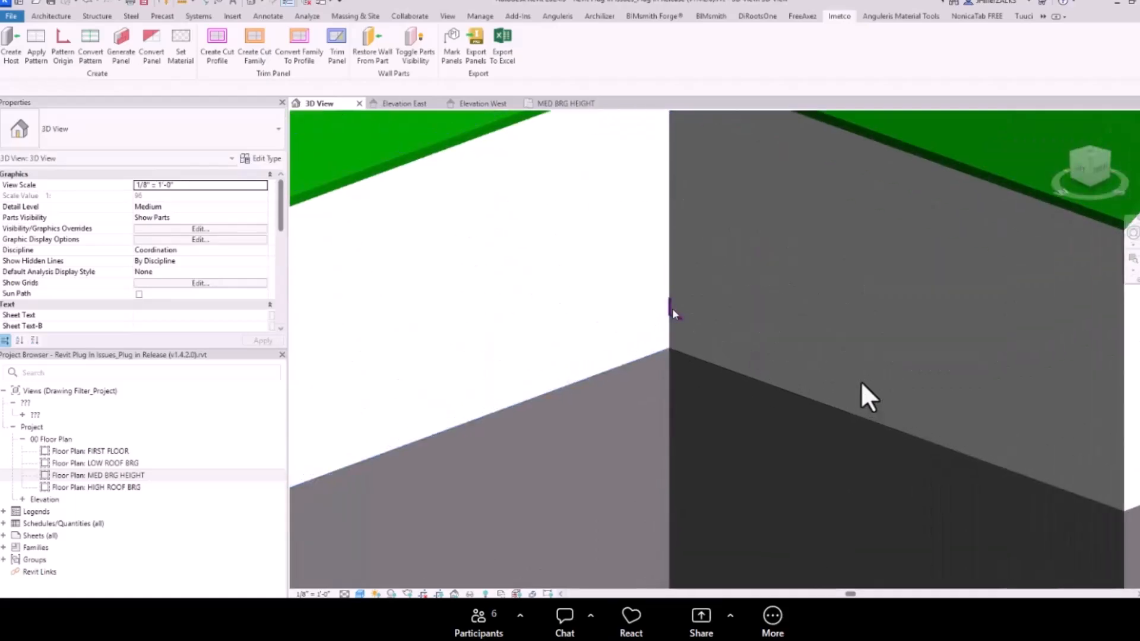
pyautogui.scroll(1, 671, 320)
pyautogui.scroll(2, 682, 326)
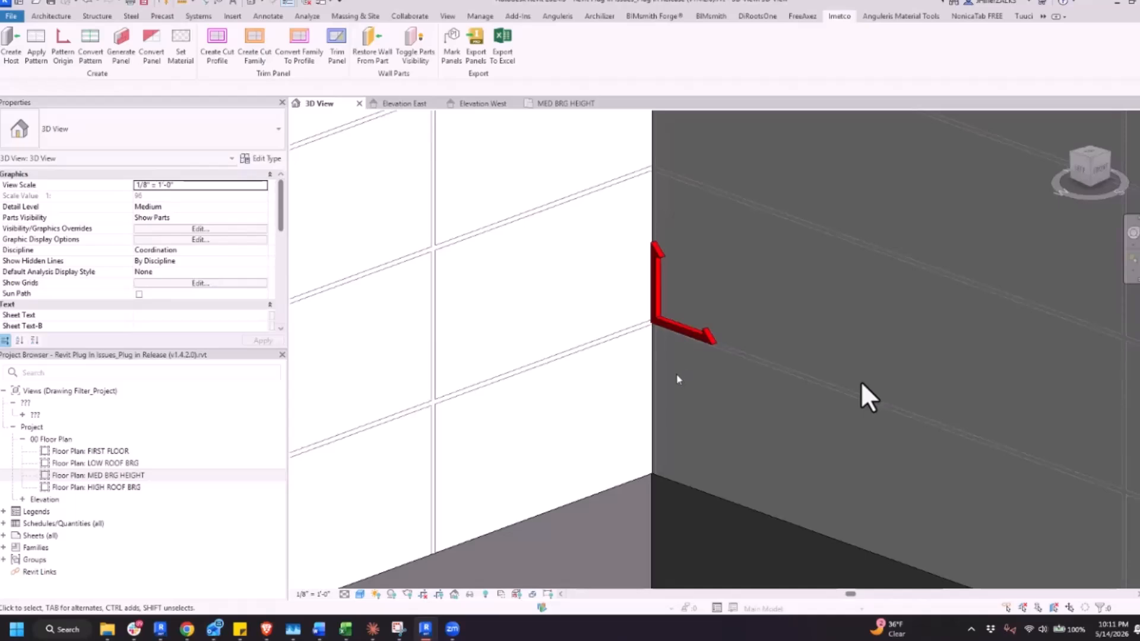
pyautogui.scroll(-2, 652, 383)
pyautogui.scroll(-4, 652, 383)
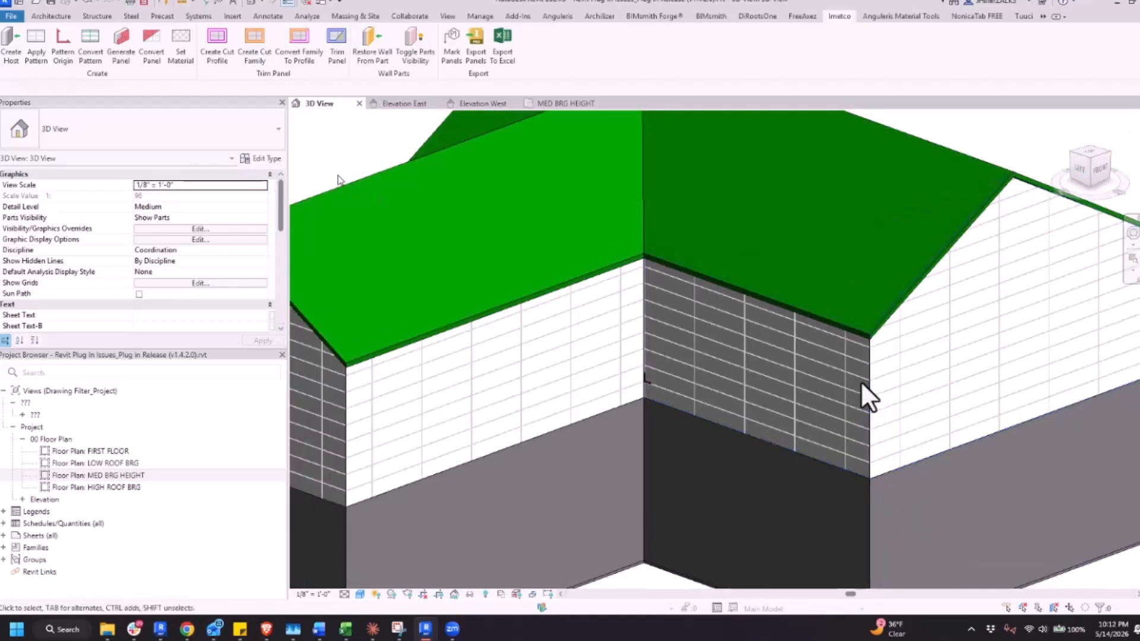
# Place a pattern origin marker low on the gable wall, at a joint intersection on the vertical joint nearest the dark wall
pyautogui.click(62, 57)
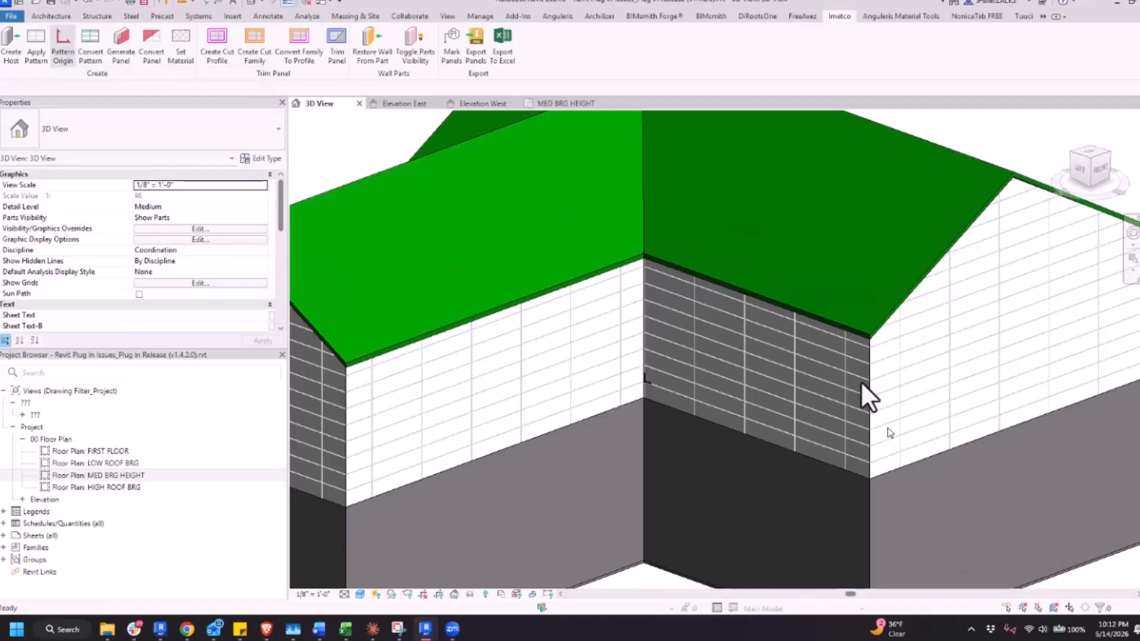
pyautogui.scroll(2, 903, 415)
pyautogui.scroll(5, 903, 415)
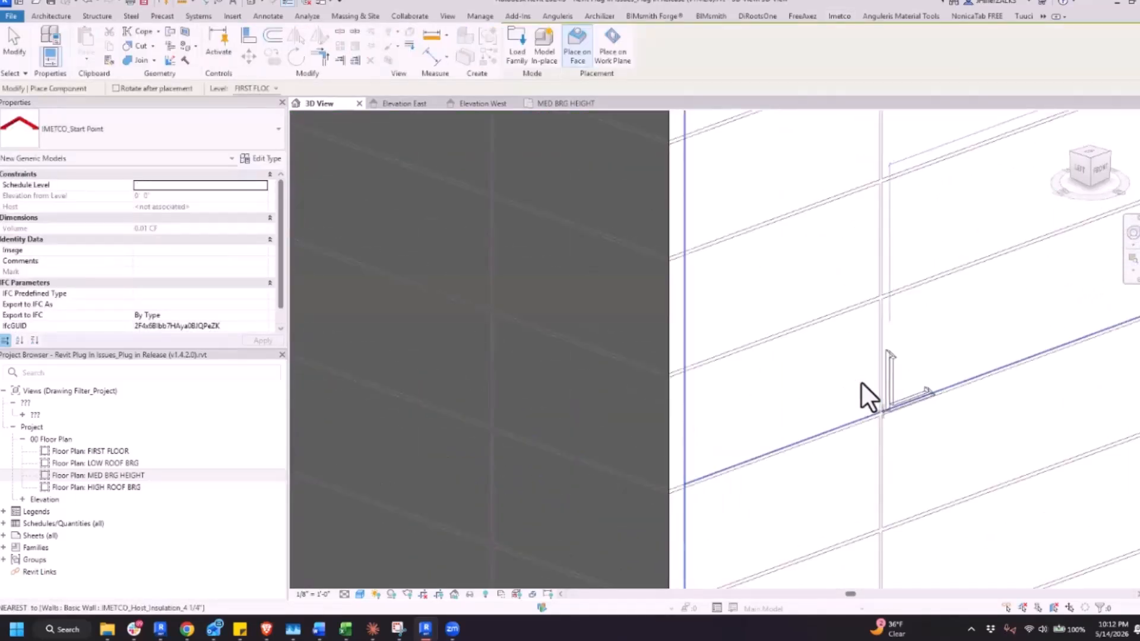
pyautogui.scroll(-5, 861, 382)
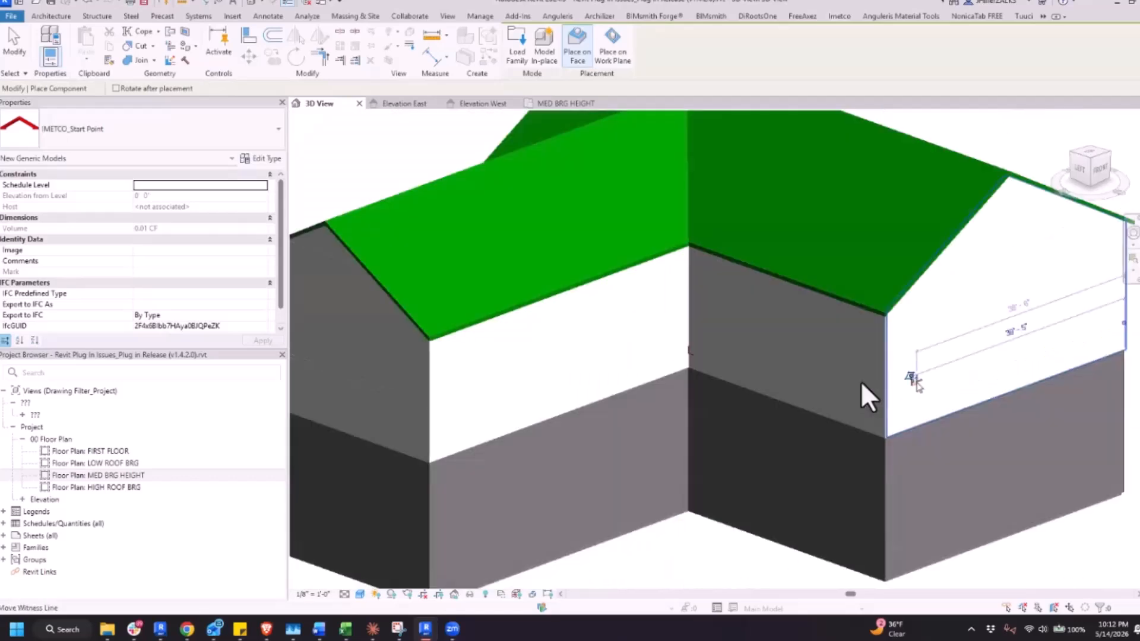
# Place a pattern origin marker low on the white eave wall, at a joint intersection on the vertical joint nearest its outside corner
pyautogui.scroll(5, 861, 382)
pyautogui.scroll(5, 861, 382)
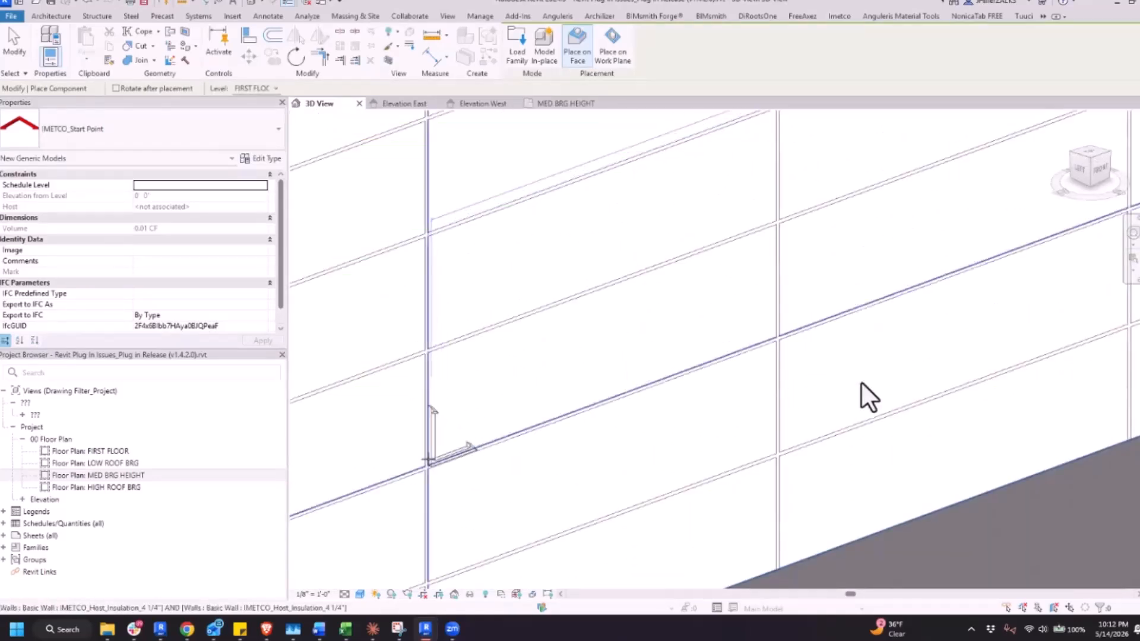
pyautogui.click(454, 446)
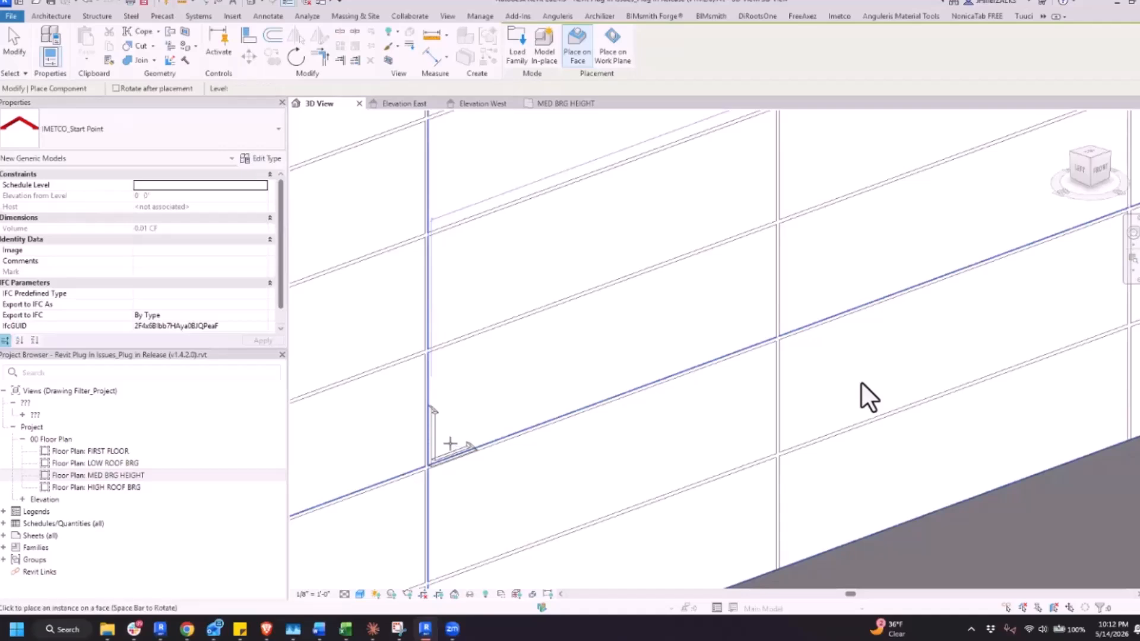
pyautogui.scroll(-3, 455, 444)
pyautogui.scroll(-3, 861, 382)
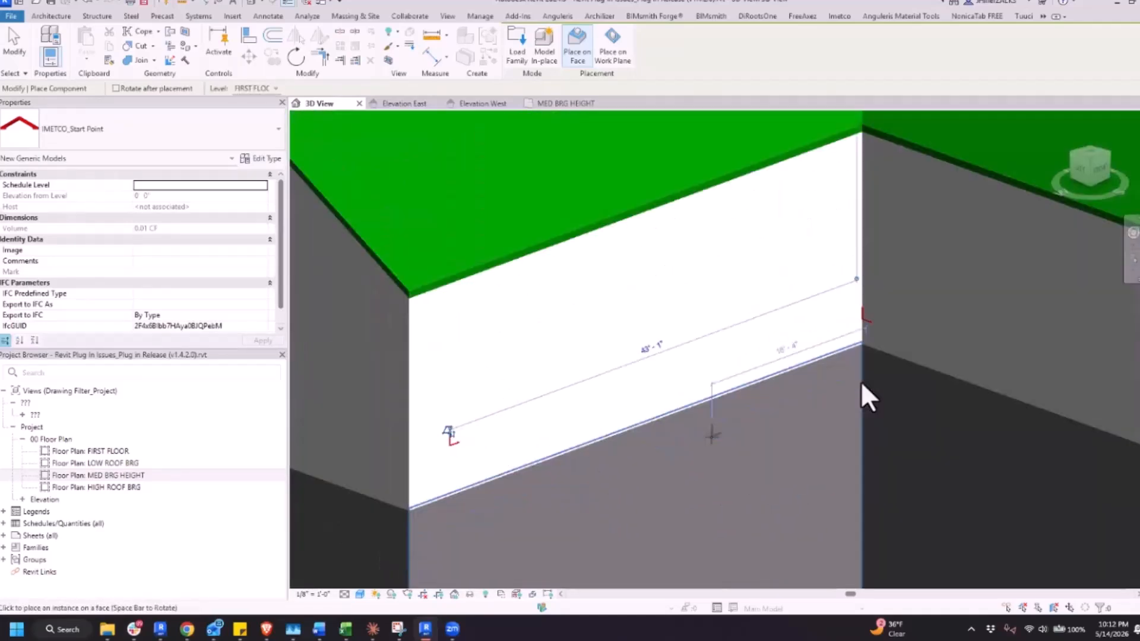
pyautogui.scroll(2, 860, 380)
pyautogui.scroll(-1, 860, 380)
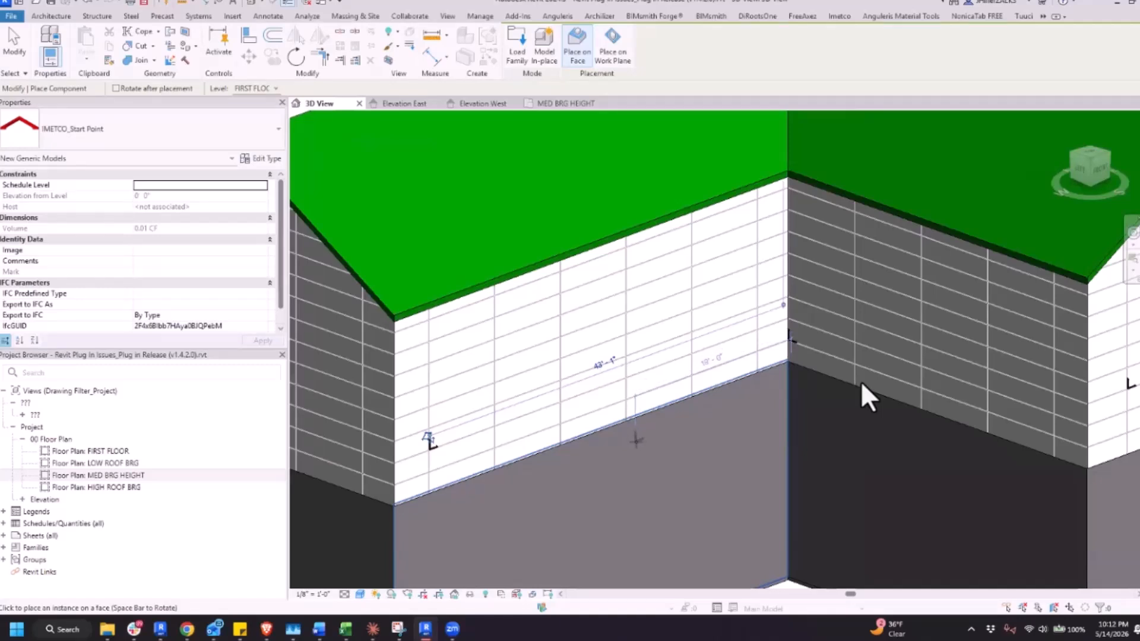
pyautogui.press('Escape')
pyautogui.press('Escape')
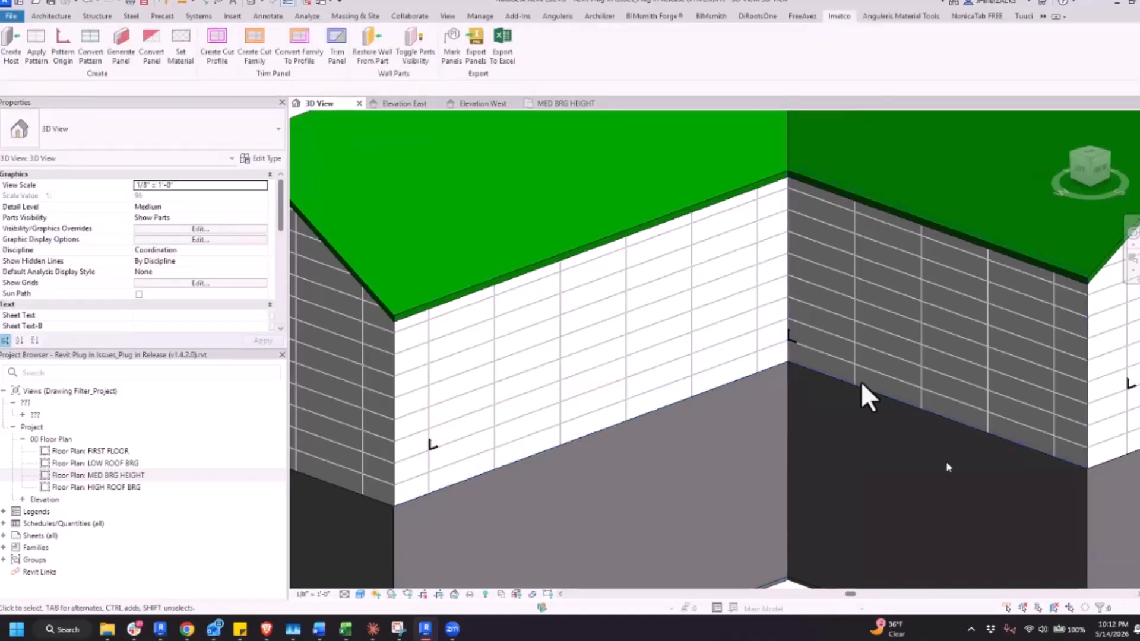
pyautogui.moveTo(917, 471); pyautogui.dragTo(759, 465, button='middle')
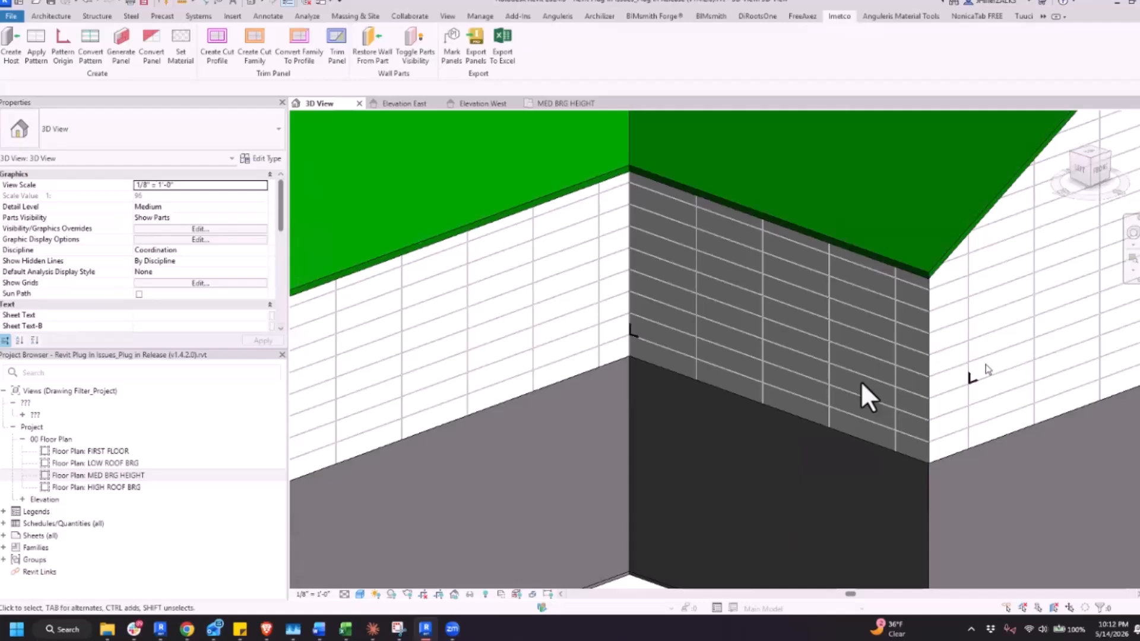
pyautogui.scroll(4, 1012, 363)
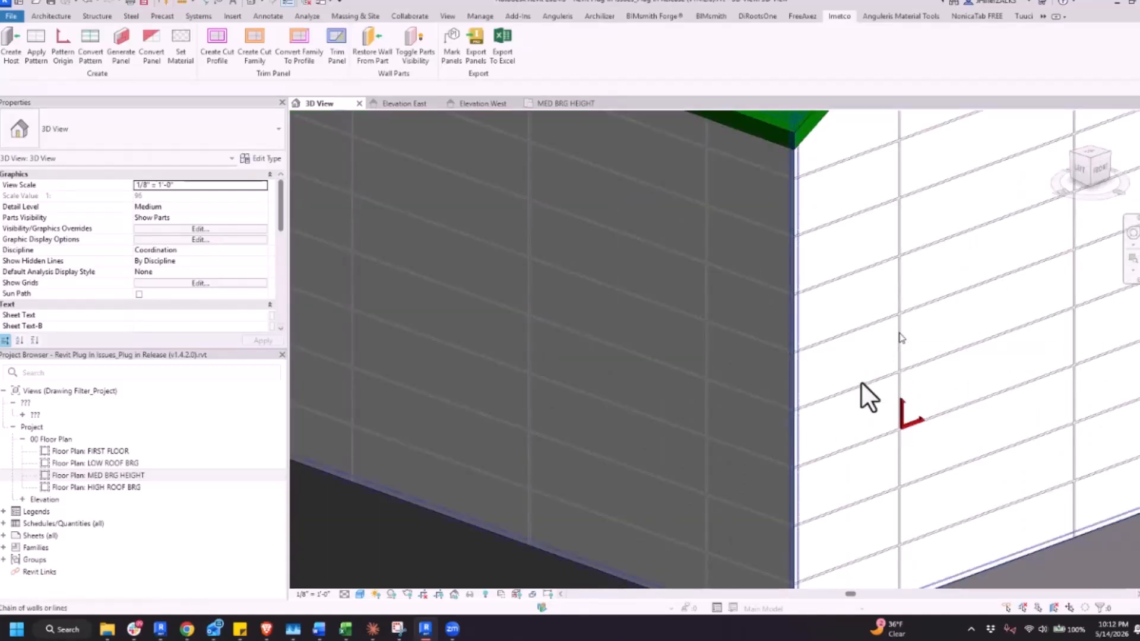
pyautogui.click(900, 337)
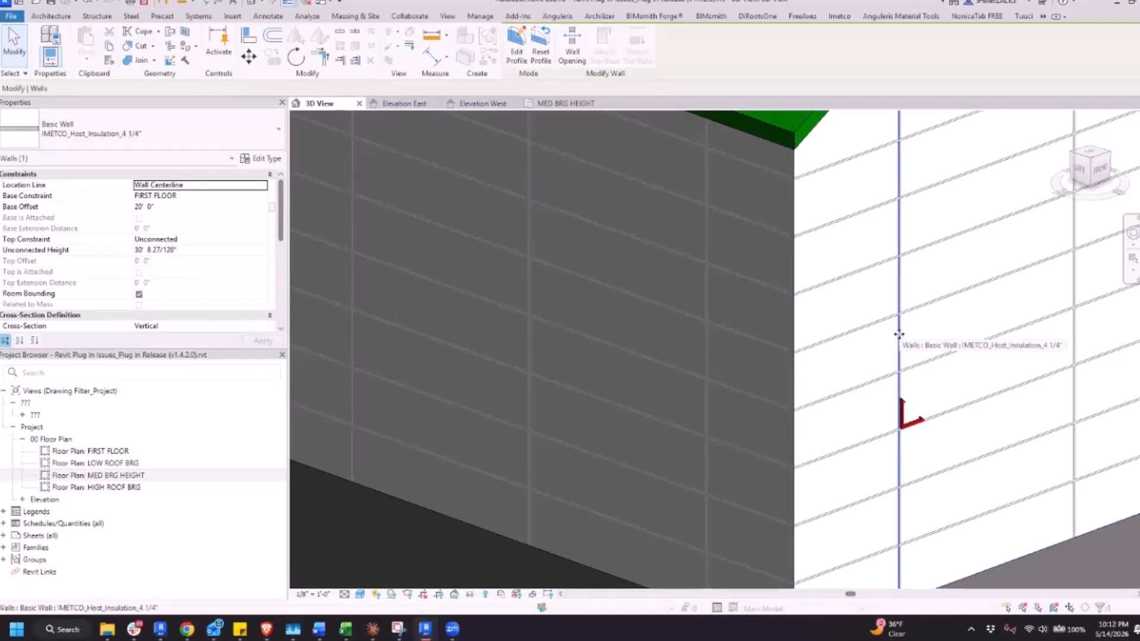
pyautogui.scroll(3, 903, 362)
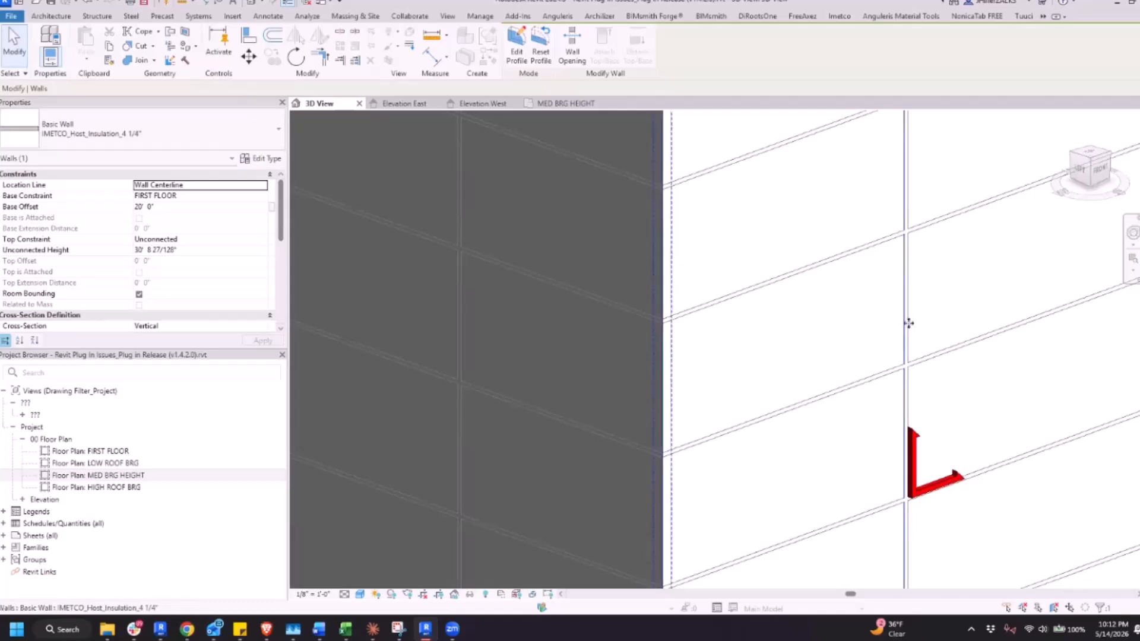
pyautogui.press('m')
pyautogui.press('v')
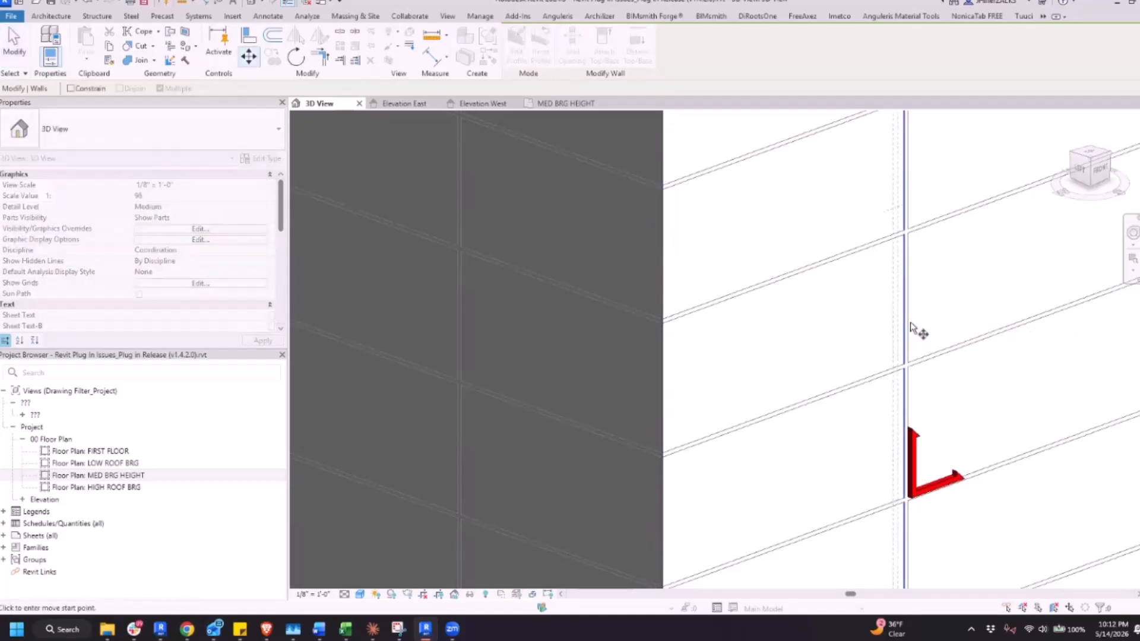
pyautogui.press('Escape')
pyautogui.press('Escape')
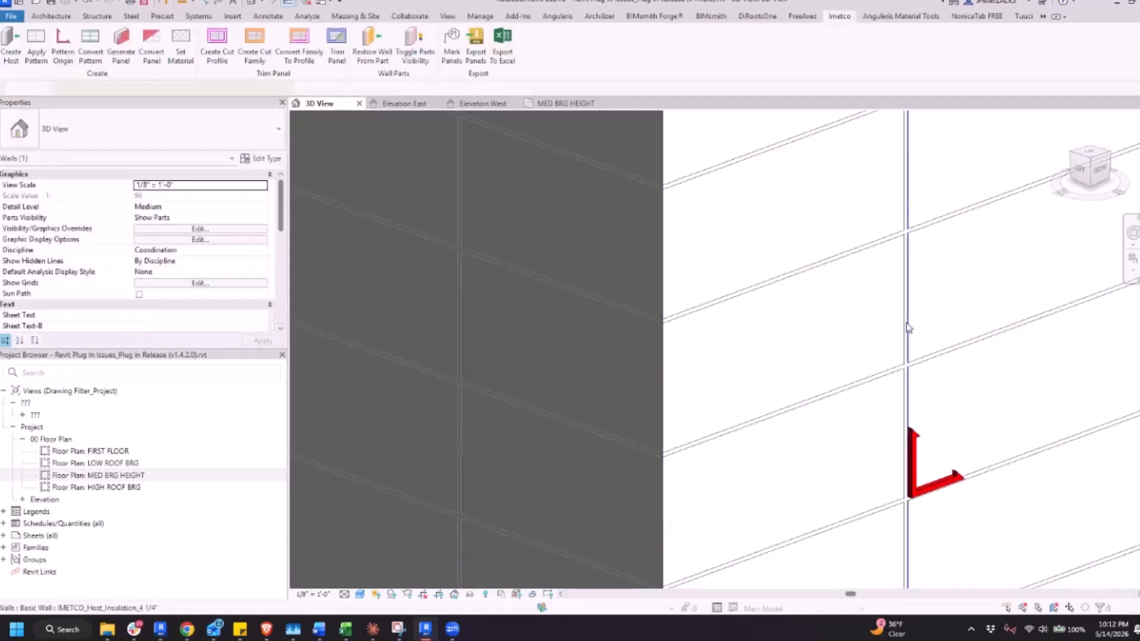
# Move the gable wall's surface pattern so its nearest vertical joint lands on the outside corner with the dark wall
pyautogui.click(908, 327)
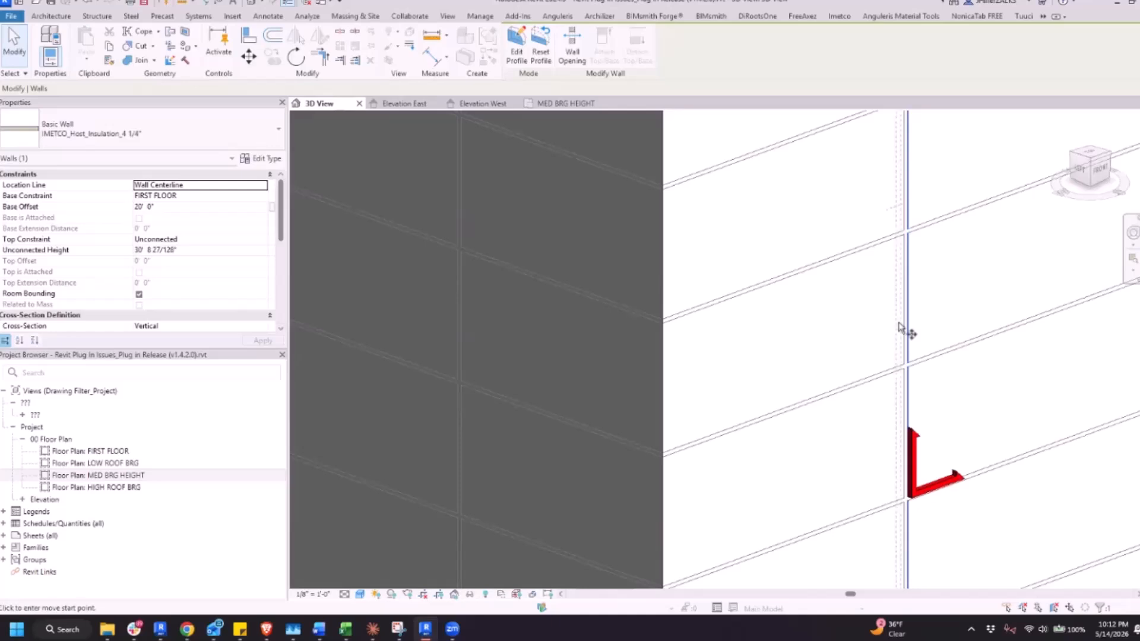
pyautogui.click(900, 327)
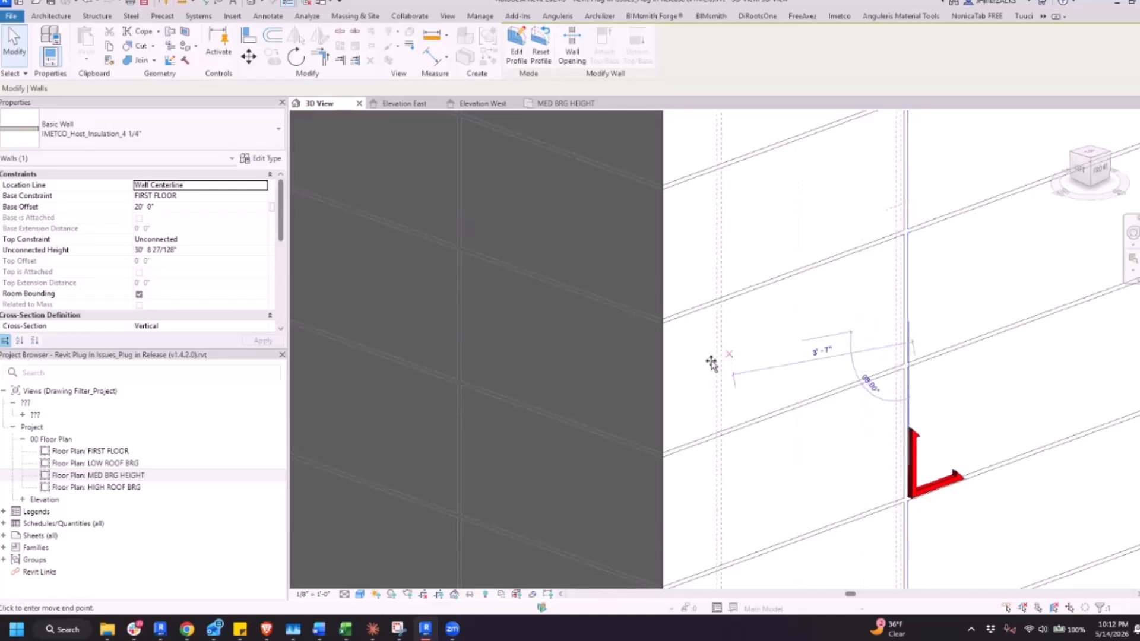
pyautogui.click(665, 410)
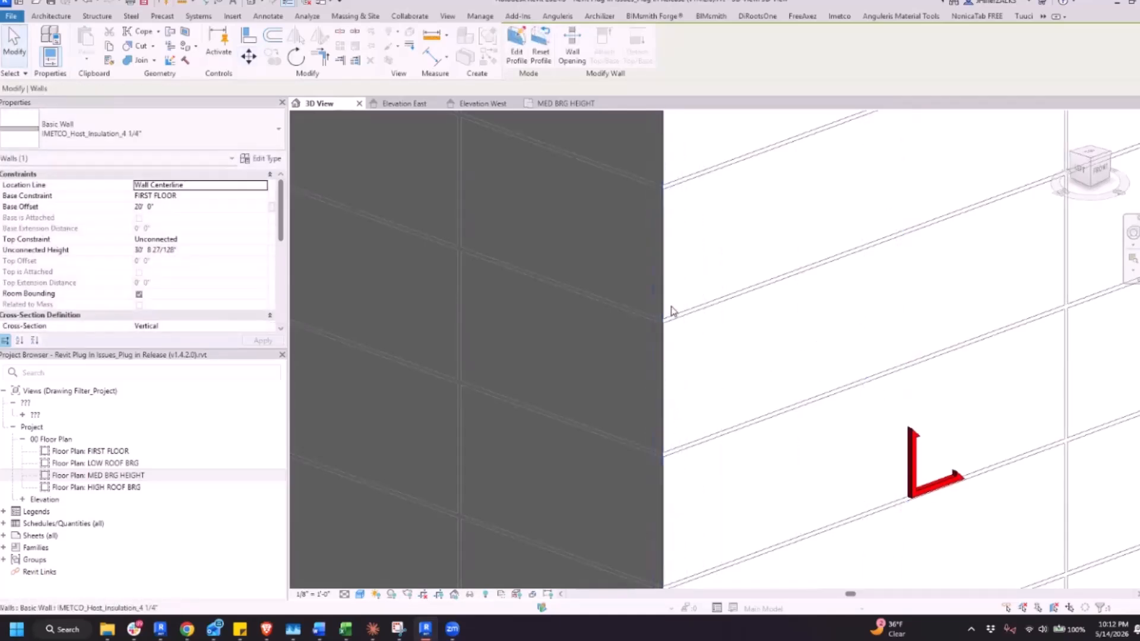
pyautogui.scroll(6, 666, 316)
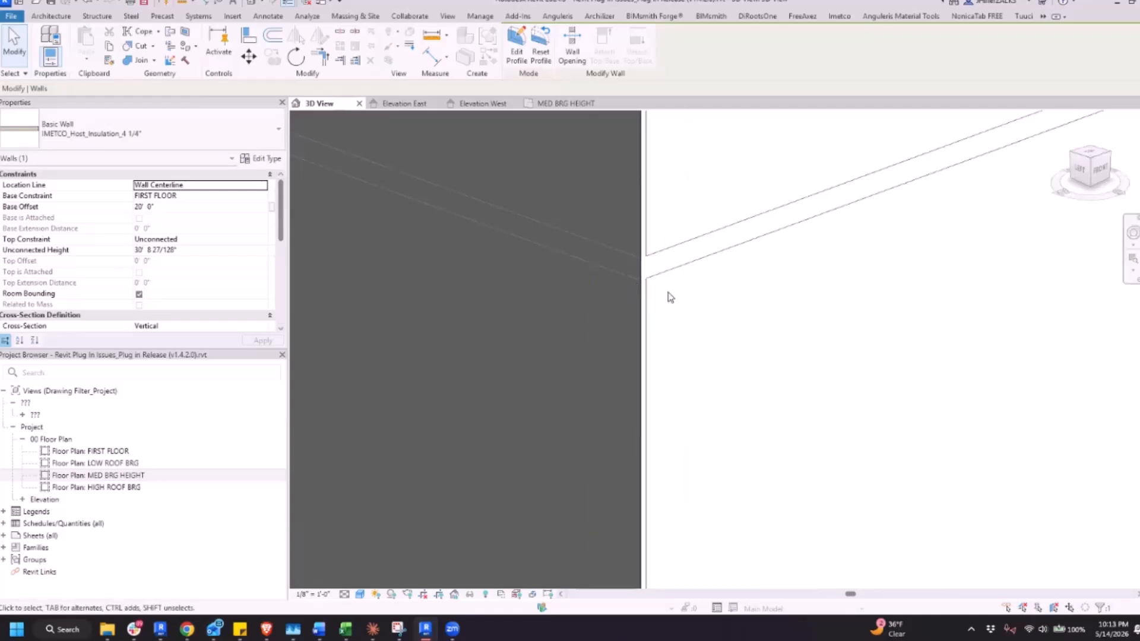
pyautogui.scroll(-4, 670, 297)
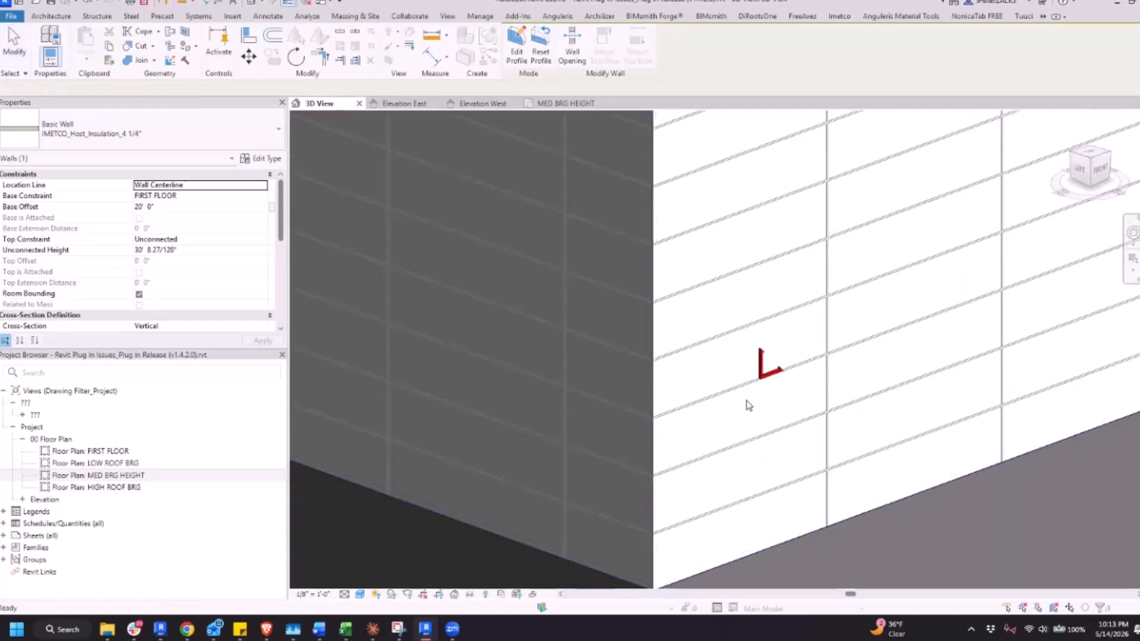
# Undo the last move of the gable wall's surface pattern and check the joints at its outside corner with the dark wall
pyautogui.scroll(4, 749, 406)
pyautogui.click(747, 404)
pyautogui.scroll(-3, 763, 355)
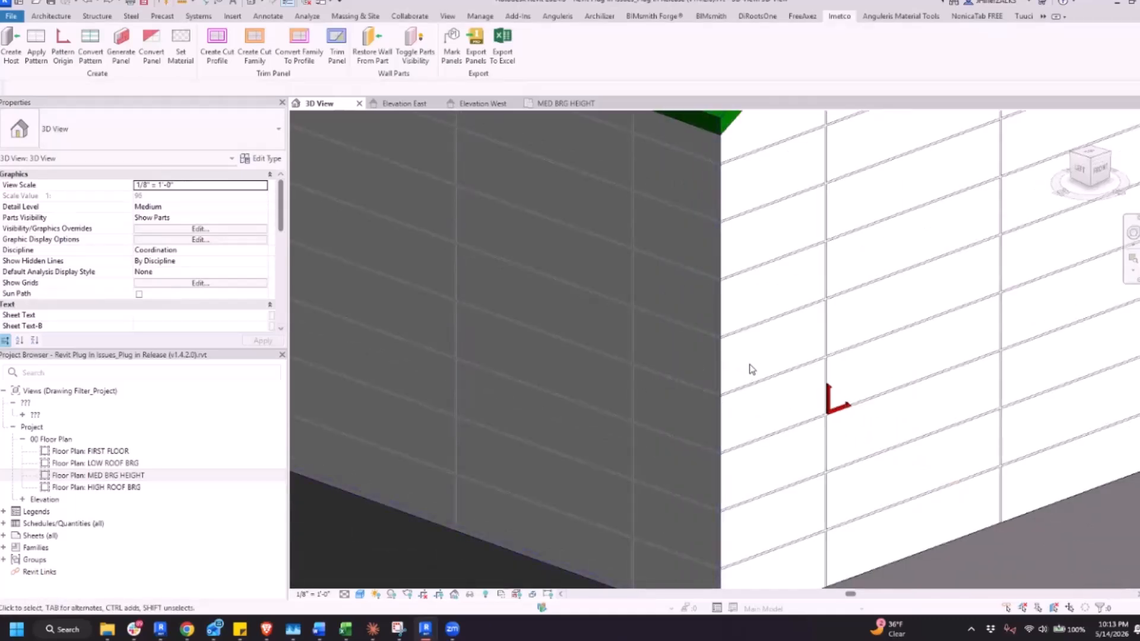
pyautogui.scroll(4, 742, 363)
pyautogui.scroll(3, 716, 365)
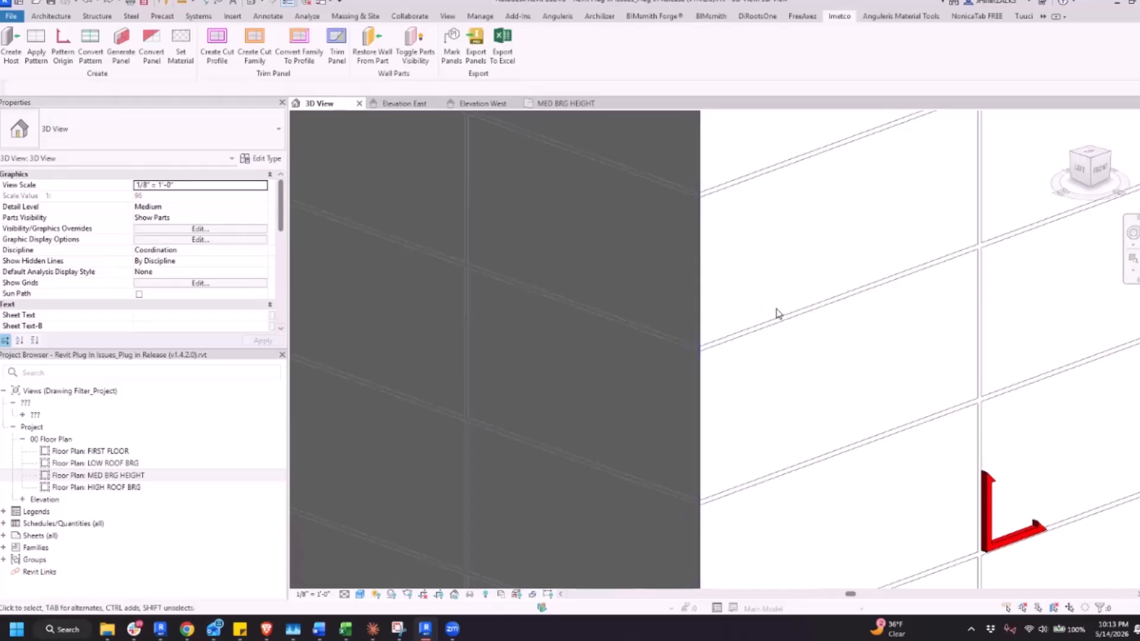
pyautogui.scroll(-6, 817, 333)
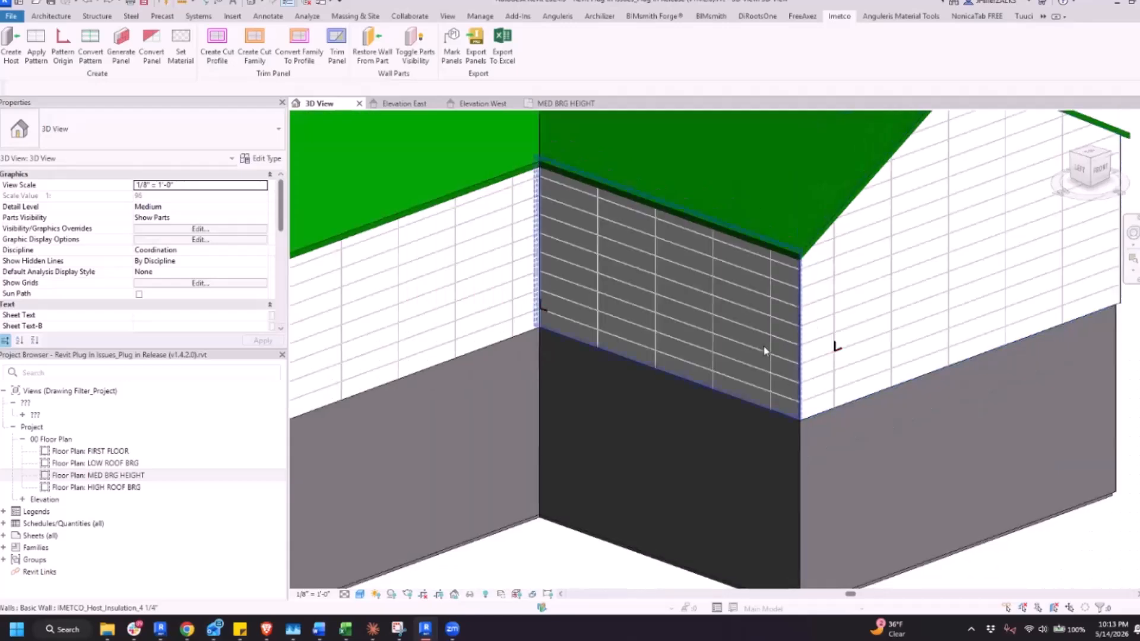
pyautogui.scroll(-1, 764, 351)
pyautogui.moveTo(681, 366); pyautogui.dragTo(748, 334, button='middle')
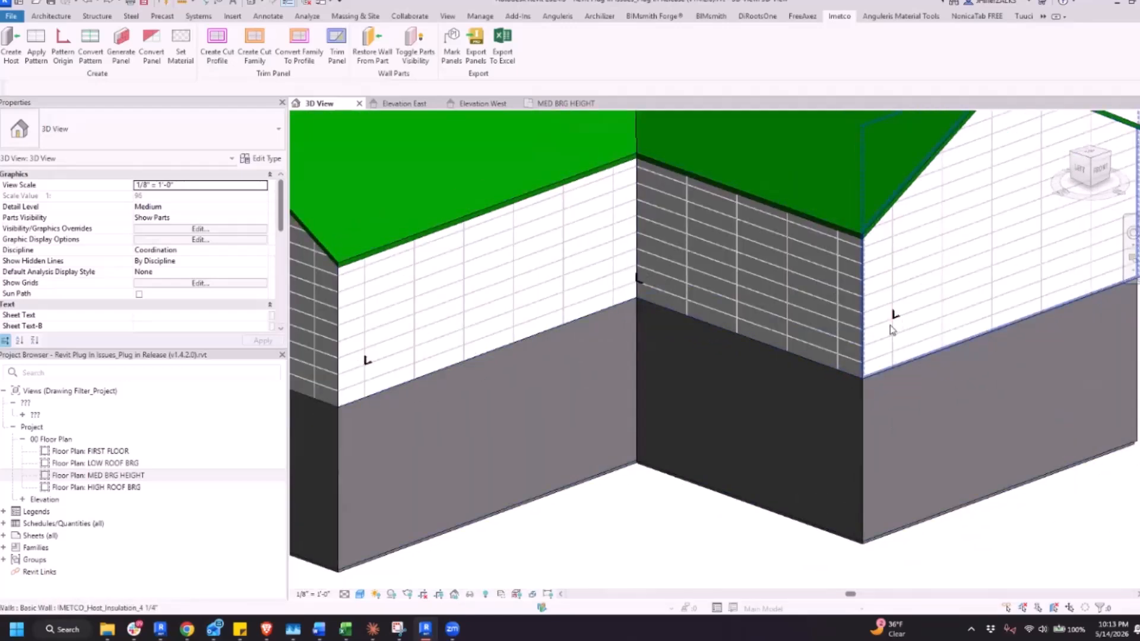
# Convert the surface patterns on the white eave wall, the dark wall and the gable wall into lines
pyautogui.click(91, 49)
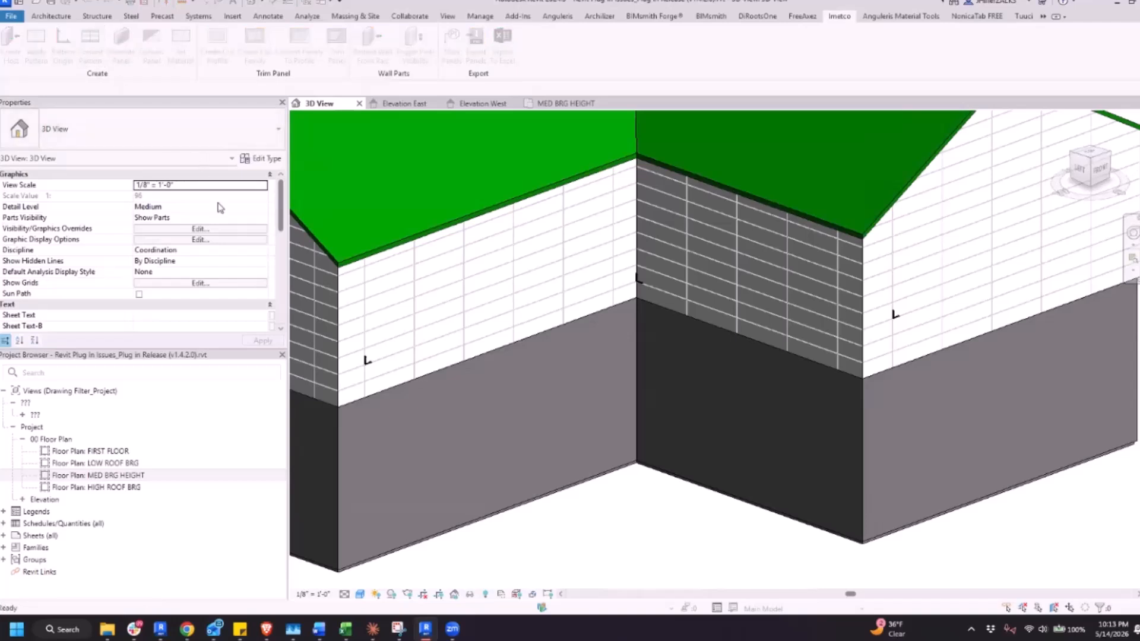
pyautogui.click(497, 306)
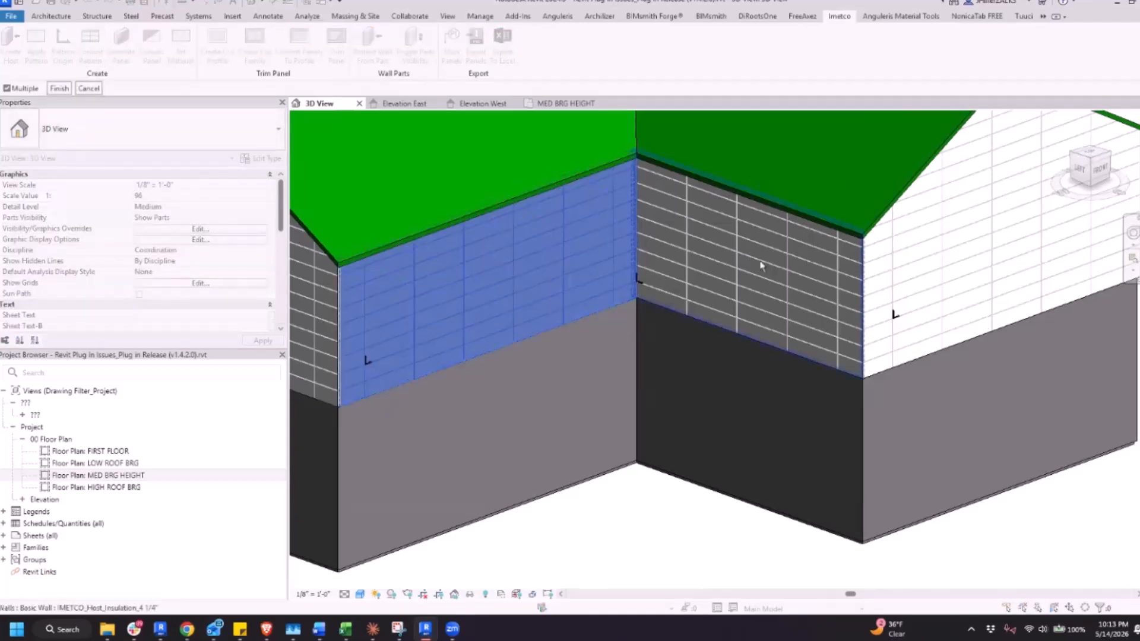
pyautogui.click(762, 264)
pyautogui.click(942, 273)
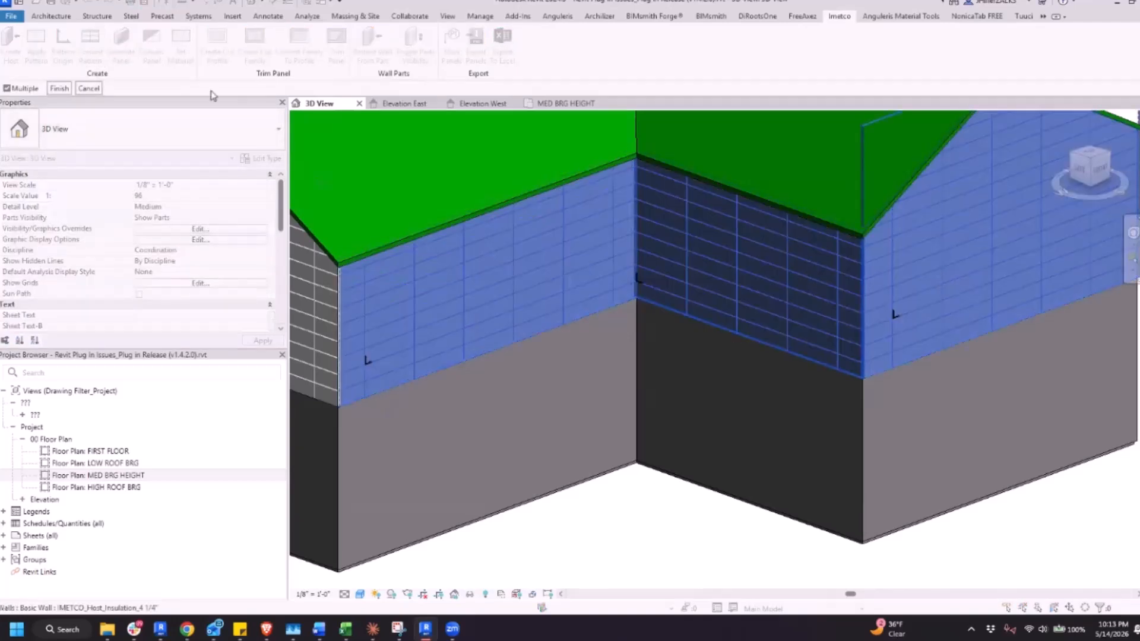
pyautogui.click(59, 88)
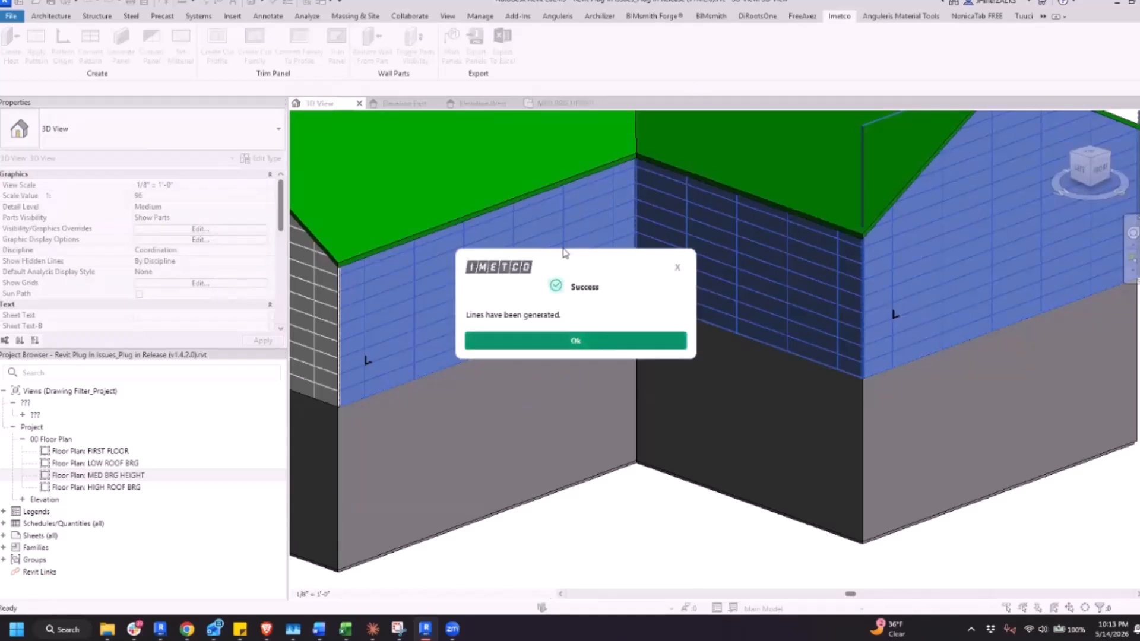
pyautogui.click(593, 336)
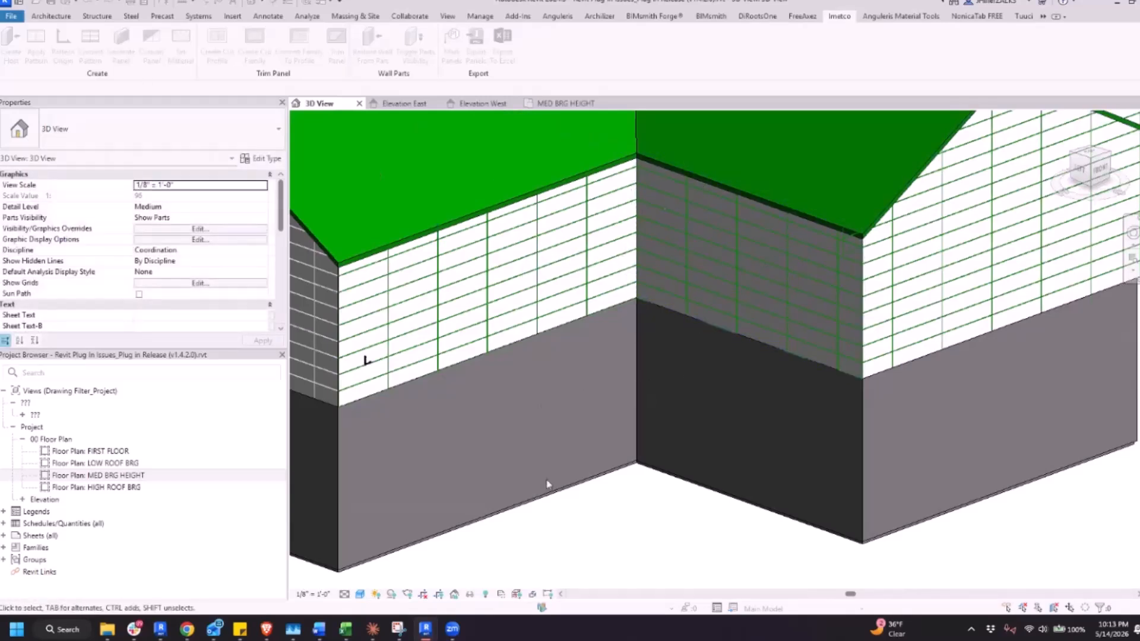
# Generate IMETCO panels on the eave, dark and gable walls, agreeing to skip the Starter Cleat step
pyautogui.click(125, 48)
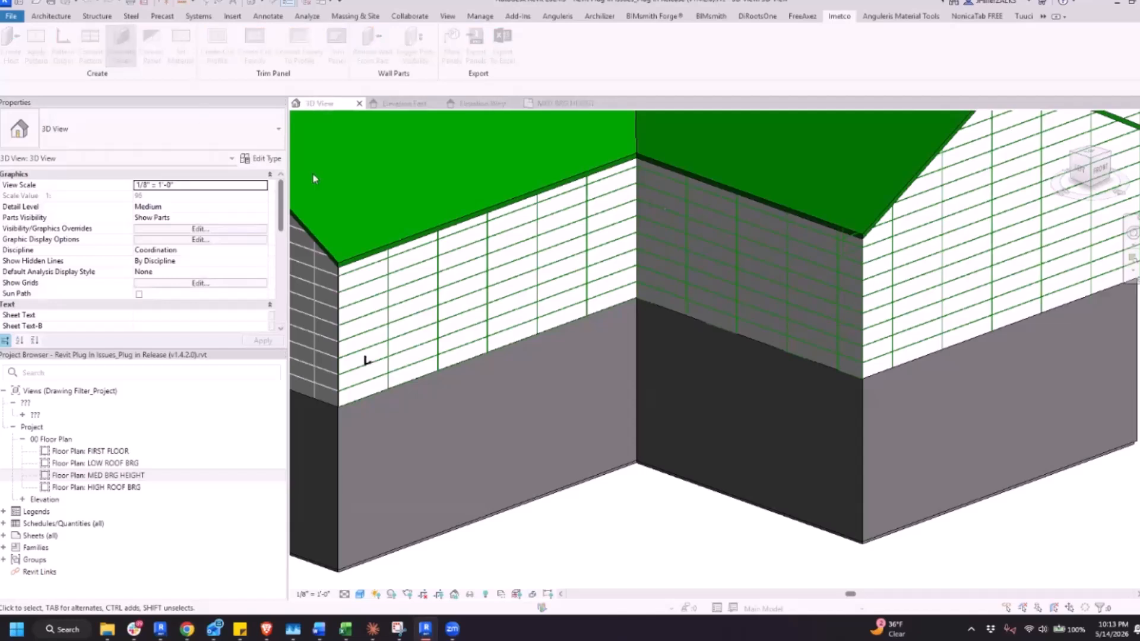
pyautogui.click(616, 340)
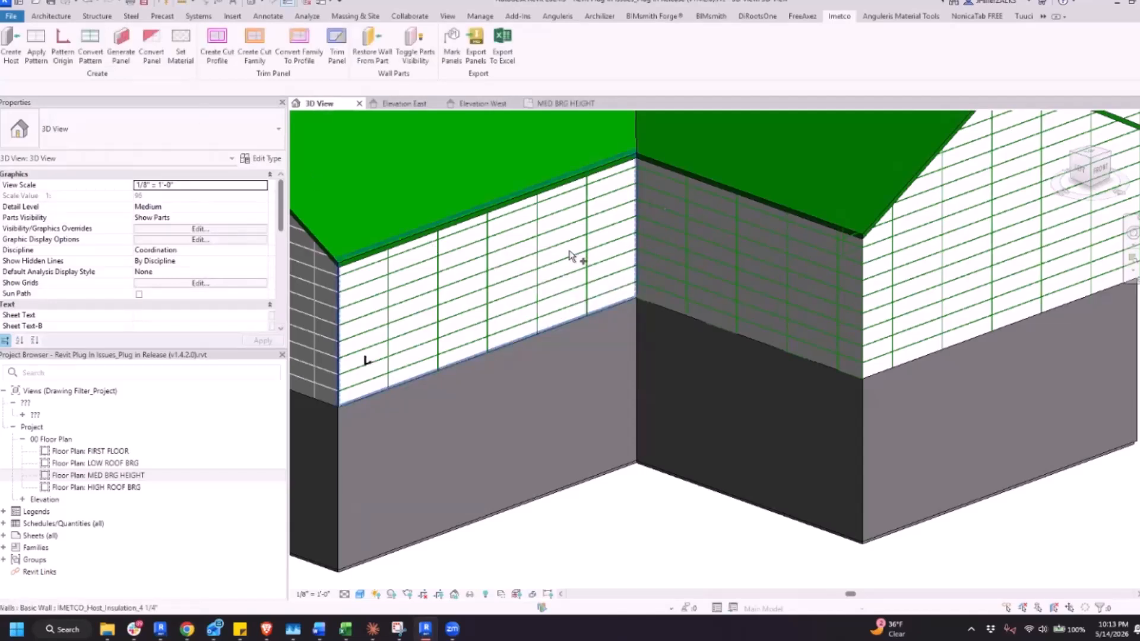
pyautogui.keyDown('ctrl'); pyautogui.click(710, 242); pyautogui.keyUp('ctrl')
pyautogui.keyDown('ctrl'); pyautogui.click(917, 252); pyautogui.keyUp('ctrl')
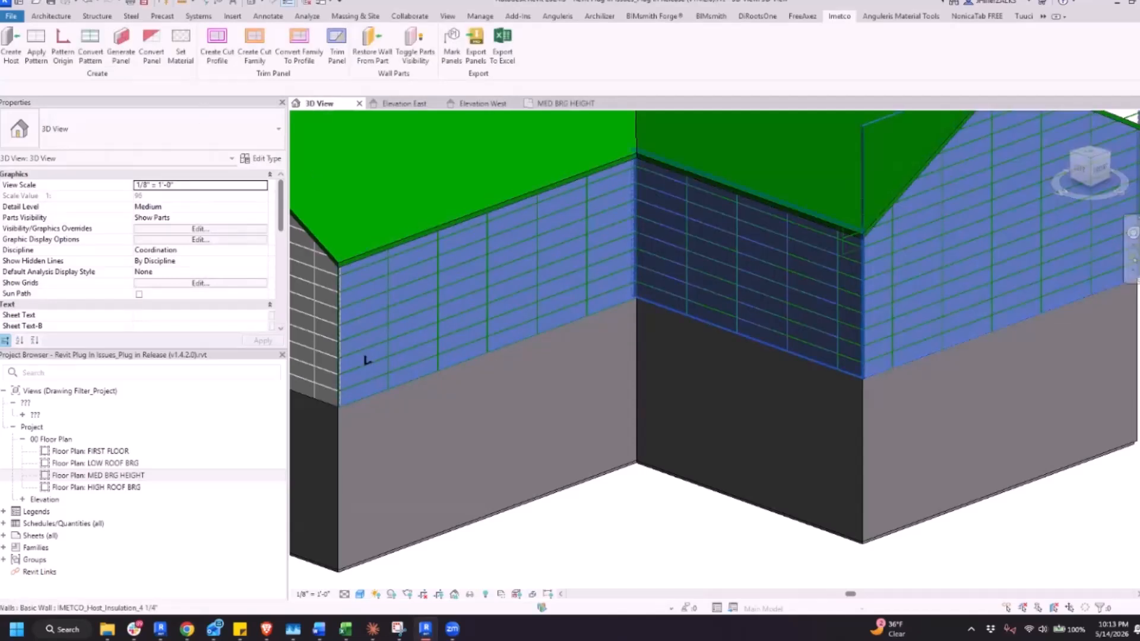
pyautogui.click(57, 94)
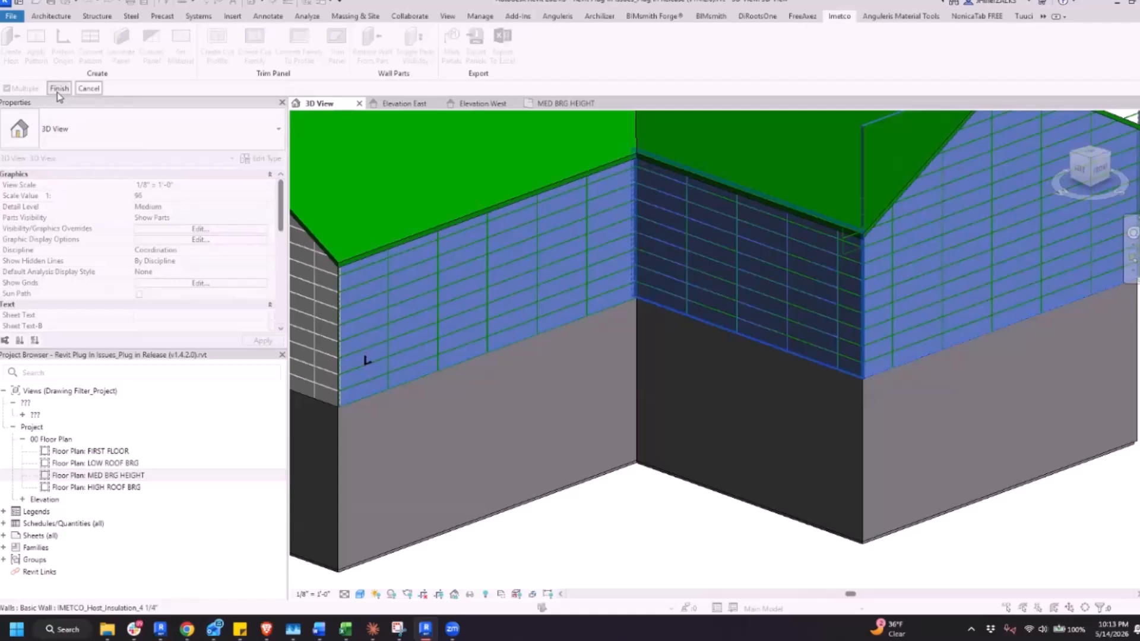
pyautogui.click(58, 91)
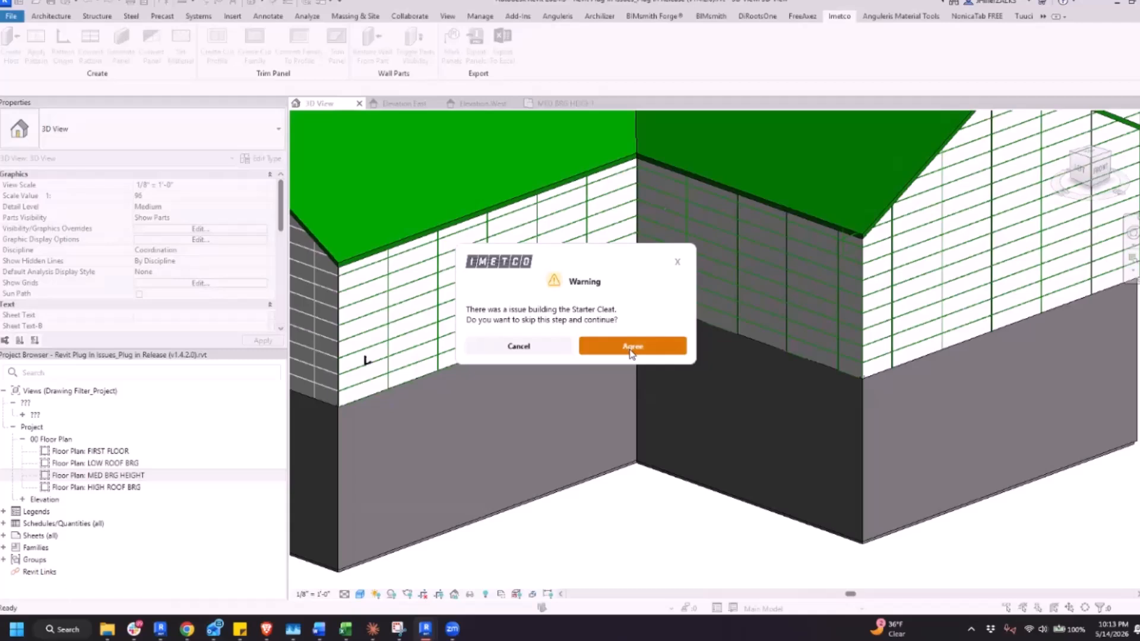
pyautogui.click(631, 350)
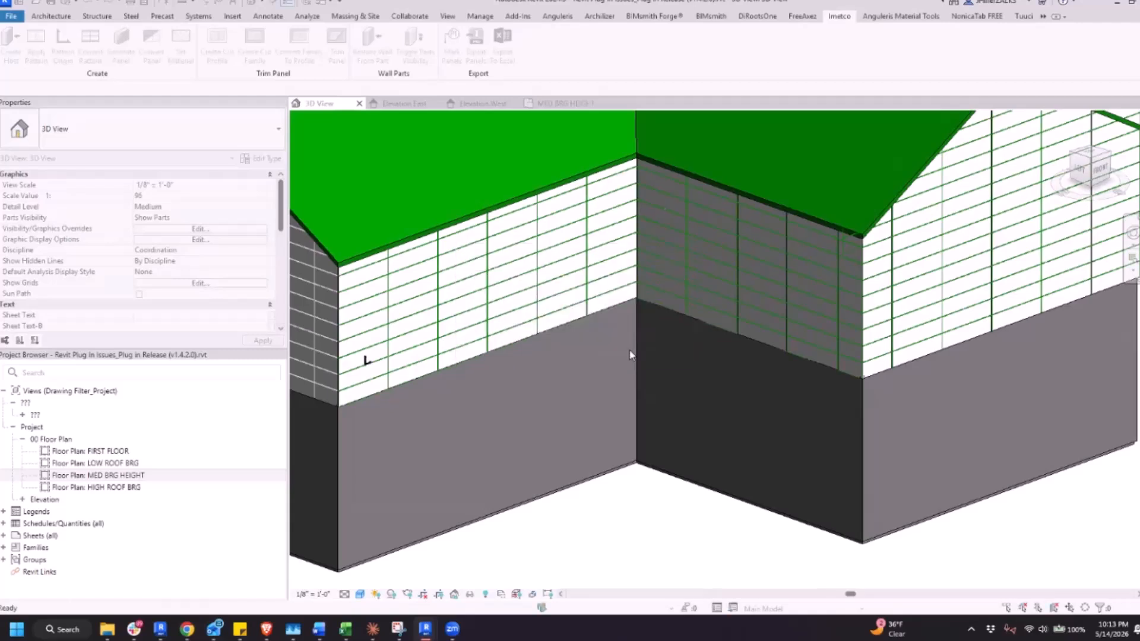
pyautogui.click(629, 351)
pyautogui.click(631, 350)
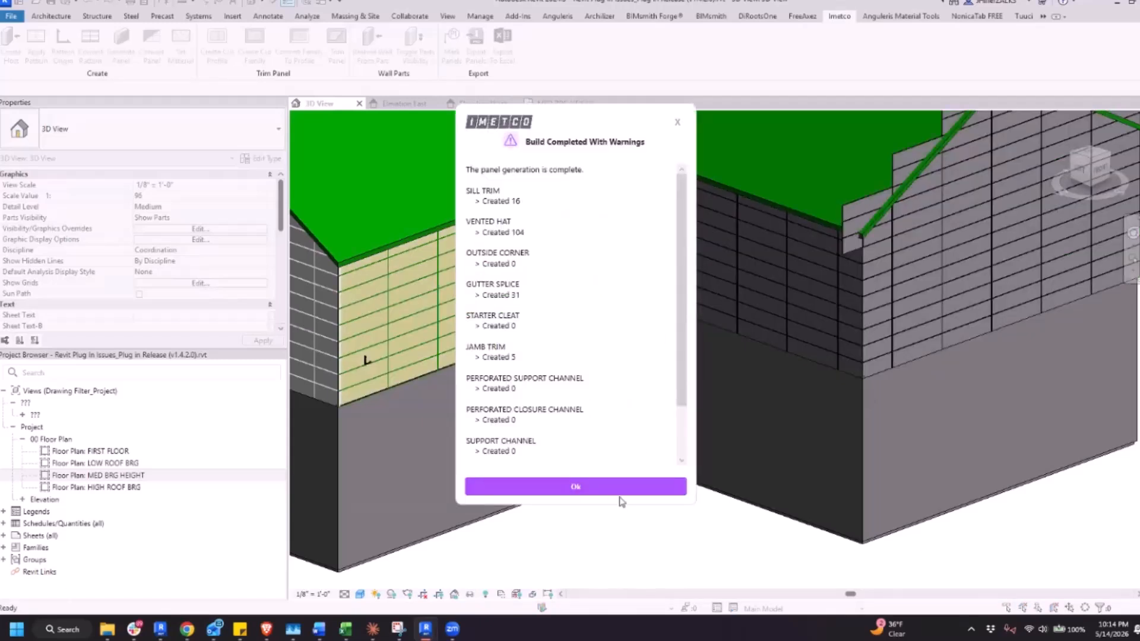
pyautogui.click(579, 486)
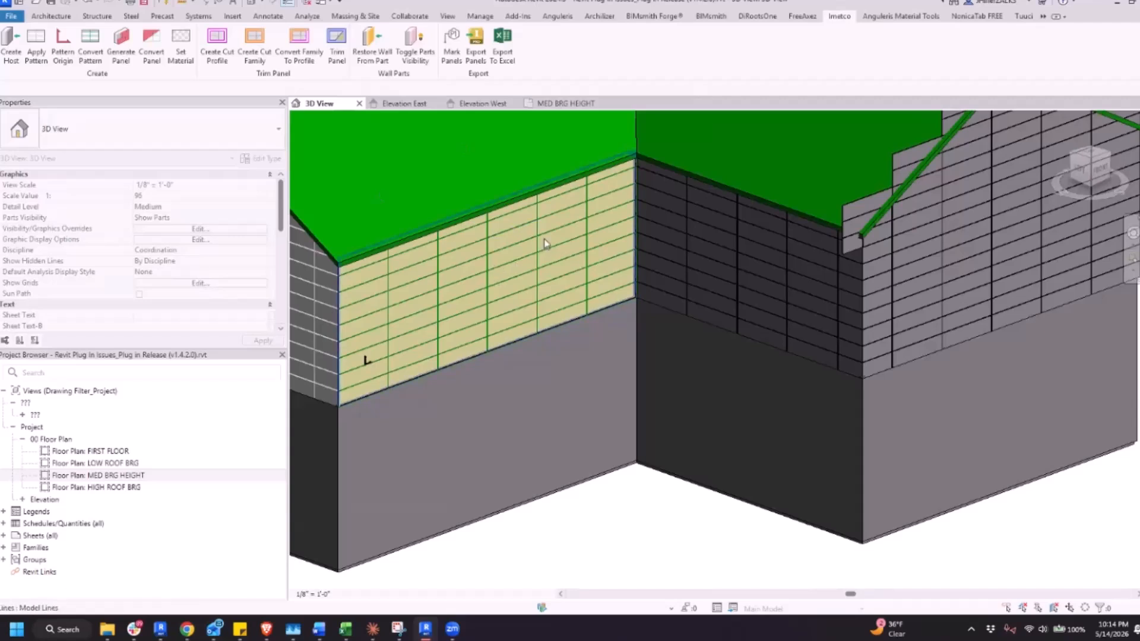
# Examine the stacked miter panels wrapping the outside corner between the dark and gable walls, including one panel's properties
pyautogui.scroll(5, 871, 301)
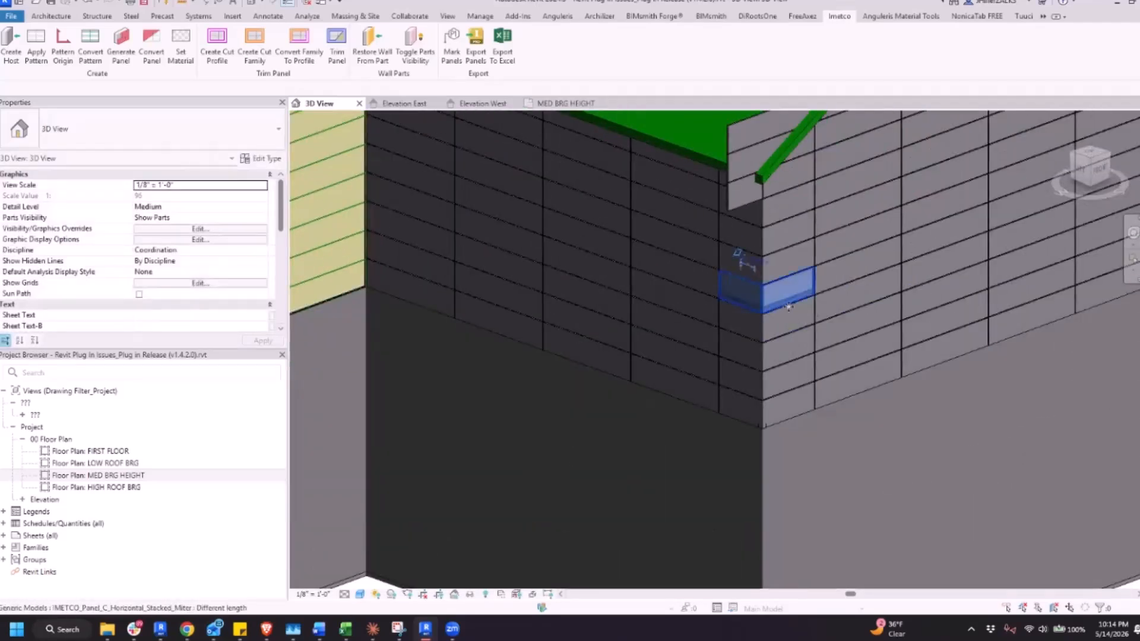
pyautogui.click(744, 309)
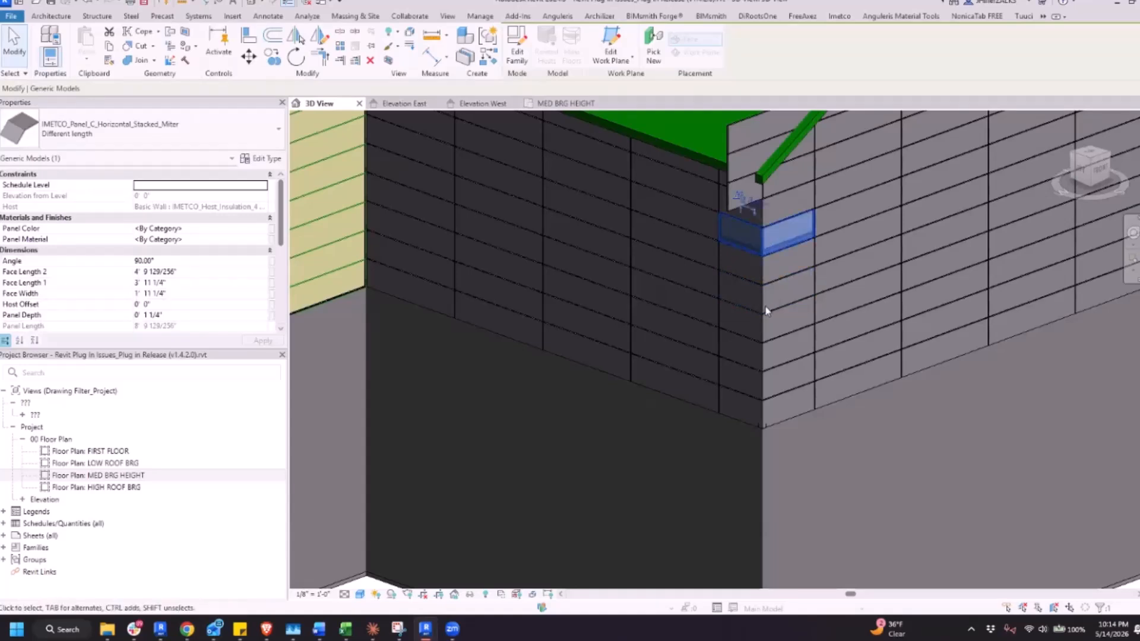
pyautogui.keyDown('shift'); pyautogui.moveTo(766, 306); pyautogui.dragTo(757, 355, button='middle'); pyautogui.keyUp('shift')
# Undo the panel generation and the pattern-to-line conversion on all three walls
pyautogui.hotkey('ctrl', 'z')
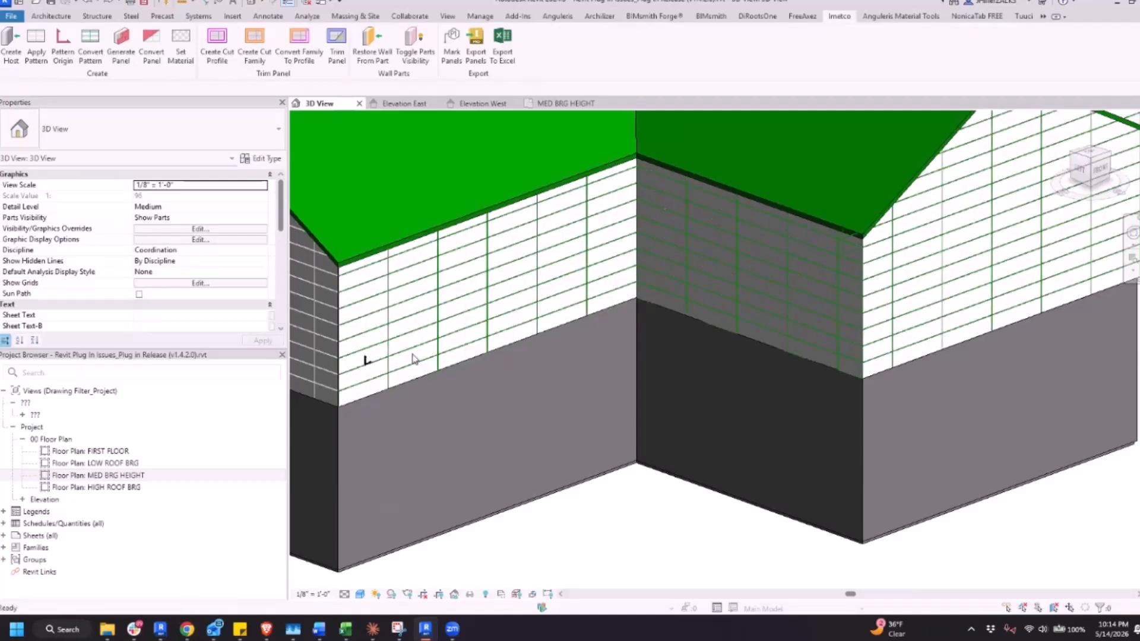
pyautogui.click(350, 355)
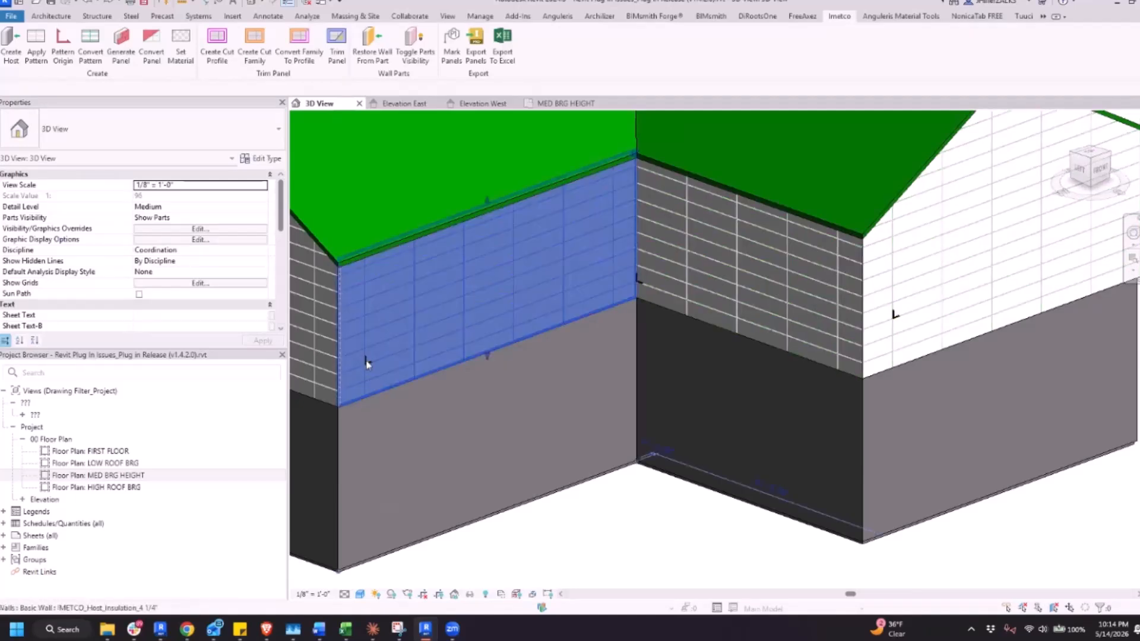
pyautogui.press('Escape')
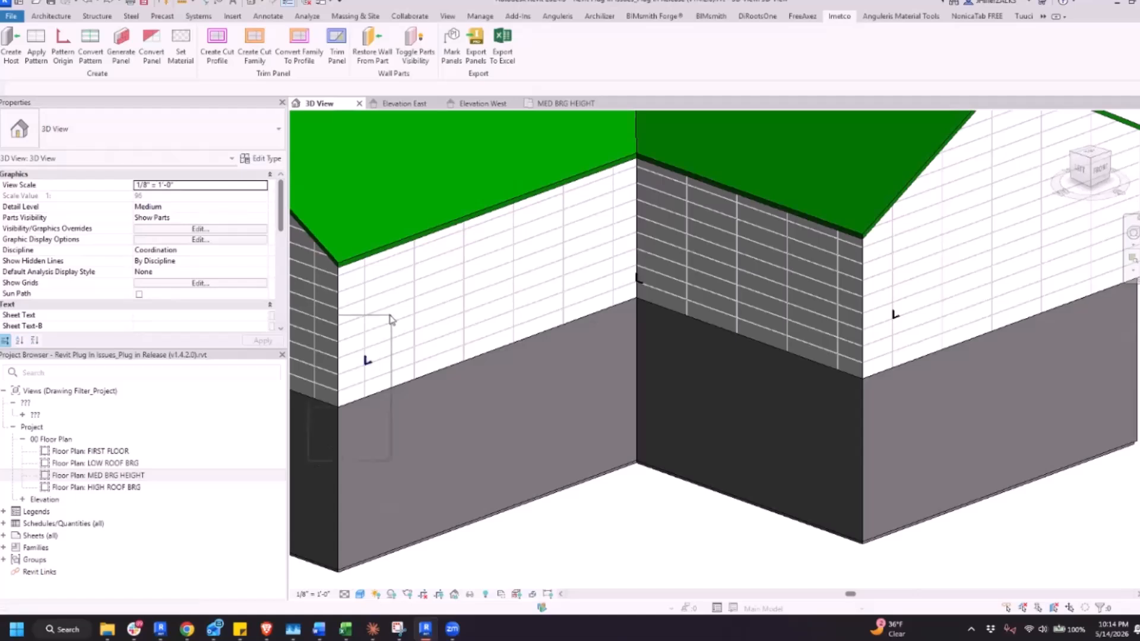
# Delete the pattern origin marker on the white eave wall and check that wall's joints at both of its corners
pyautogui.scroll(3, 343, 282)
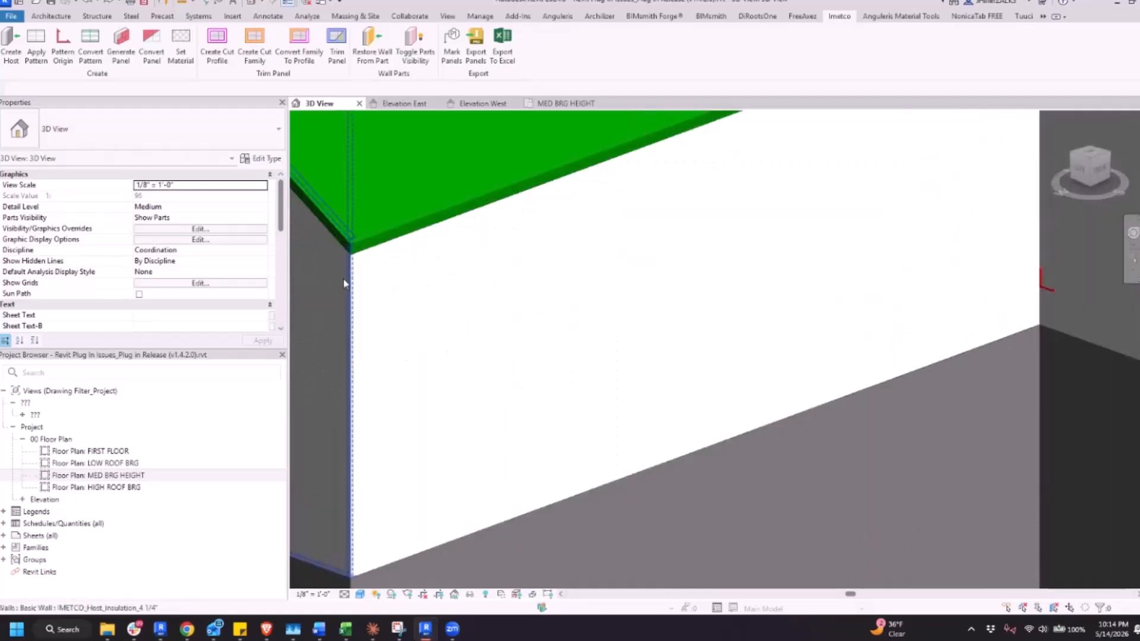
pyautogui.click(491, 532)
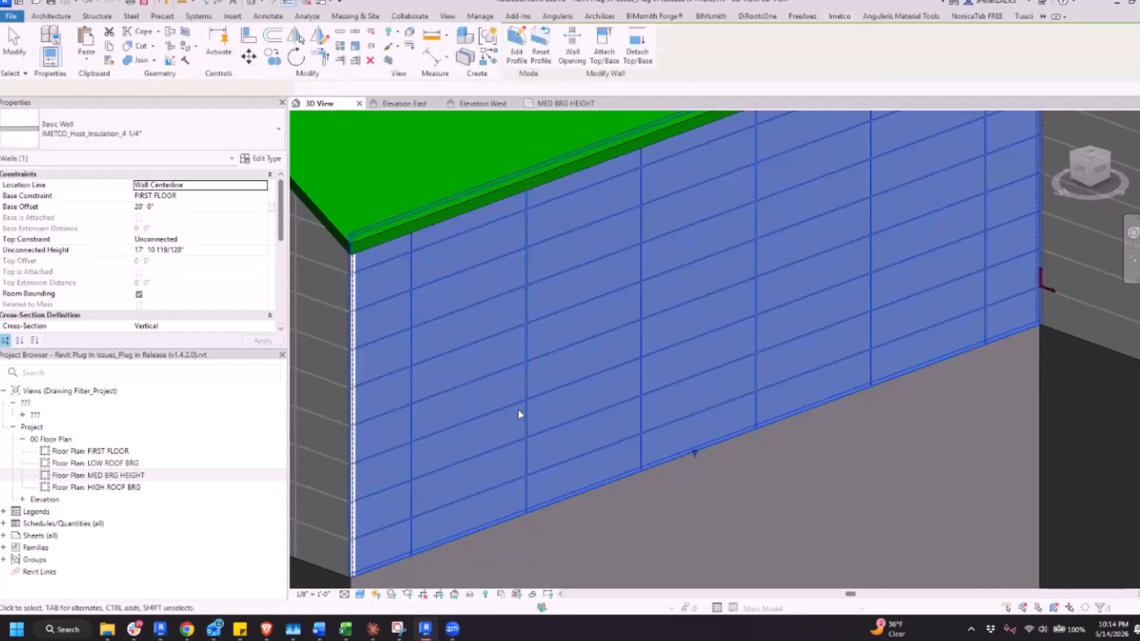
pyautogui.scroll(-2, 518, 410)
pyautogui.scroll(2, 887, 169)
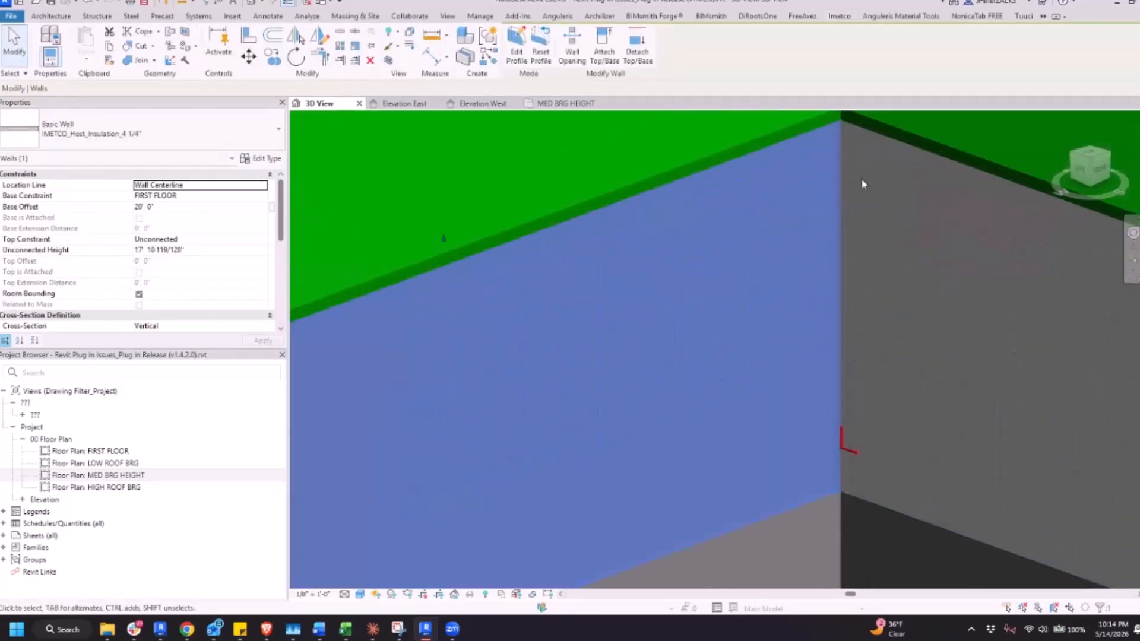
pyautogui.scroll(3, 843, 187)
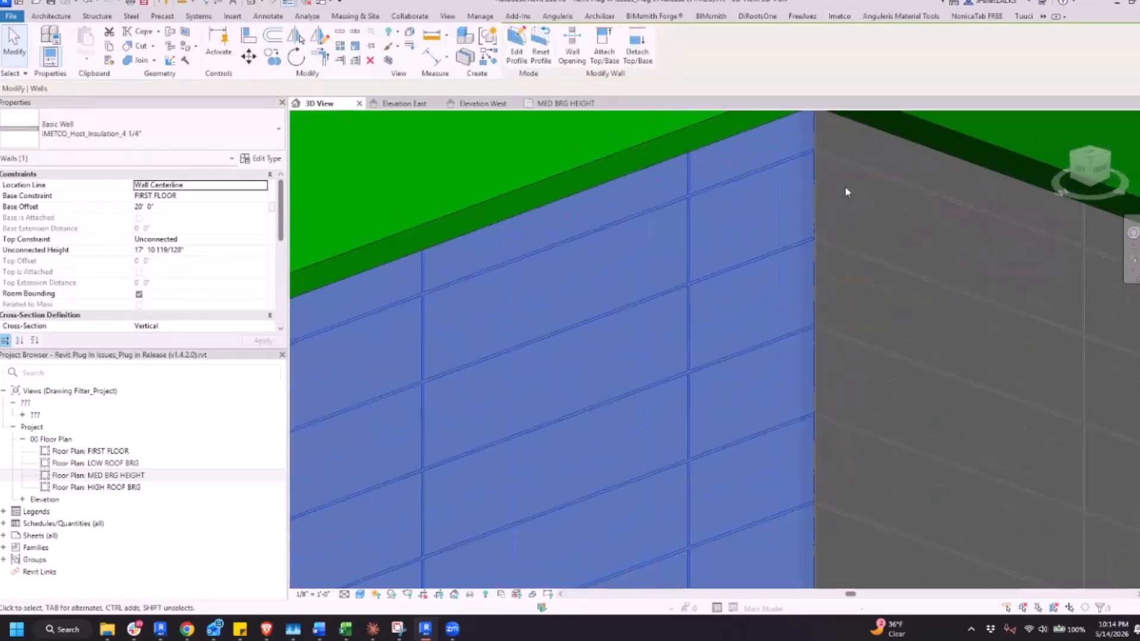
pyautogui.scroll(-4, 835, 189)
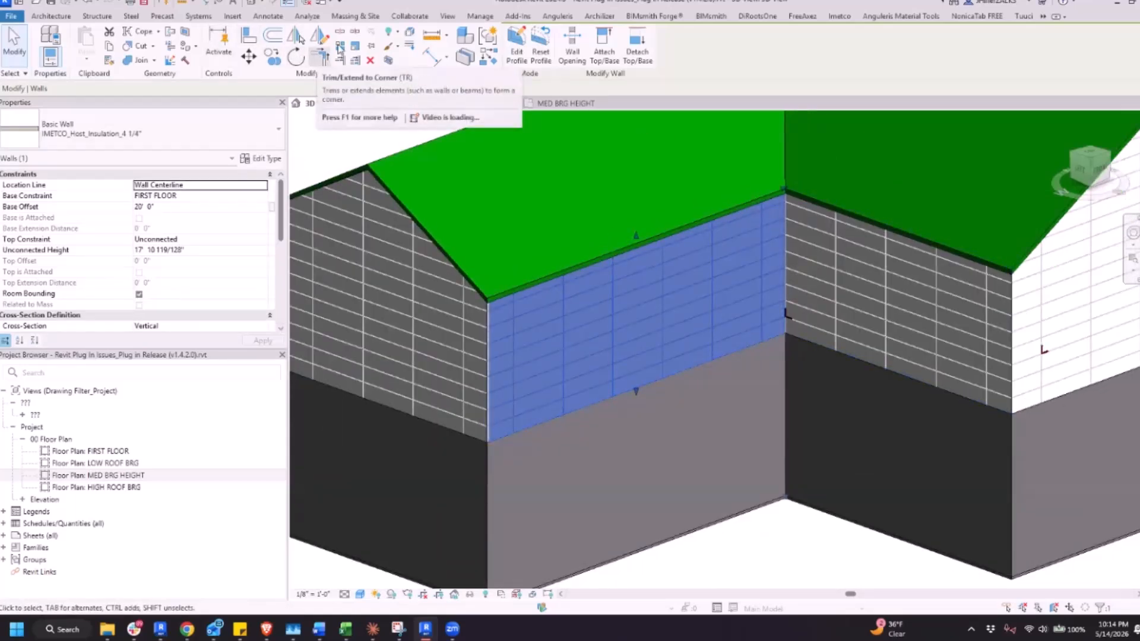
# Try to join the white eave wall's geometry with the adjoining dark wall at the inside corner
pyautogui.click(129, 61)
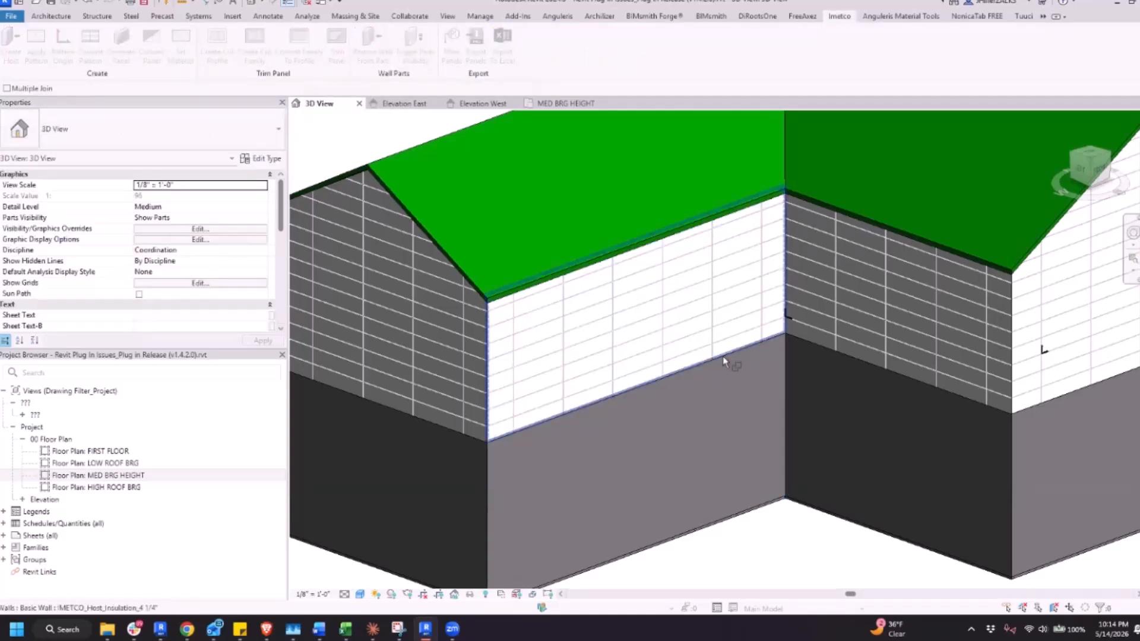
pyautogui.click(786, 331)
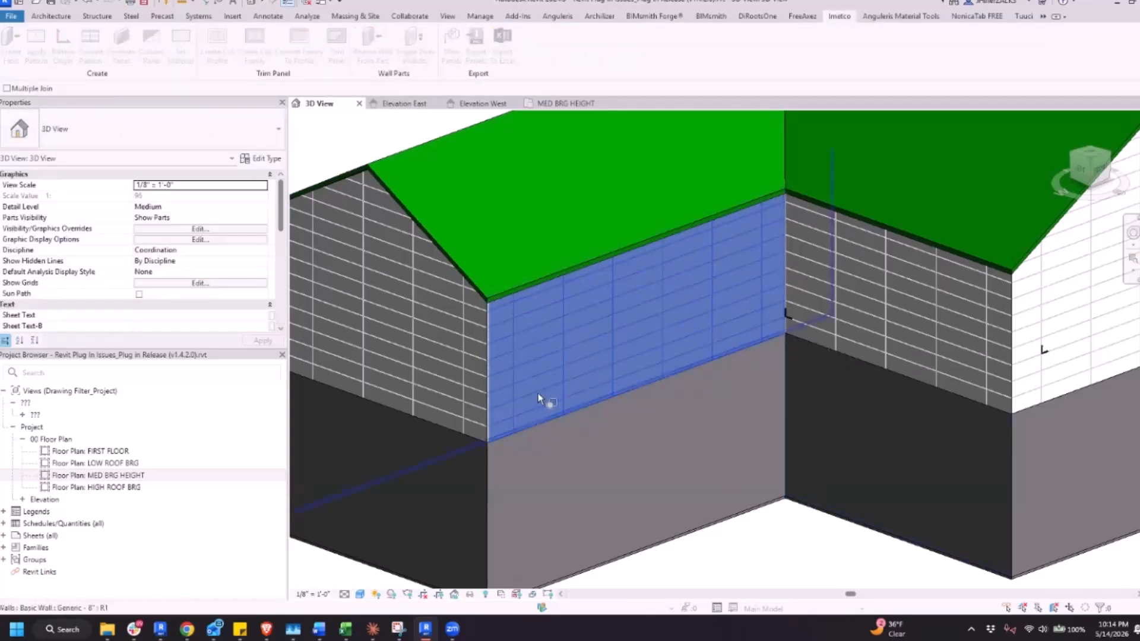
pyautogui.scroll(-3, 697, 393)
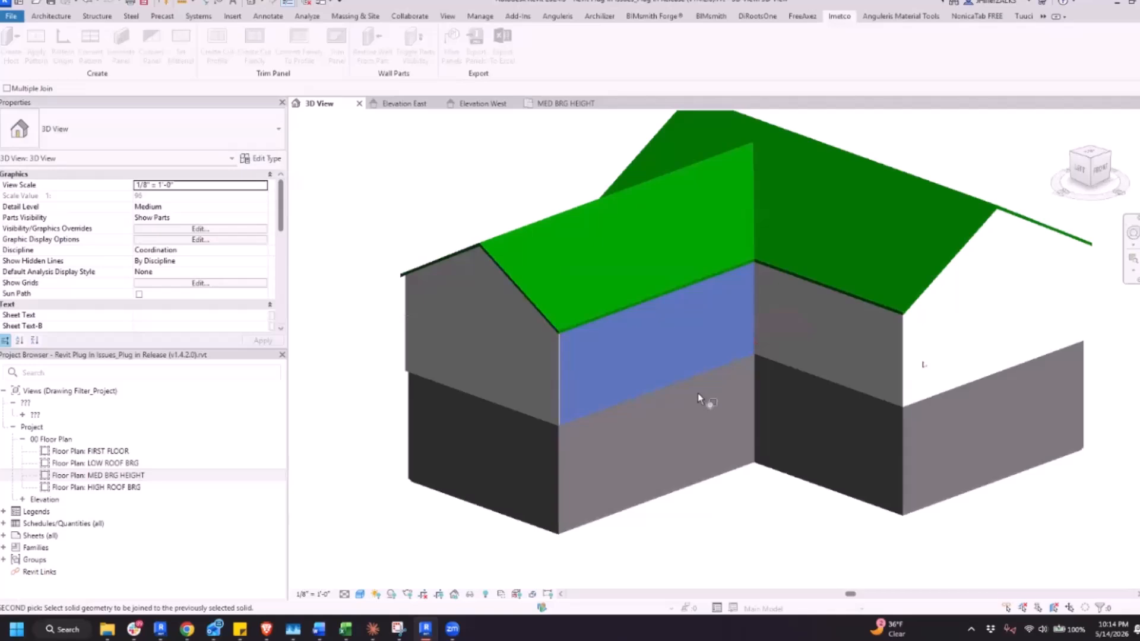
pyautogui.click(820, 375)
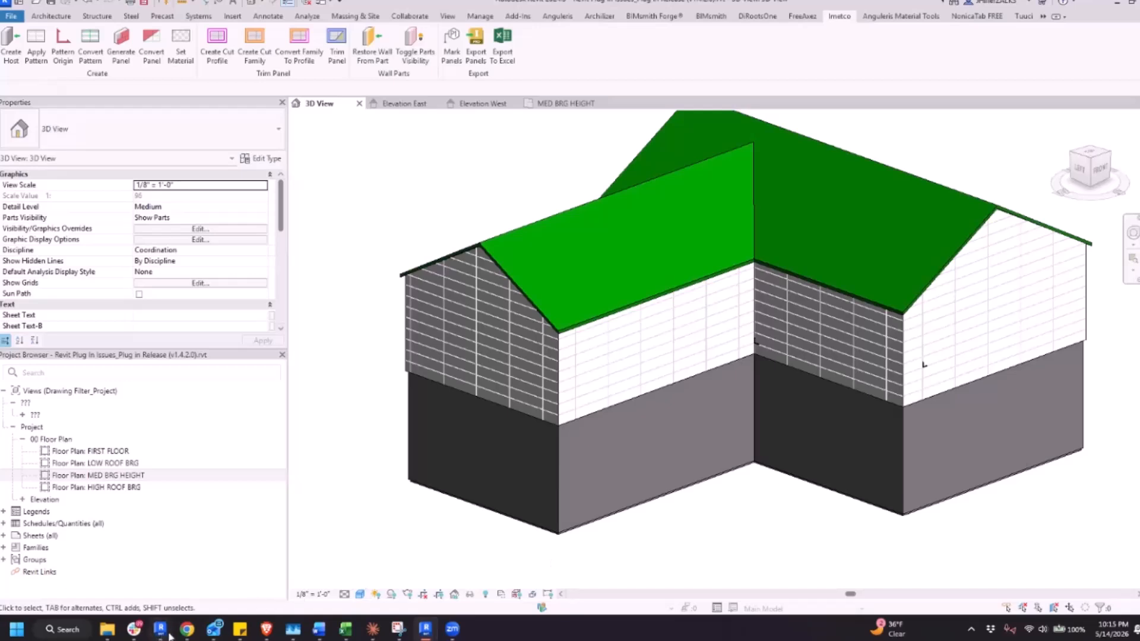
# Switch to Chrome, read issues #3 and #4 in the plug-in issues PDF, and return to the Revit model
pyautogui.moveTo(192, 633)
pyautogui.click(216, 593)
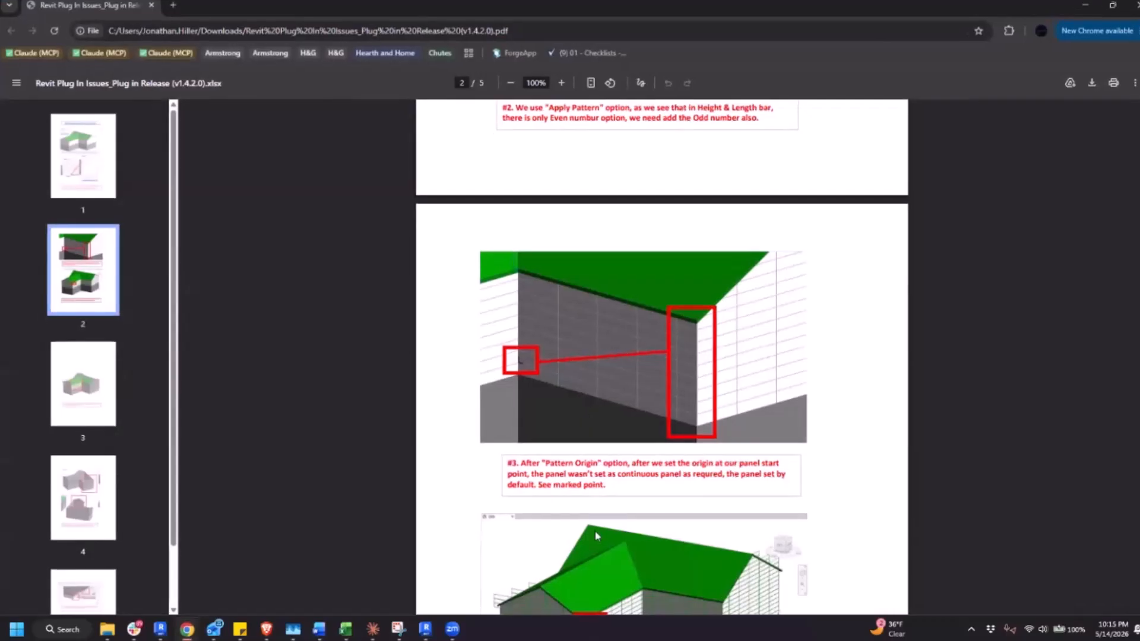
pyautogui.scroll(-5, 699, 477)
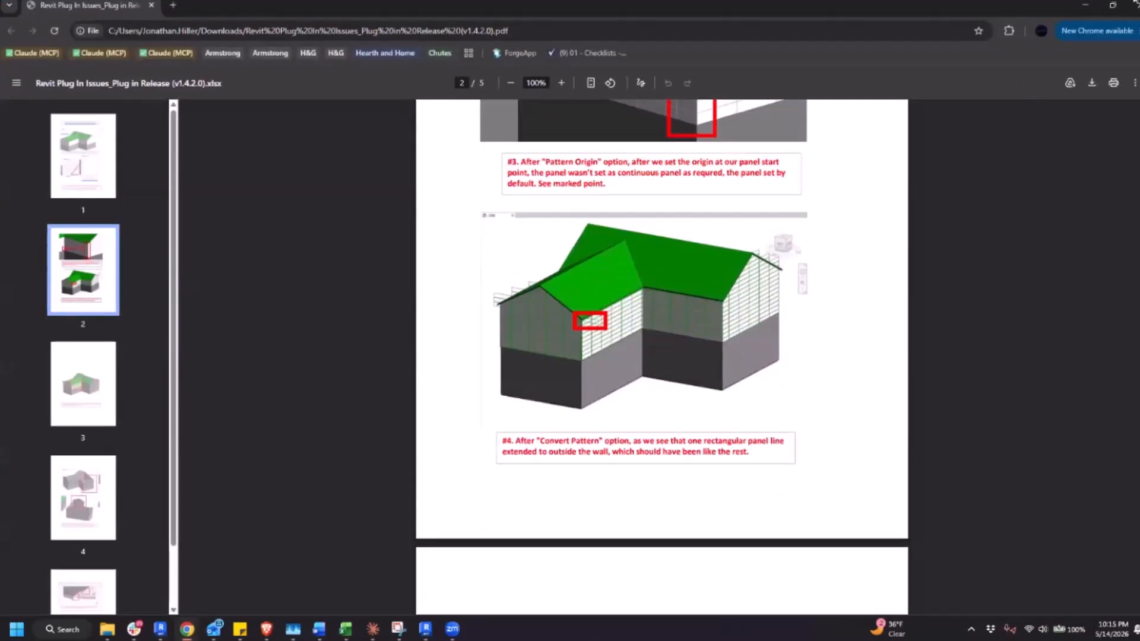
pyautogui.click(1091, 7)
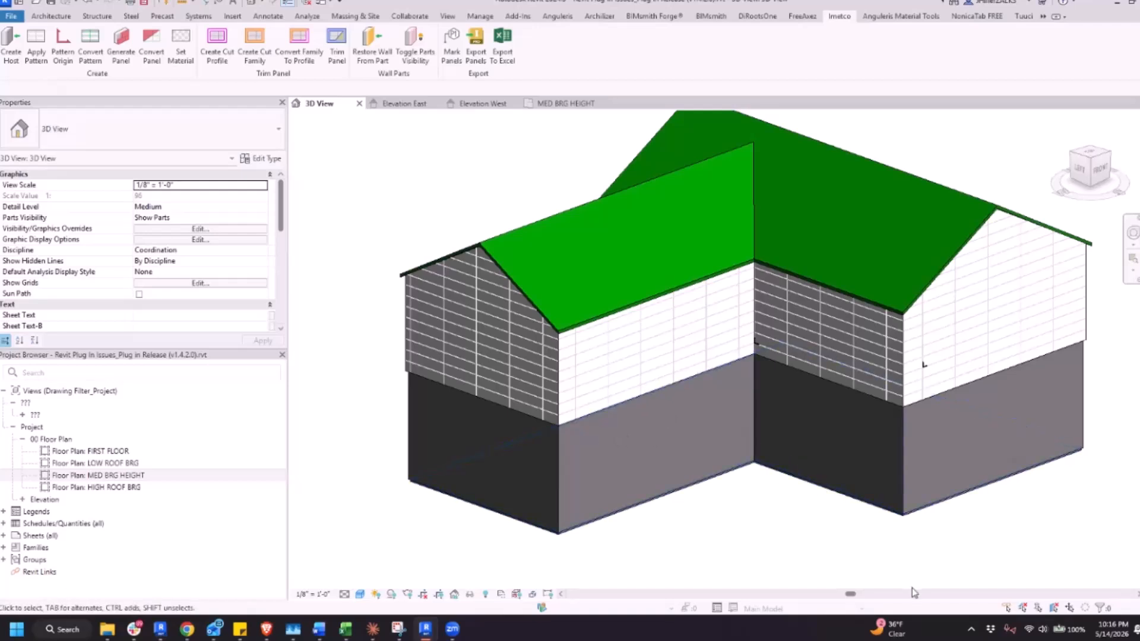
pyautogui.moveTo(905, 575); pyautogui.dragTo(853, 585, button='middle')
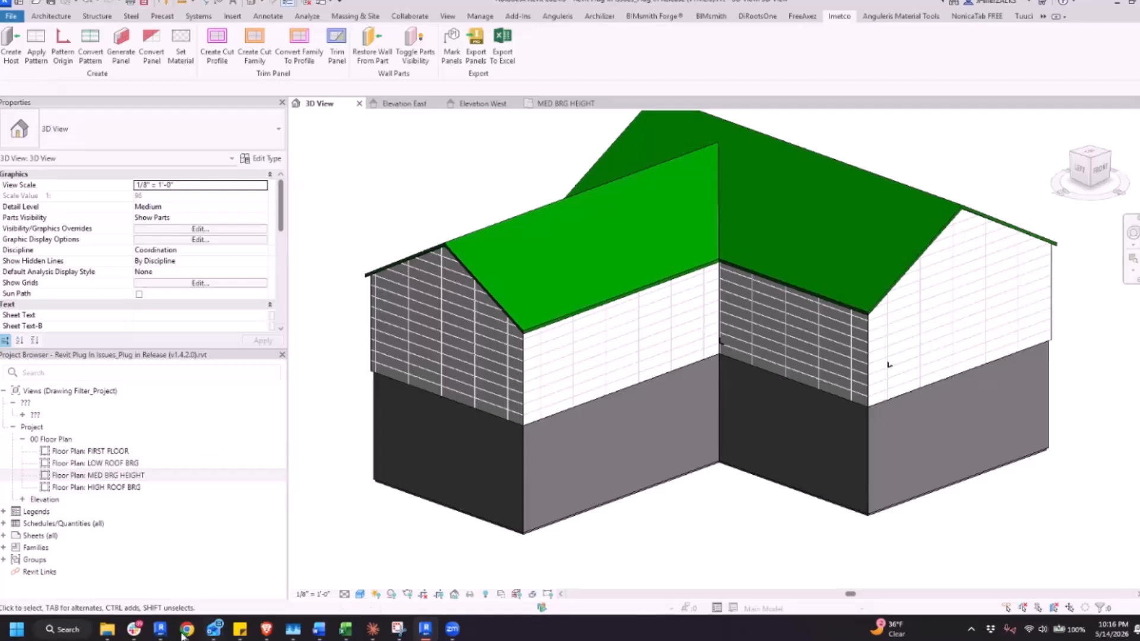
# Switch back to the plug-in issues PDF in Chrome and re-examine the marked corner in issue #3 and the lines in issue #4
pyautogui.moveTo(187, 629)
pyautogui.click(241, 588)
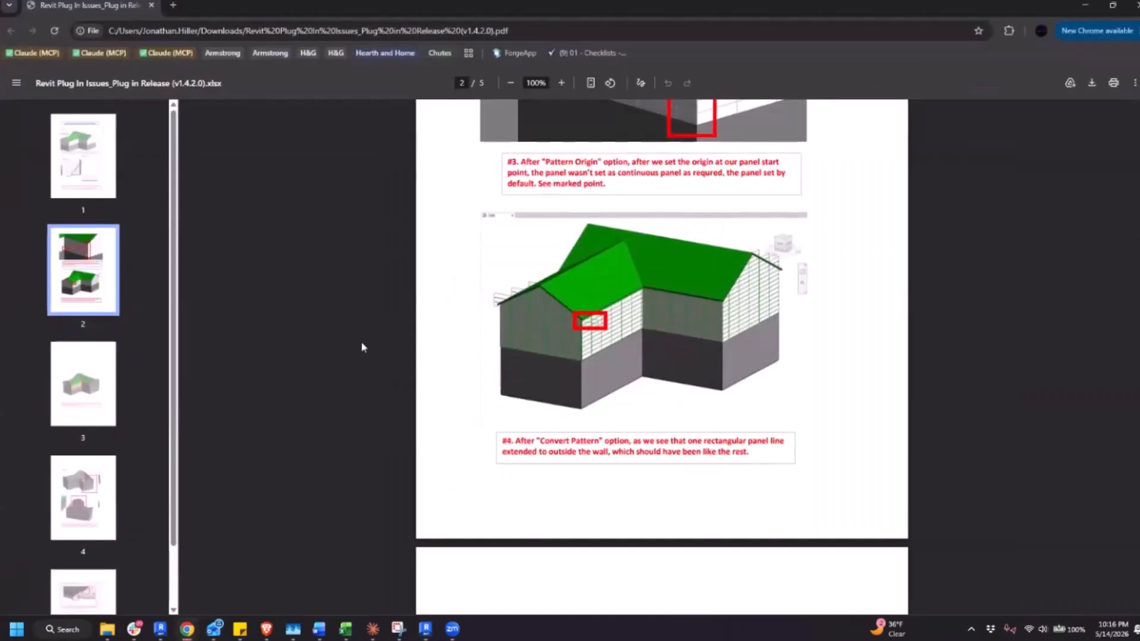
pyautogui.scroll(5, 649, 270)
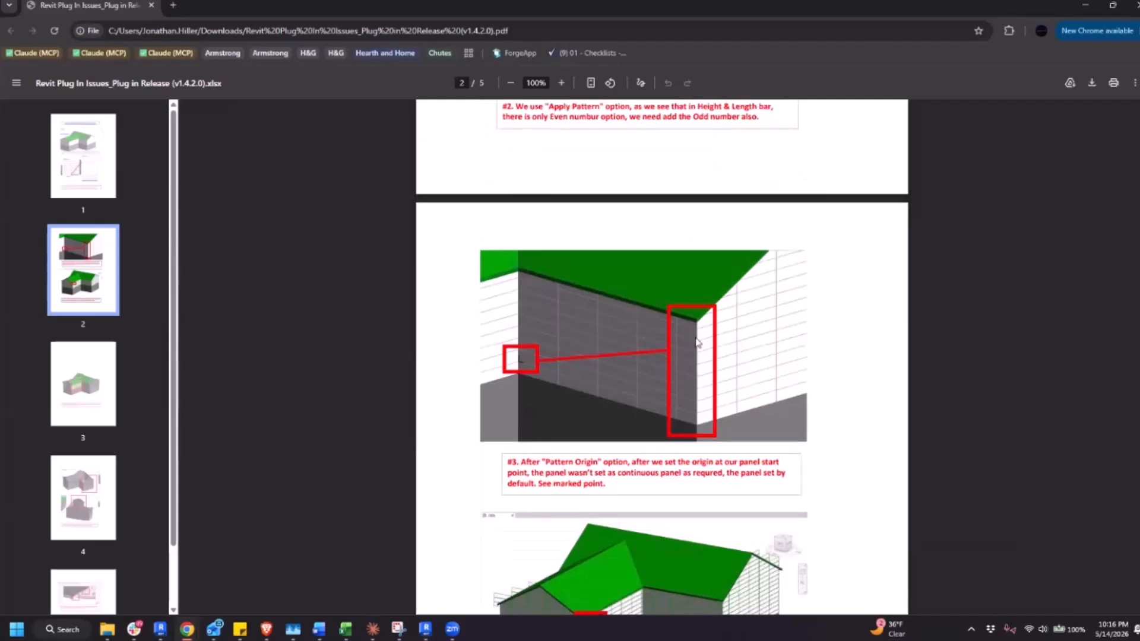
pyautogui.scroll(-5, 653, 285)
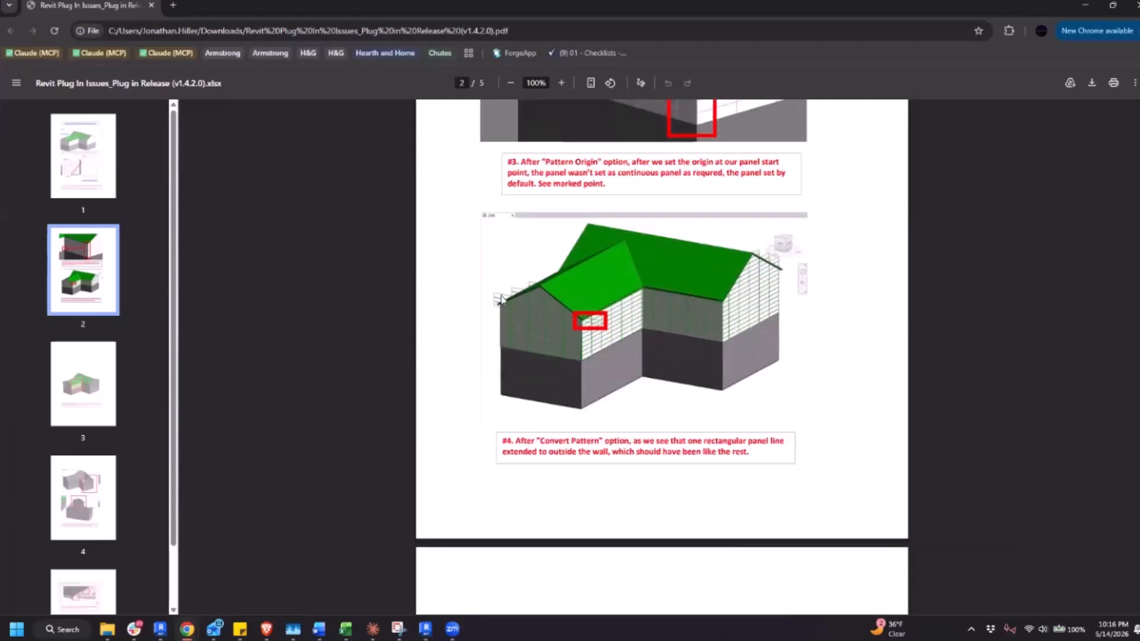
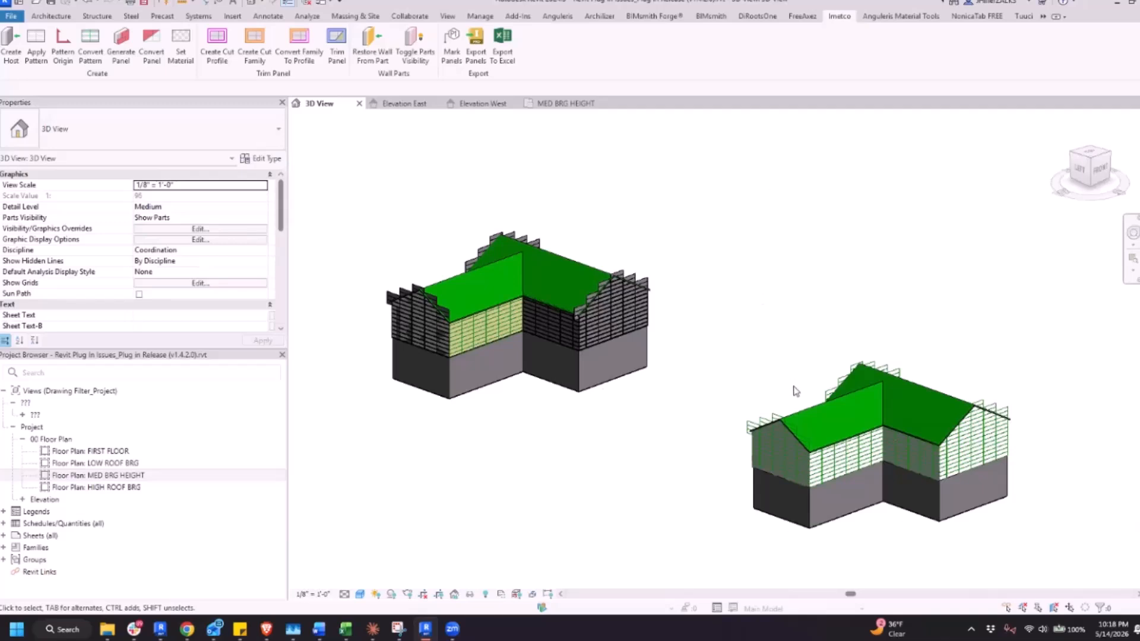
# Switch to the plug-in issues PDF in Chrome, read issue #5 and the marked gable panels on page 4, and return to the Revit model
pyautogui.scroll(4, 801, 427)
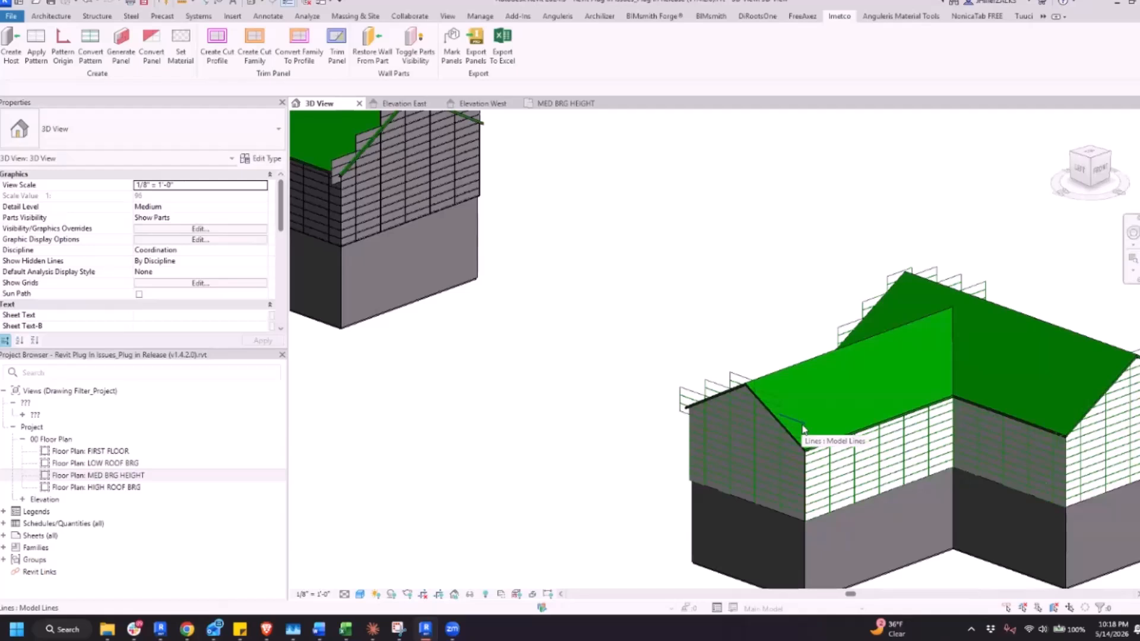
pyautogui.scroll(-4, 794, 449)
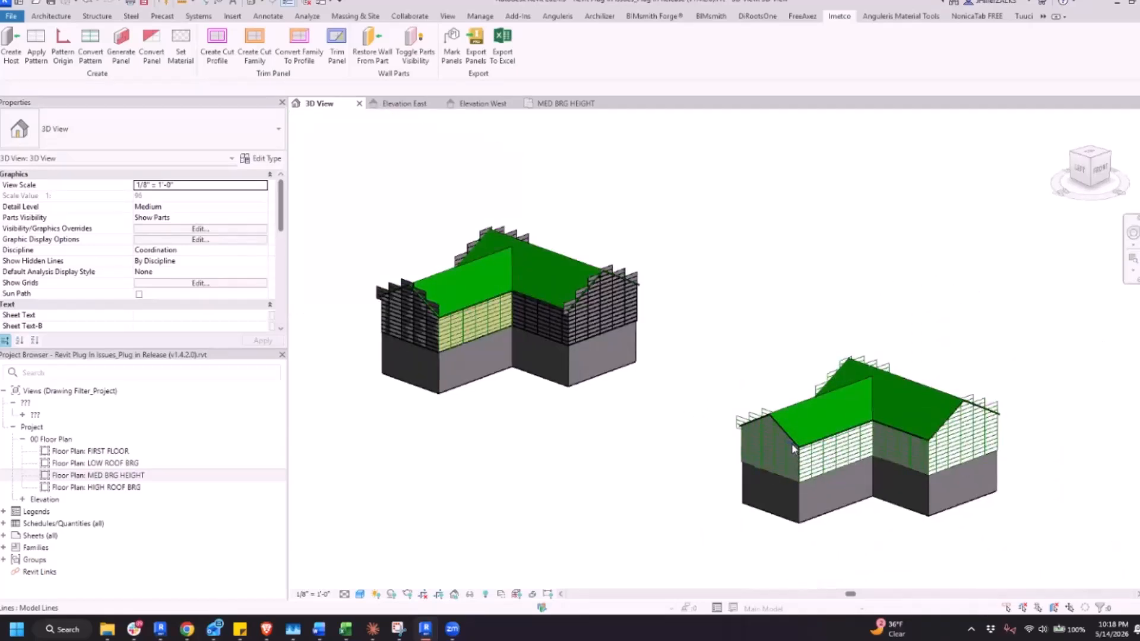
pyautogui.press('alt')
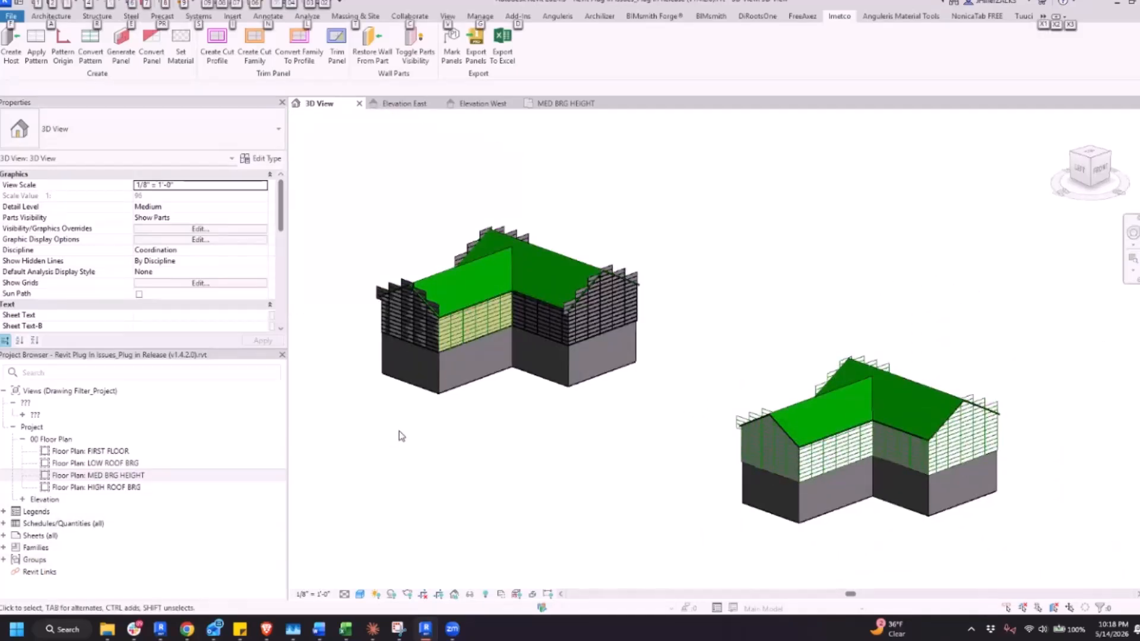
pyautogui.hotkey('alt', 'Tab')
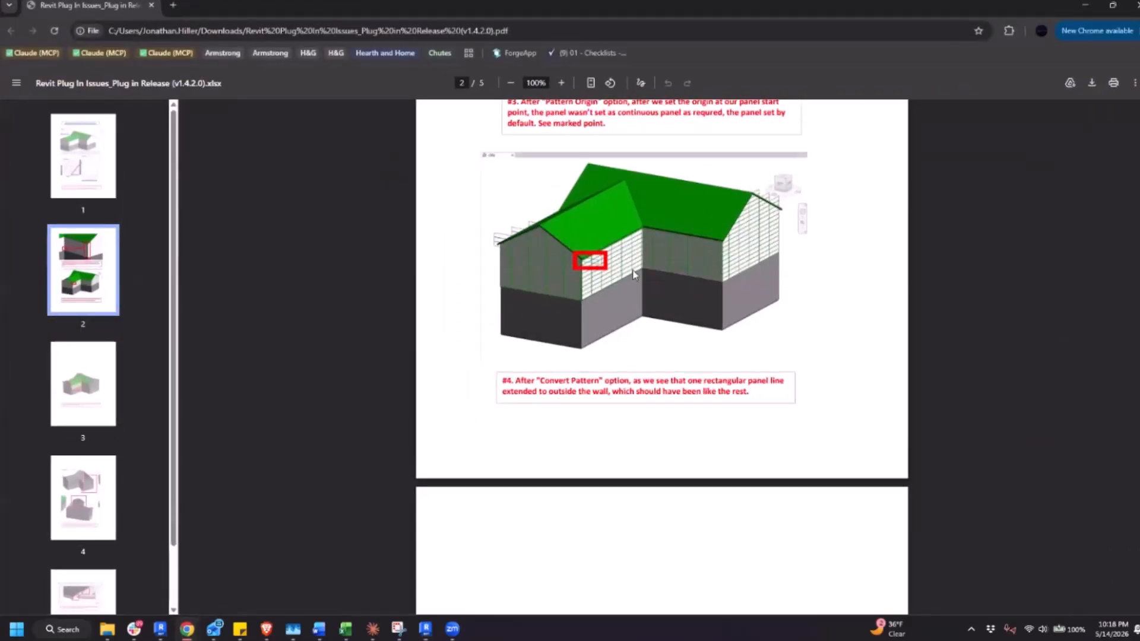
pyautogui.scroll(-8, 595, 357)
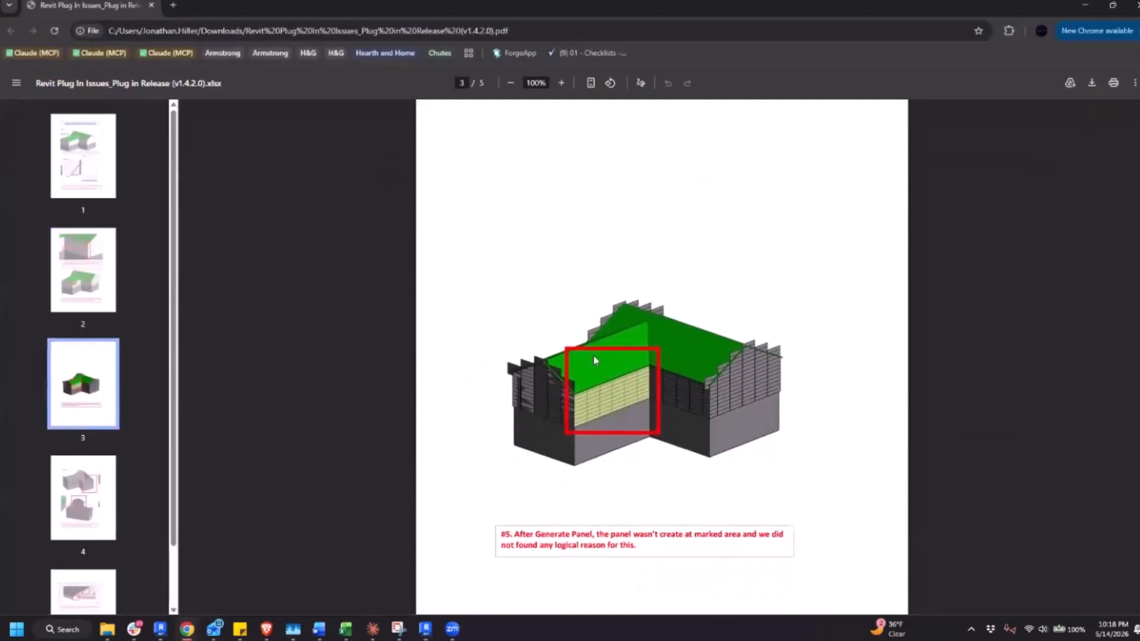
pyautogui.scroll(-1, 594, 355)
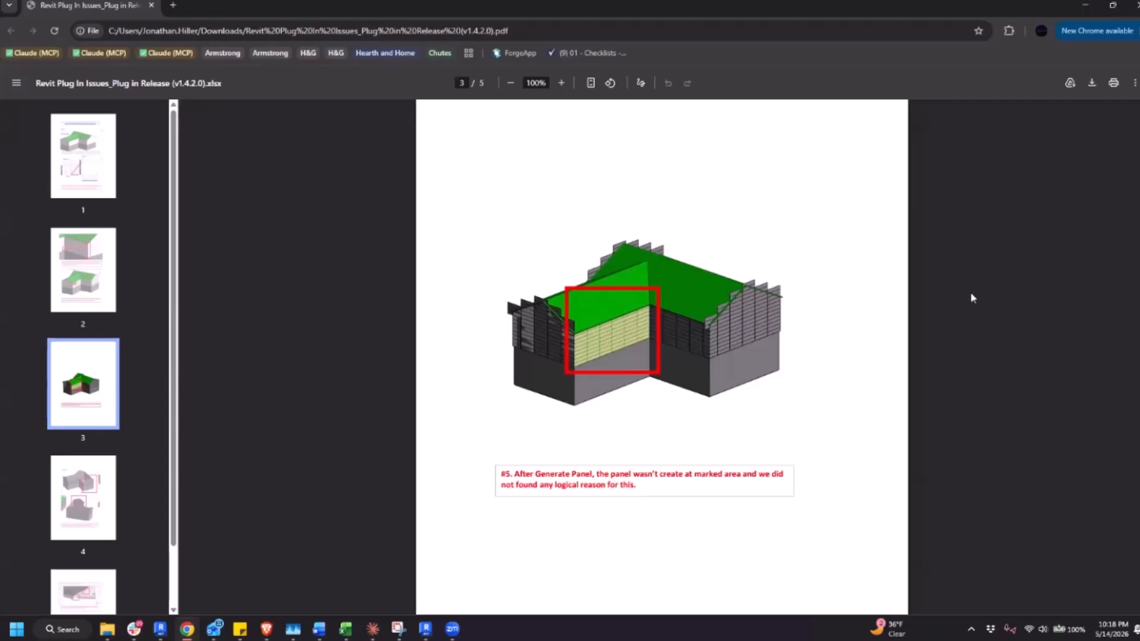
pyautogui.scroll(-10, 842, 384)
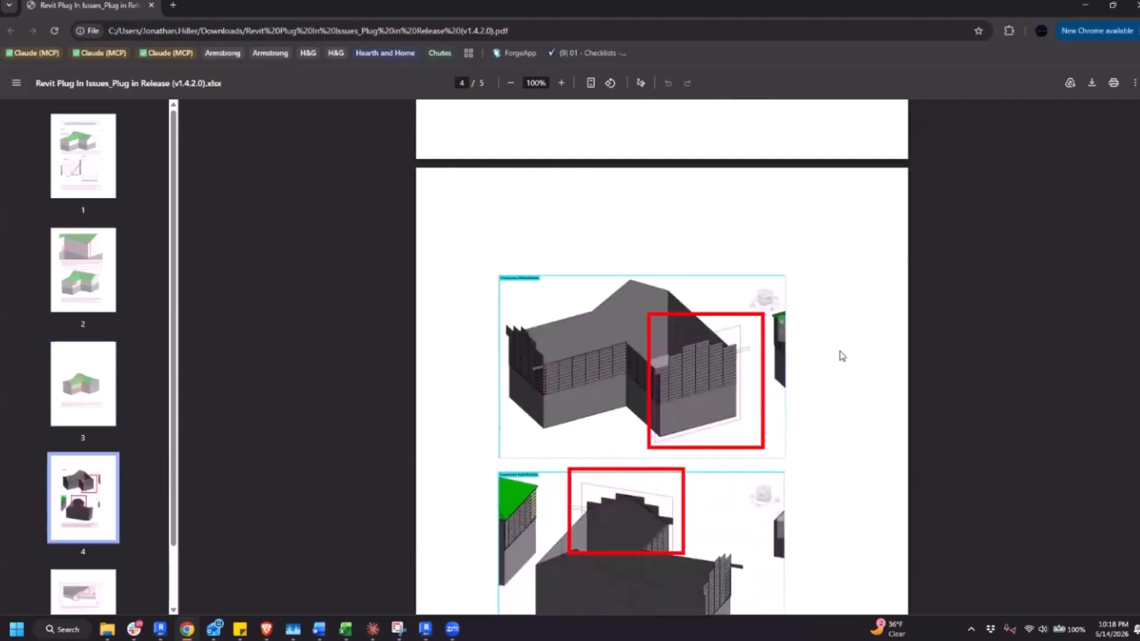
pyautogui.scroll(-1, 767, 306)
pyautogui.scroll(10, 561, 478)
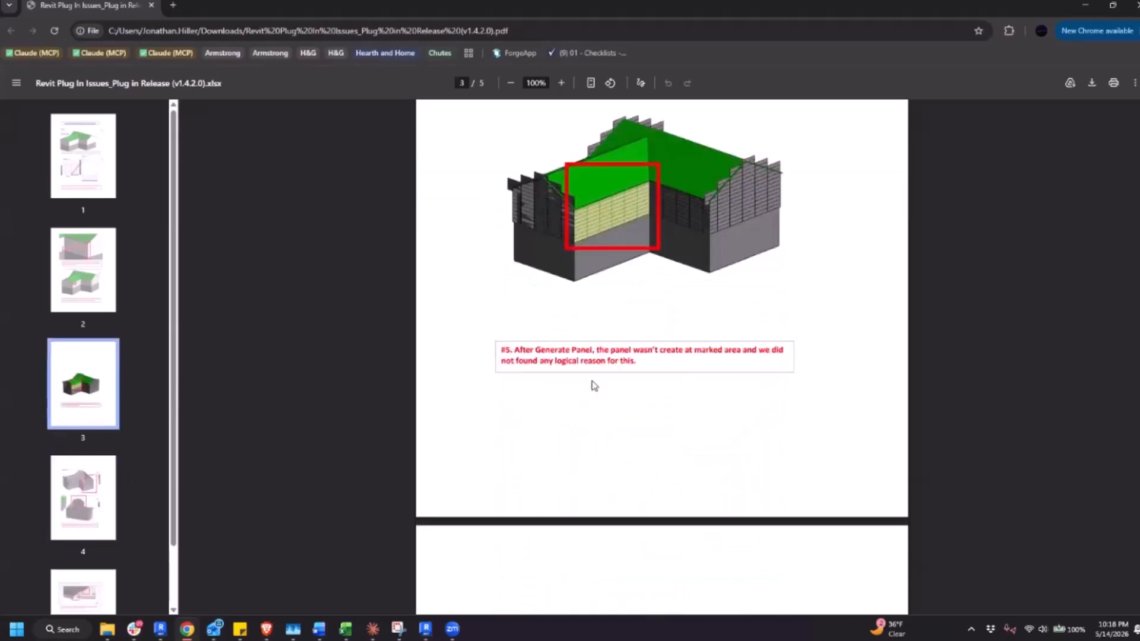
pyautogui.scroll(-8, 600, 368)
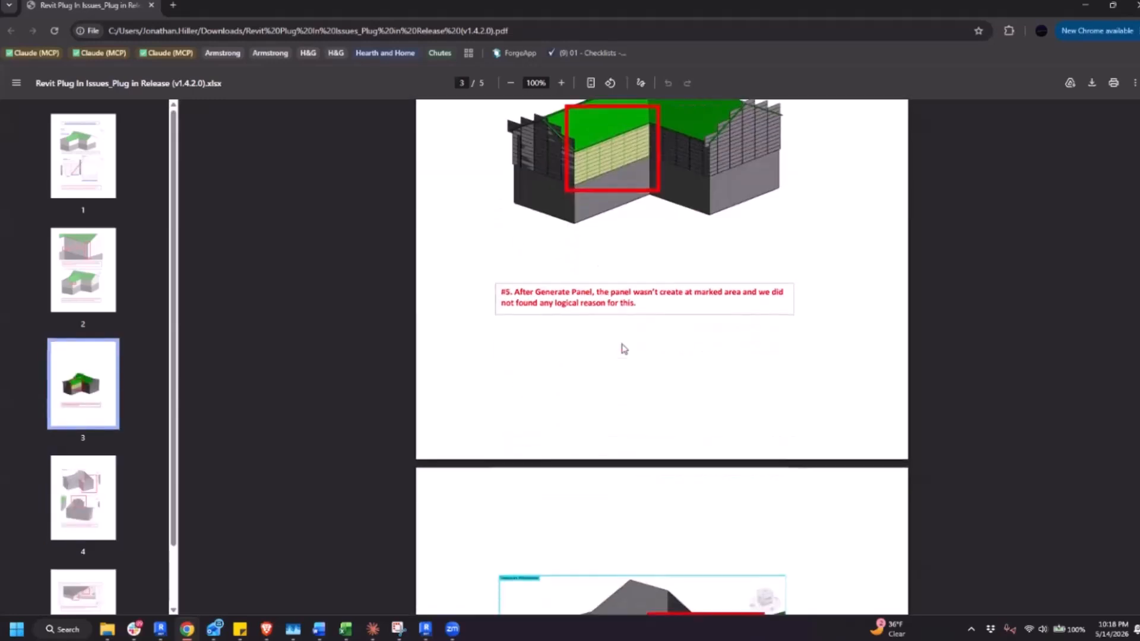
pyautogui.click(1086, 11)
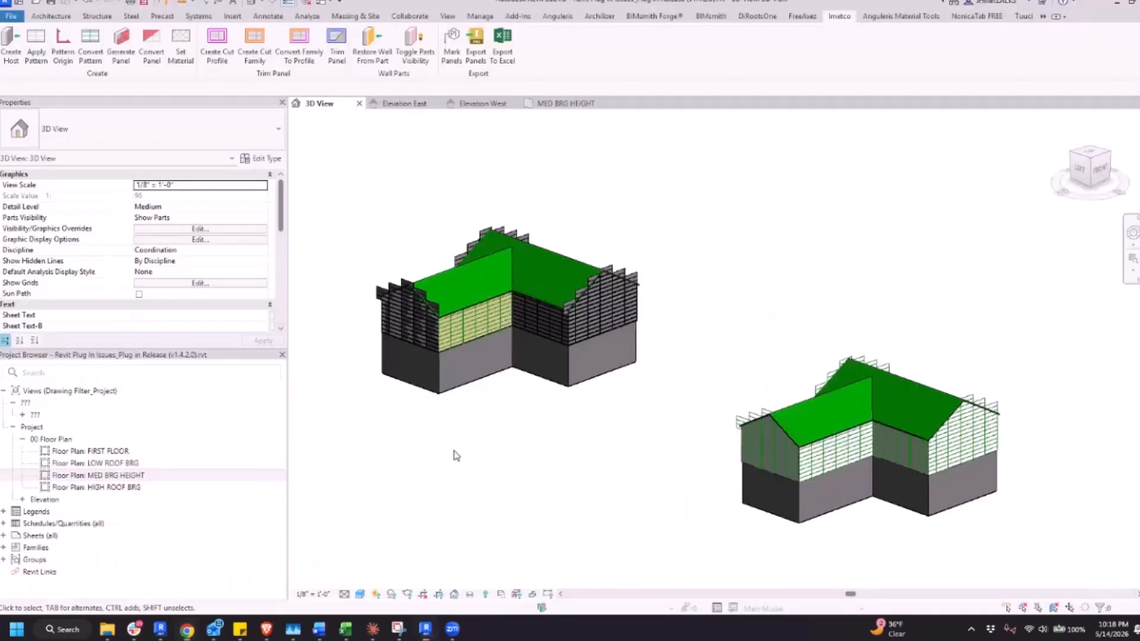
# Open the Elevation West view and set its visual style to Shaded
pyautogui.click(487, 107)
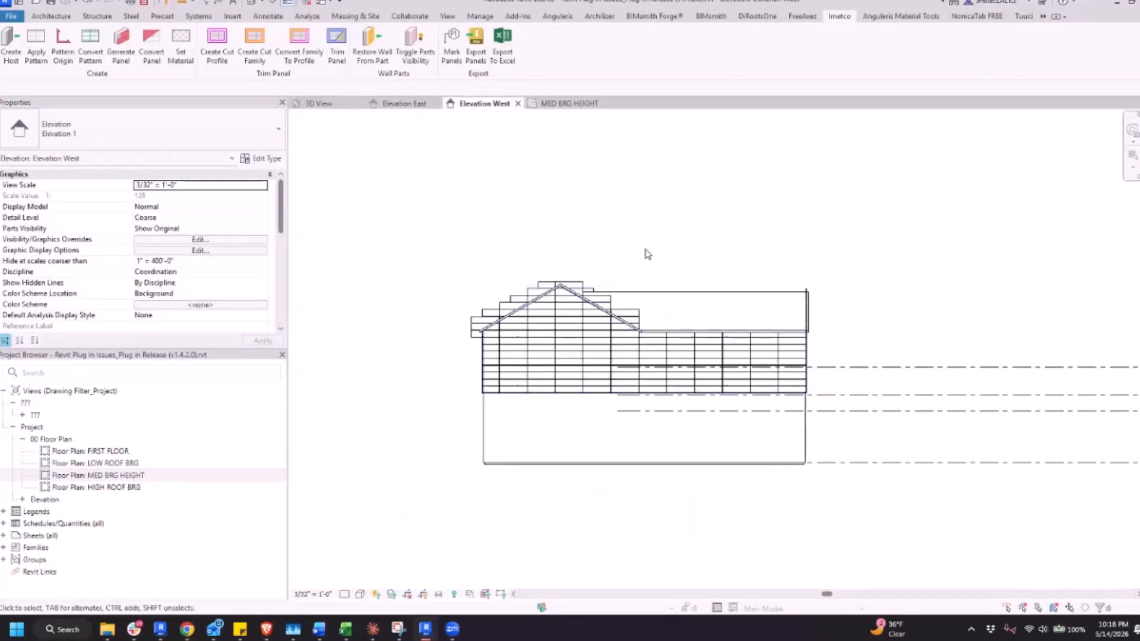
pyautogui.click(360, 595)
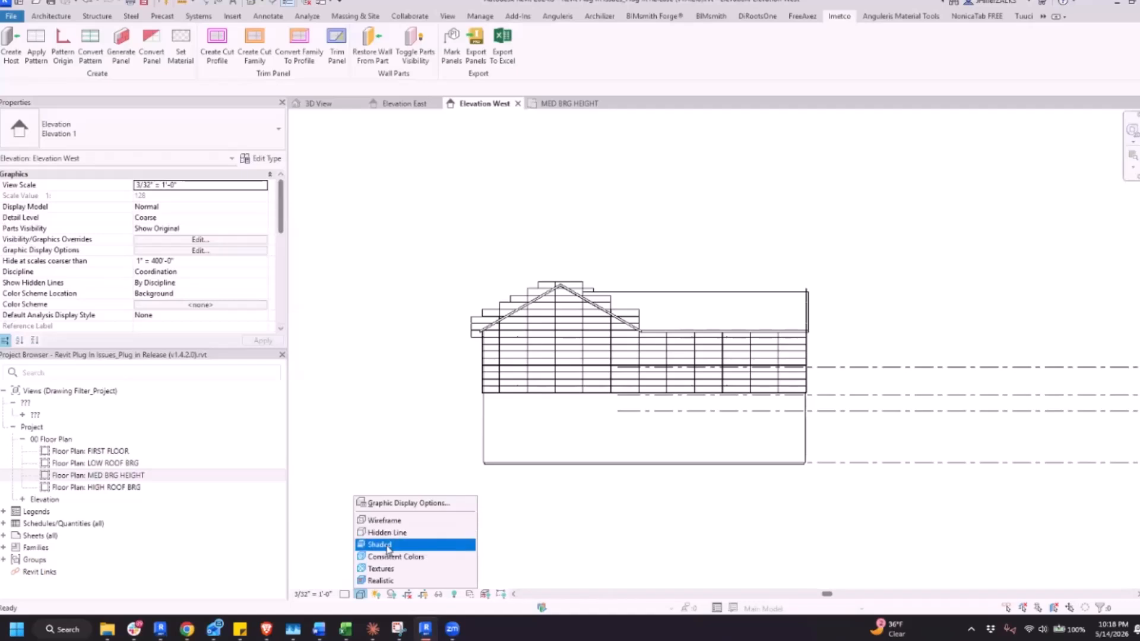
pyautogui.click(387, 545)
pyautogui.scroll(2, 675, 400)
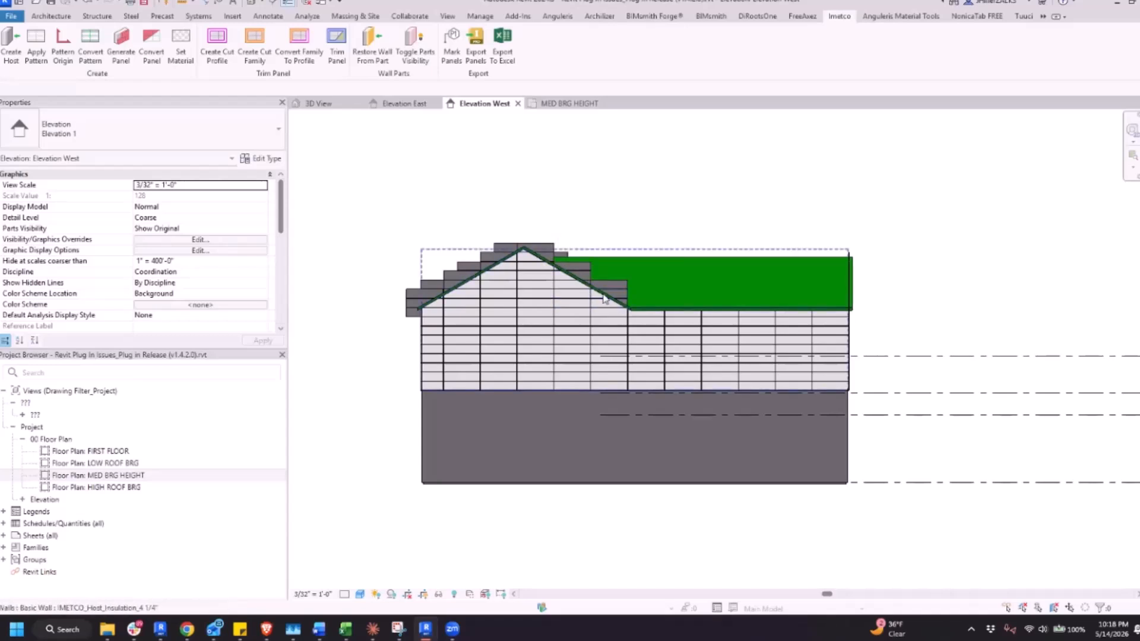
# Examine the panelled gable walls from behind in the 3D view, compare the east and west elevations, and return to Elevation West
pyautogui.click(338, 105)
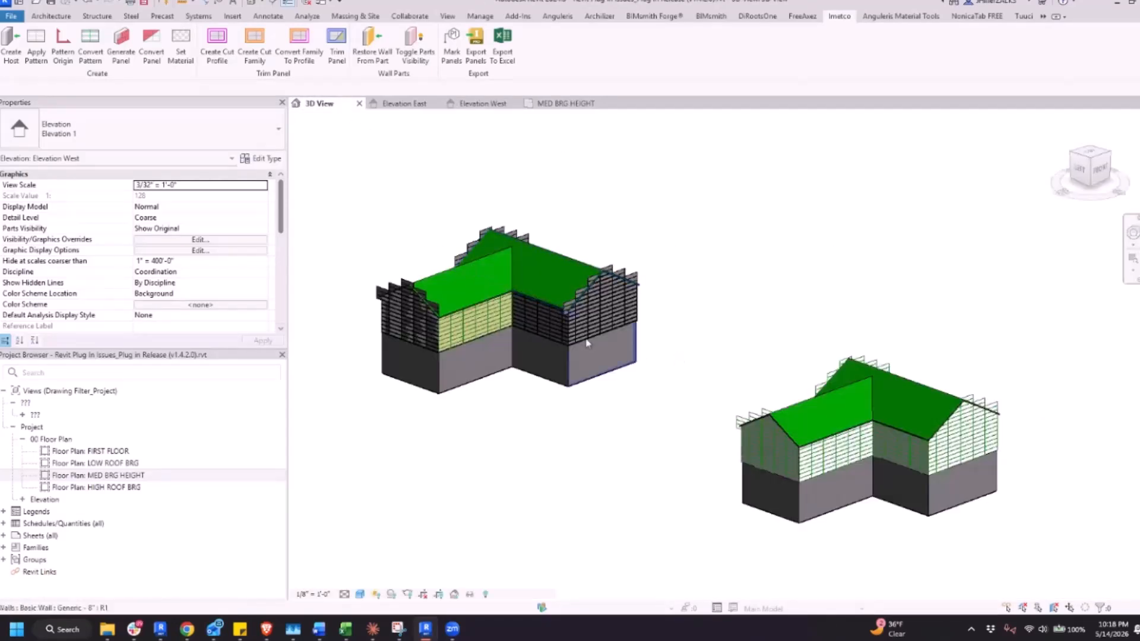
pyautogui.keyDown('shift'); pyautogui.moveTo(587, 394); pyautogui.dragTo(655, 231, button='middle'); pyautogui.keyUp('shift')
pyautogui.click(668, 232)
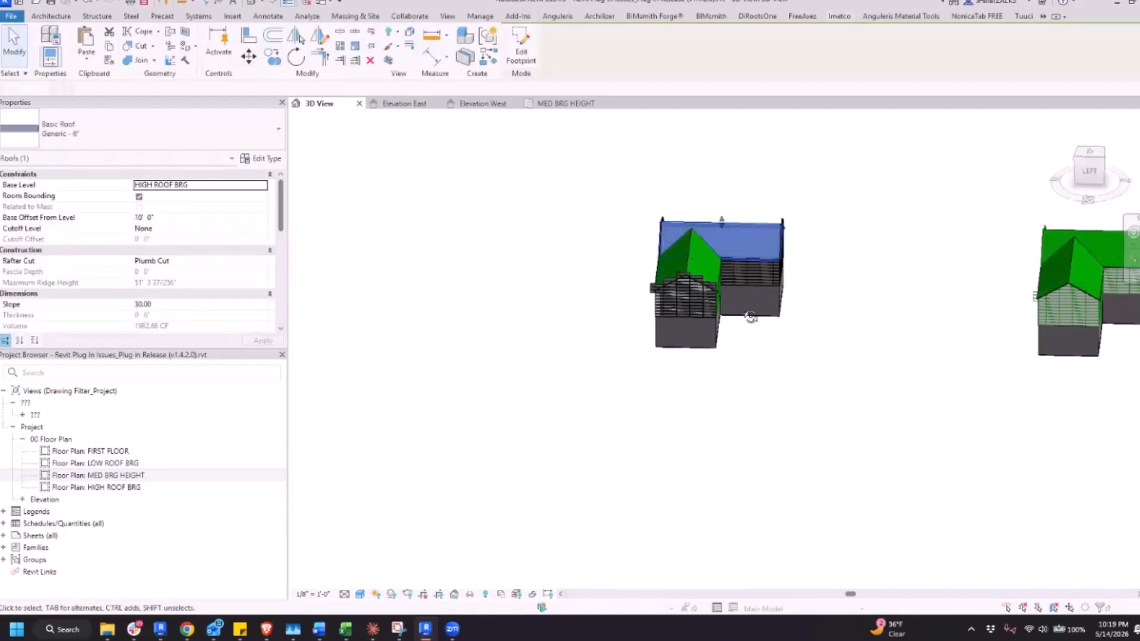
pyautogui.keyDown('shift'); pyautogui.moveTo(751, 318); pyautogui.dragTo(811, 313, button='middle'); pyautogui.keyUp('shift')
pyautogui.scroll(3, 809, 312)
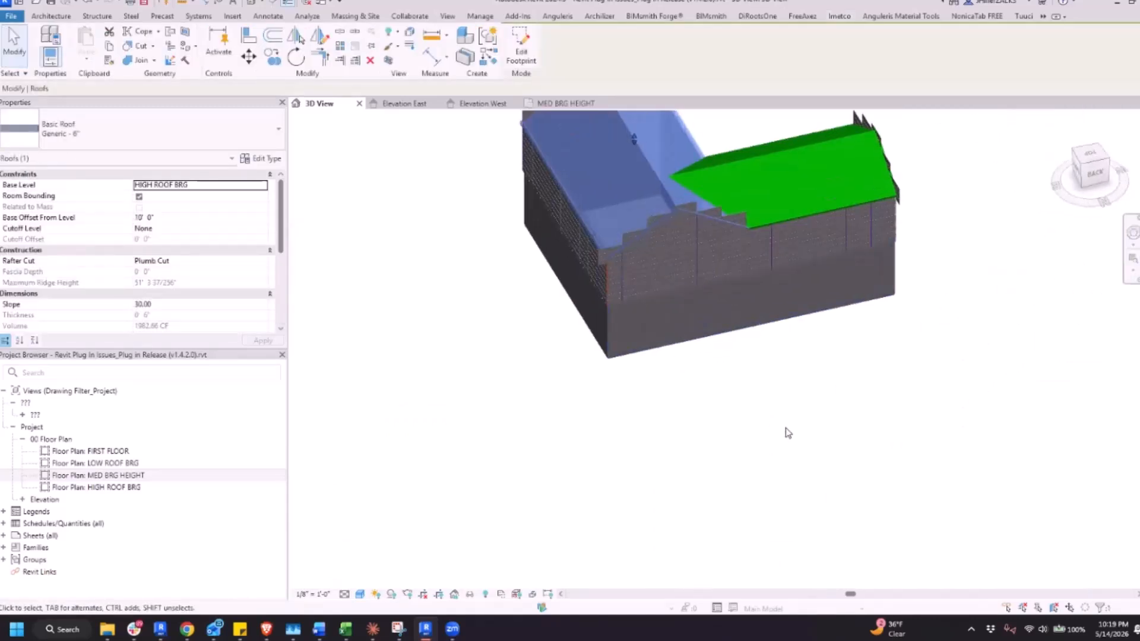
pyautogui.click(785, 428)
pyautogui.scroll(3, 700, 266)
pyautogui.keyDown('shift'); pyautogui.moveTo(838, 456); pyautogui.dragTo(772, 380, button='middle'); pyautogui.keyUp('shift')
pyautogui.click(485, 104)
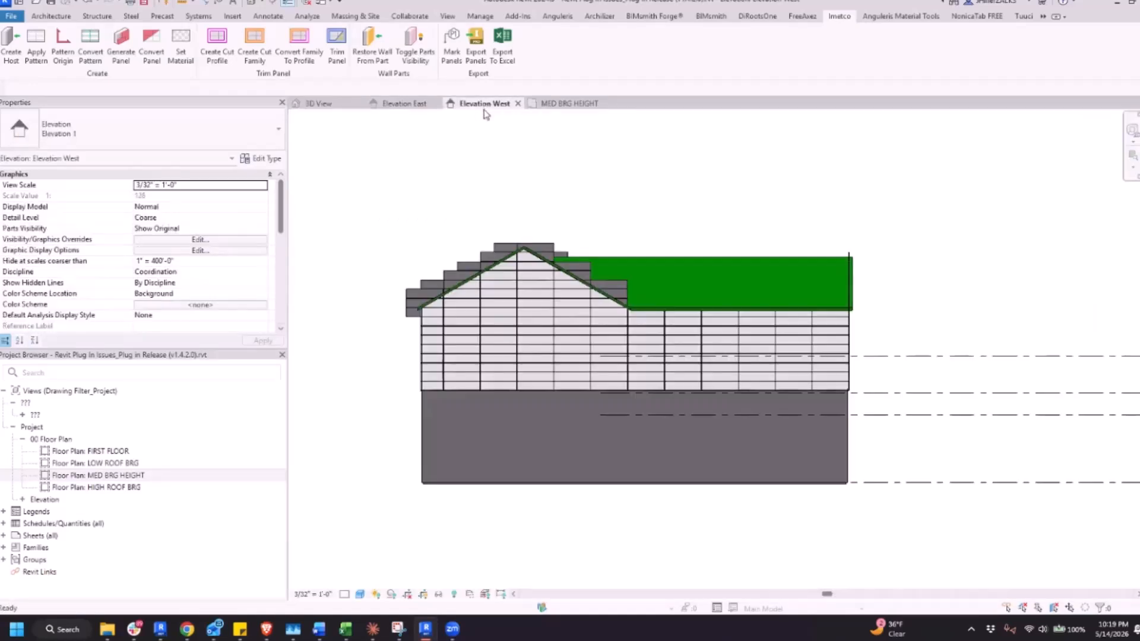
pyautogui.click(397, 105)
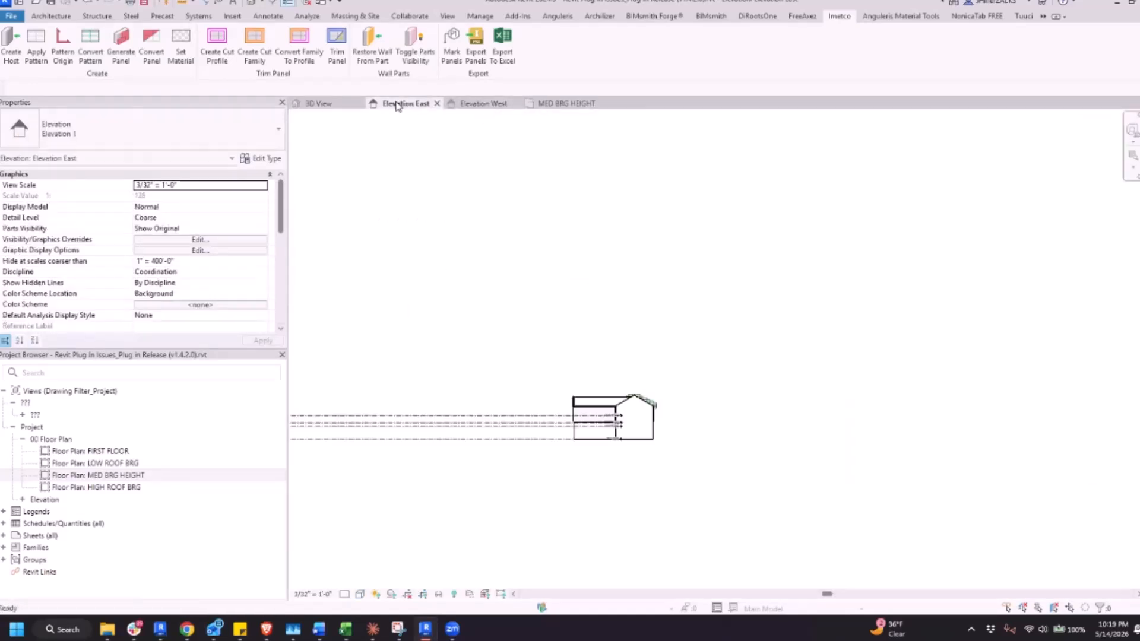
pyautogui.click(476, 106)
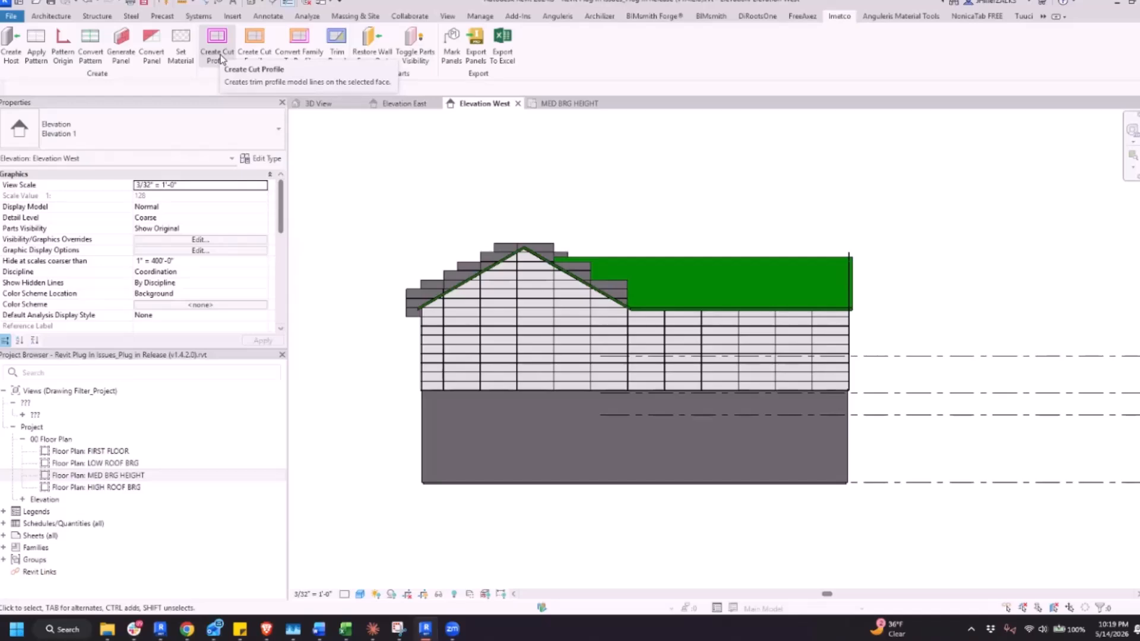
pyautogui.hotkey('alt', 'Tab')
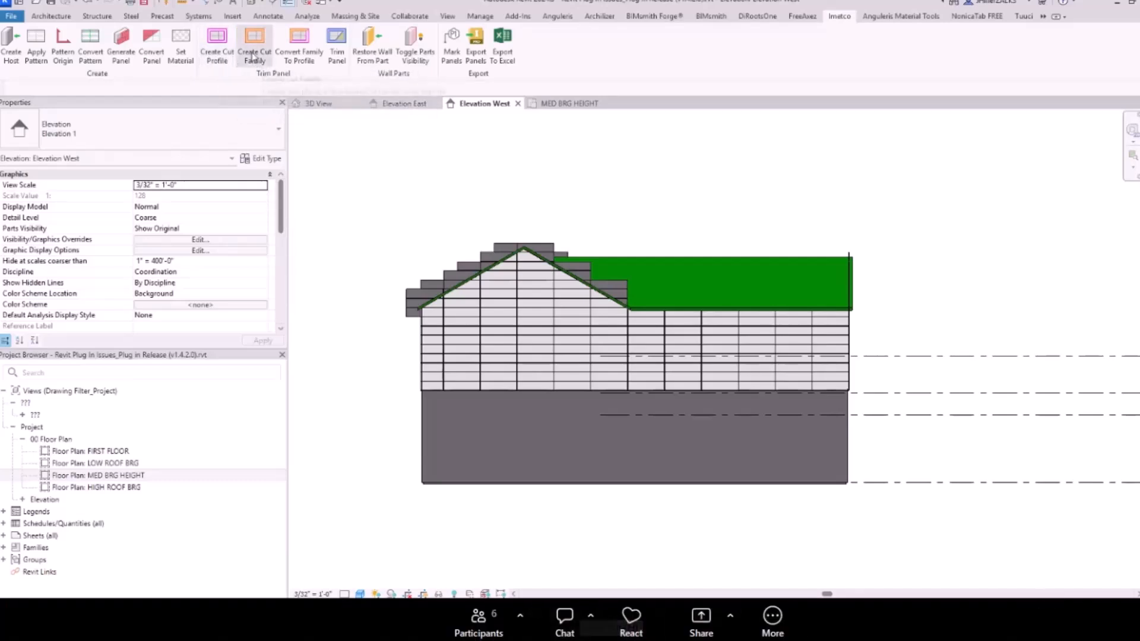
pyautogui.moveTo(232, 640)
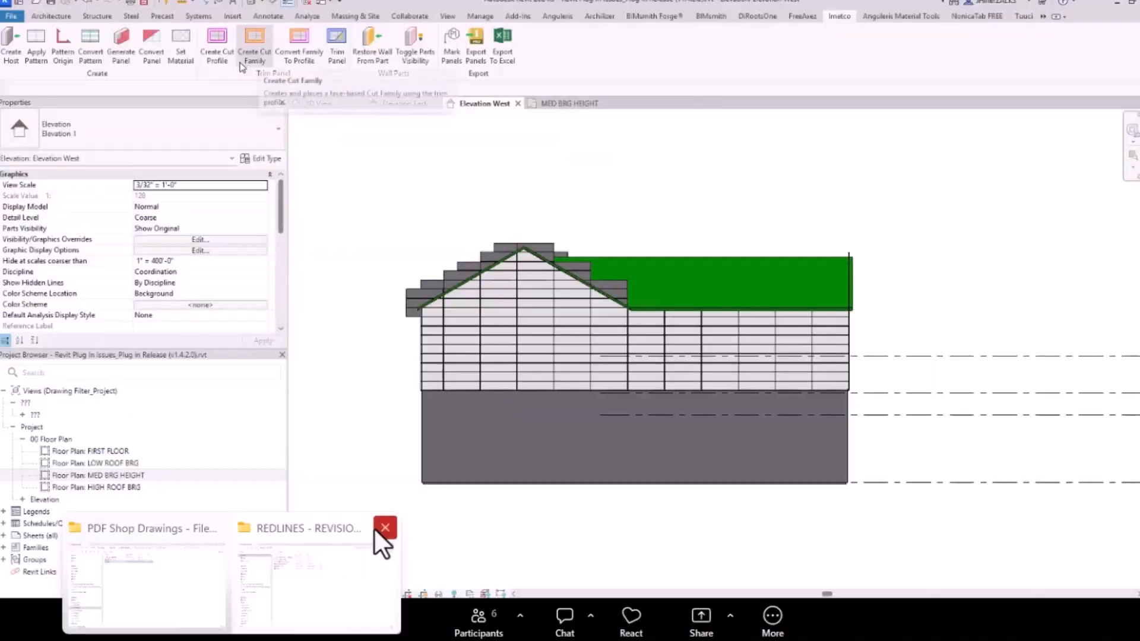
pyautogui.click(375, 527)
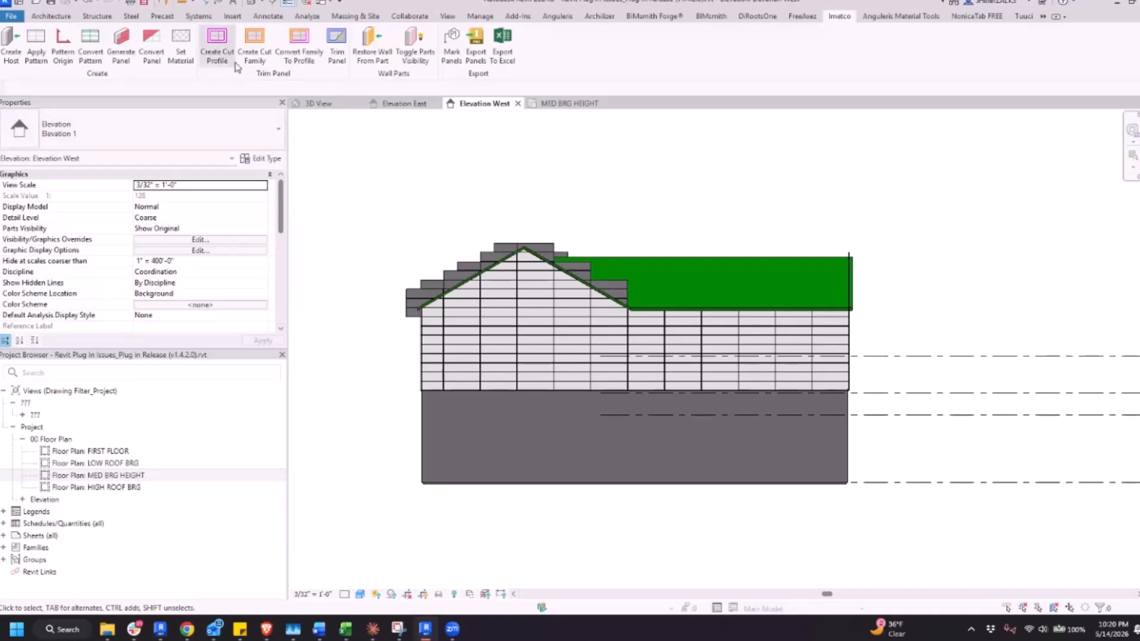
# Create a cut profile on the face of the panelled gable host wall in Elevation West
pyautogui.click(219, 41)
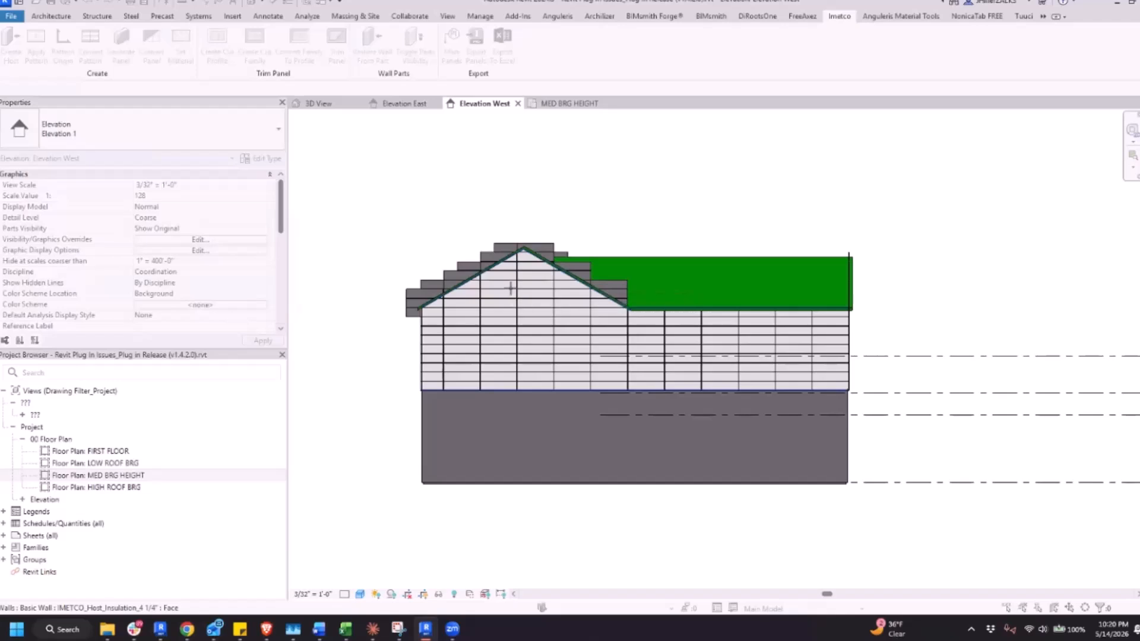
pyautogui.click(510, 288)
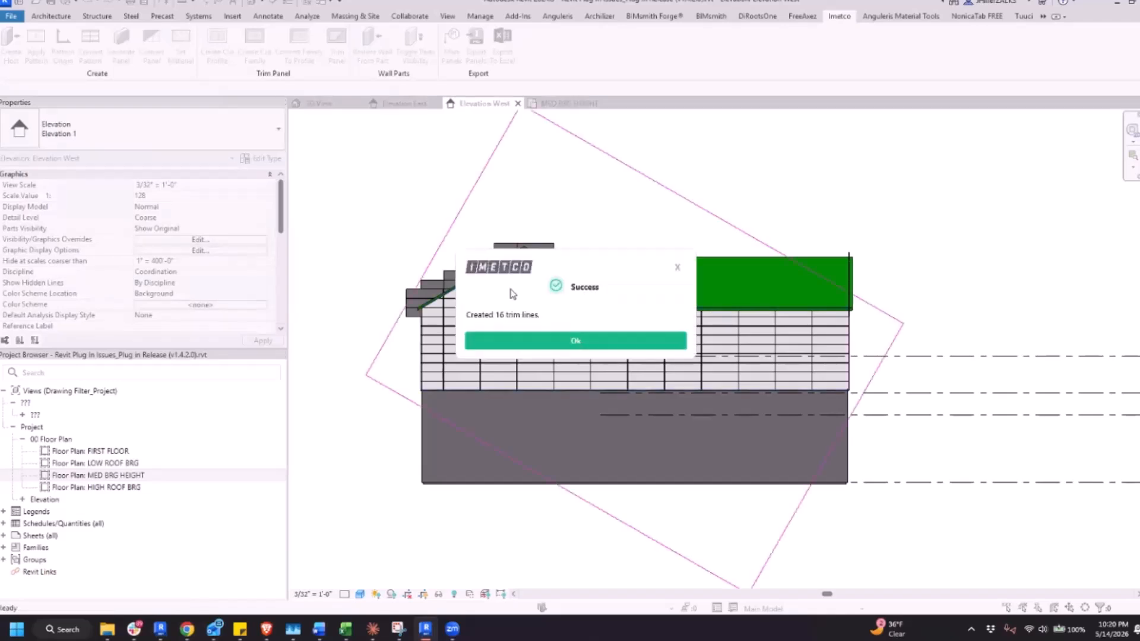
pyautogui.click(533, 340)
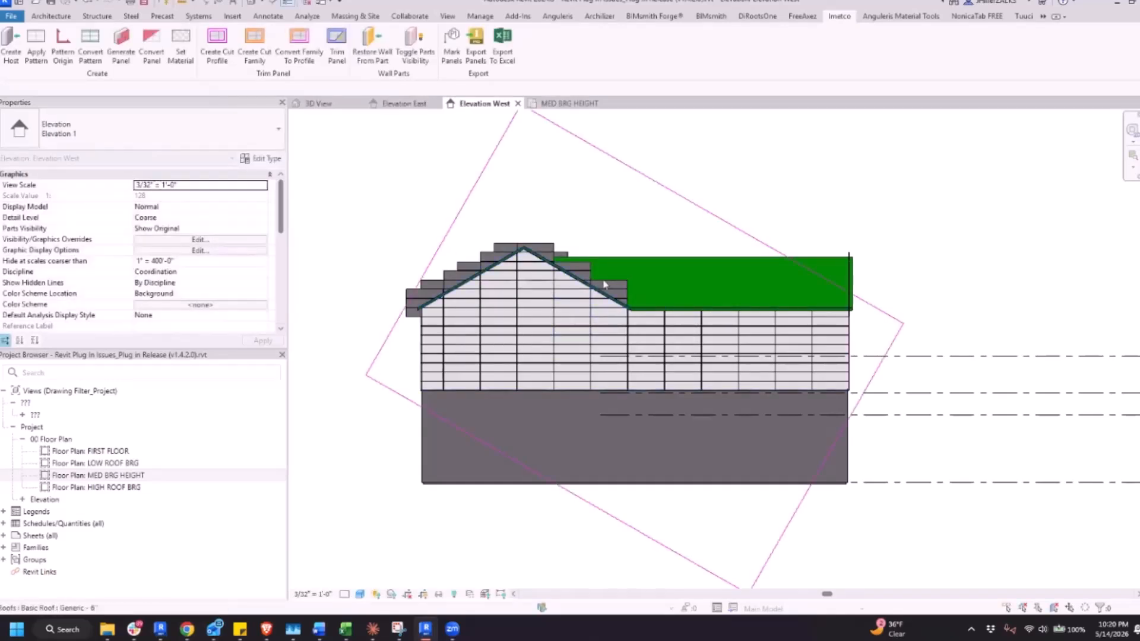
# Examine the trim line chains along the gable wall and the tilted outer rectangle in Wireframe, and restore the Shaded style
pyautogui.click(361, 595)
pyautogui.click(392, 521)
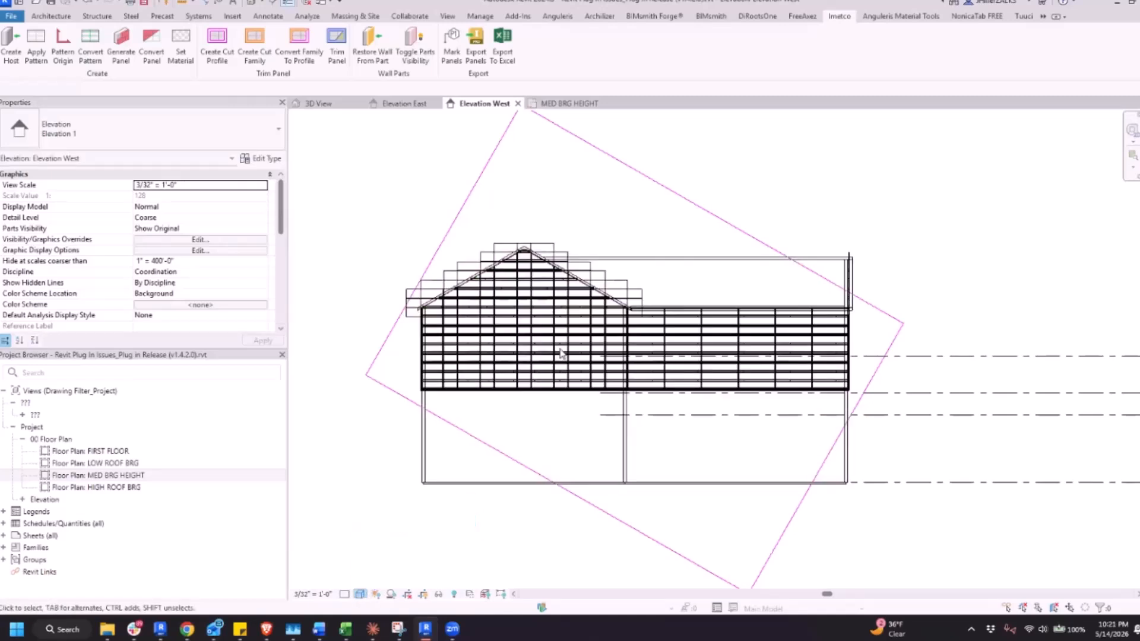
pyautogui.press('Tab')
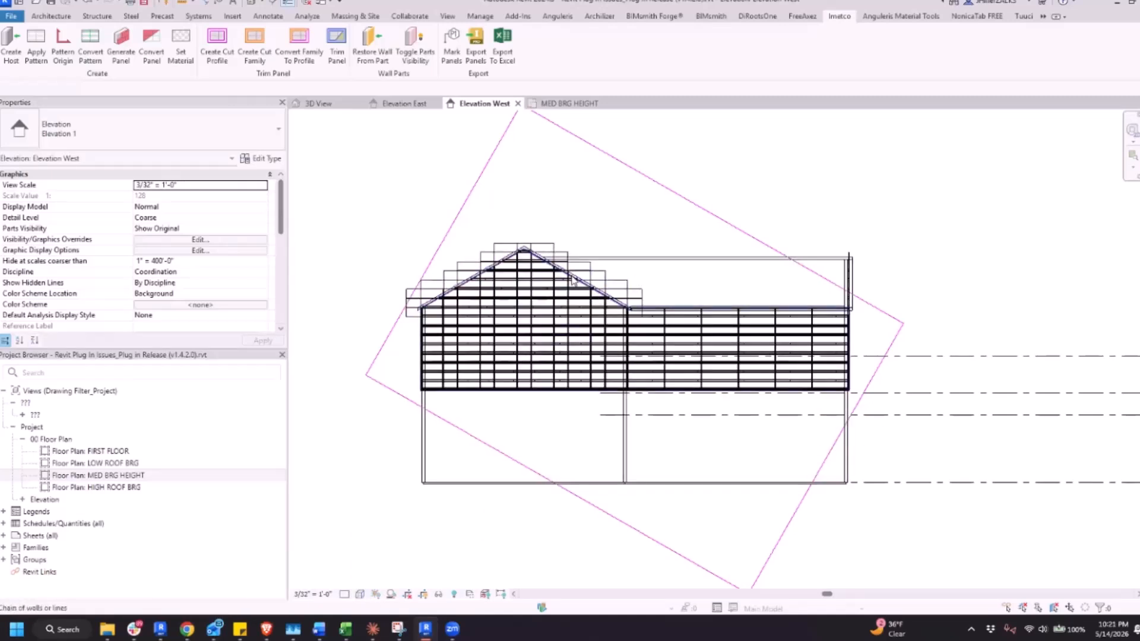
pyautogui.click(573, 280)
pyautogui.press('Tab')
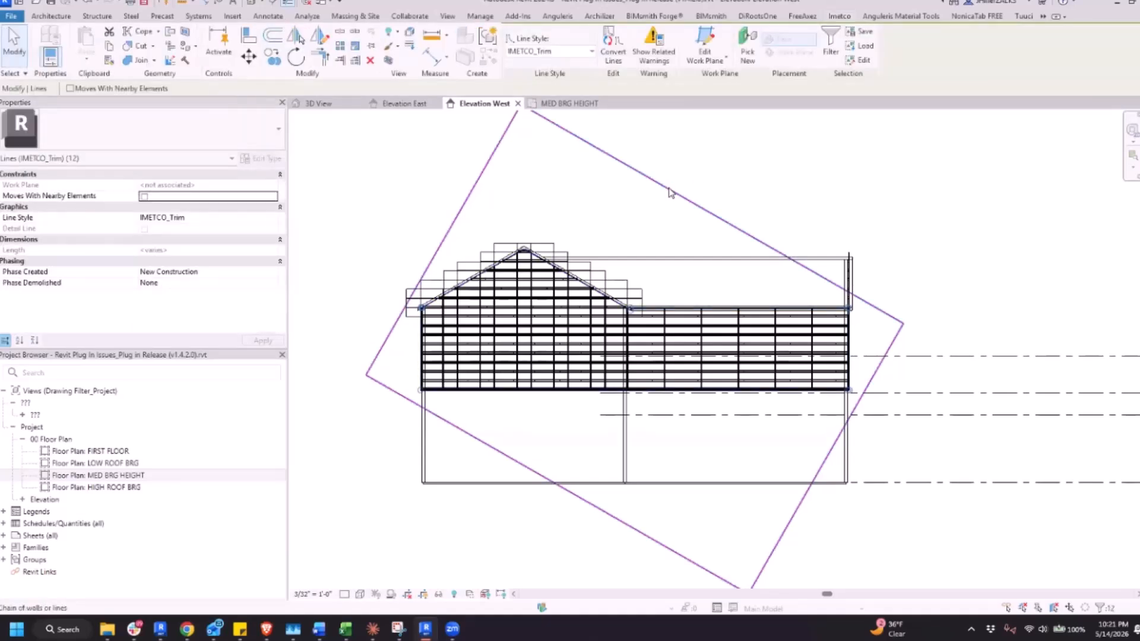
pyautogui.click(672, 195)
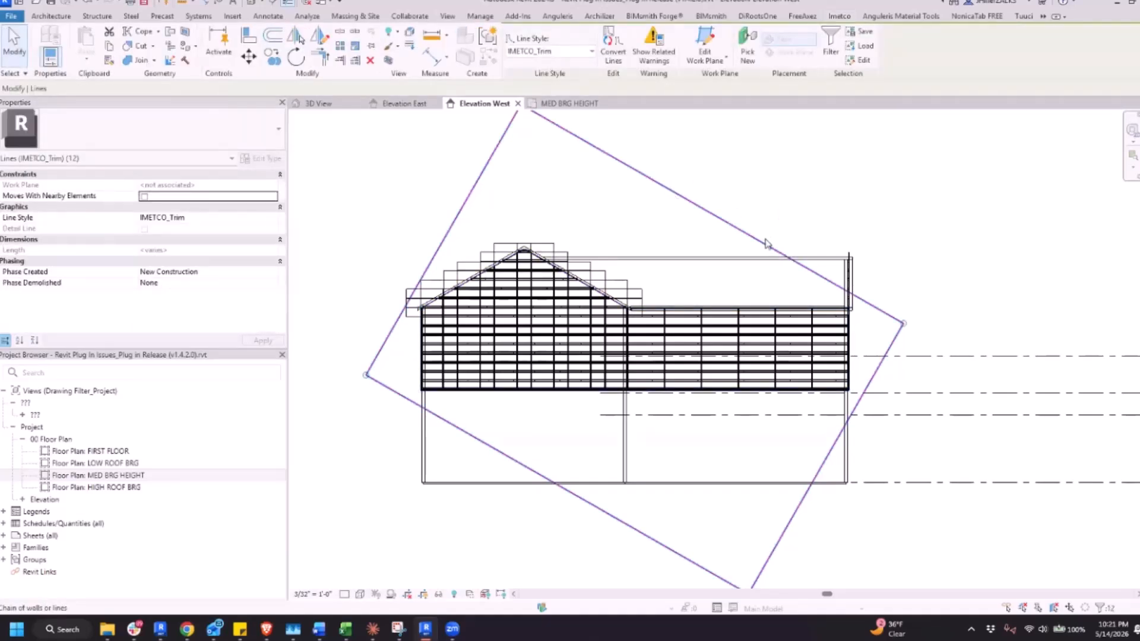
pyautogui.click(675, 193)
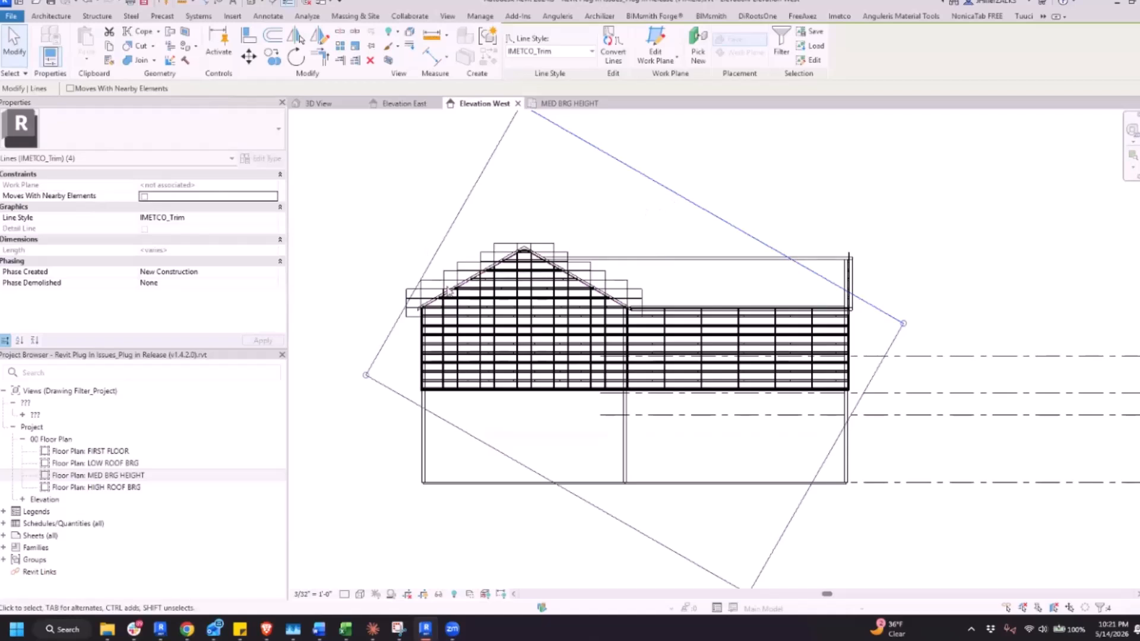
pyautogui.click(360, 595)
pyautogui.click(386, 545)
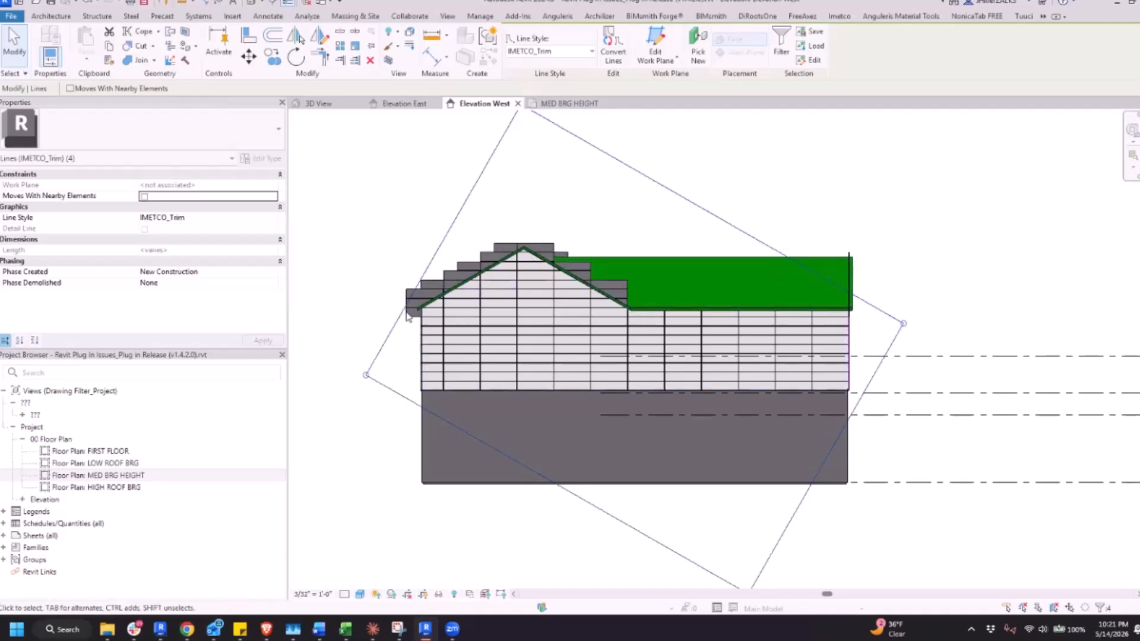
# Move the tilted rectangle's left side outward, and trim its two upper sides to corners with the eave and left gable slope trim lines
pyautogui.click(425, 272)
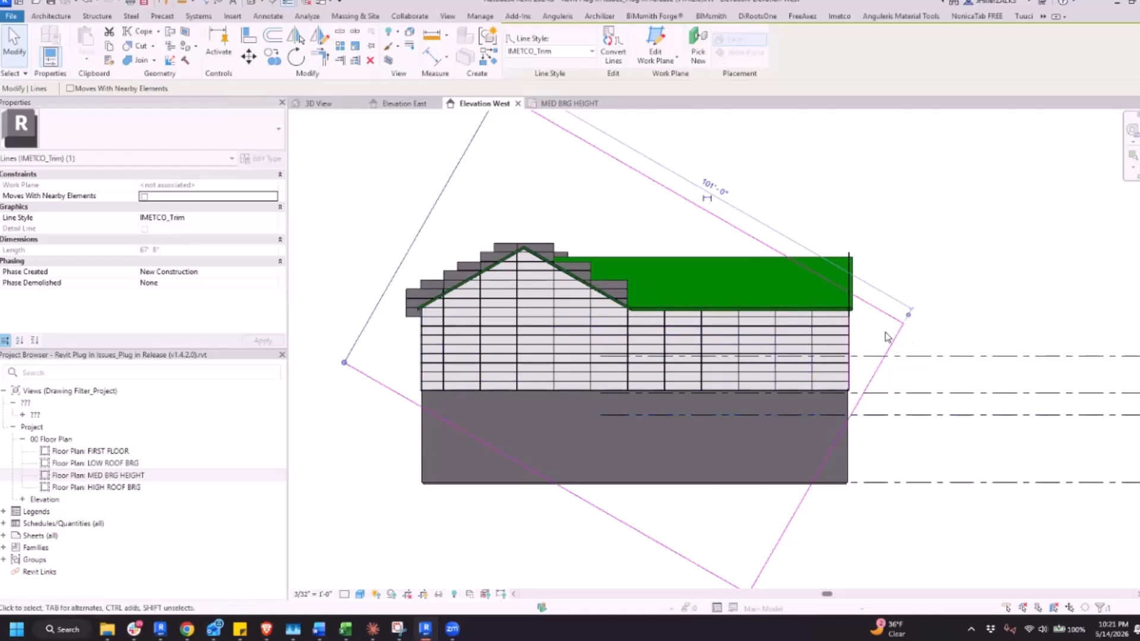
pyautogui.press('t')
pyautogui.press('r')
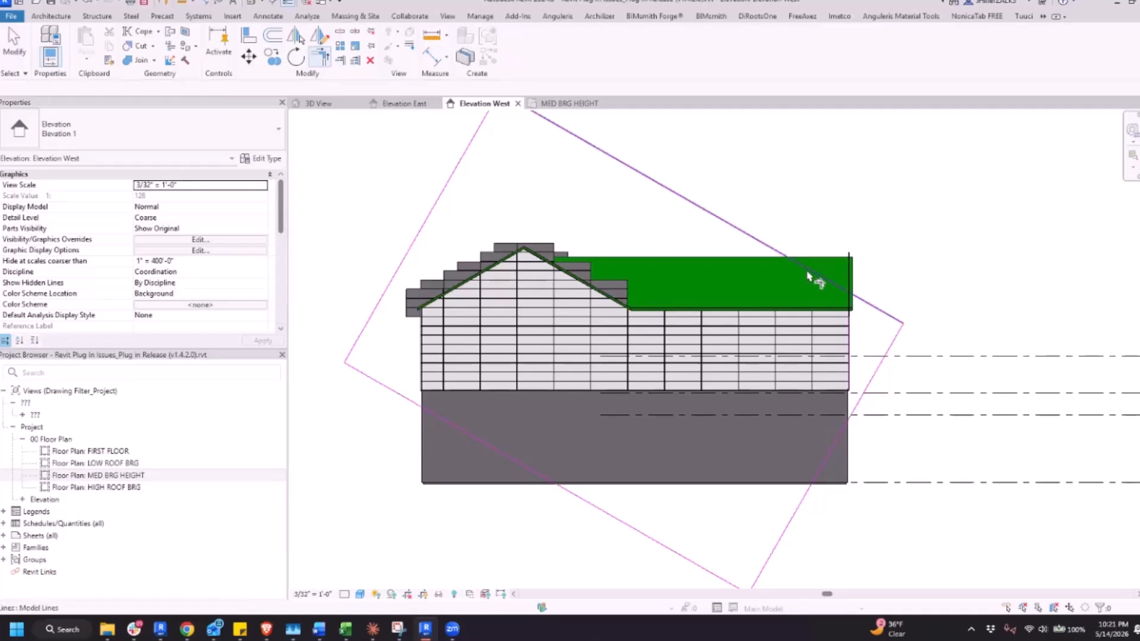
pyautogui.click(806, 315)
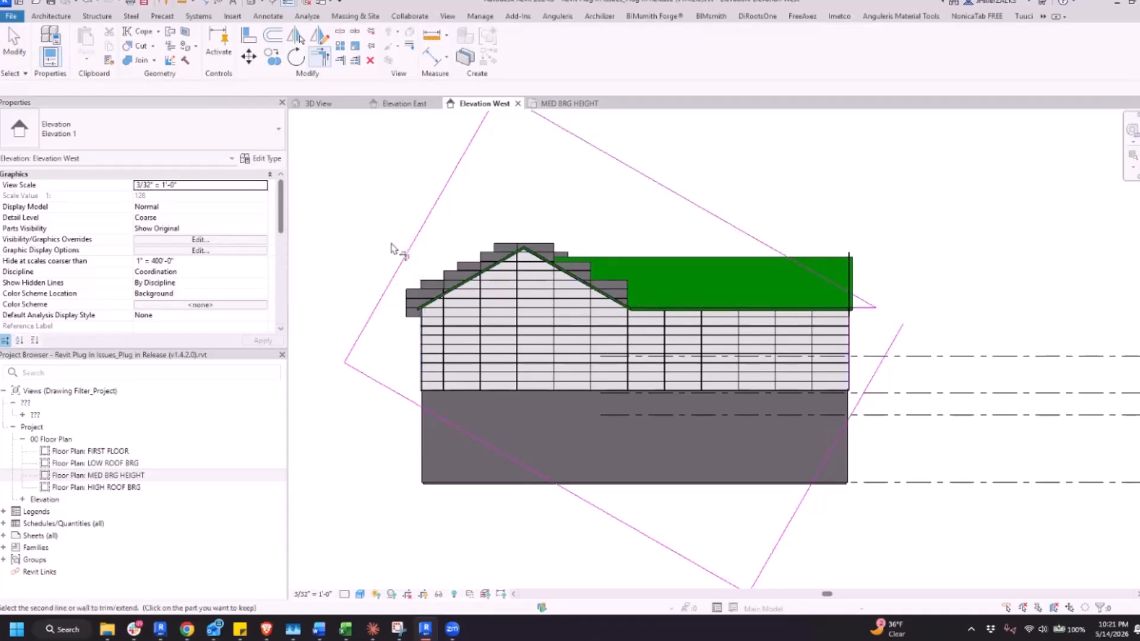
pyautogui.click(457, 294)
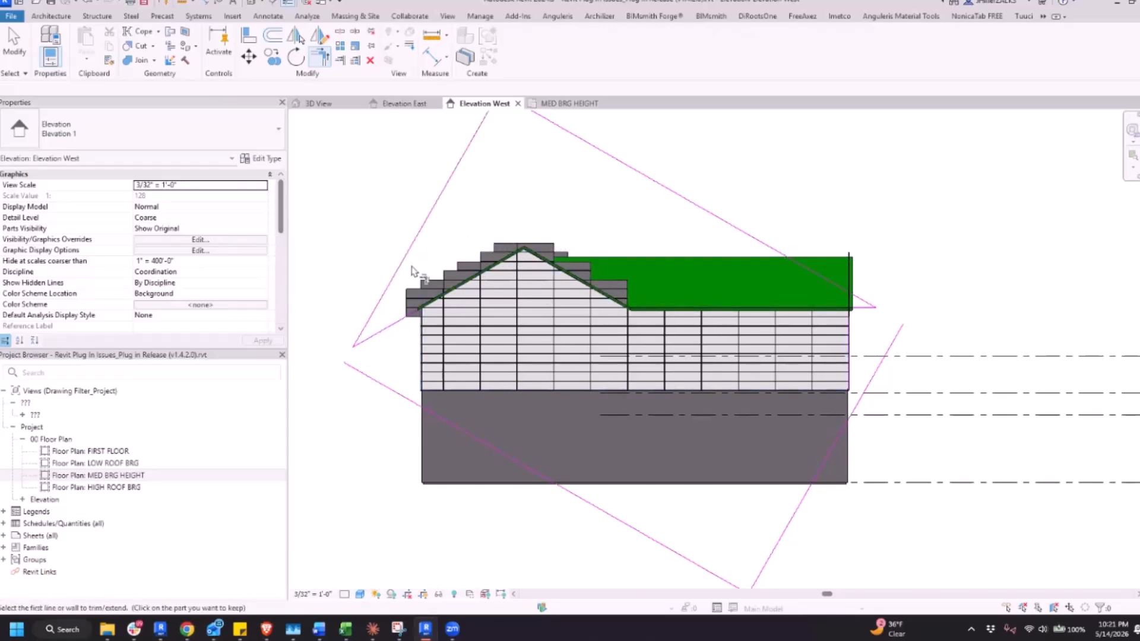
pyautogui.press('Escape')
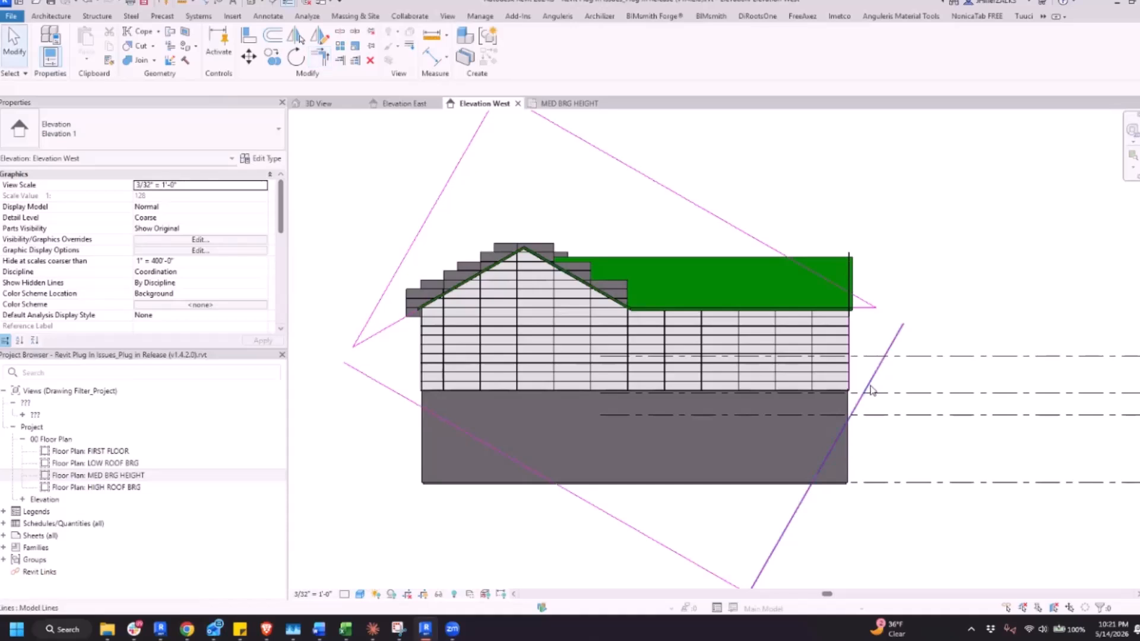
# Delete the leftover chain of trim lines formed by the tilted rectangle's lower sides and the host wall outline
pyautogui.press('Tab')
pyautogui.press('Tab')
pyautogui.press('Tab')
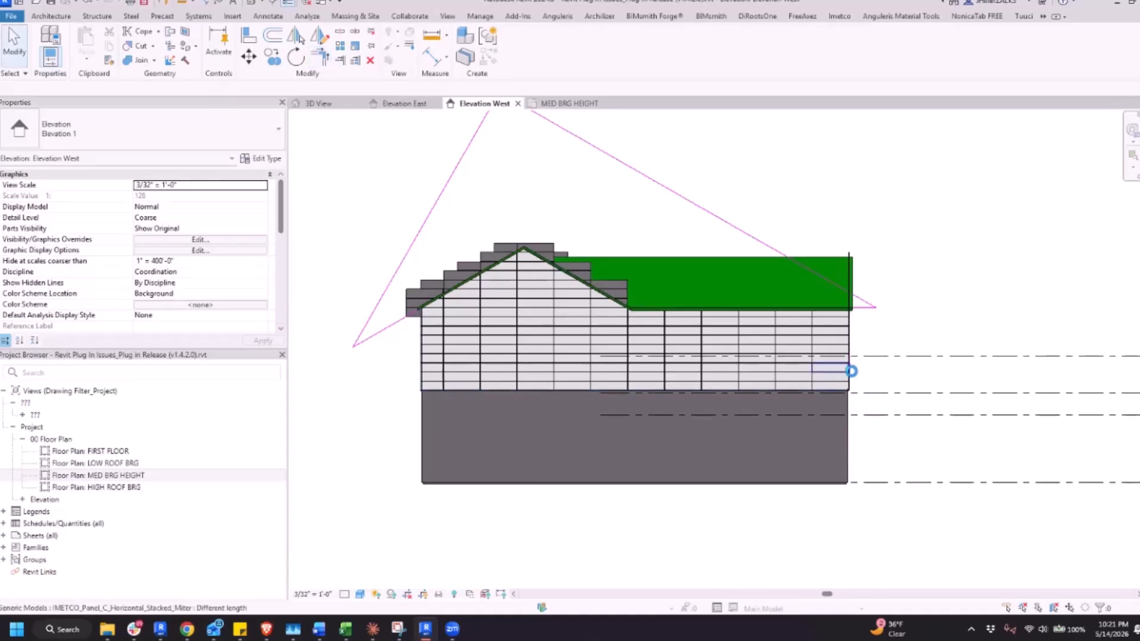
pyautogui.scroll(3, 835, 310)
pyautogui.scroll(-3, 834, 310)
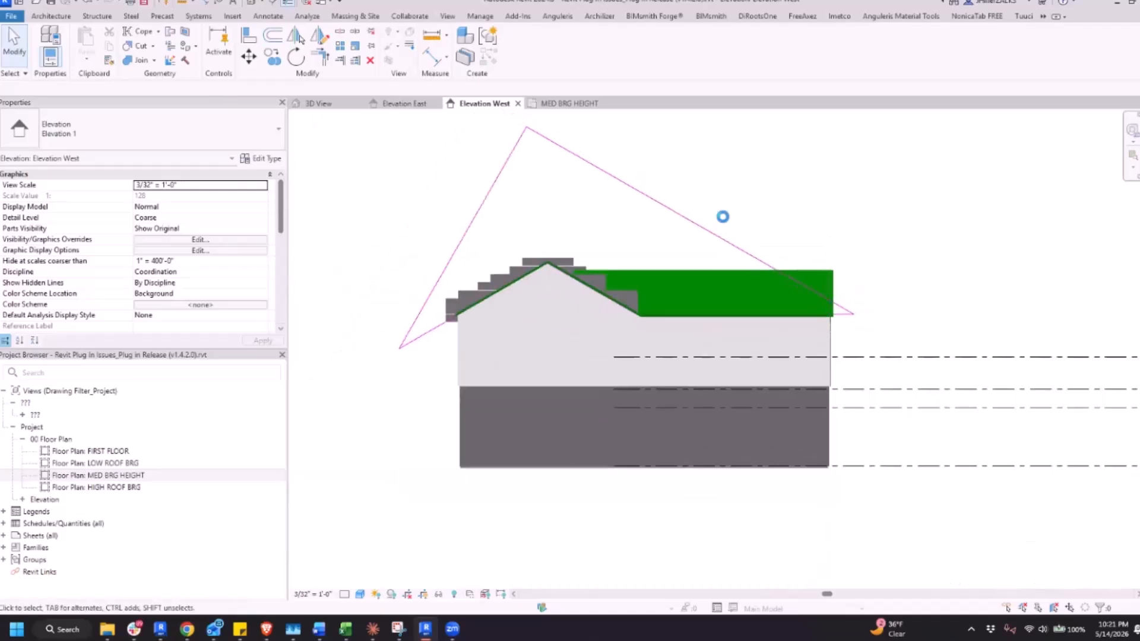
pyautogui.scroll(1, 613, 305)
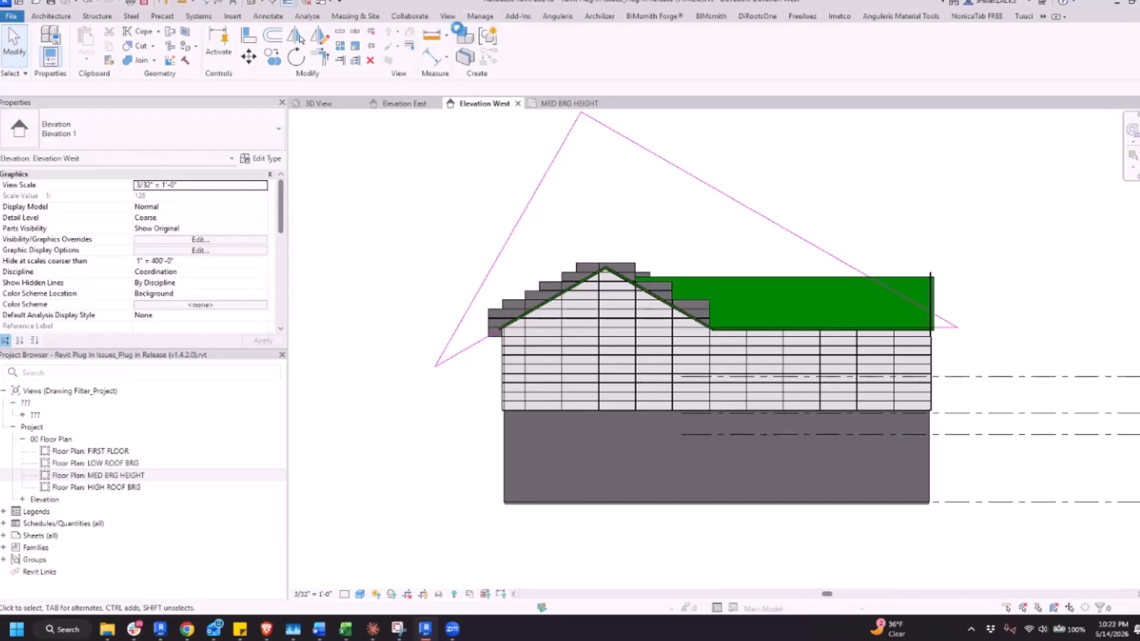
# Create a cut family on the gable host wall's face from the closed trim line loop above the roofline
pyautogui.click(846, 15)
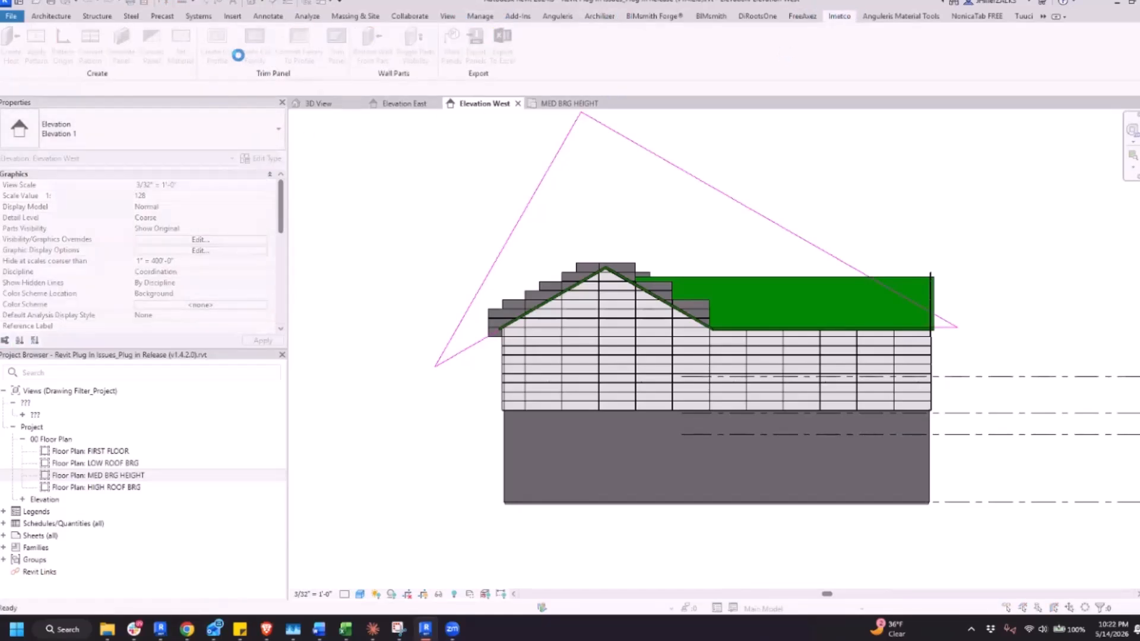
pyautogui.click(261, 64)
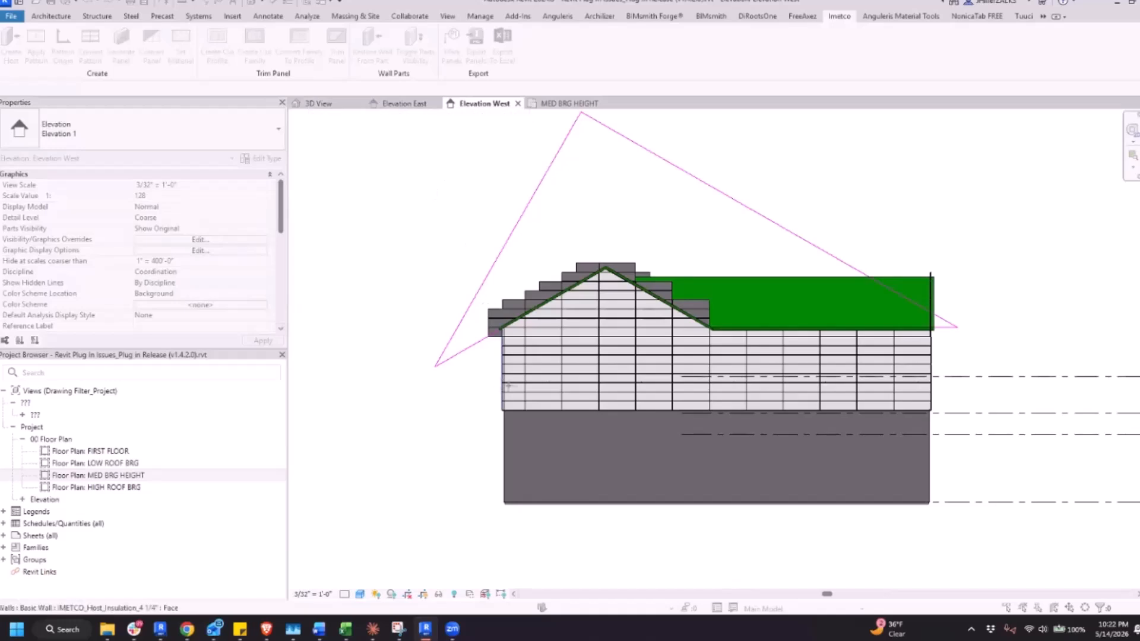
pyautogui.click(532, 344)
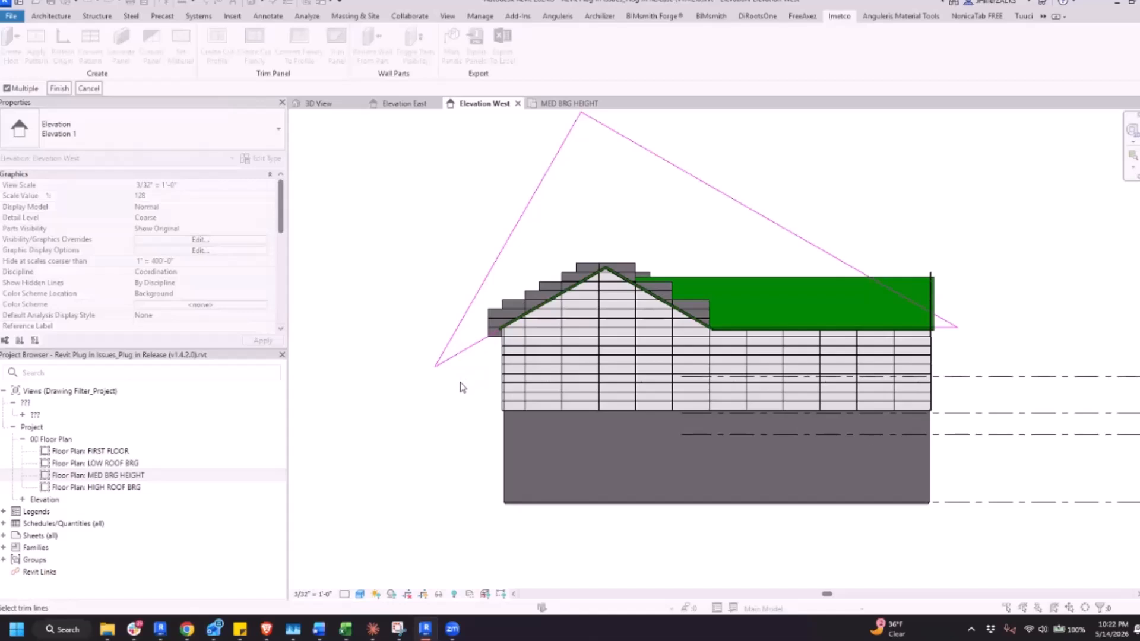
pyautogui.scroll(-2, 461, 387)
pyautogui.moveTo(335, 173); pyautogui.dragTo(851, 443)
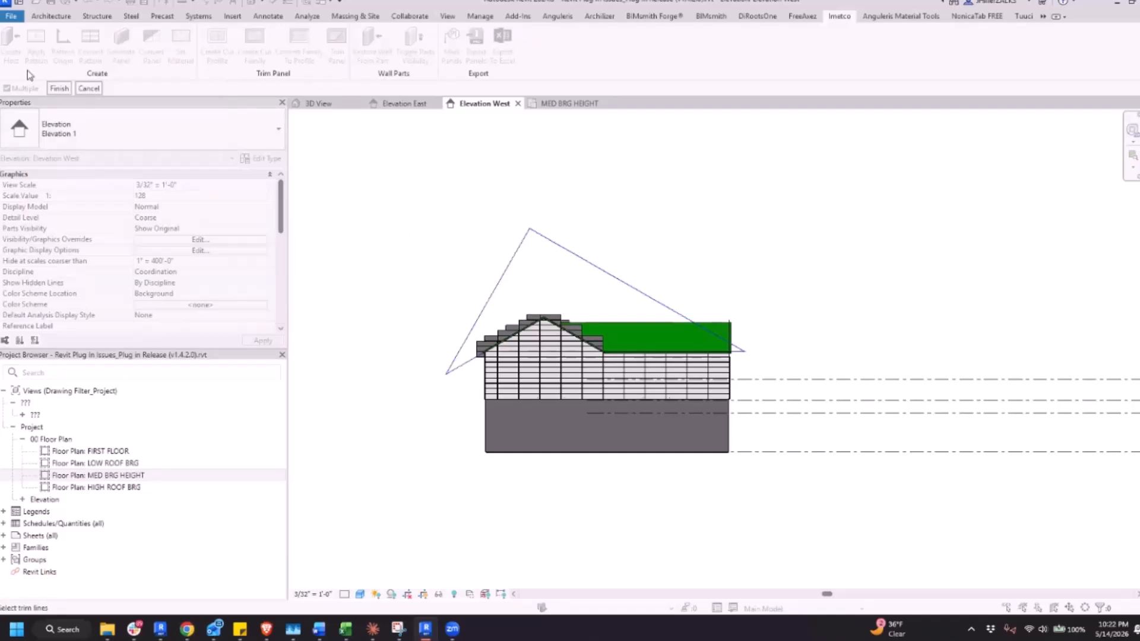
pyautogui.click(59, 89)
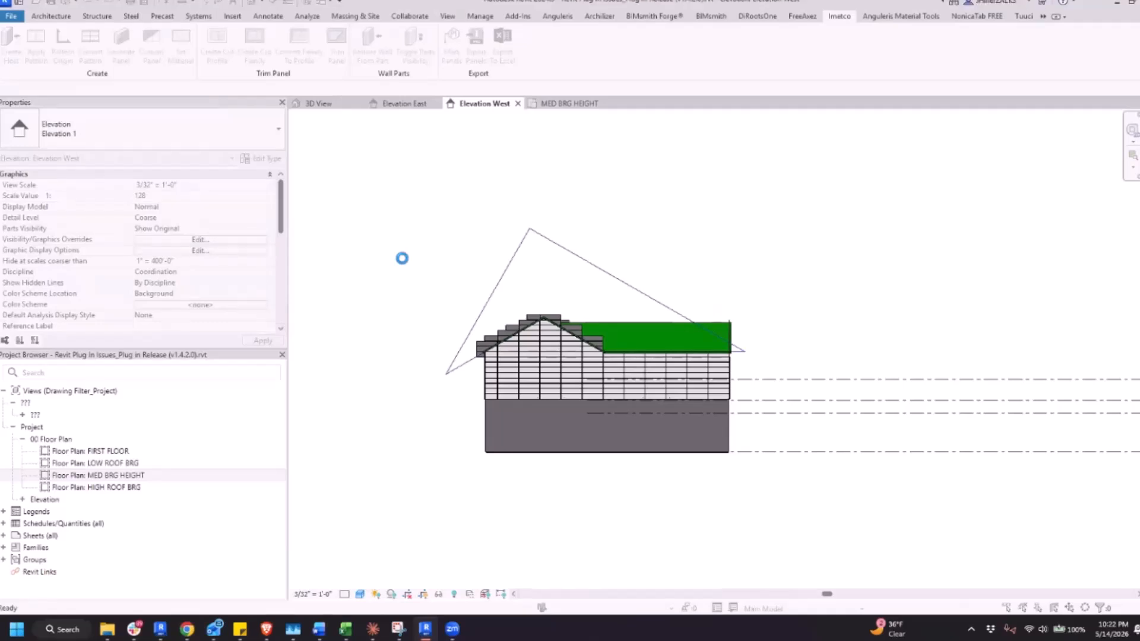
pyautogui.click(526, 343)
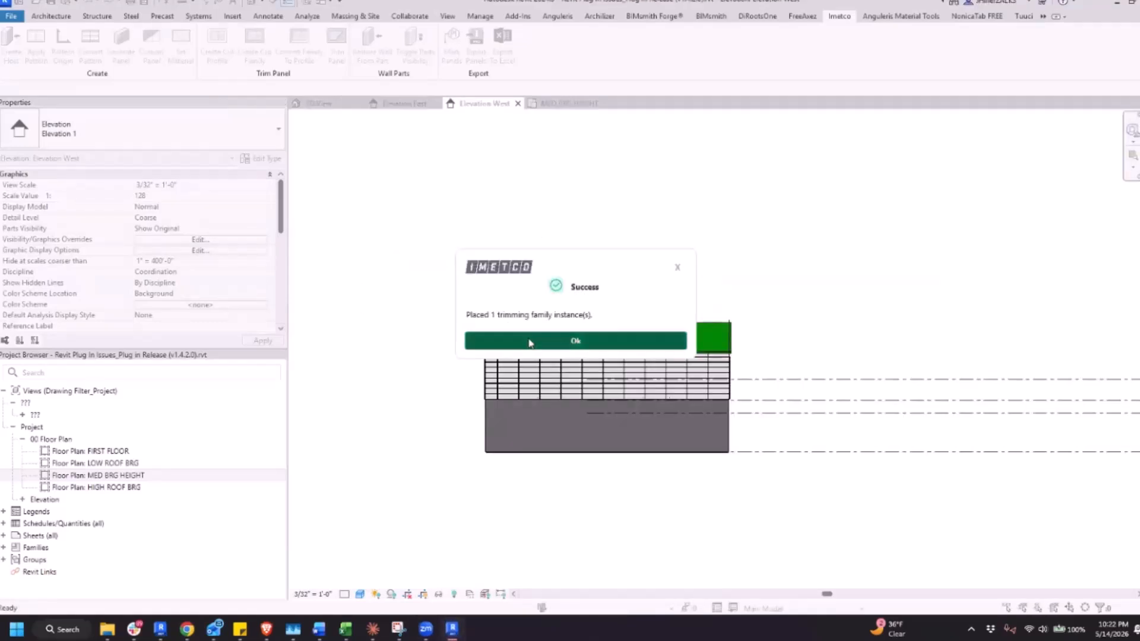
pyautogui.press('Escape')
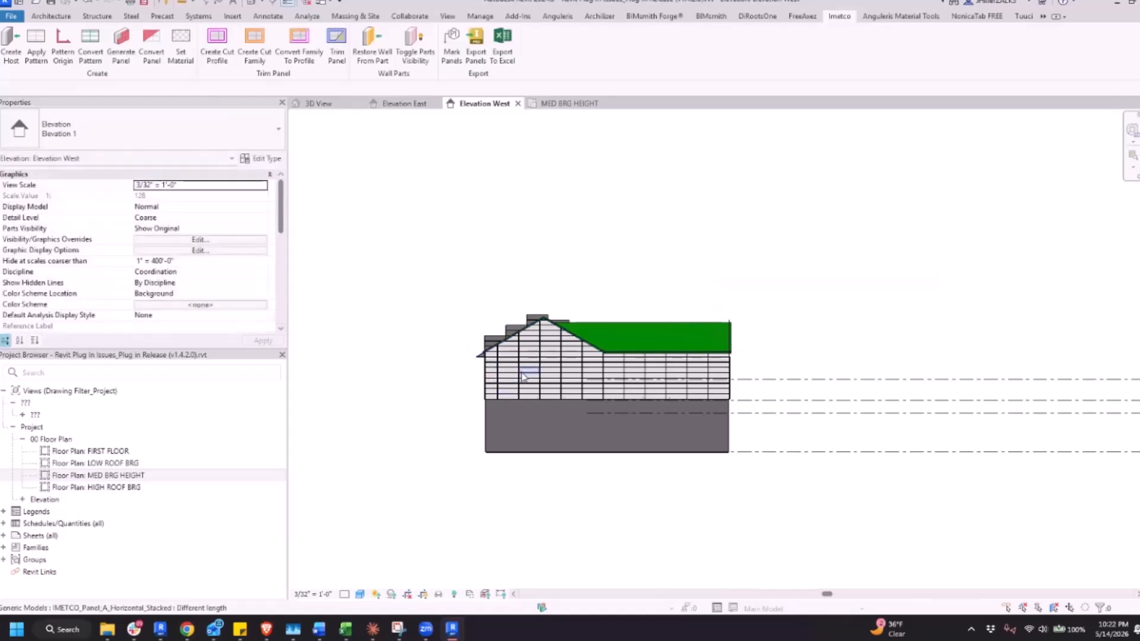
# Examine the TRIMMING_PANELS_1 family against the gable wall panels and roof in the 3D view
pyautogui.scroll(2, 505, 374)
pyautogui.click(339, 105)
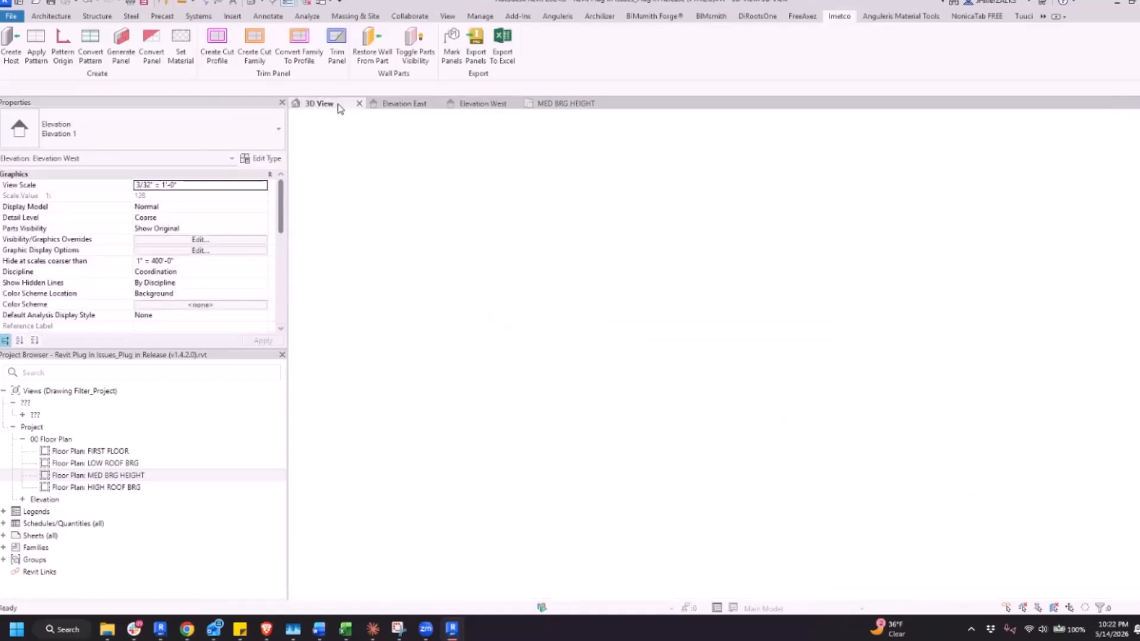
pyautogui.scroll(-3, 595, 371)
pyautogui.keyDown('shift'); pyautogui.moveTo(632, 279); pyautogui.dragTo(532, 265, button='middle'); pyautogui.keyUp('shift')
pyautogui.scroll(3, 522, 268)
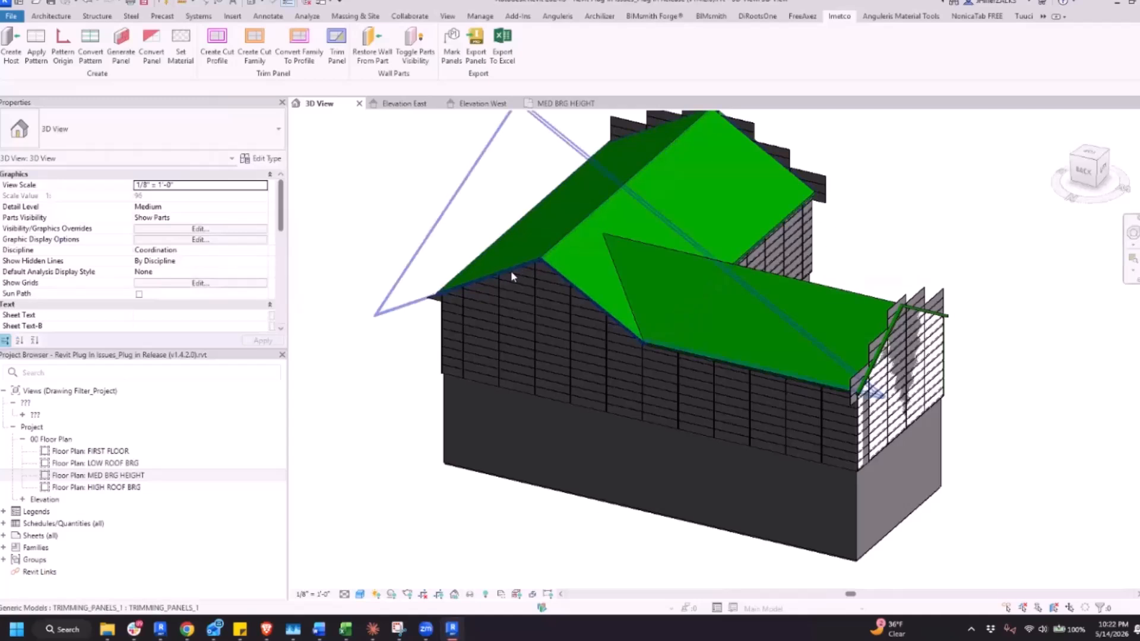
pyautogui.click(510, 269)
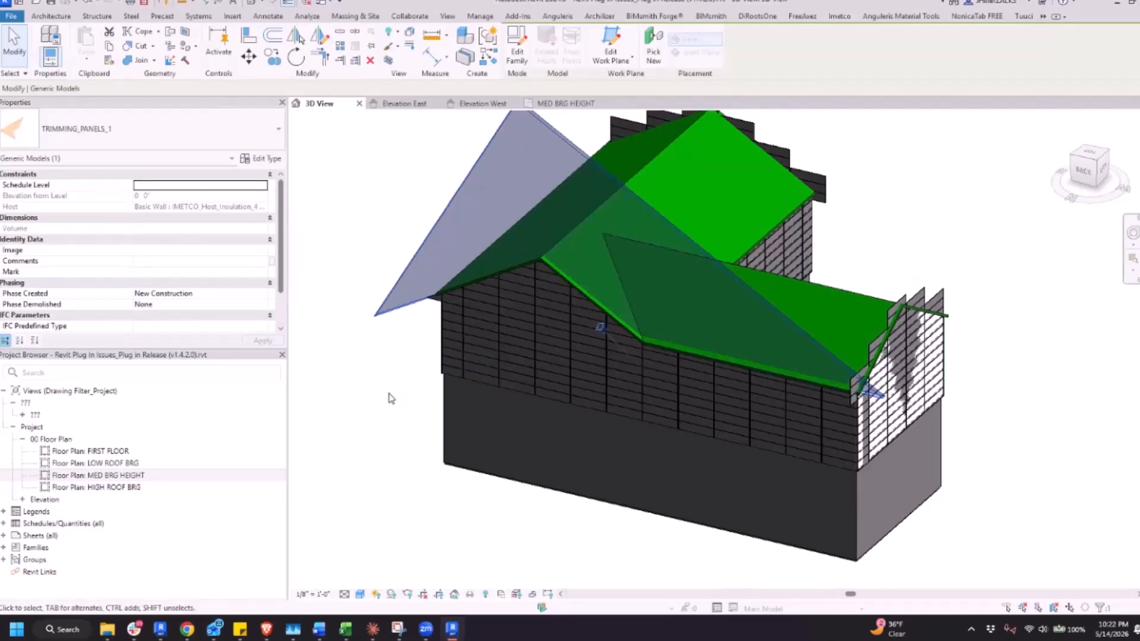
pyautogui.scroll(-2, 392, 468)
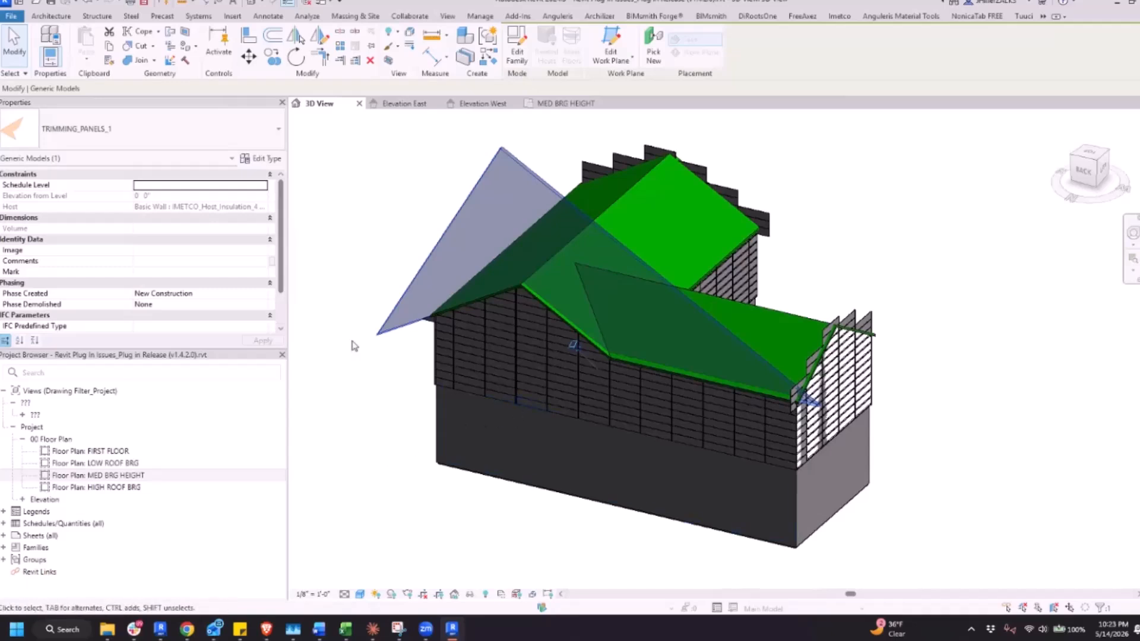
pyautogui.scroll(3, 432, 333)
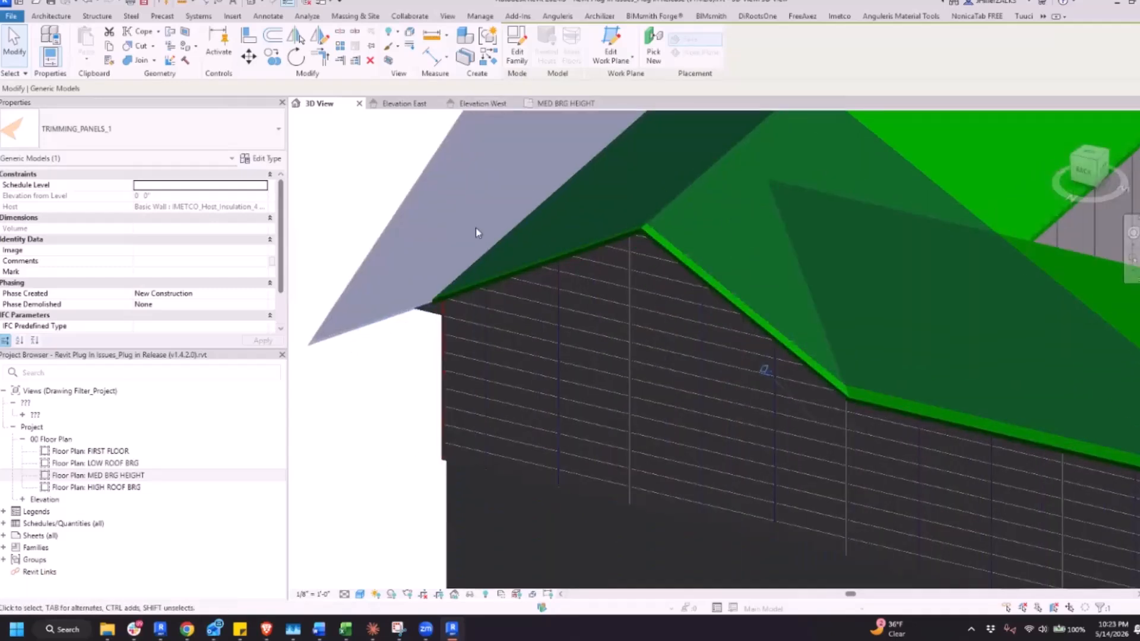
# Inspect the cut panels and the leftover panel corner at the left eave in Elevation West
pyautogui.click(467, 104)
pyautogui.scroll(3, 500, 373)
pyautogui.scroll(-2, 500, 373)
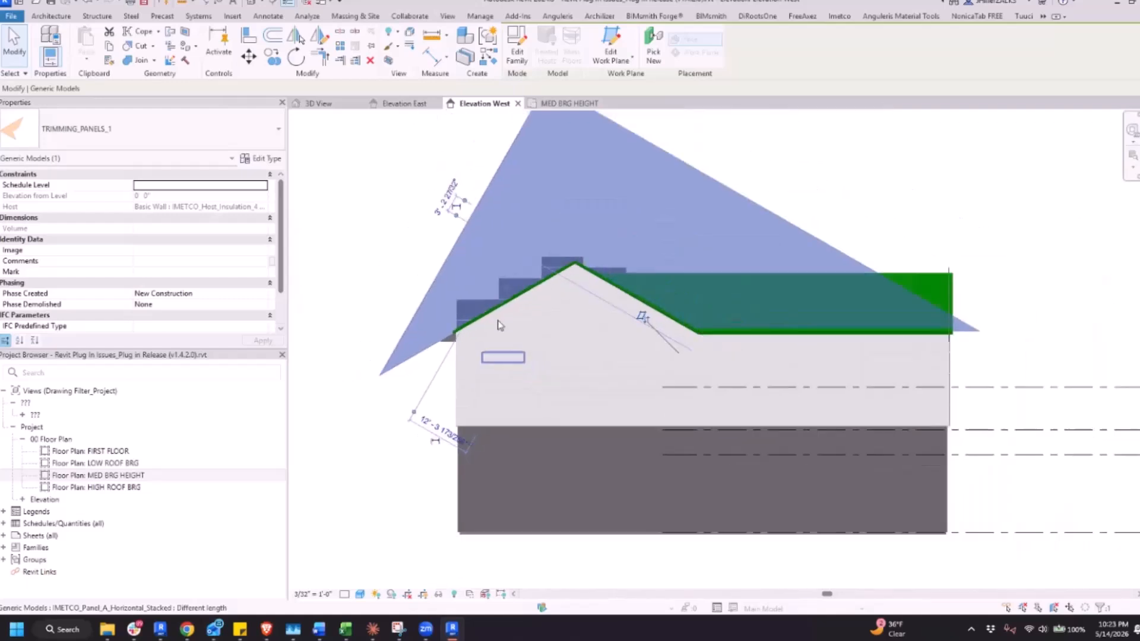
pyautogui.click(342, 199)
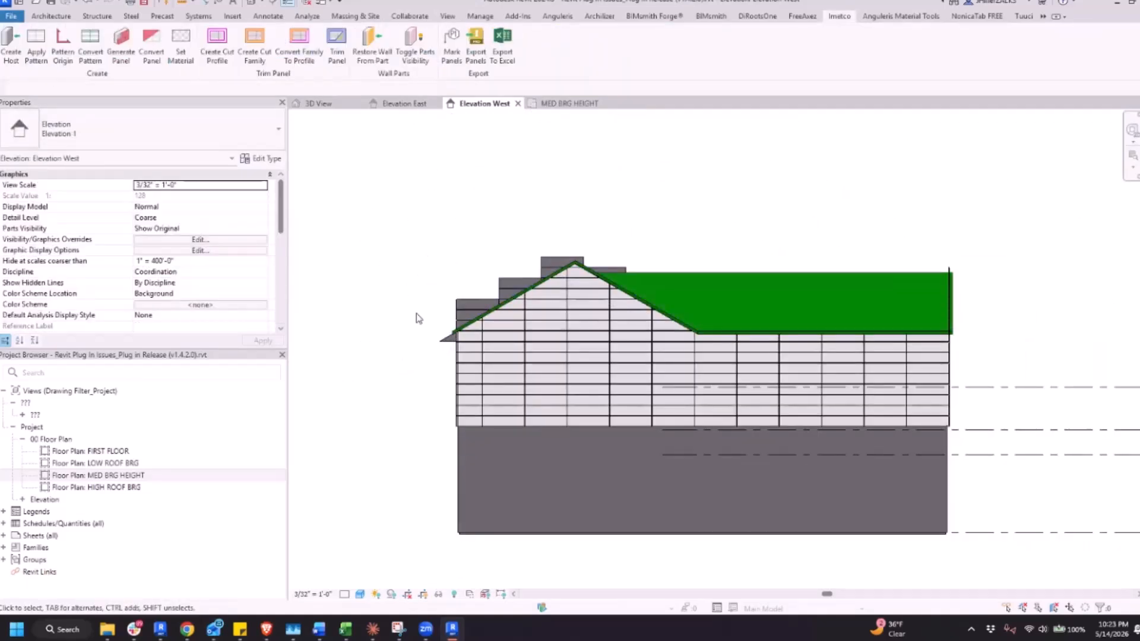
pyautogui.click(449, 343)
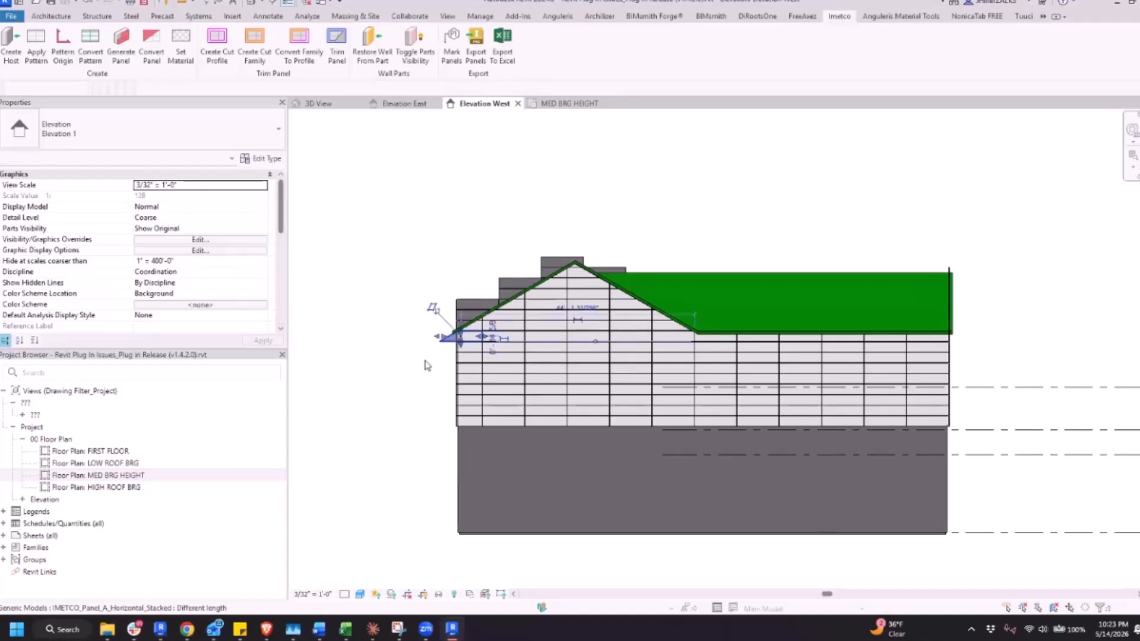
pyautogui.click(437, 367)
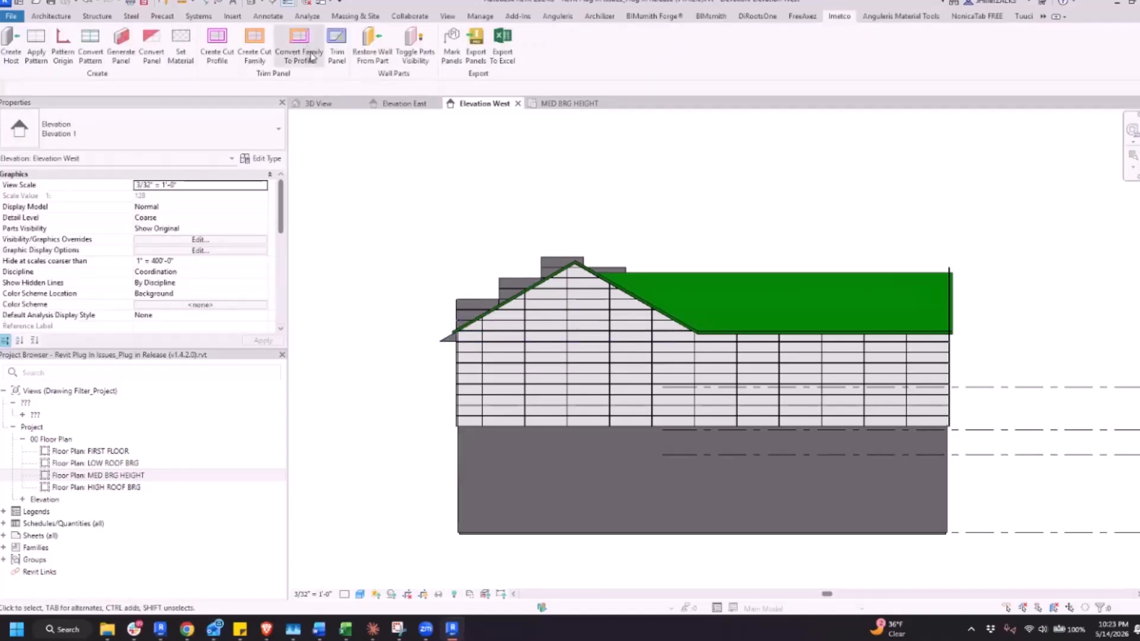
# Convert the TRIMMING_PANELS_1 family on the gable wall back to a trim line profile
pyautogui.click(303, 61)
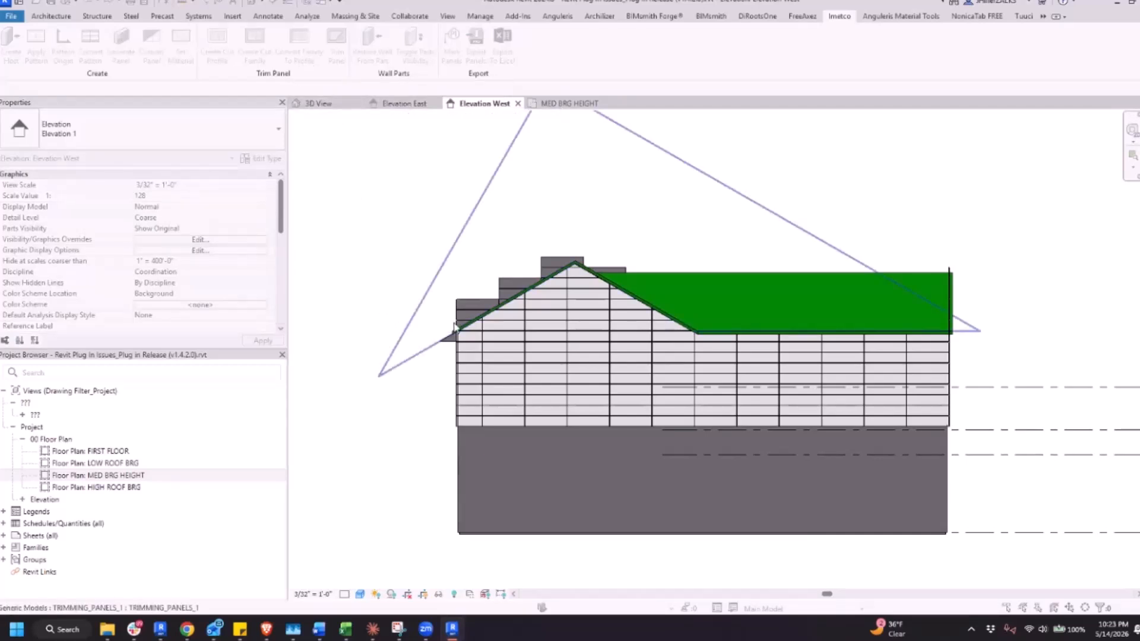
pyautogui.click(435, 292)
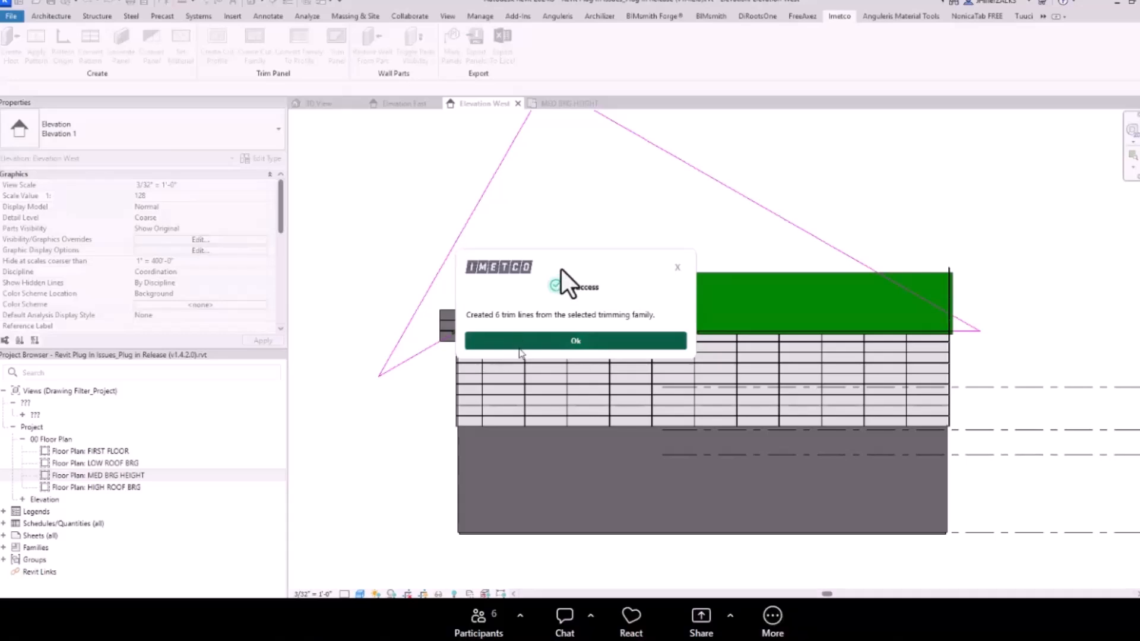
pyautogui.click(472, 343)
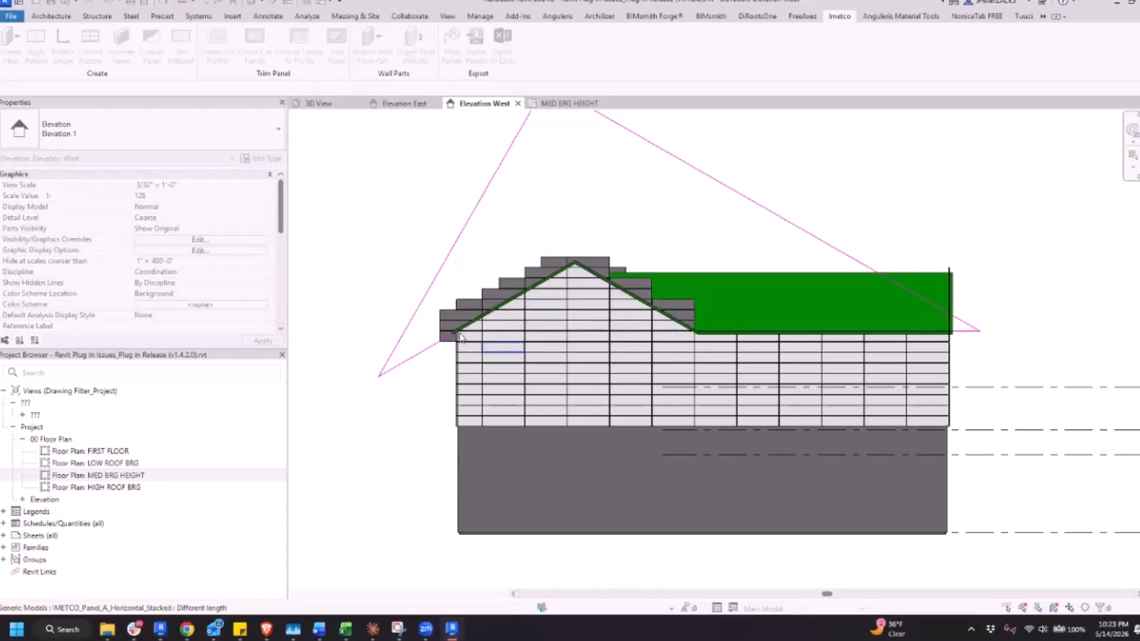
# Draw an IMETCO_Trim line about 6'-10" long horizontally from the sloped trim line to the wall's left edge, continuing vertically to the roof underside
pyautogui.scroll(5, 457, 335)
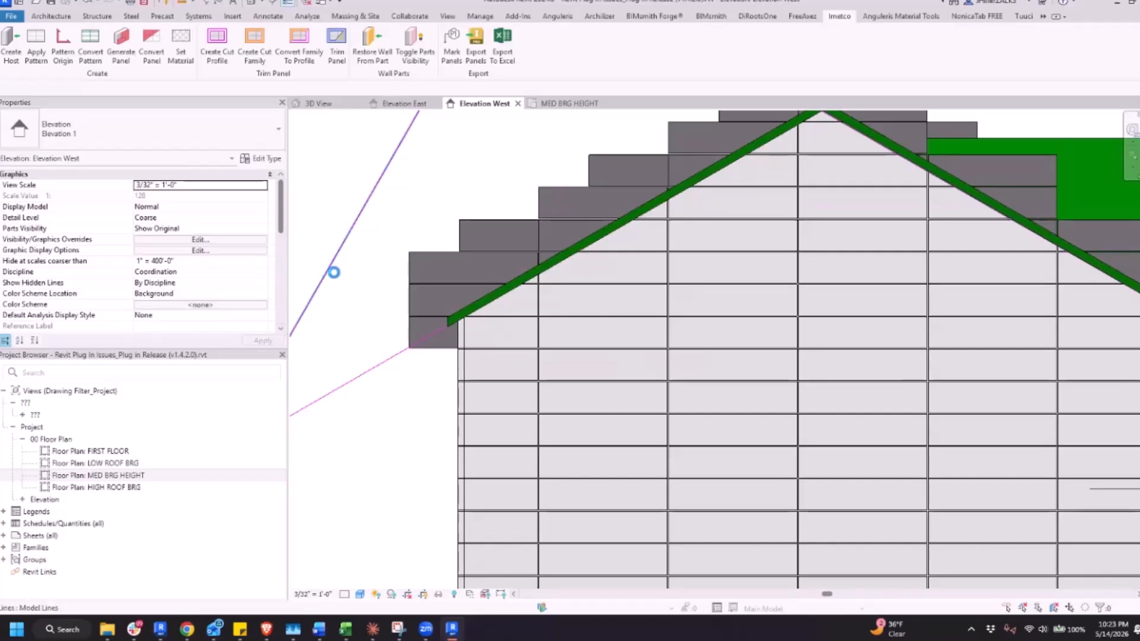
pyautogui.click(407, 398)
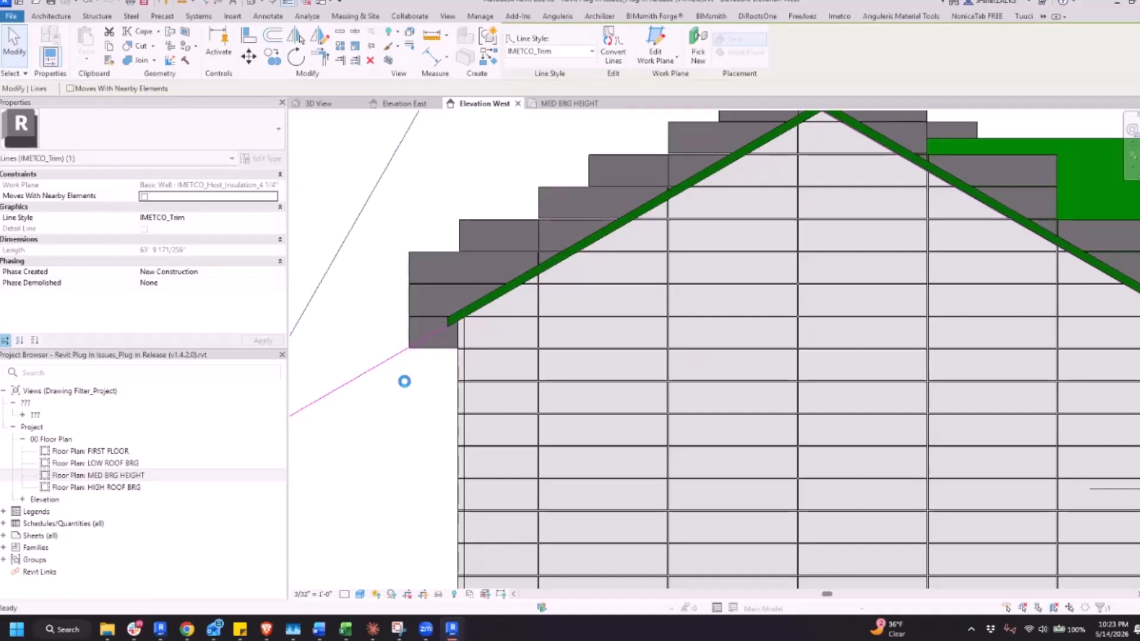
pyautogui.press('c')
pyautogui.press('s')
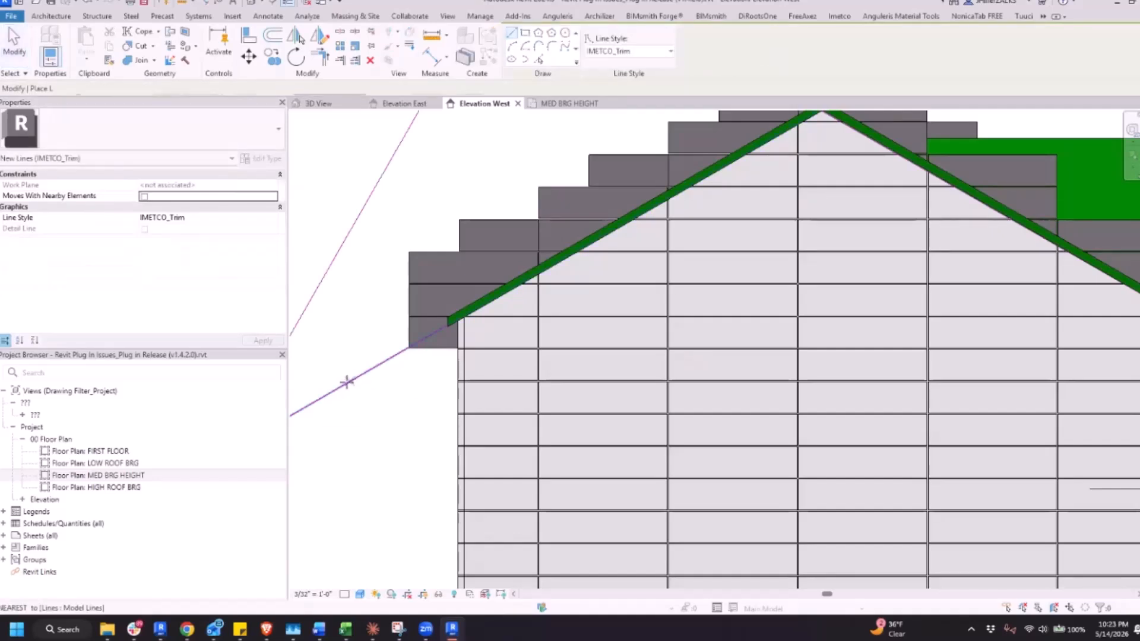
pyautogui.click(347, 382)
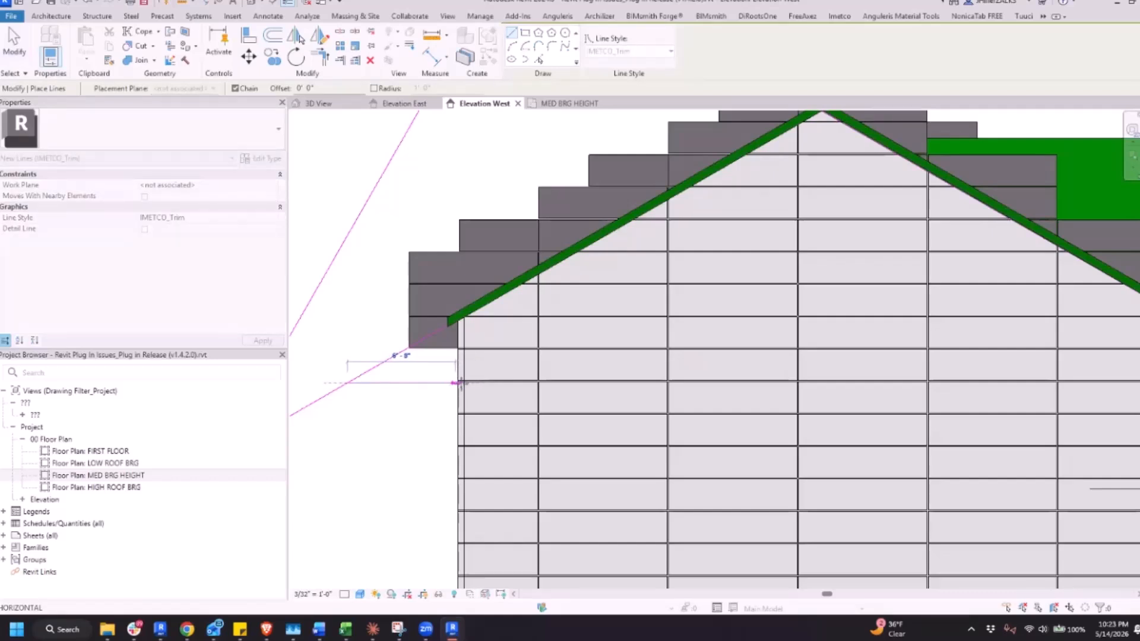
pyautogui.scroll(5, 461, 383)
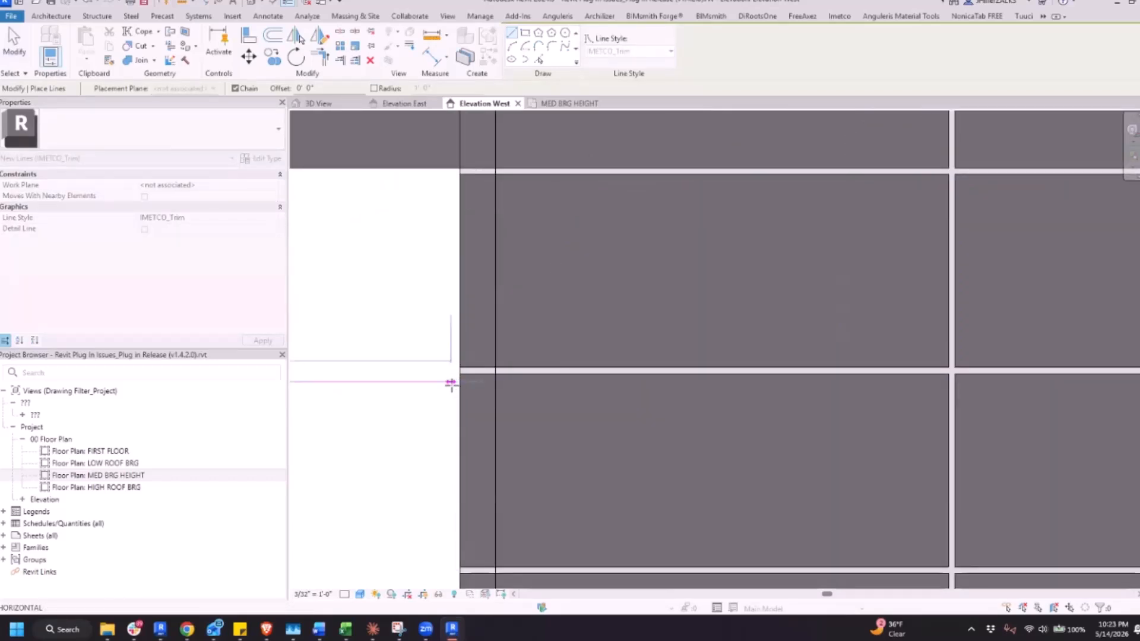
pyautogui.scroll(-4, 423, 384)
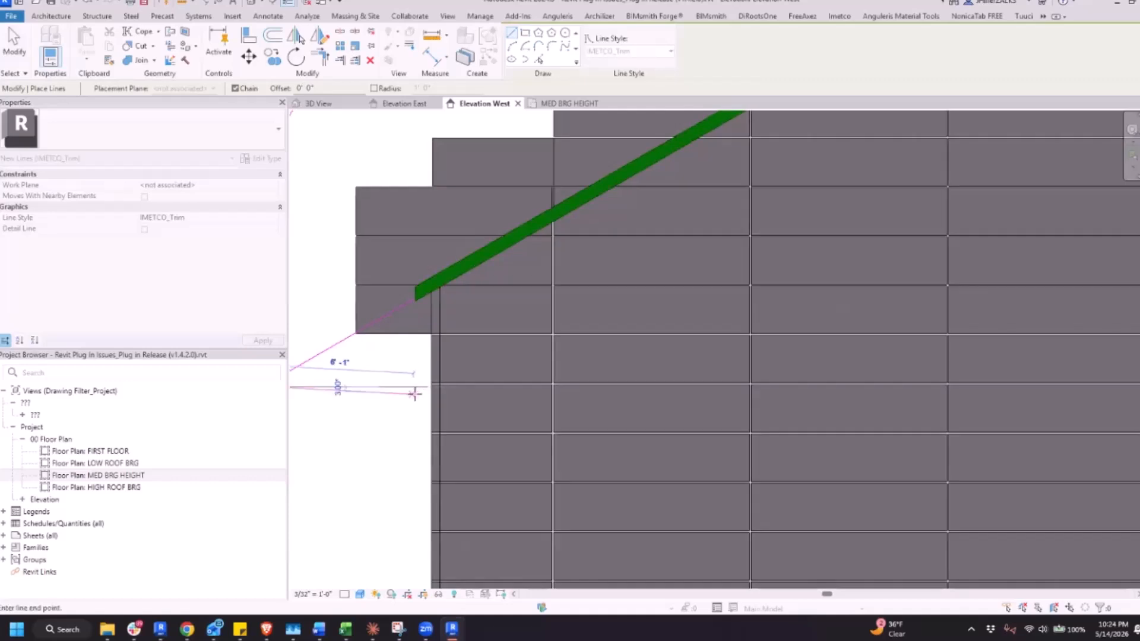
pyautogui.scroll(2, 427, 387)
pyautogui.scroll(2, 428, 387)
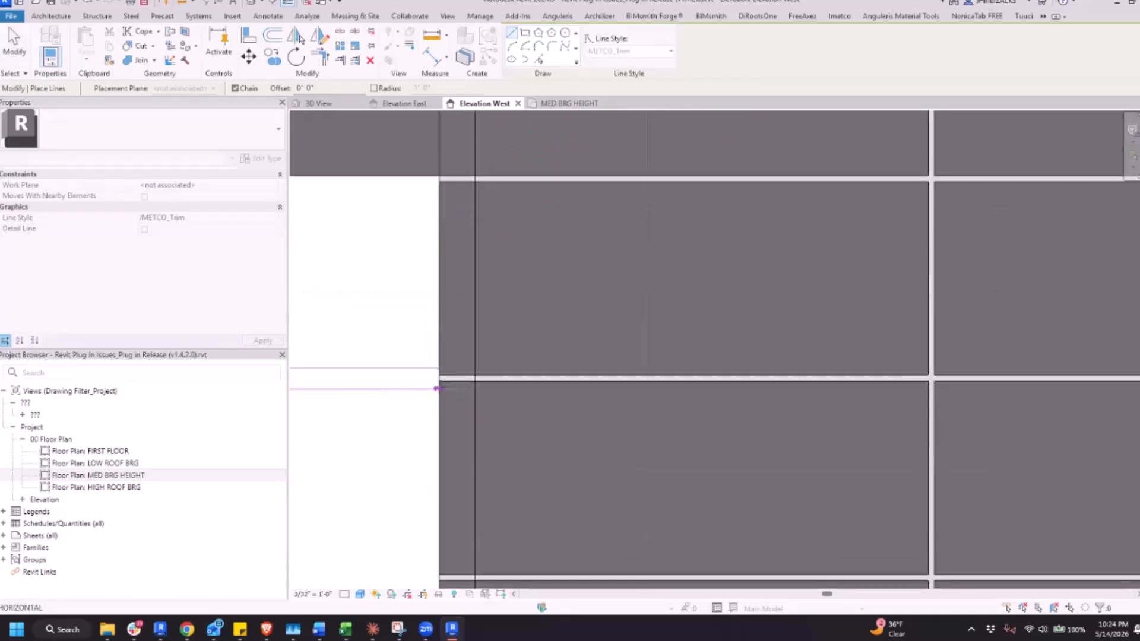
pyautogui.scroll(-3, 437, 386)
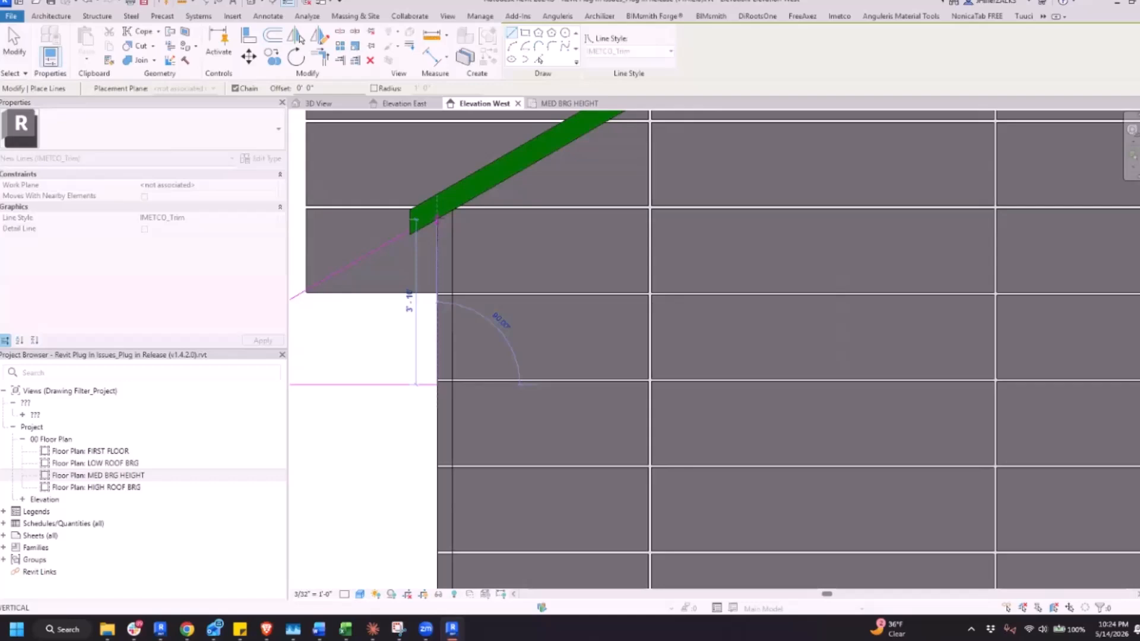
pyautogui.press('Escape')
pyautogui.press('Escape')
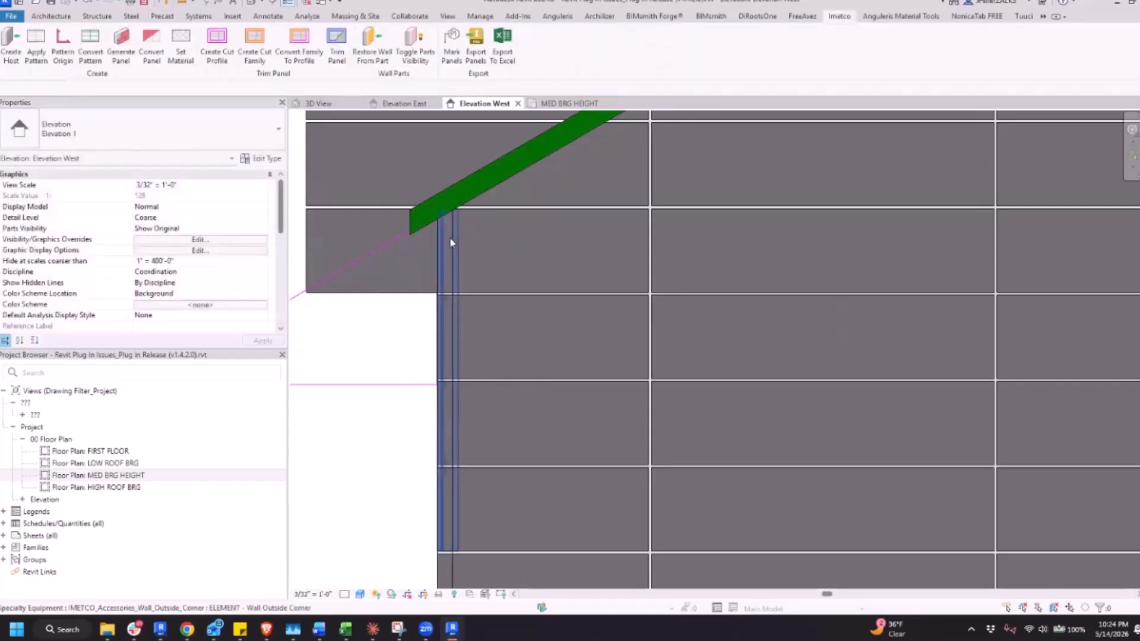
# Split the sloped trim line near the left eave and trim its pieces to corners with the new horizontal and vertical trim lines
pyautogui.scroll(-2, 450, 237)
pyautogui.press('s')
pyautogui.press('l')
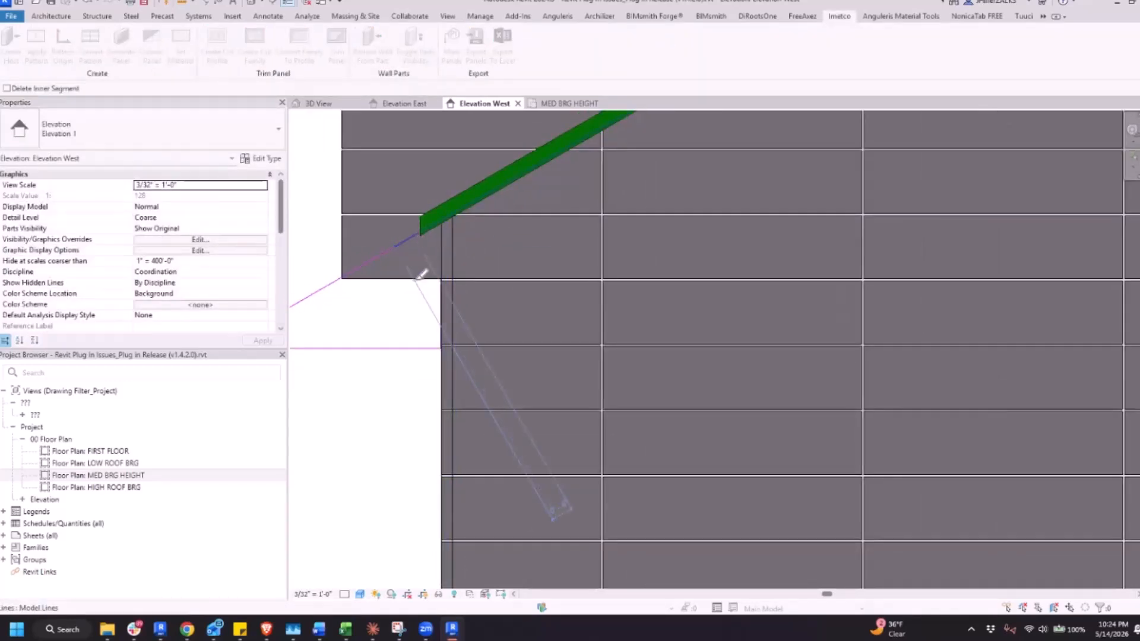
pyautogui.scroll(-1, 421, 275)
pyautogui.scroll(-1, 312, 302)
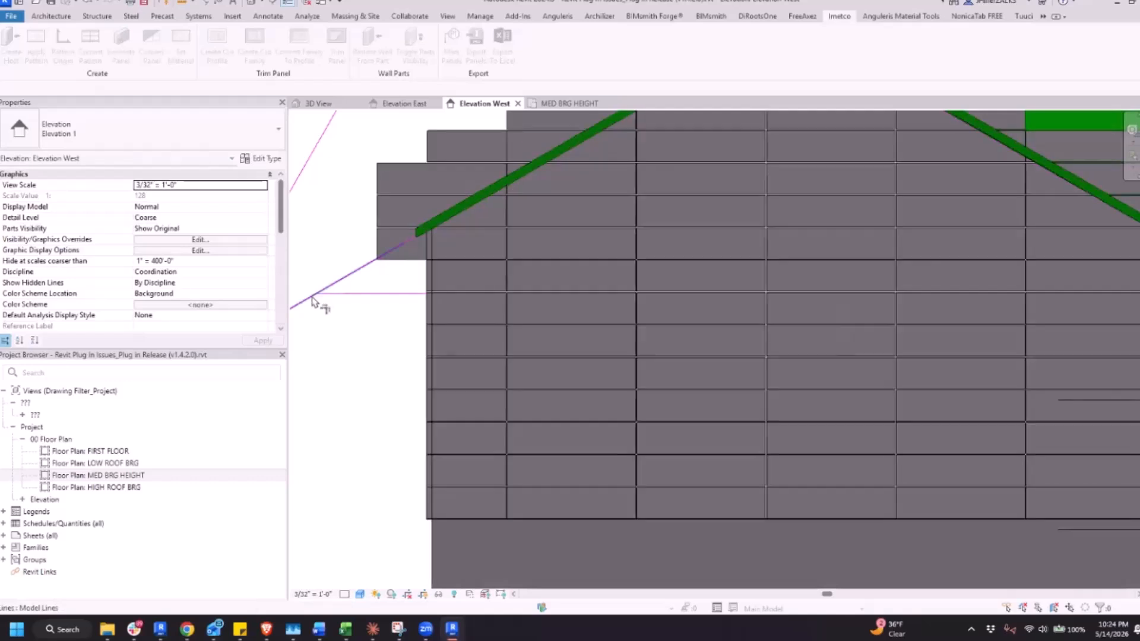
pyautogui.press('t')
pyautogui.press('r')
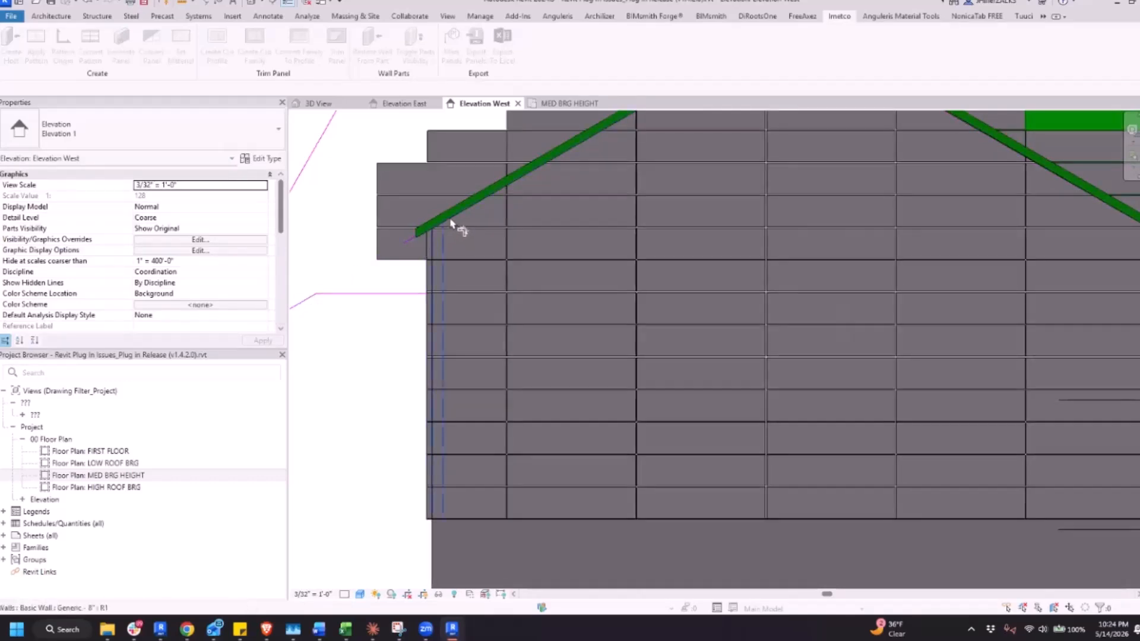
pyautogui.click(427, 251)
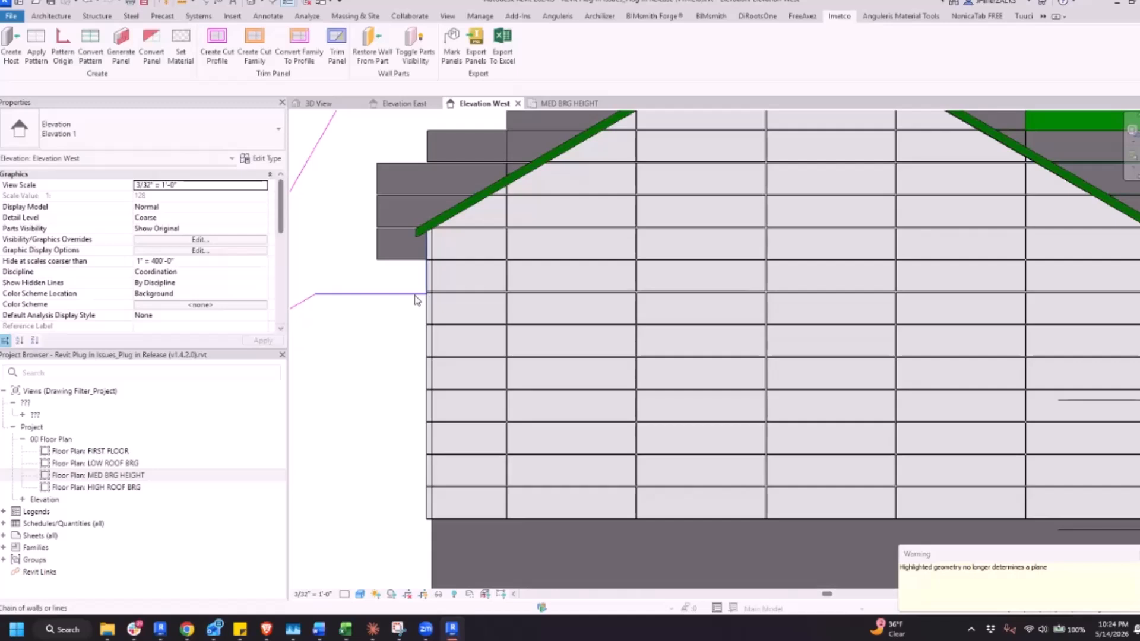
# Switch Elevation West to the Wireframe visual style and examine how the trim lines meet at the left eave
pyautogui.scroll(-3, 451, 245)
pyautogui.scroll(3, 451, 240)
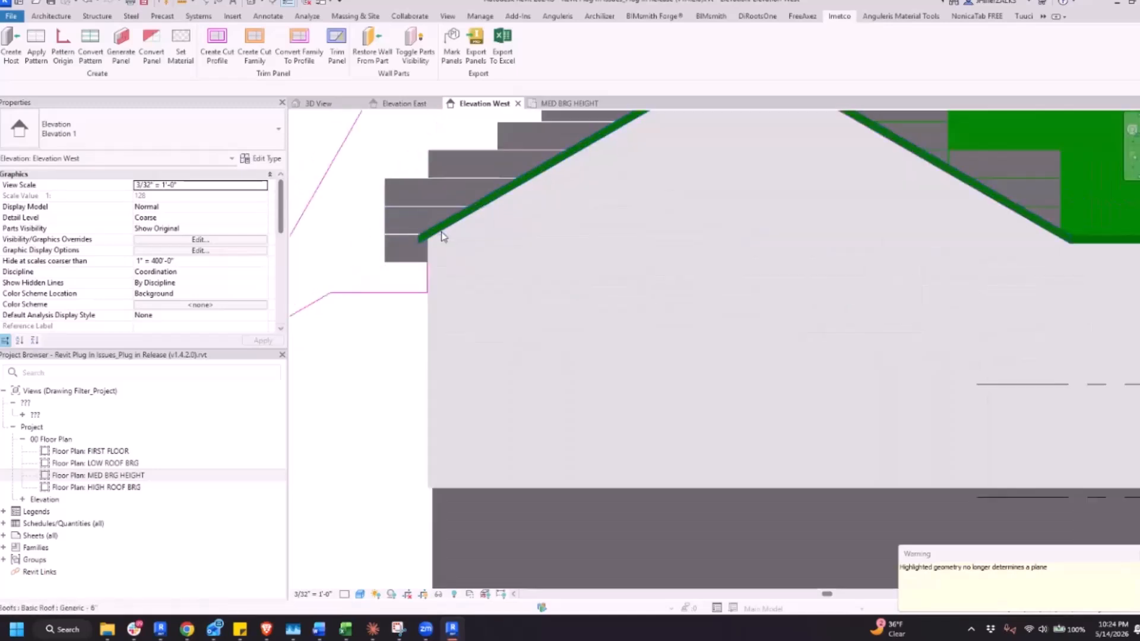
pyautogui.click(378, 521)
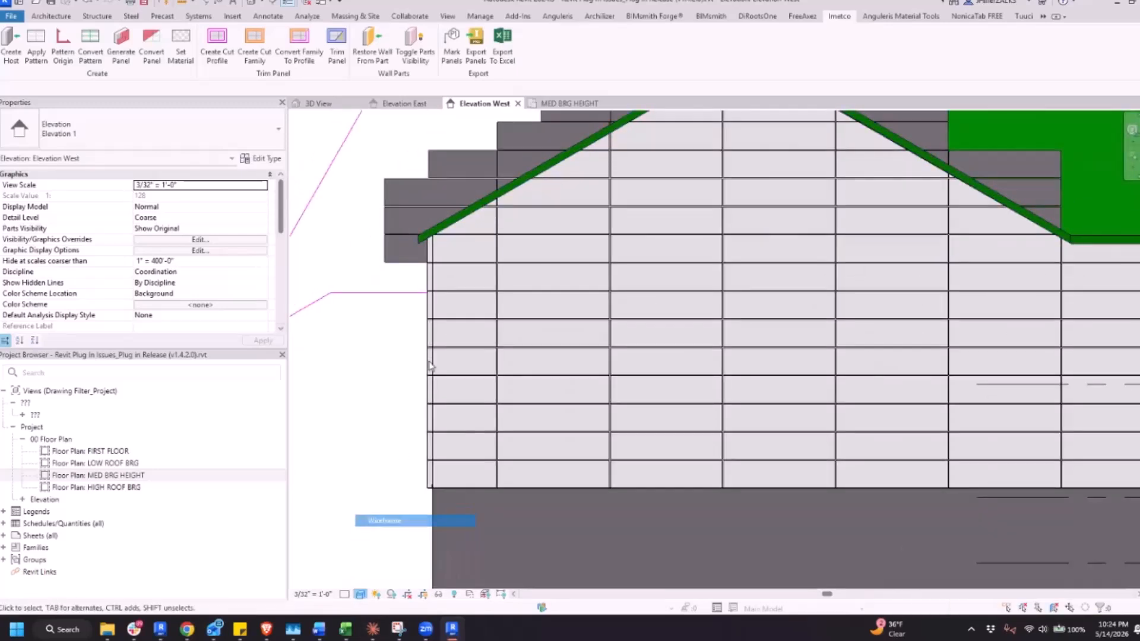
pyautogui.scroll(5, 455, 305)
pyautogui.scroll(2, 454, 305)
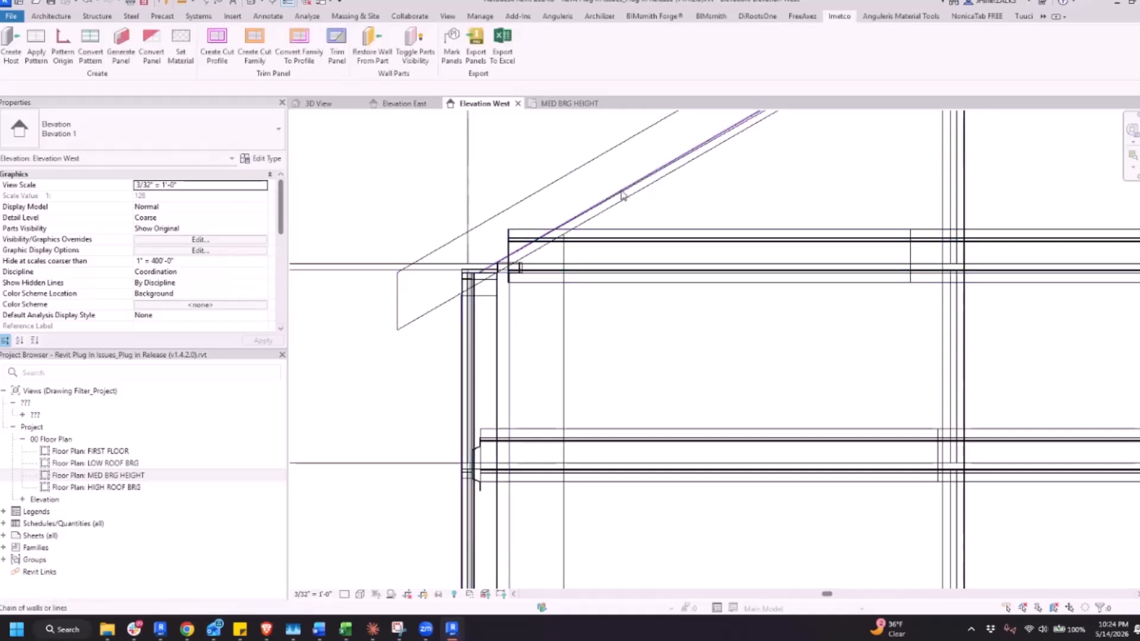
pyautogui.scroll(-4, 622, 196)
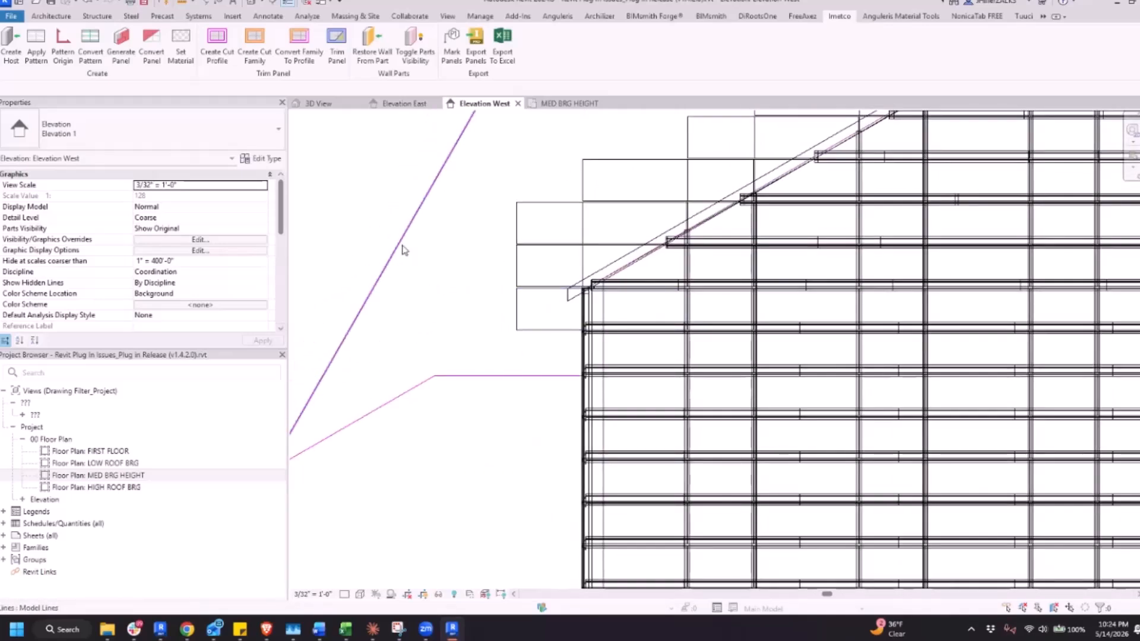
# Check whether the horizontal trim line at the left eave connects to its neighbouring trim lines as a continuous chain
pyautogui.press('Tab')
pyautogui.press('Tab')
pyautogui.press('Tab')
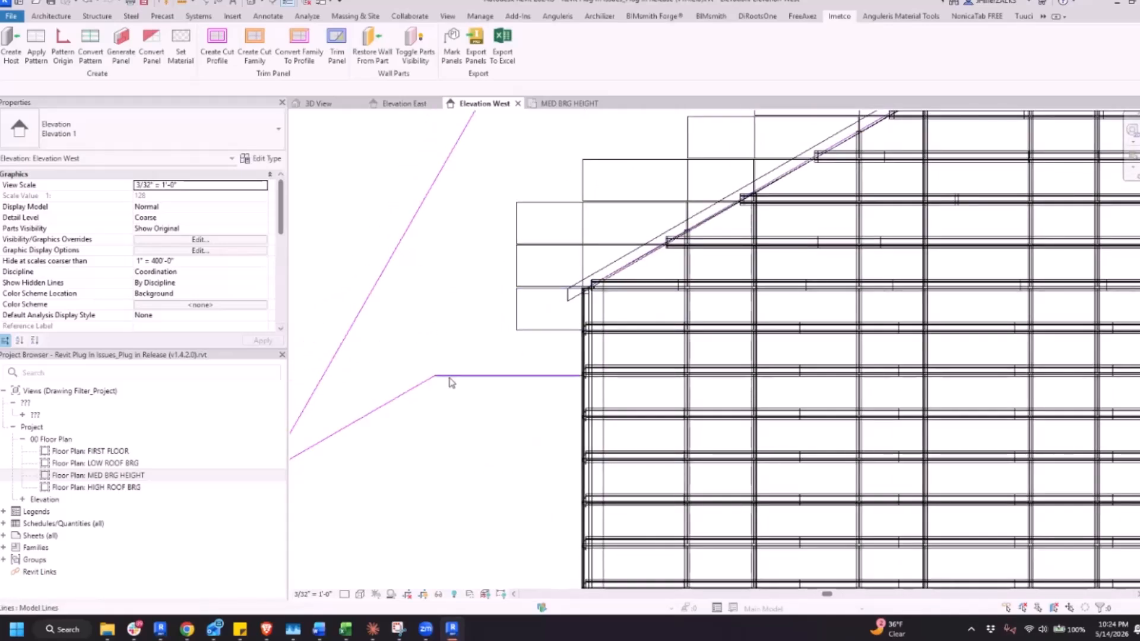
pyautogui.click(576, 319)
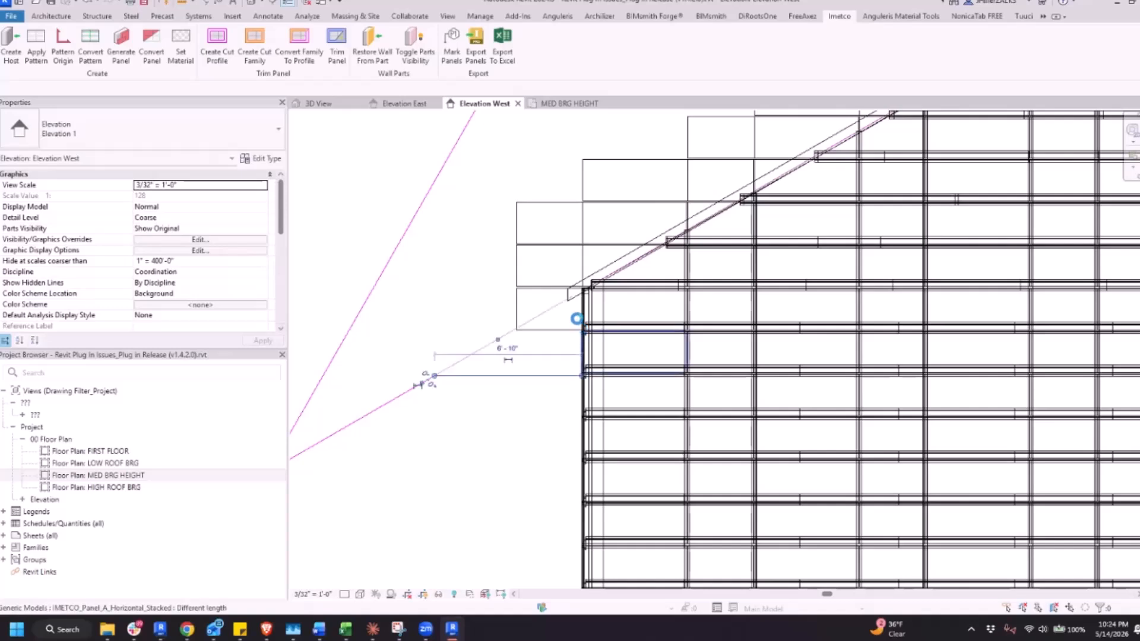
pyautogui.click(580, 312)
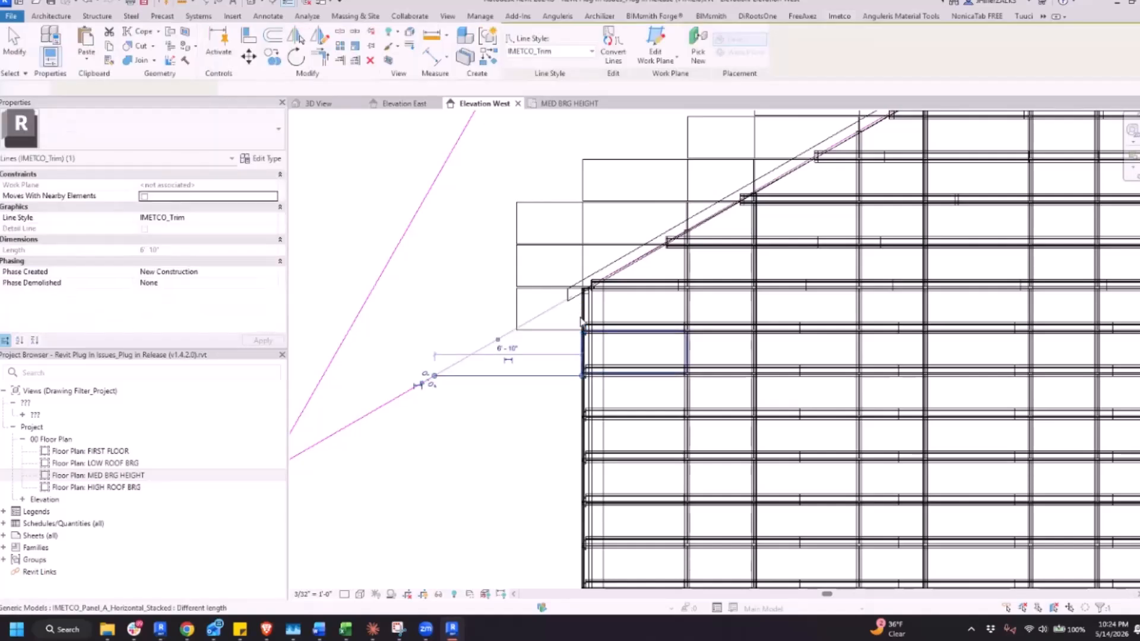
pyautogui.click(408, 455)
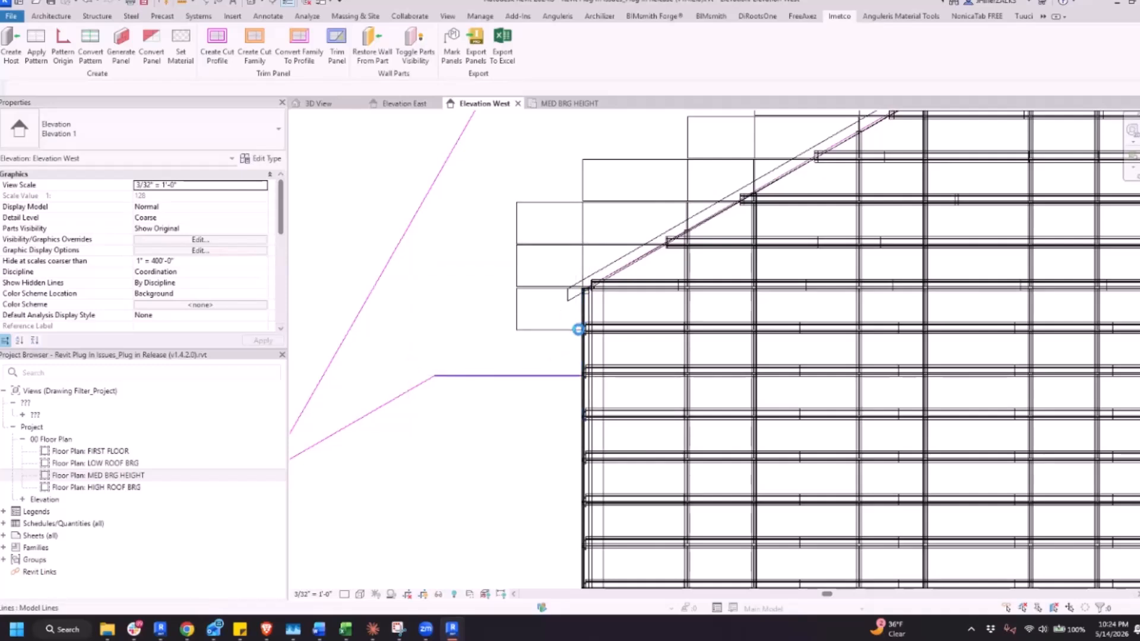
pyautogui.click(578, 329)
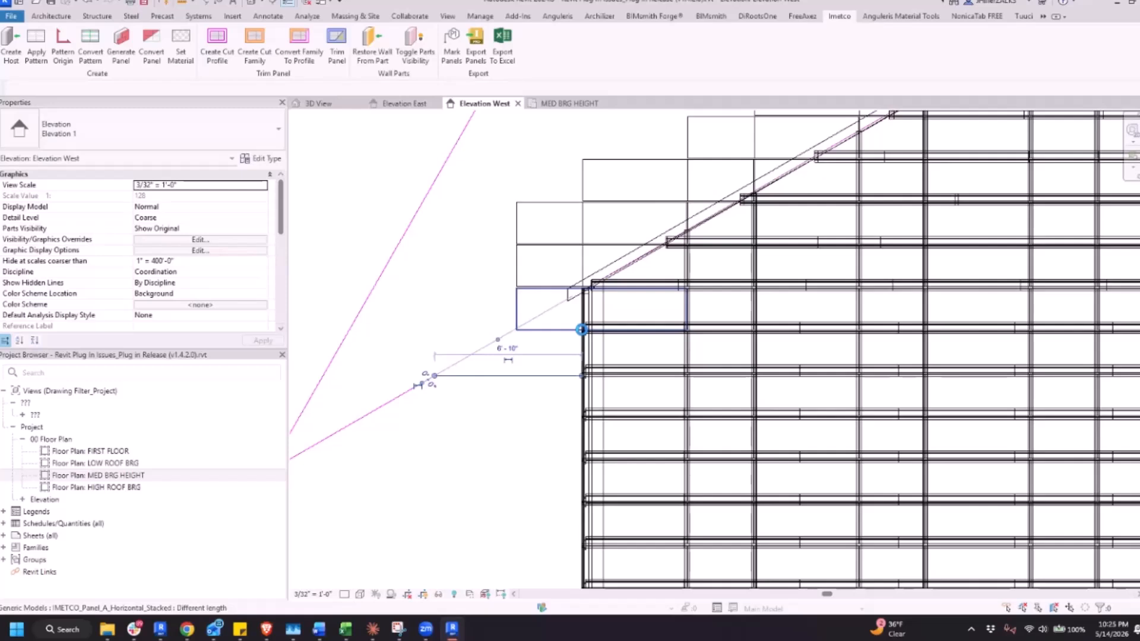
pyautogui.click(444, 340)
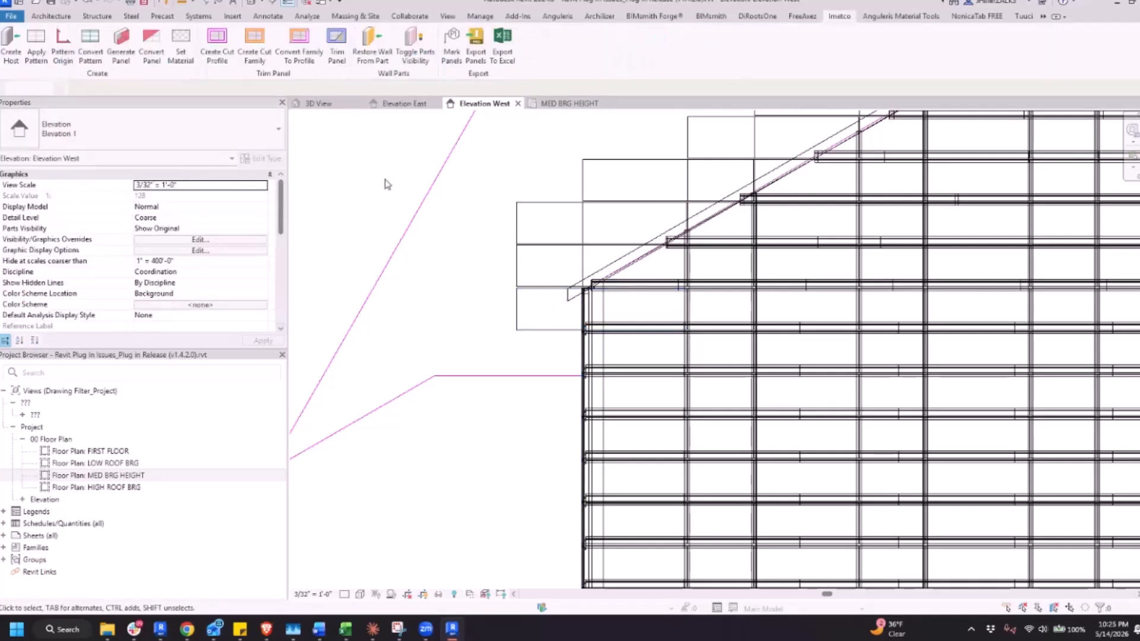
# Try to create a cut family on the gable host wall's face from all the reshaped trim lines above the roofline
pyautogui.scroll(-3, 387, 184)
pyautogui.scroll(-2, 438, 216)
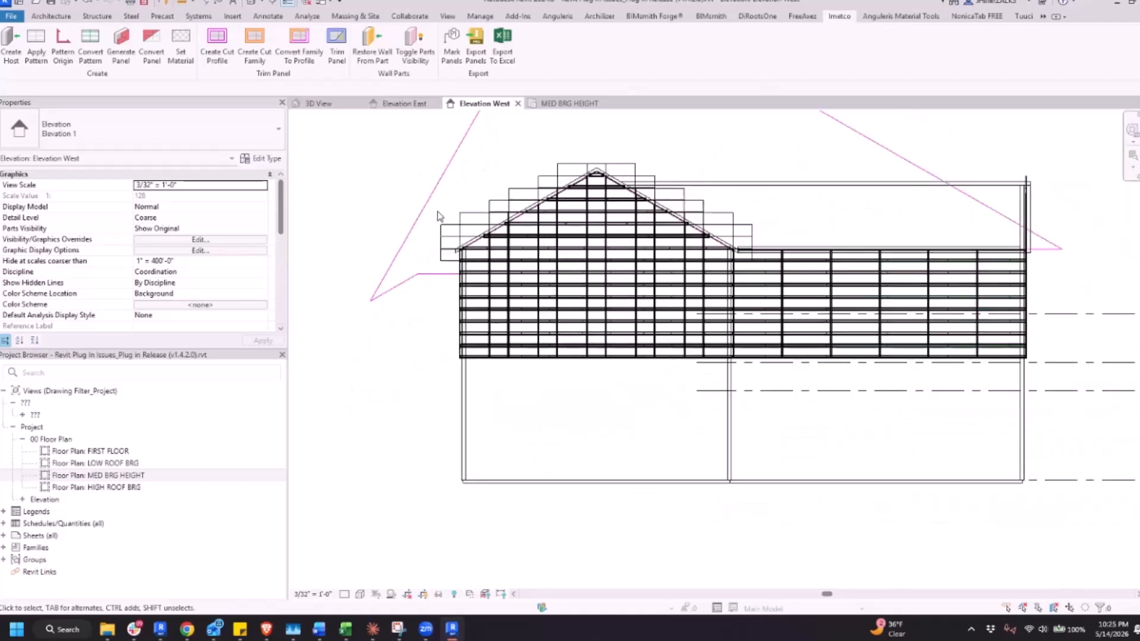
pyautogui.scroll(-2, 462, 243)
pyautogui.moveTo(430, 344); pyautogui.dragTo(419, 383, button='middle')
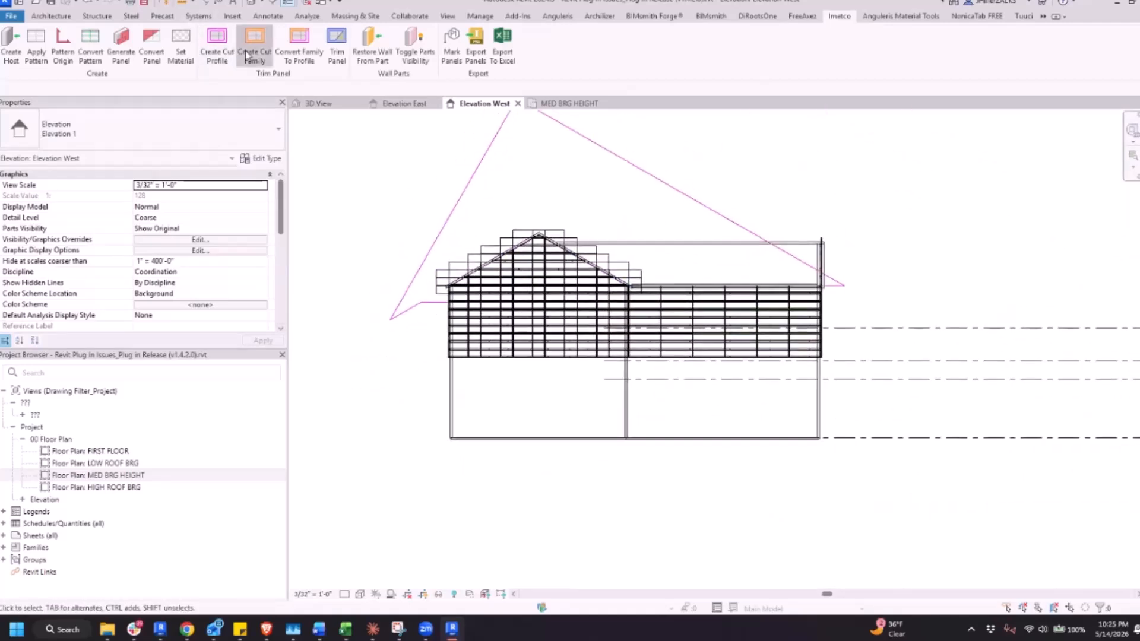
pyautogui.click(247, 55)
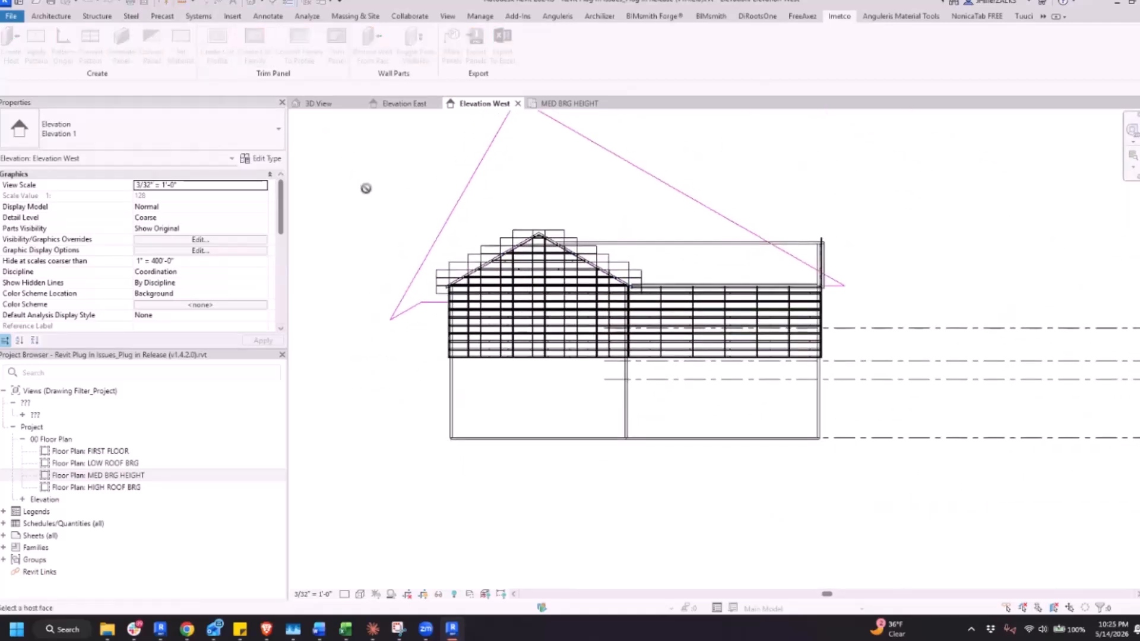
pyautogui.click(473, 337)
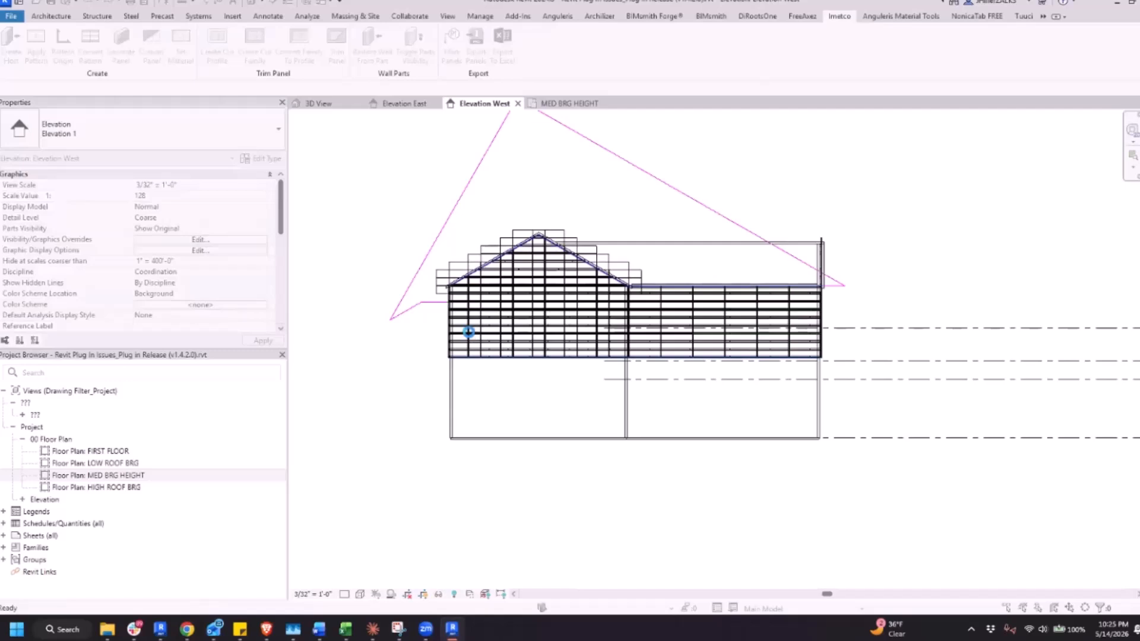
pyautogui.scroll(-2, 469, 333)
pyautogui.moveTo(335, 136); pyautogui.dragTo(772, 393)
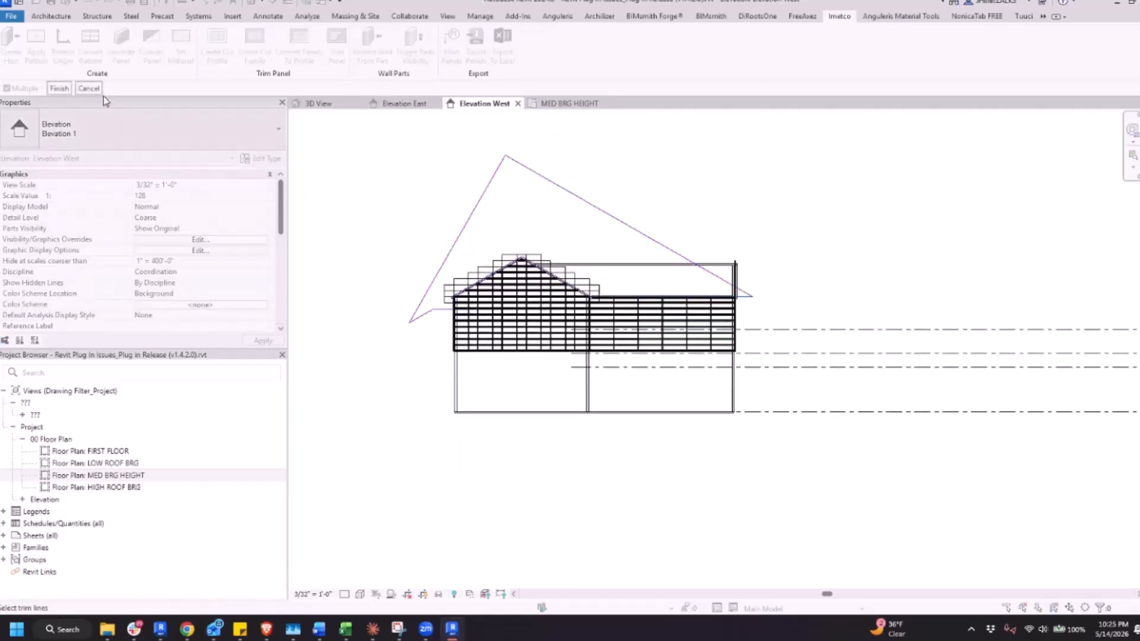
pyautogui.click(61, 90)
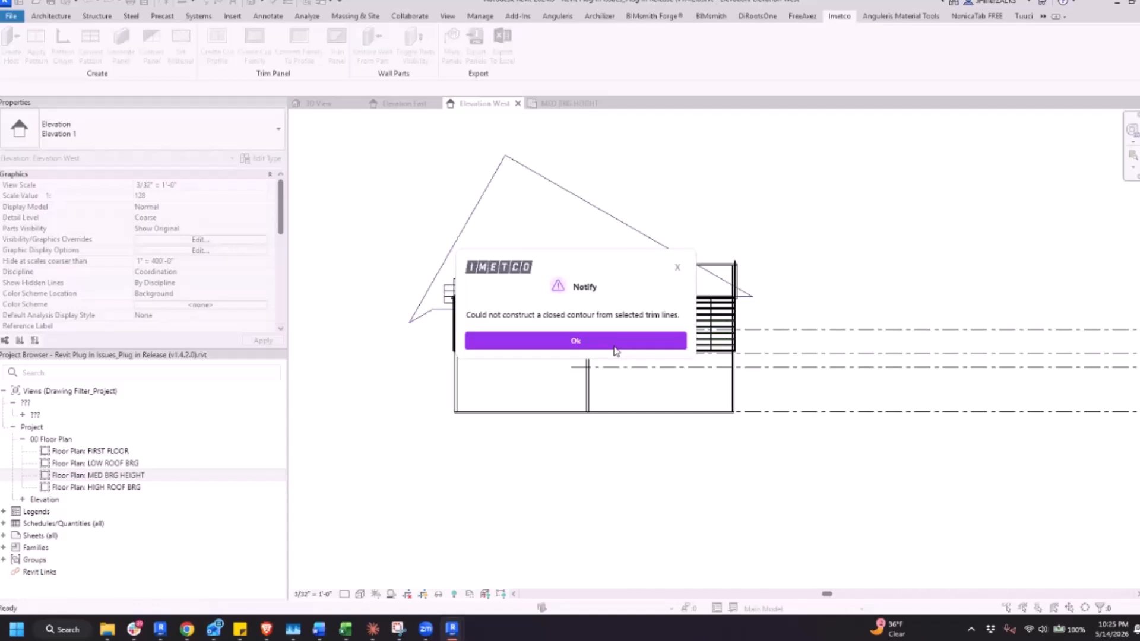
pyautogui.click(616, 350)
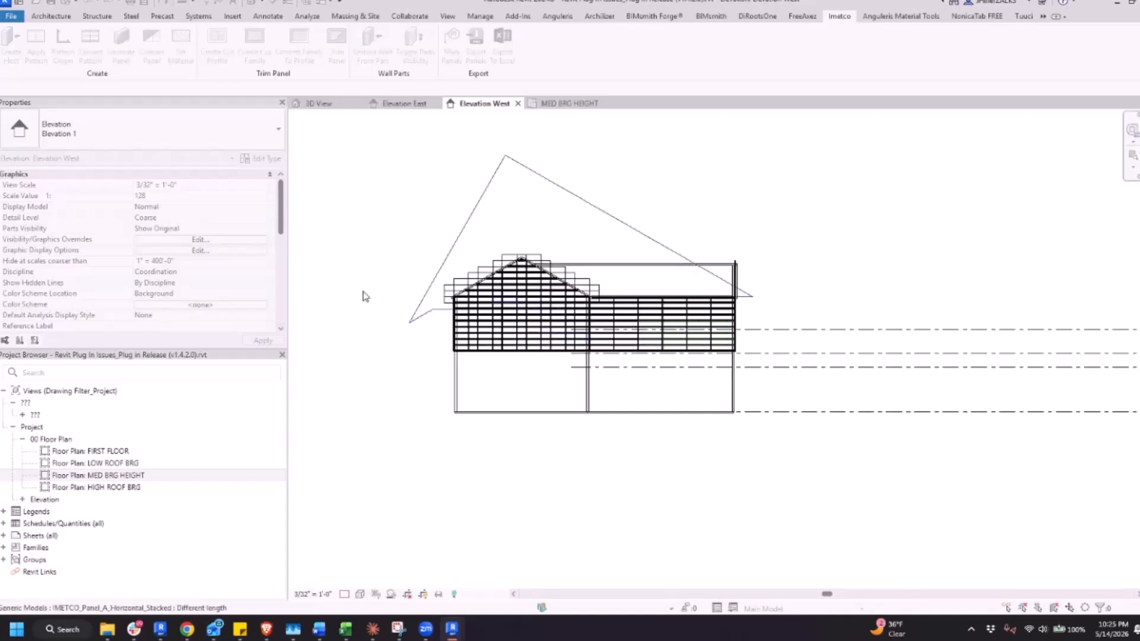
# Set Elevation West to the Hidden Line visual style and delete the horizontal trim line at the left eave
pyautogui.scroll(3, 434, 326)
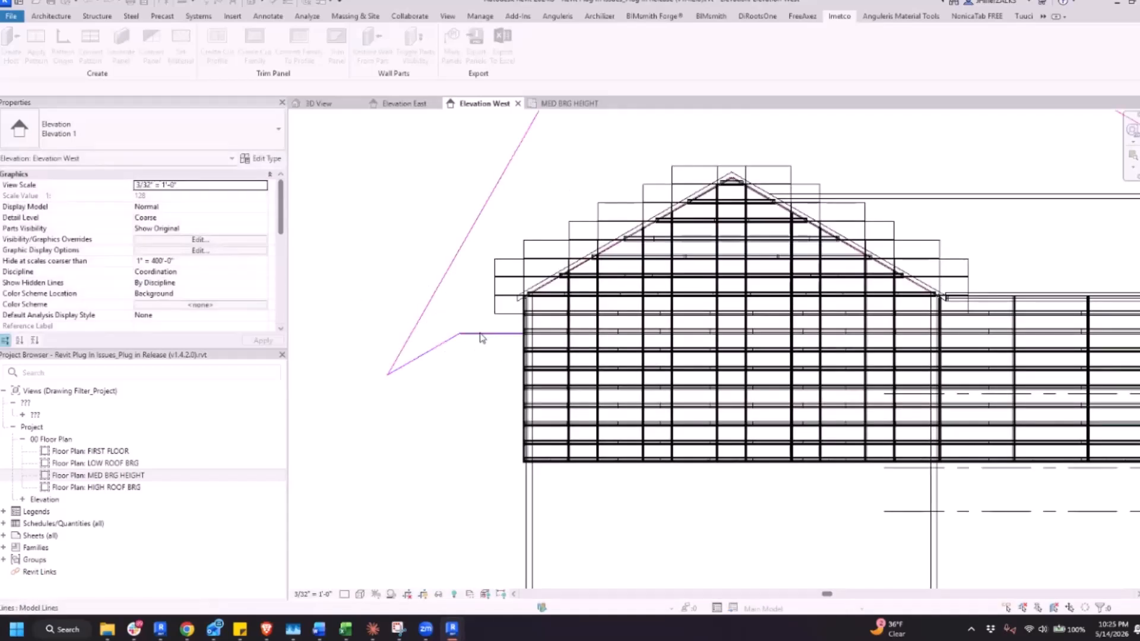
pyautogui.click(358, 596)
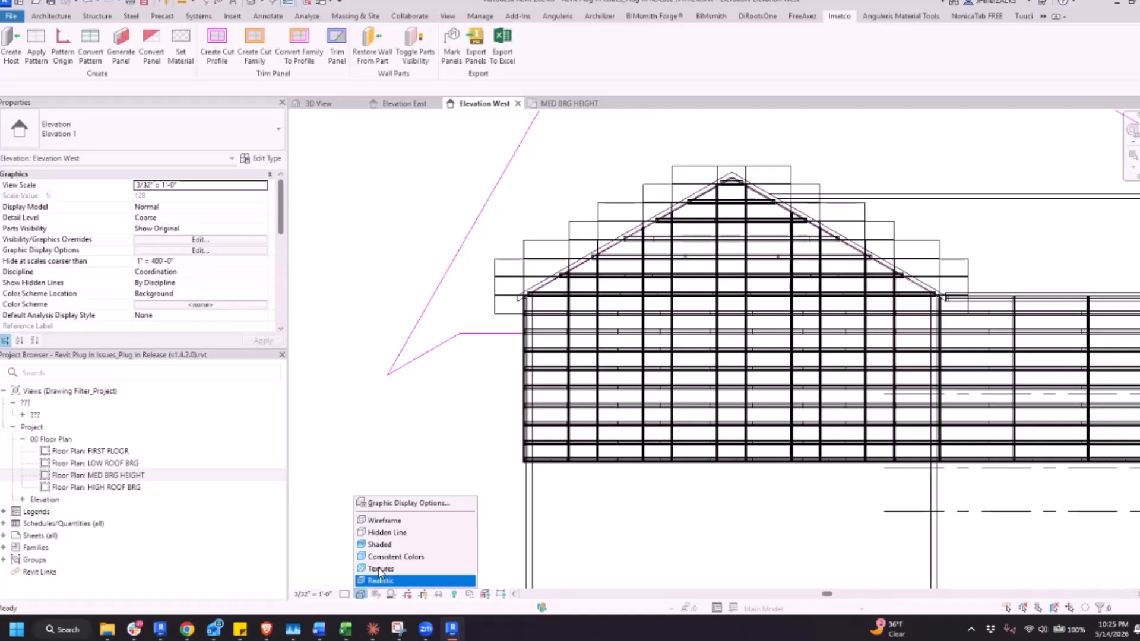
pyautogui.click(397, 533)
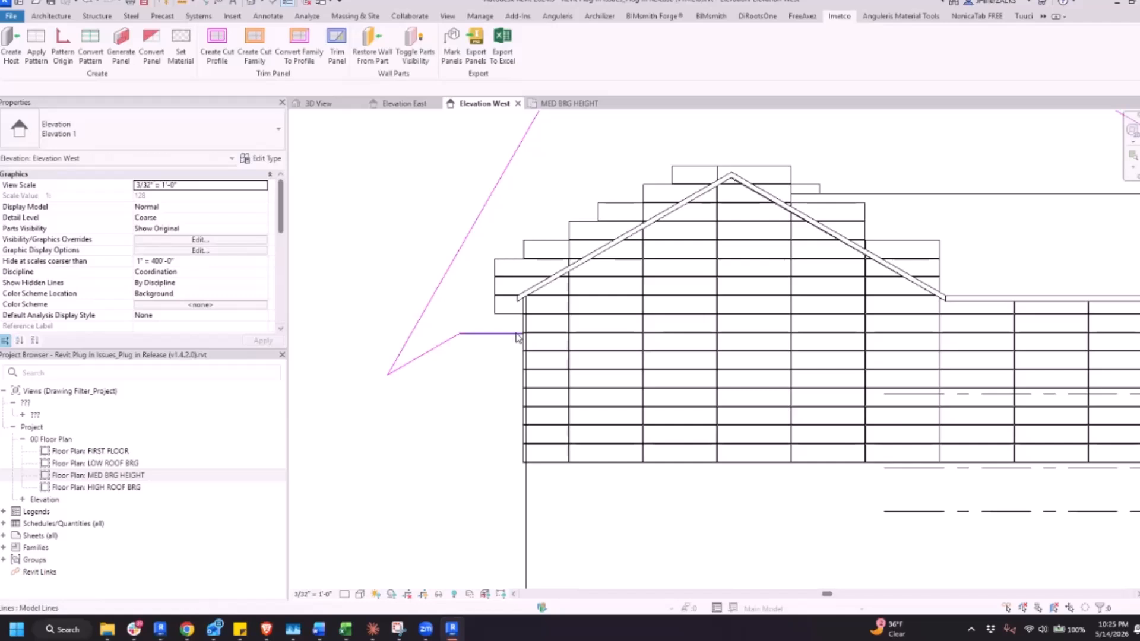
pyautogui.click(505, 334)
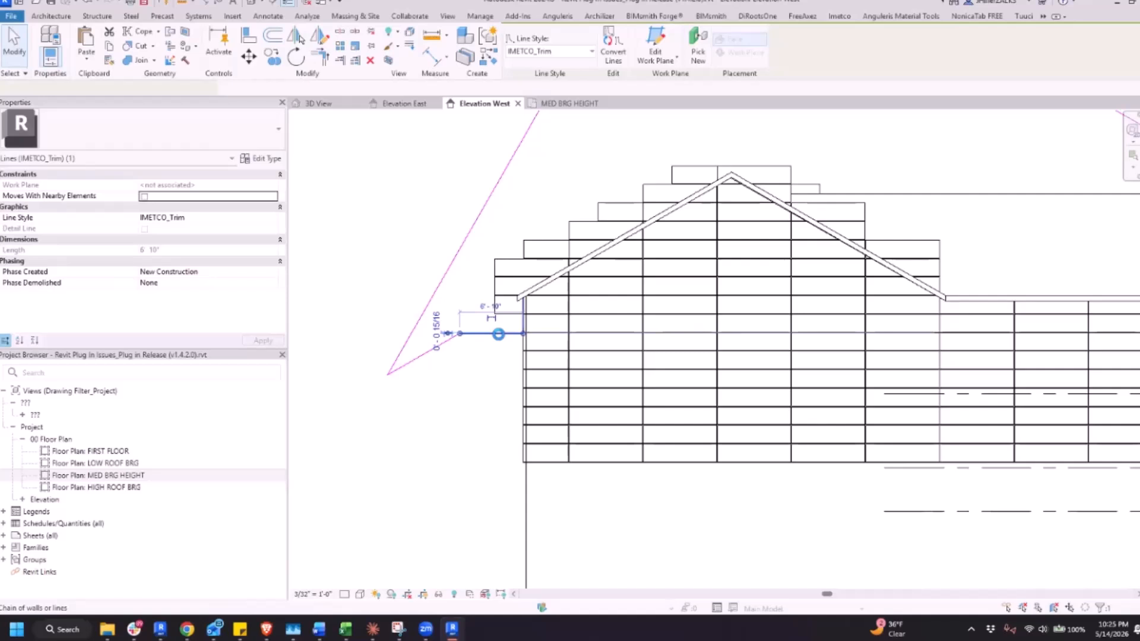
pyautogui.press('Delete')
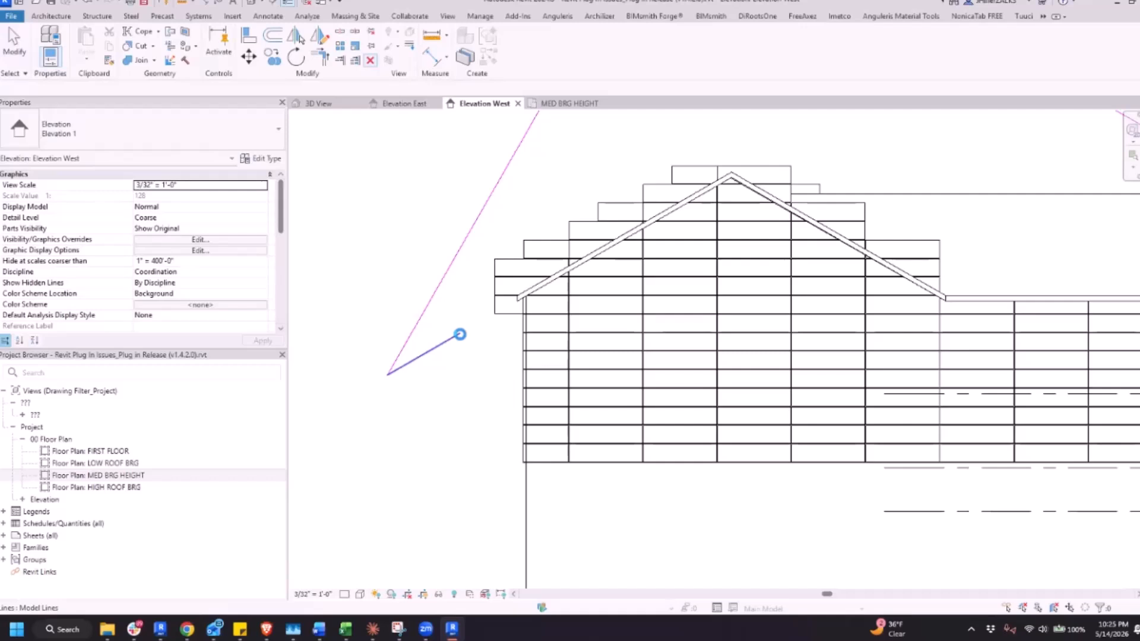
# Stretch the sloped trim line at the left eave so its free end meets the gable wall's left edge
pyautogui.click(456, 334)
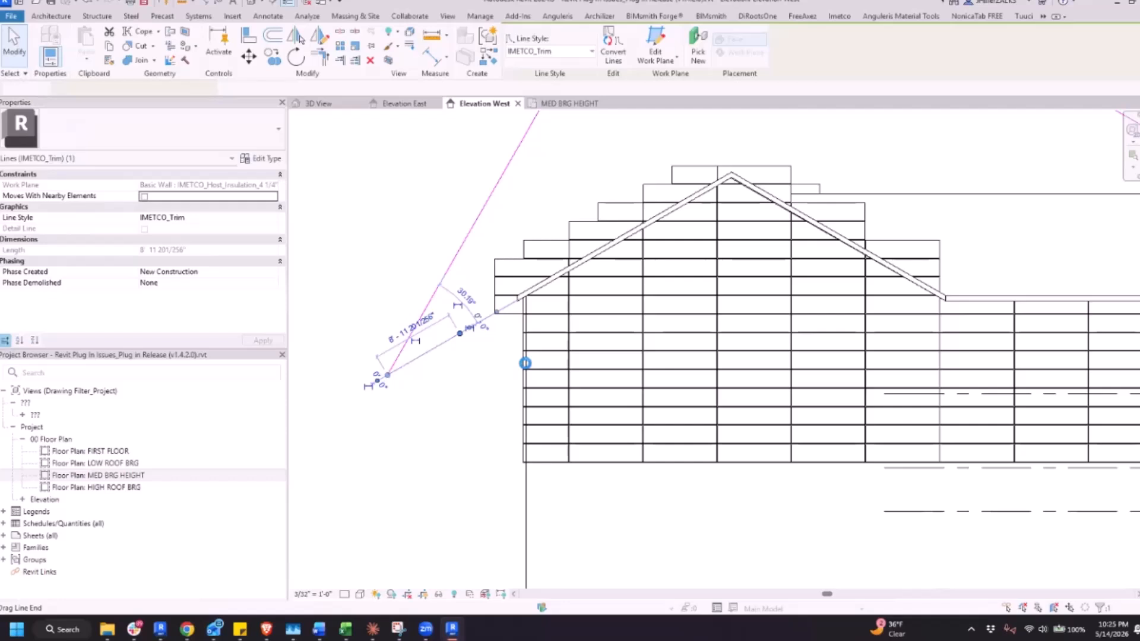
pyautogui.moveTo(527, 368); pyautogui.dragTo(525, 367)
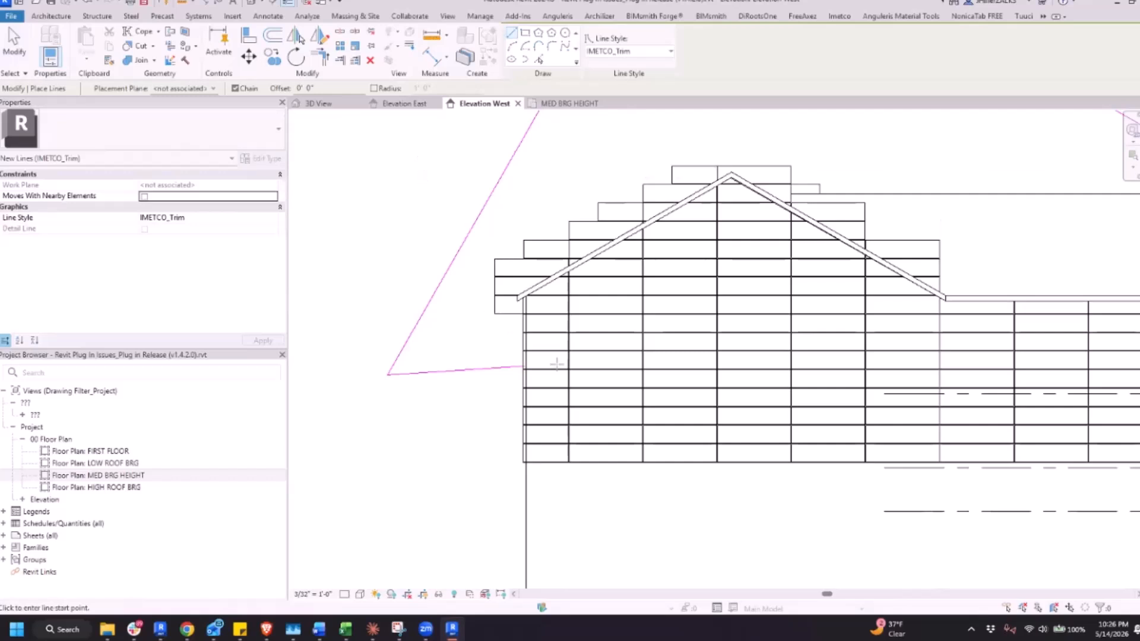
pyautogui.scroll(-3, 605, 397)
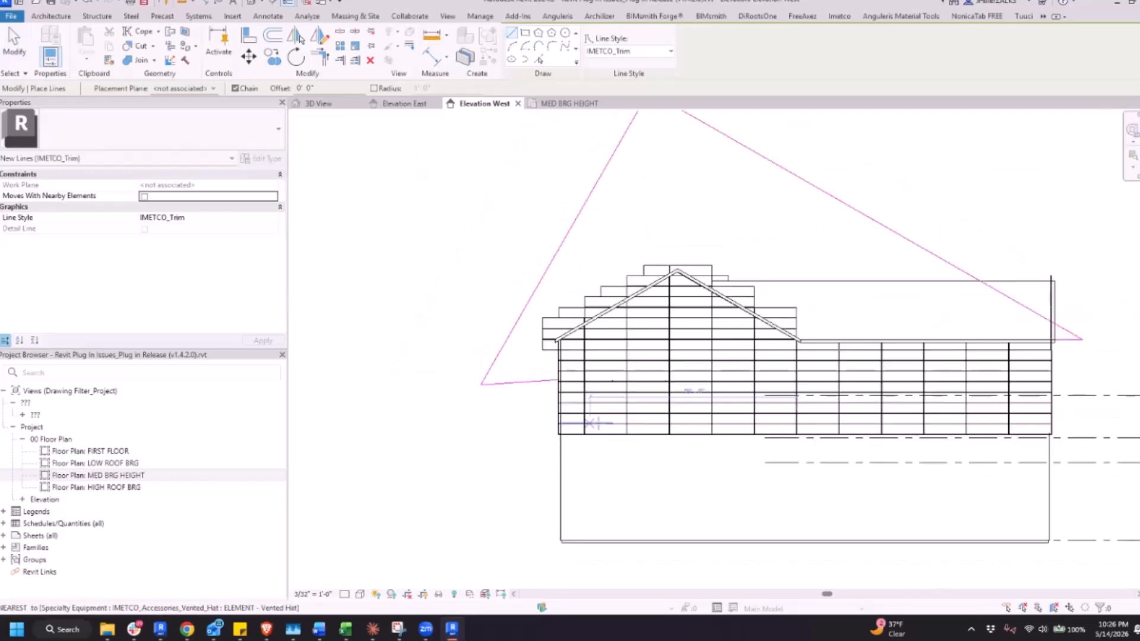
pyautogui.click(215, 89)
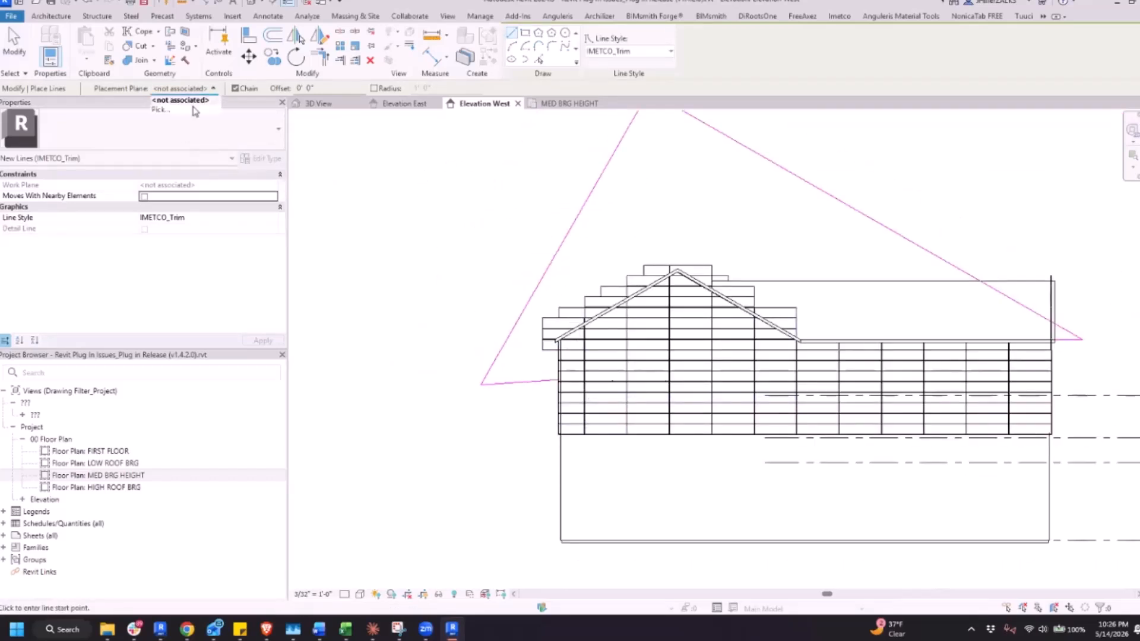
pyautogui.click(193, 112)
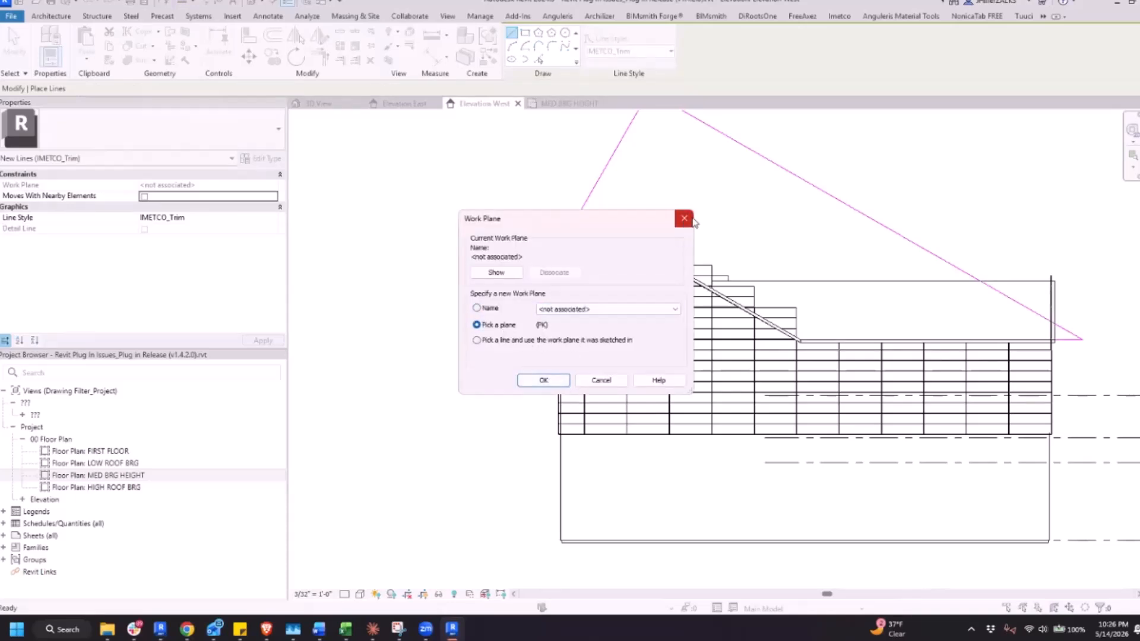
pyautogui.click(543, 380)
pyautogui.scroll(3, 551, 374)
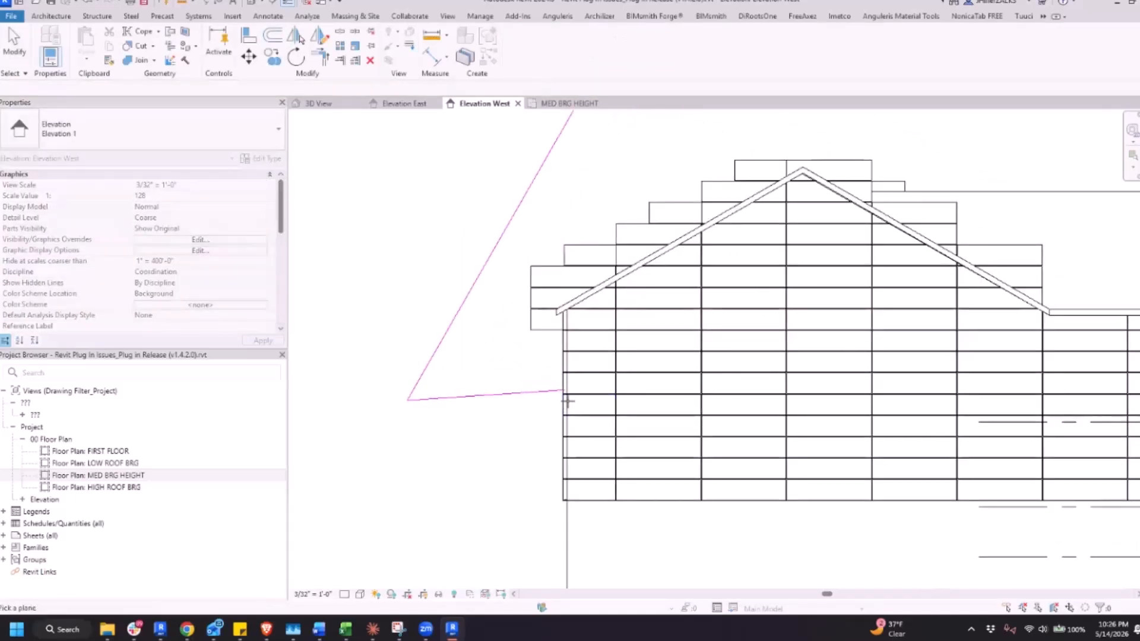
pyautogui.scroll(-3, 571, 407)
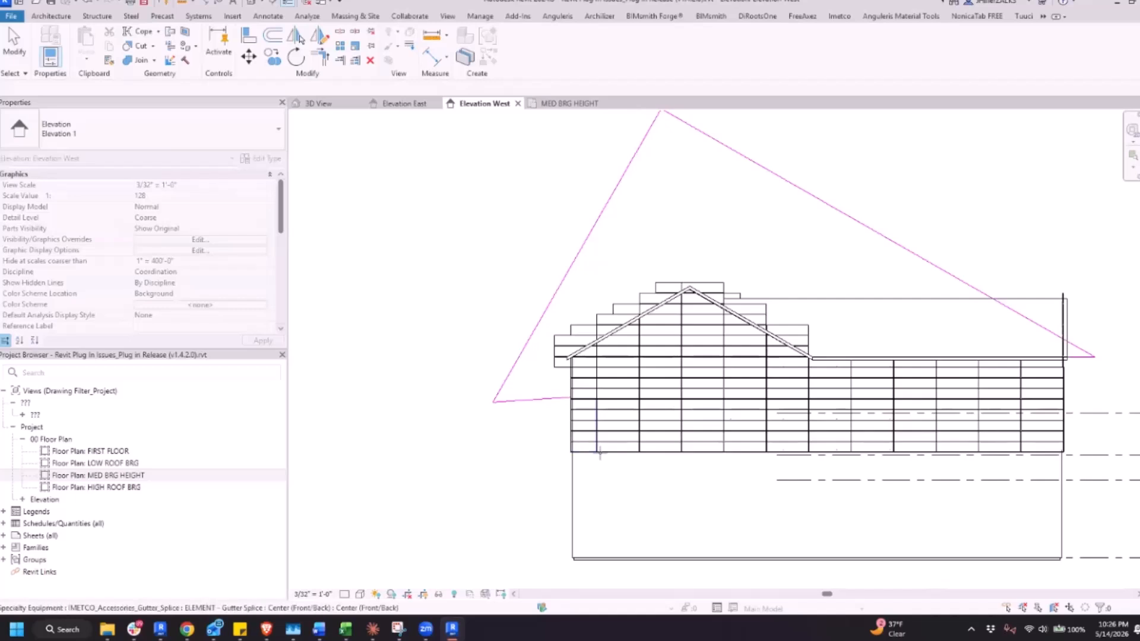
pyautogui.moveTo(784, 371); pyautogui.dragTo(770, 354, button='middle')
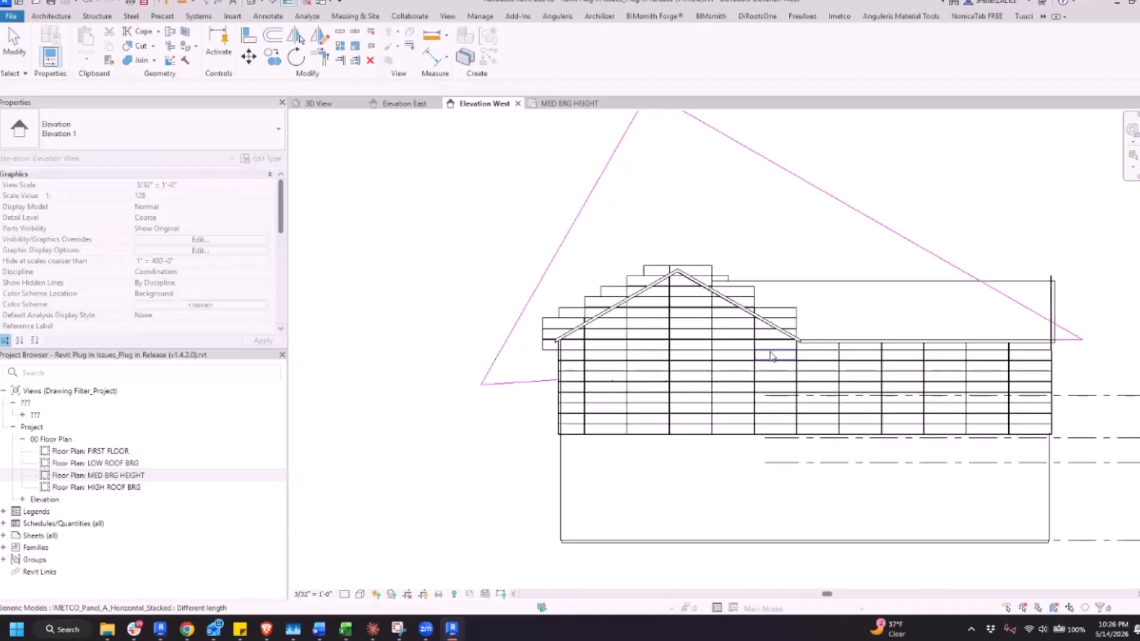
pyautogui.scroll(-1, 766, 356)
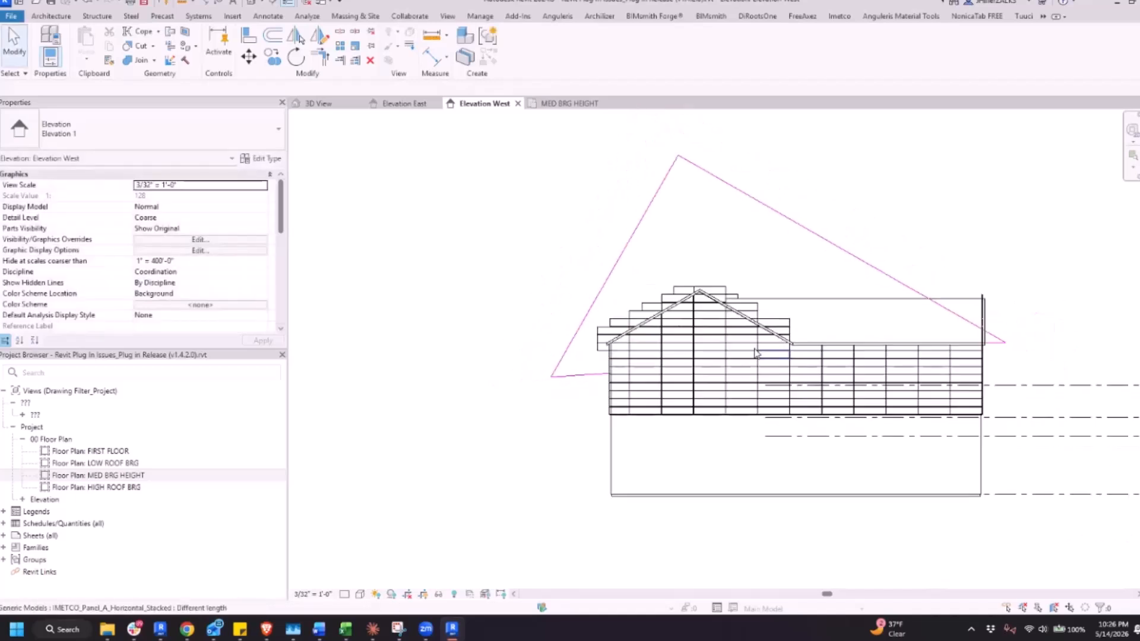
# Check the trim lines in the 3D view, and delete their whole connected chain in Elevation West
pyautogui.click(320, 104)
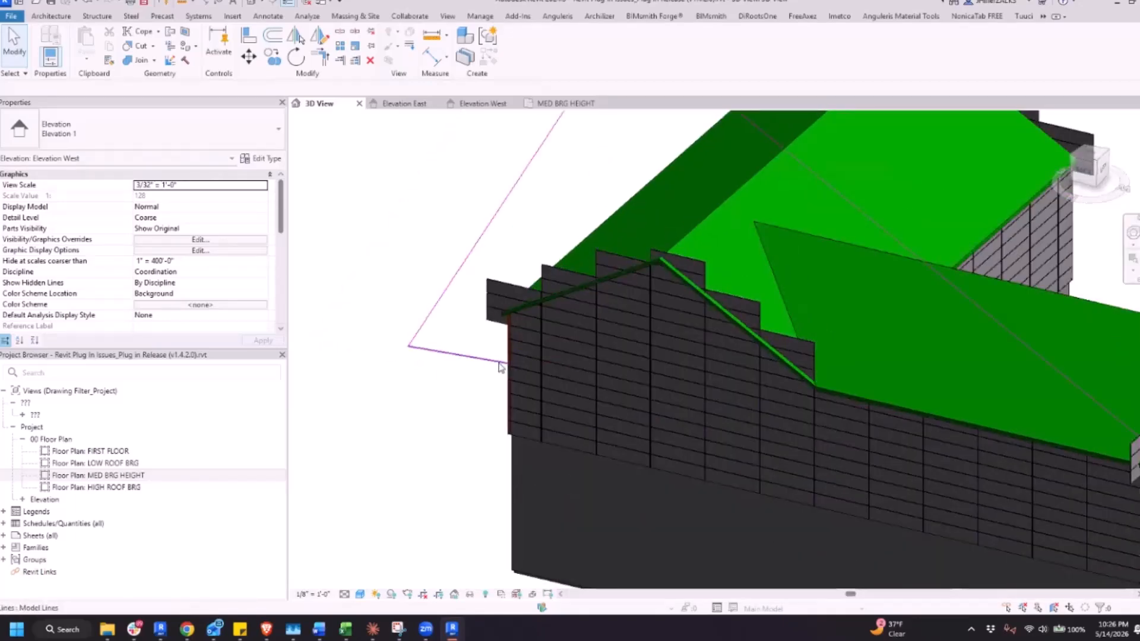
pyautogui.scroll(5, 528, 357)
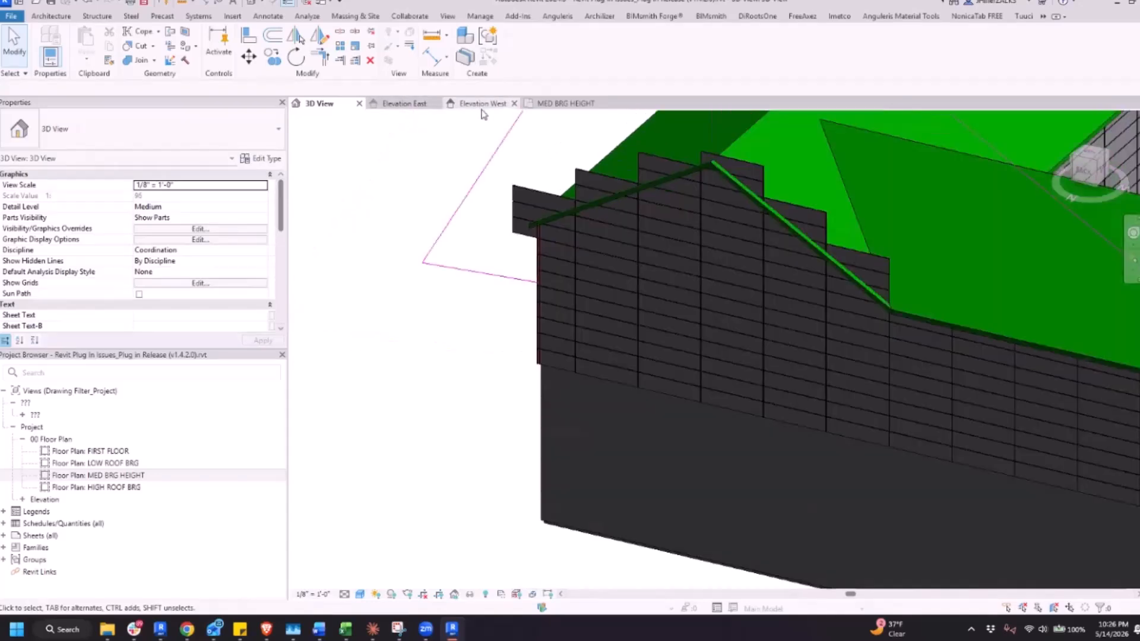
pyautogui.click(504, 103)
pyautogui.press('Tab')
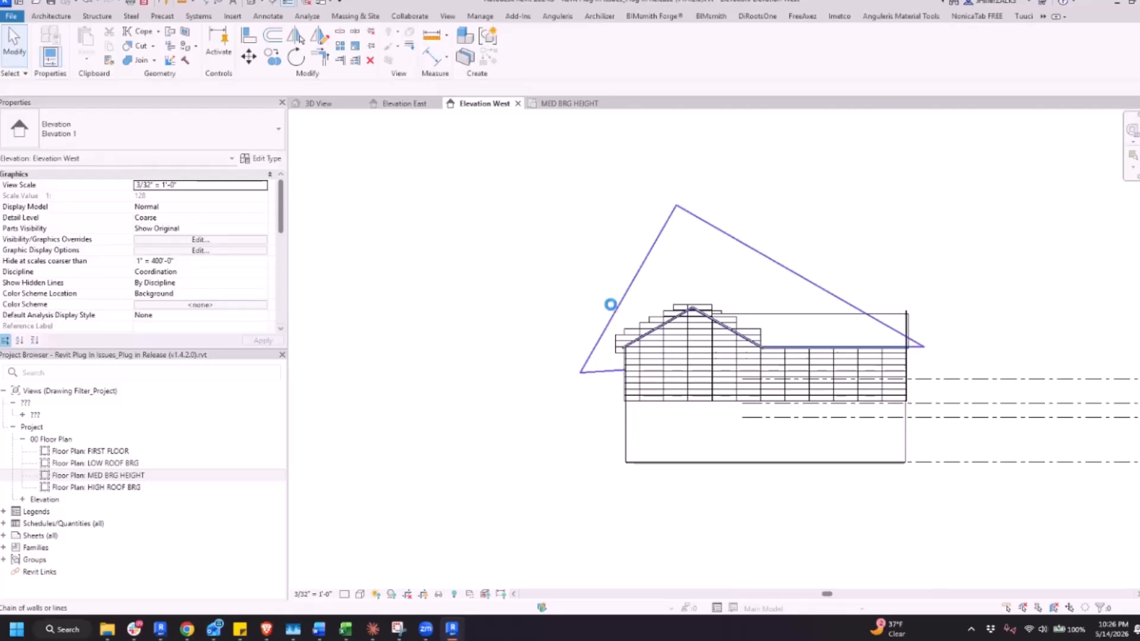
pyautogui.press('Delete')
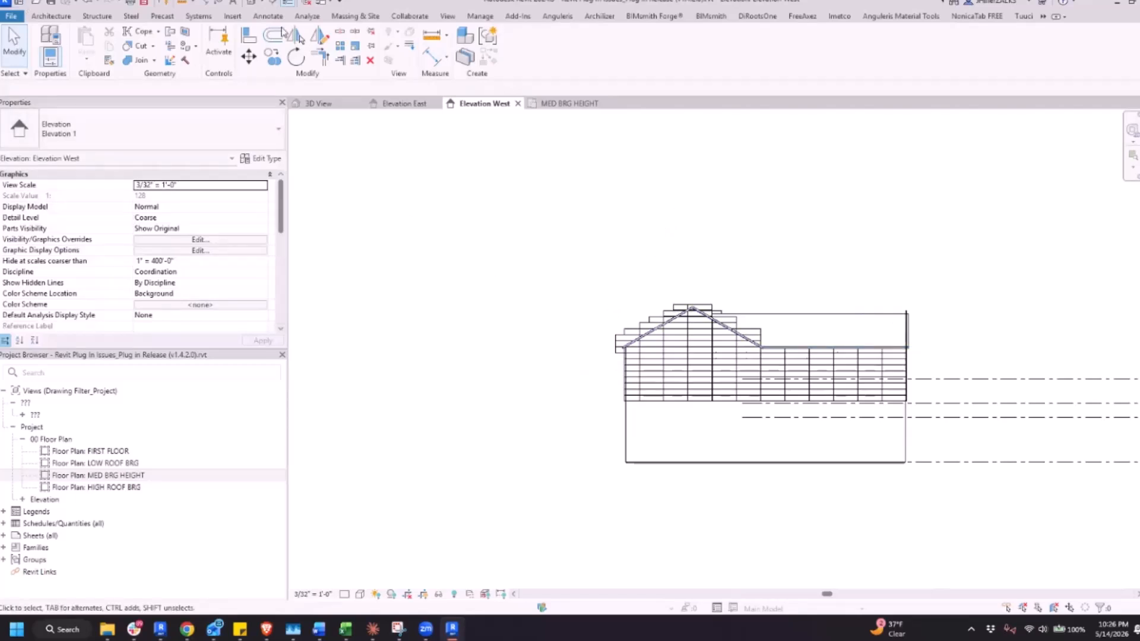
# Create a new cut profile on the gable host wall's face in Elevation West with the IMETCO plug-in
pyautogui.click(790, 20)
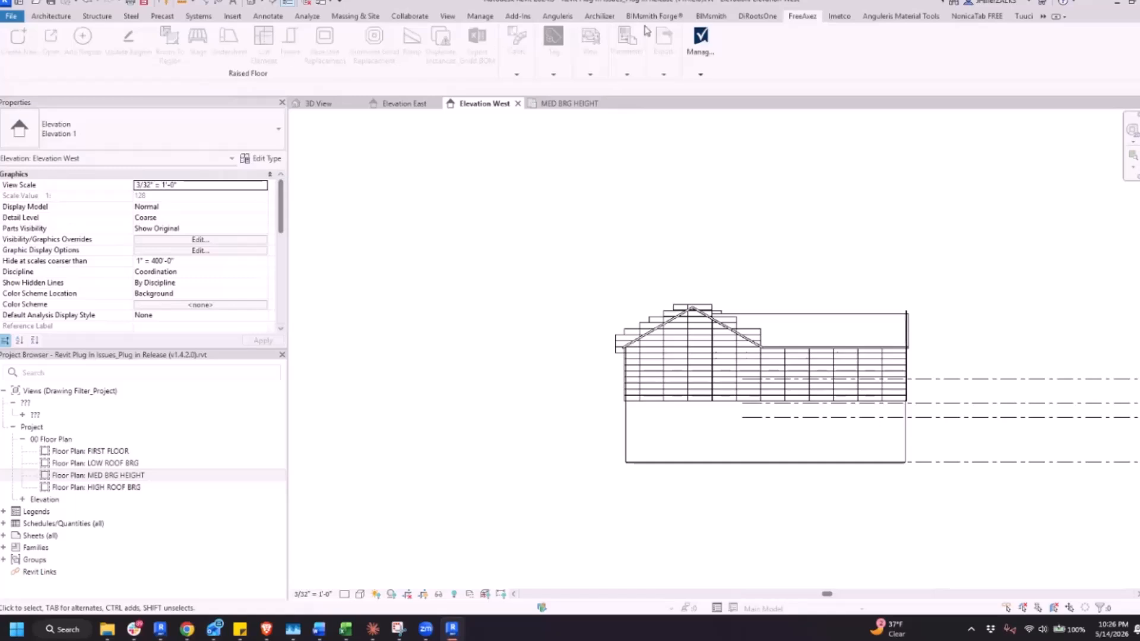
pyautogui.click(840, 18)
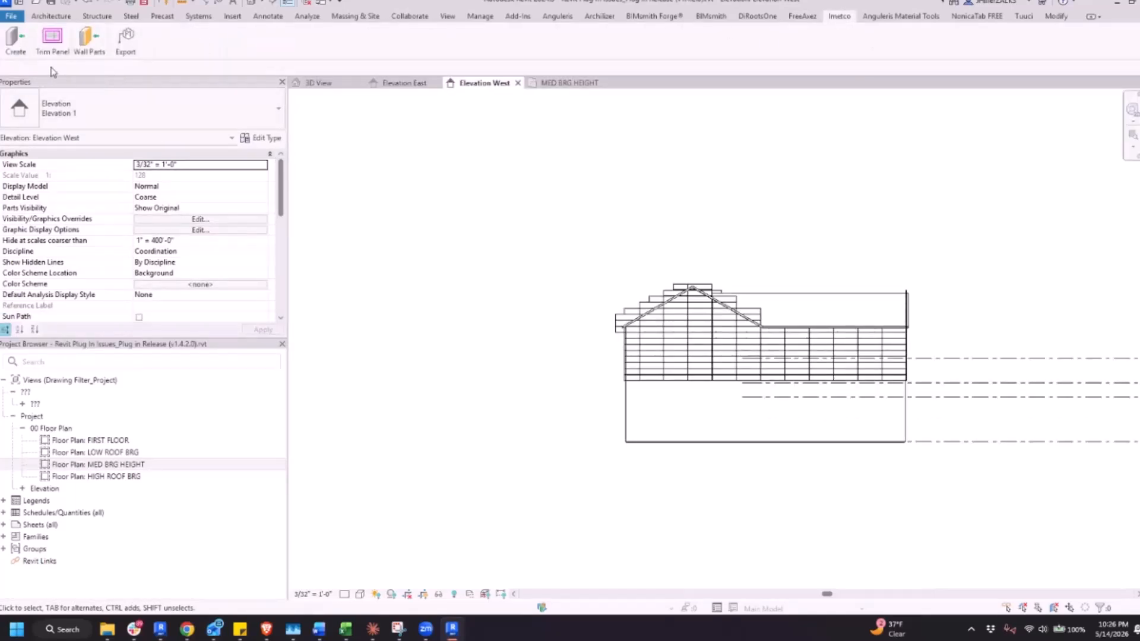
pyautogui.click(341, 4)
pyautogui.click(341, 3)
pyautogui.click(1097, 22)
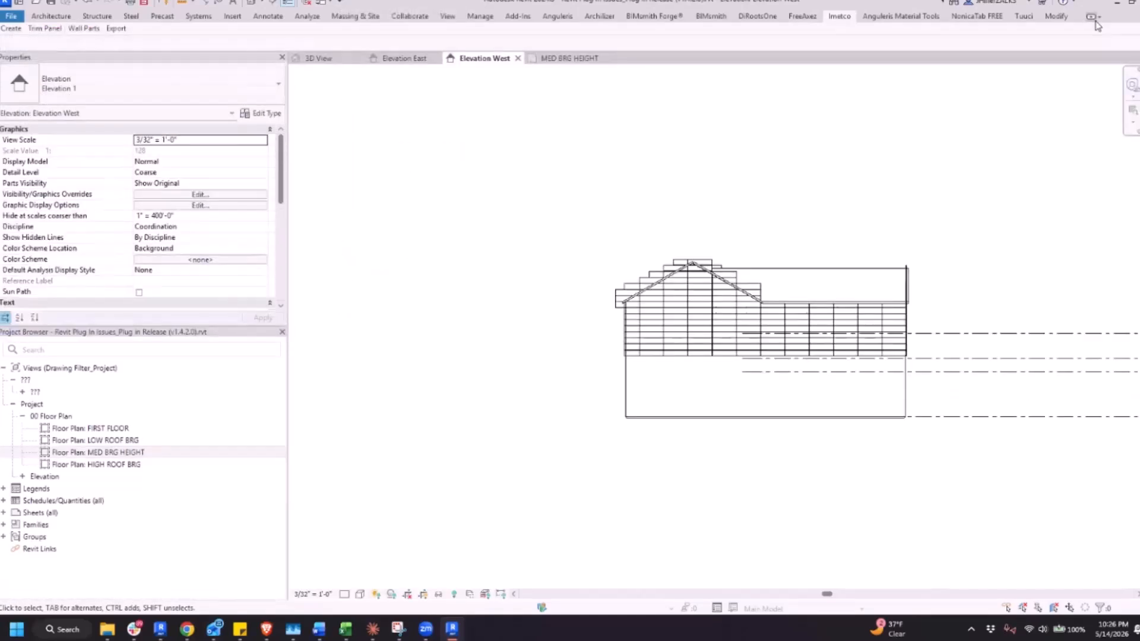
pyautogui.click(1096, 23)
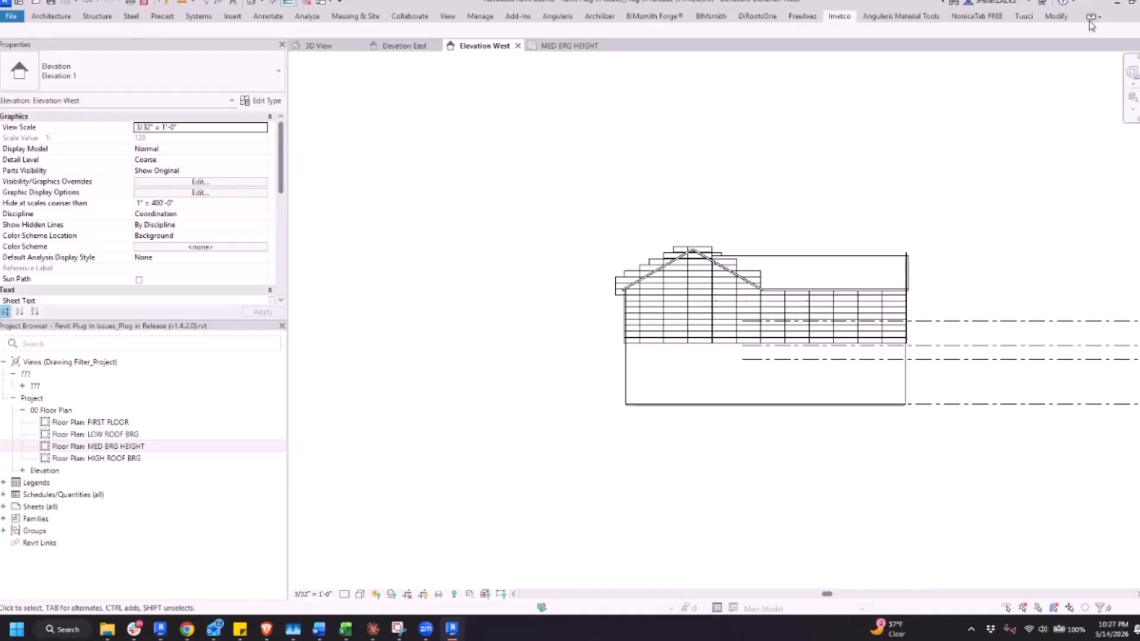
pyautogui.click(1091, 22)
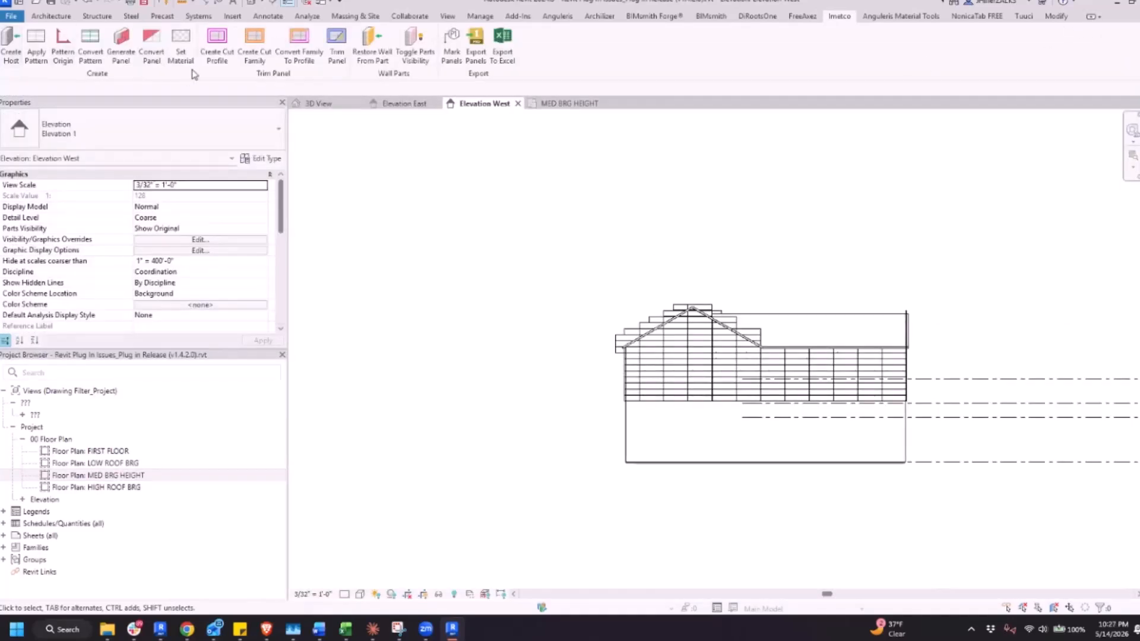
pyautogui.click(217, 42)
pyautogui.click(638, 395)
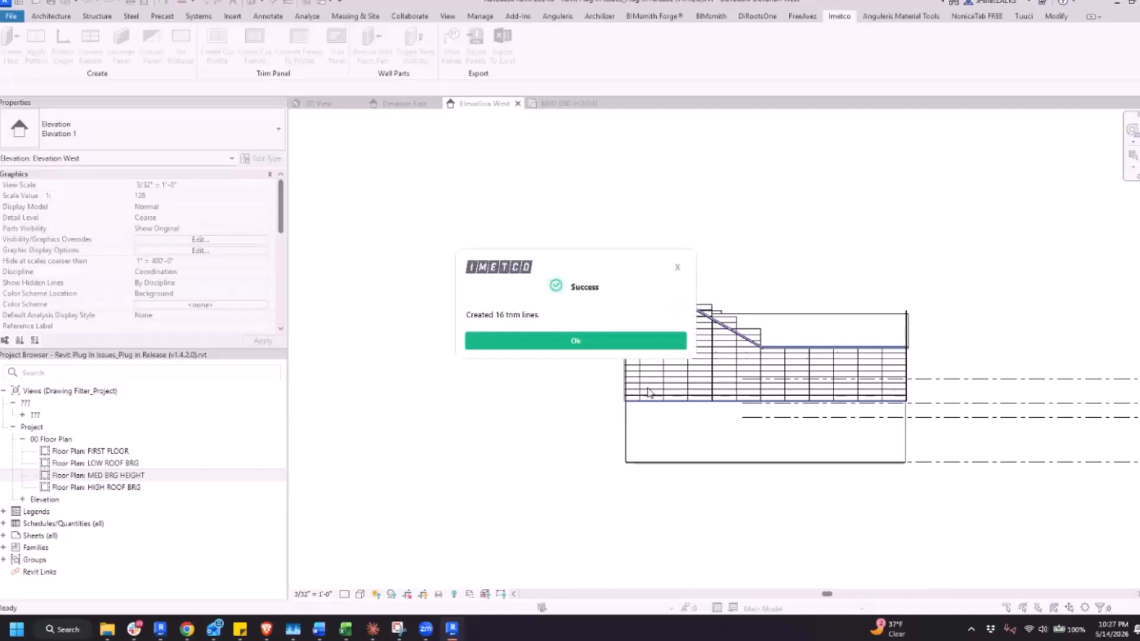
# Trim the lower-left sloped trim line to the wall's left edge line and the upper sloped one to the horizontal eave line
pyautogui.scroll(5, 647, 380)
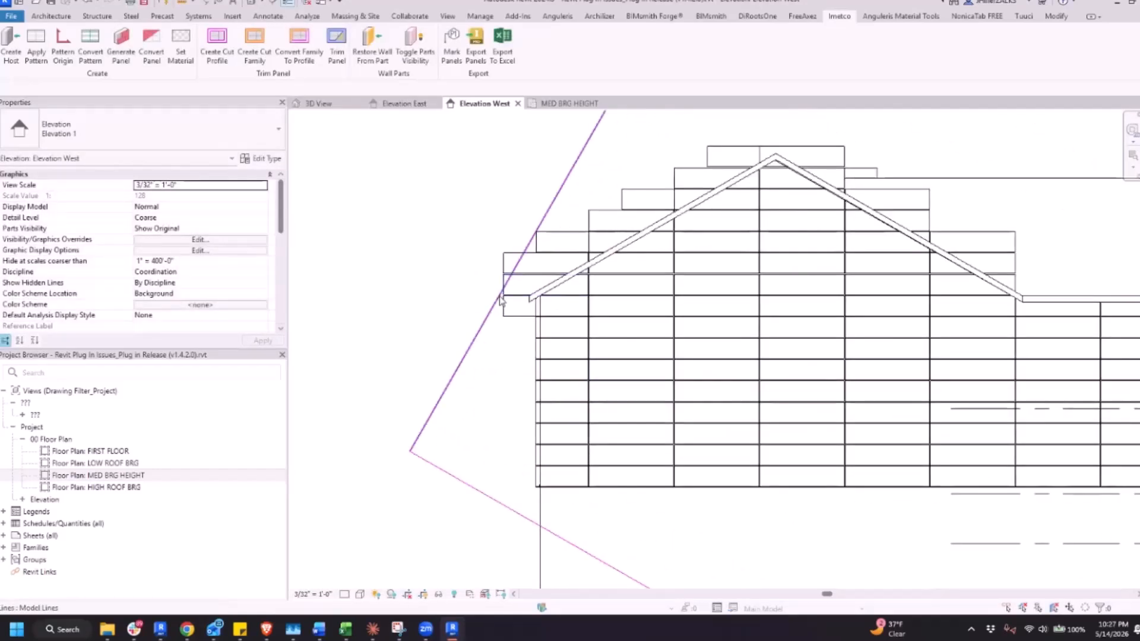
pyautogui.click(519, 260)
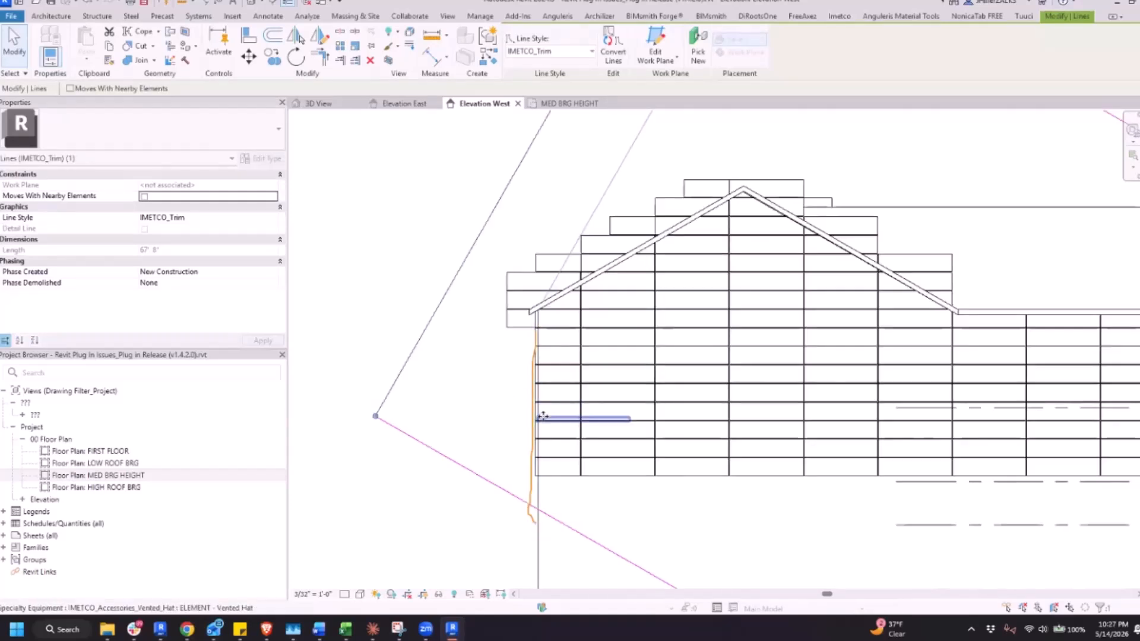
pyautogui.press('Escape')
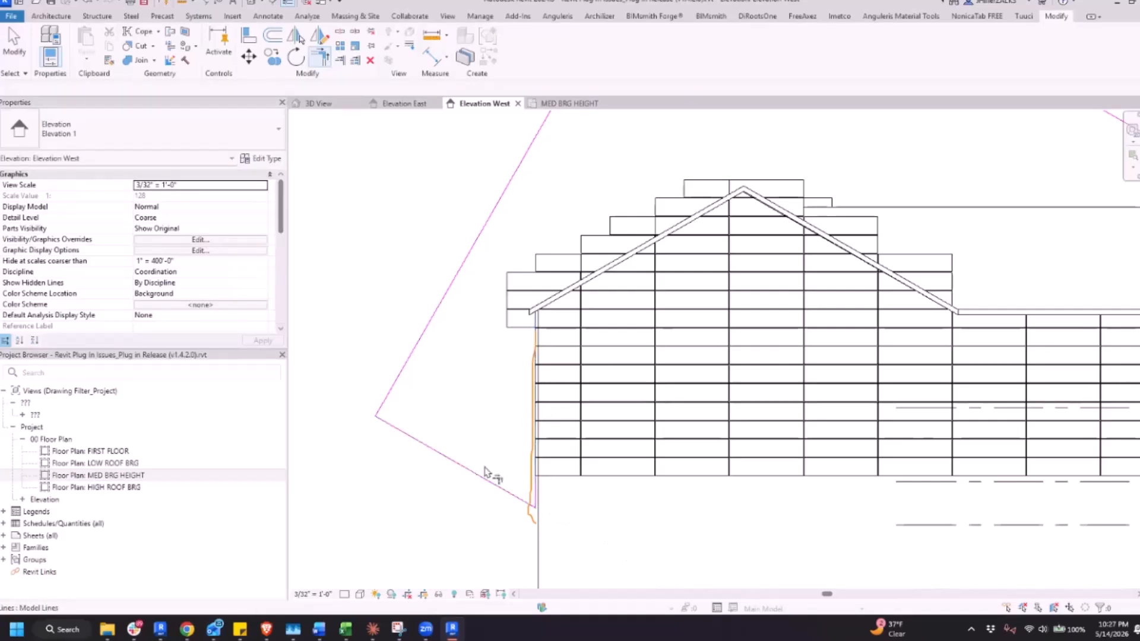
pyautogui.press('t')
pyautogui.press('r')
pyautogui.scroll(-3, 551, 422)
pyautogui.scroll(-1, 551, 423)
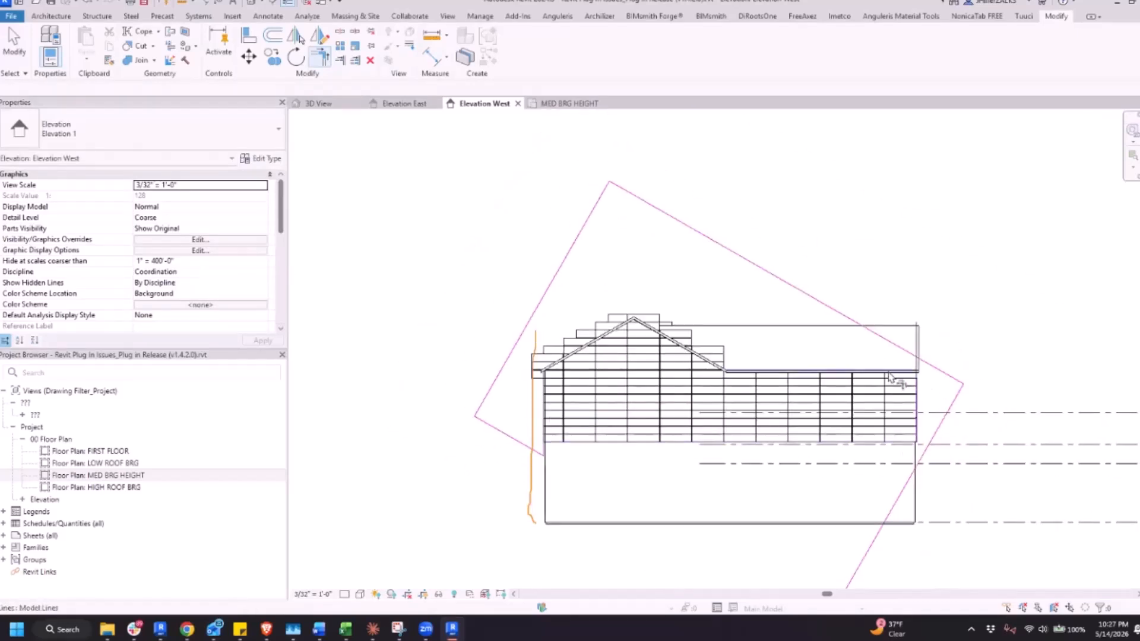
pyautogui.click(881, 339)
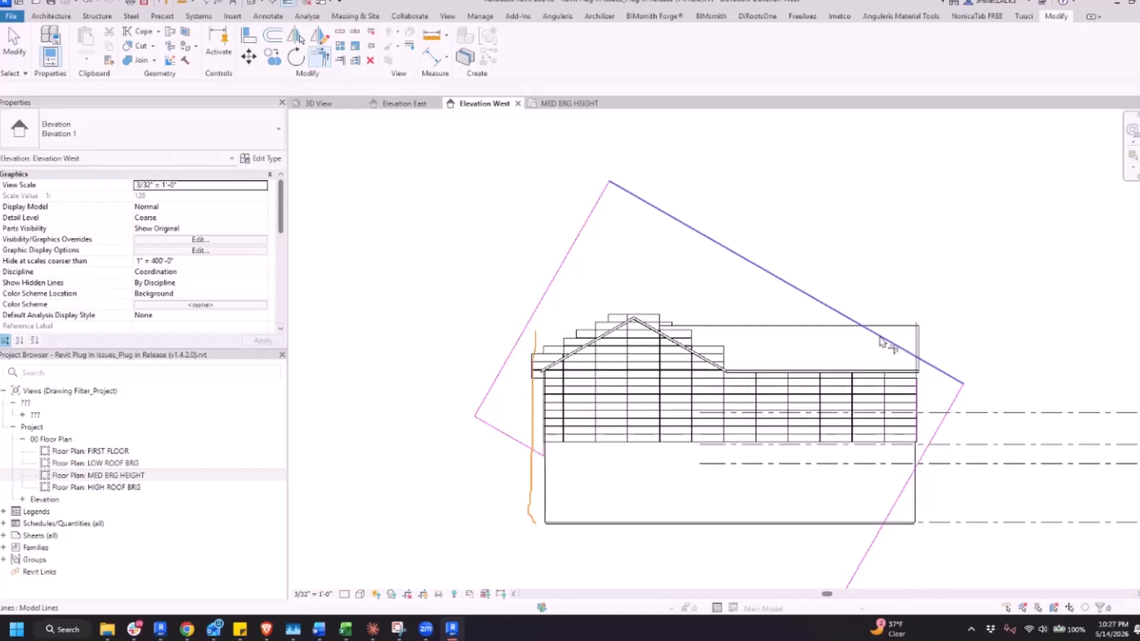
pyautogui.click(887, 373)
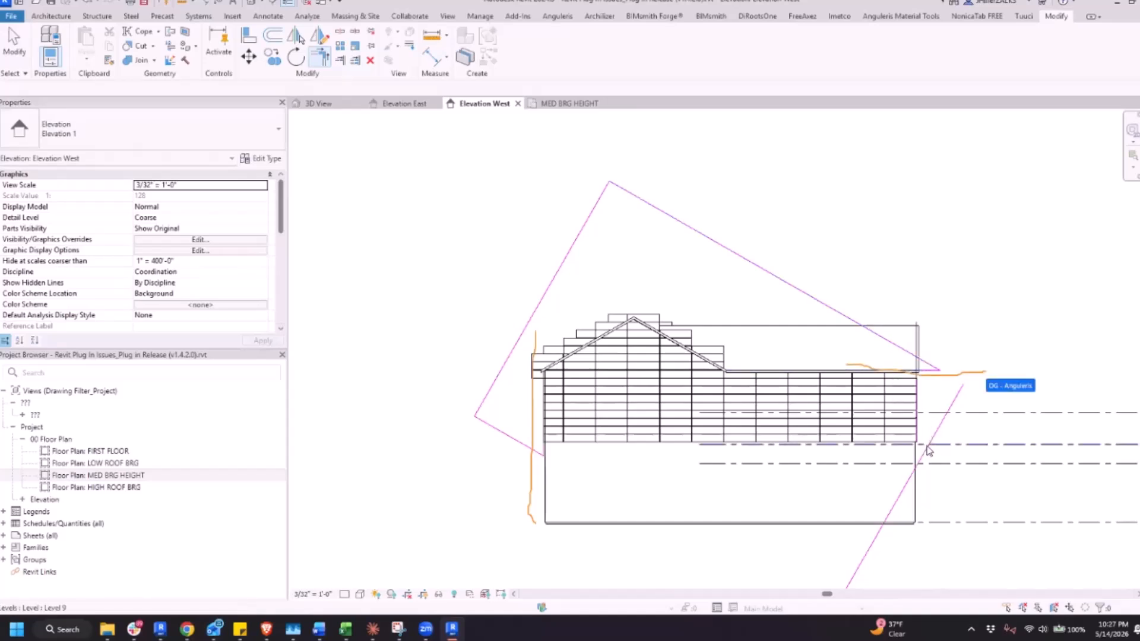
# Delete the leftover trim lines beyond and below the right end of the long eave
pyautogui.press('Escape')
pyautogui.click(929, 450)
pyautogui.press('Escape')
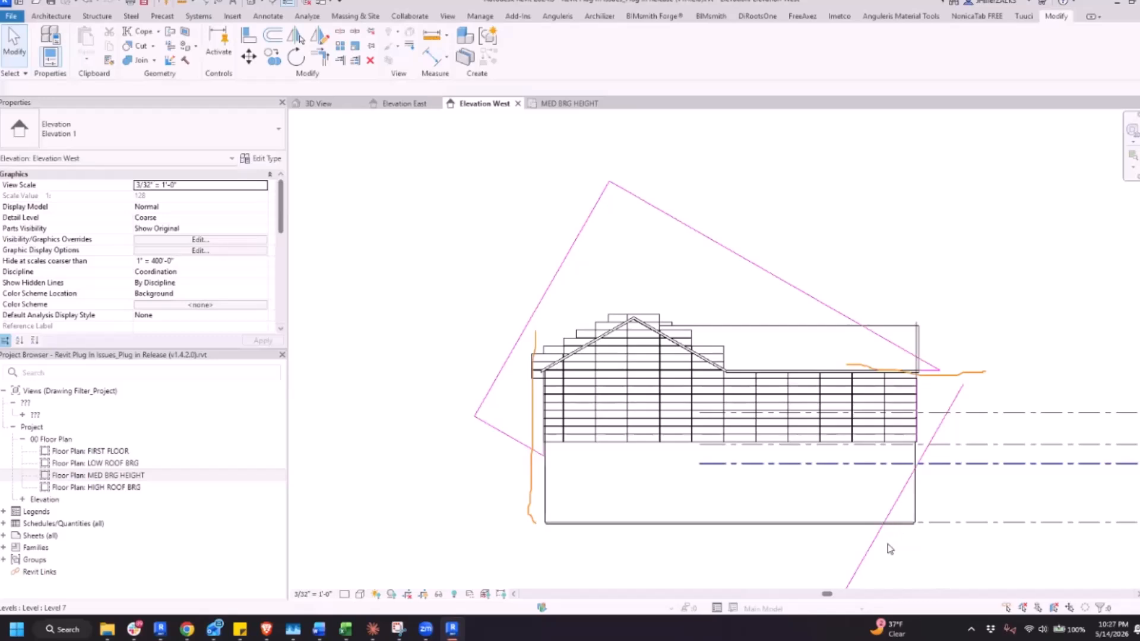
pyautogui.scroll(-2, 890, 548)
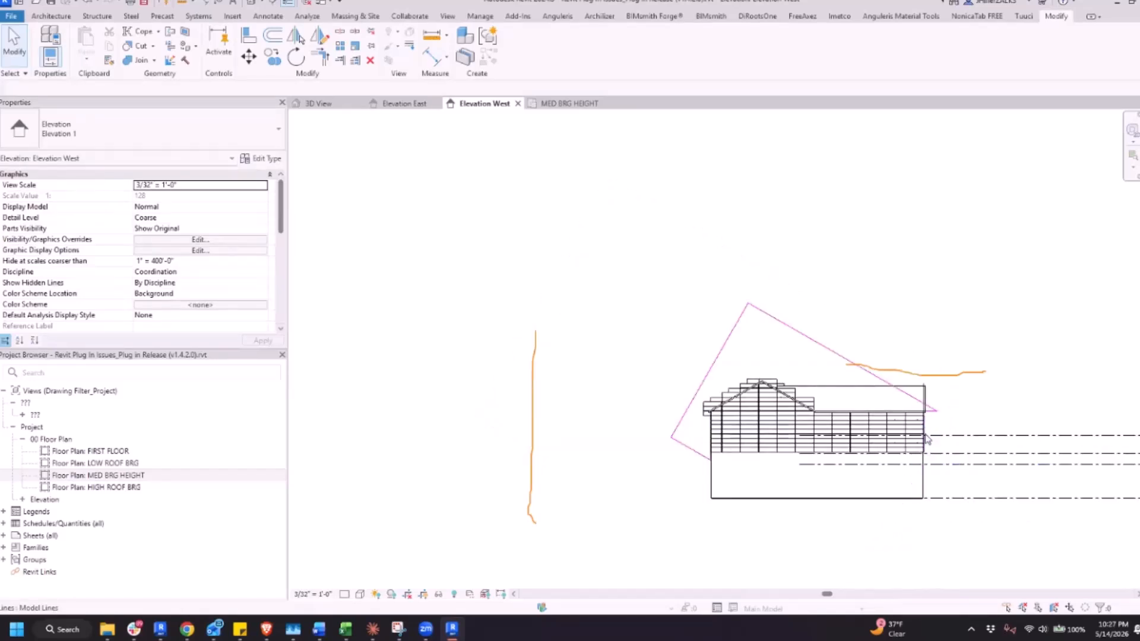
pyautogui.press('Tab')
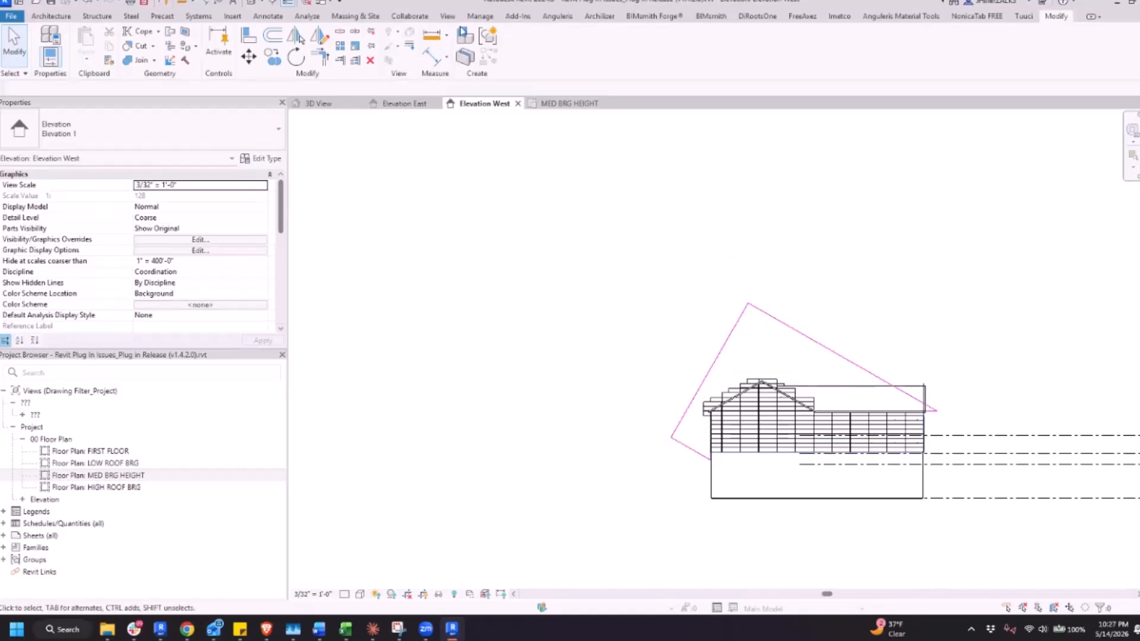
# Create a cut family on the gable host wall's face from all the remaining trim lines
pyautogui.click(839, 17)
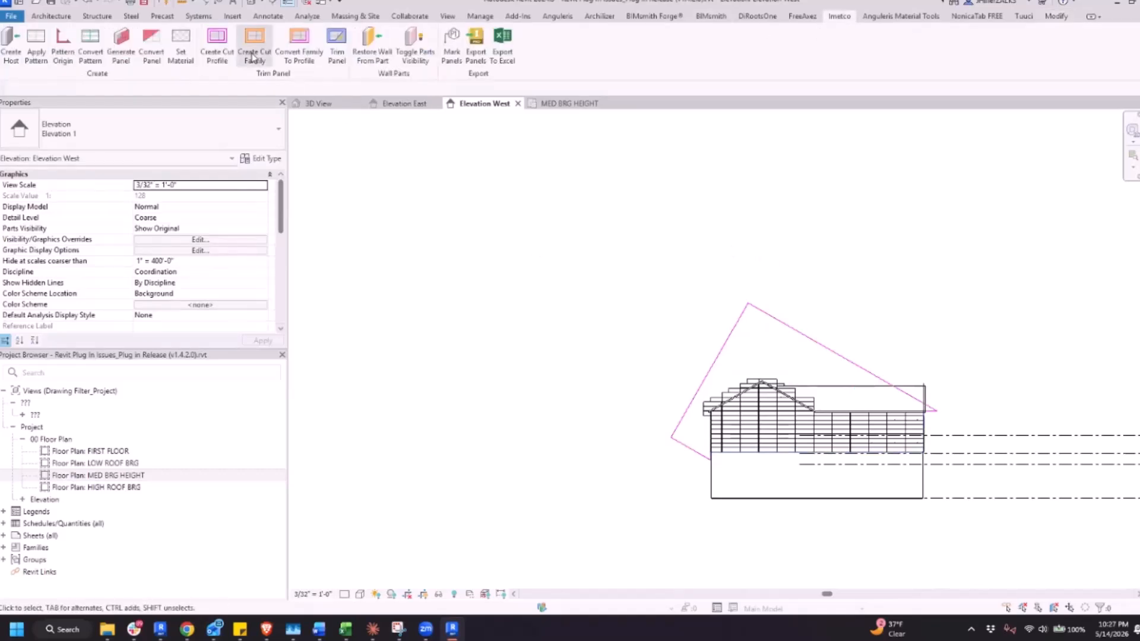
pyautogui.click(742, 420)
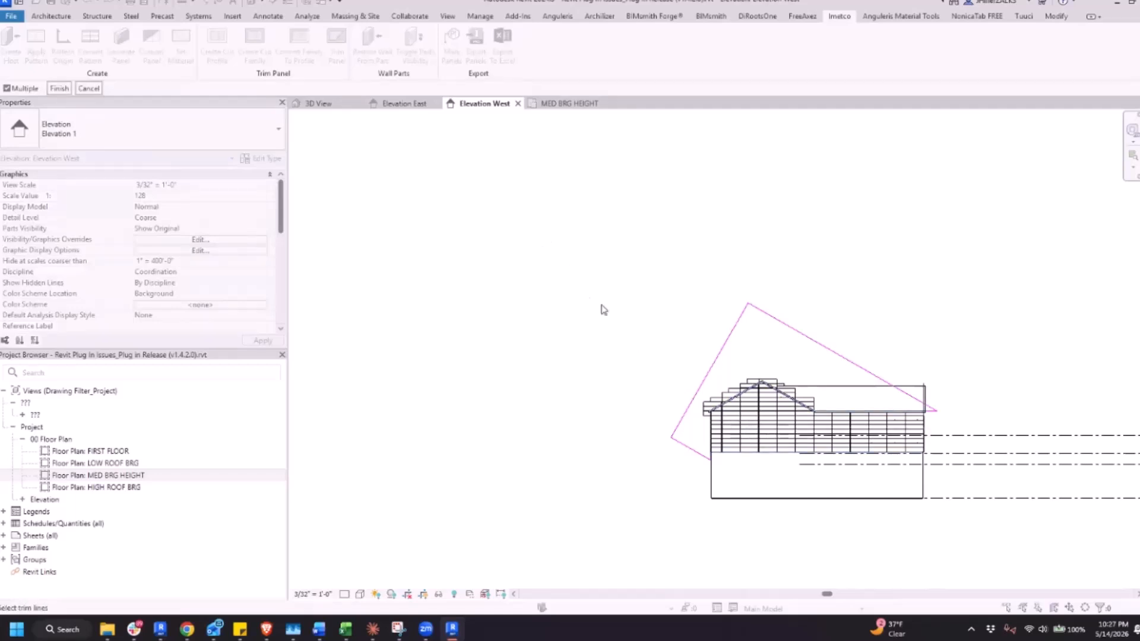
pyautogui.moveTo(543, 237); pyautogui.dragTo(974, 526)
pyautogui.click(59, 88)
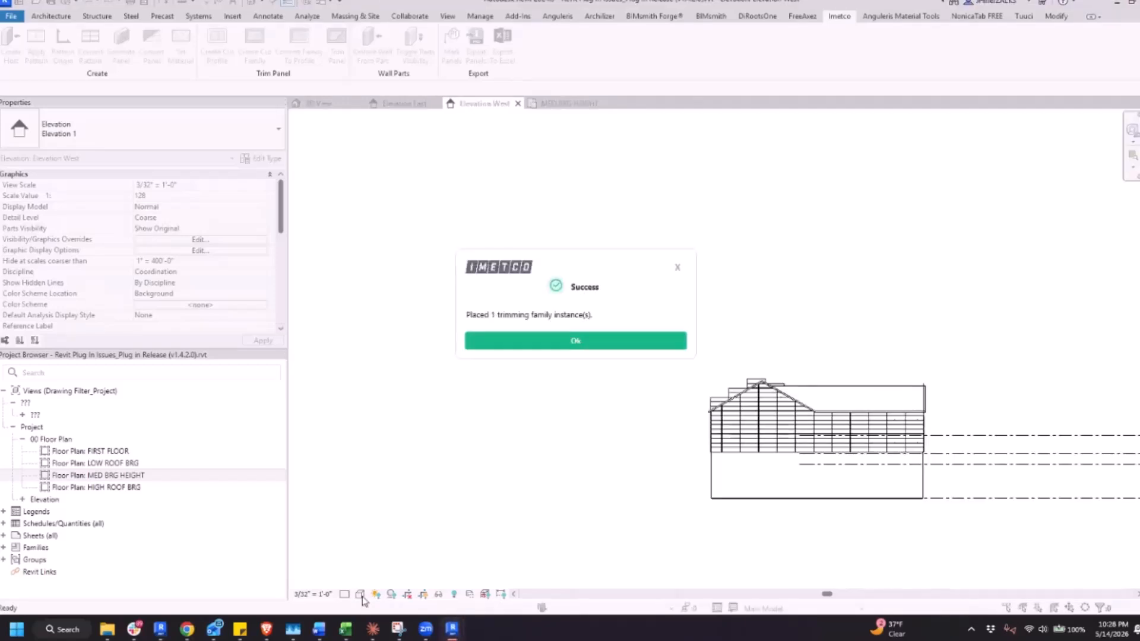
pyautogui.click(566, 339)
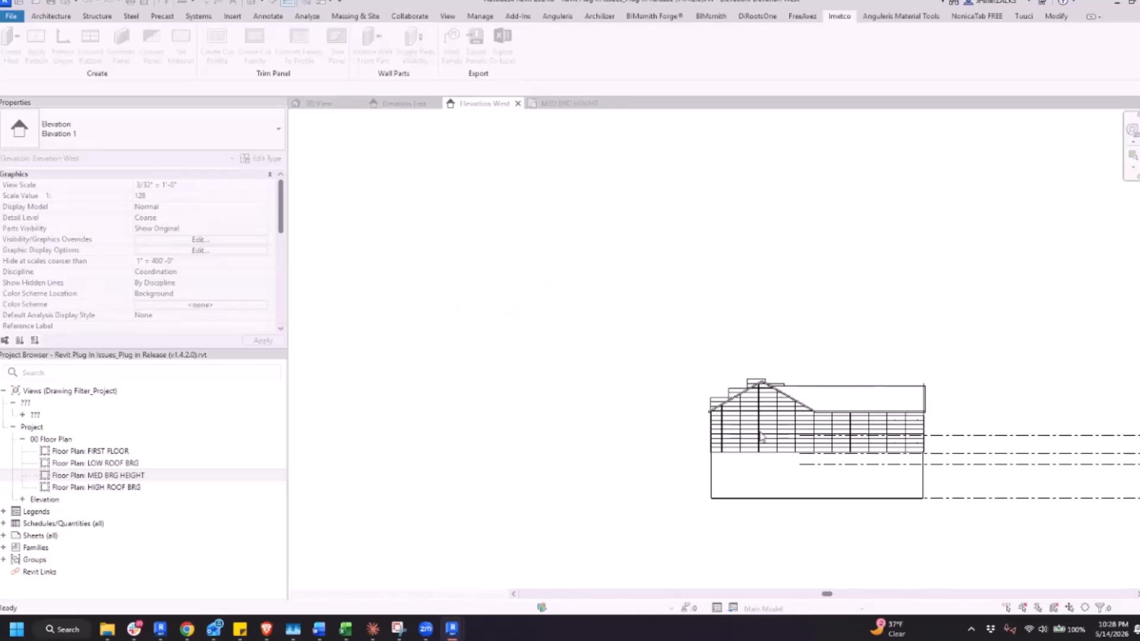
# Examine the trimmed gable panels along the roofline in the 3D view
pyautogui.click(319, 104)
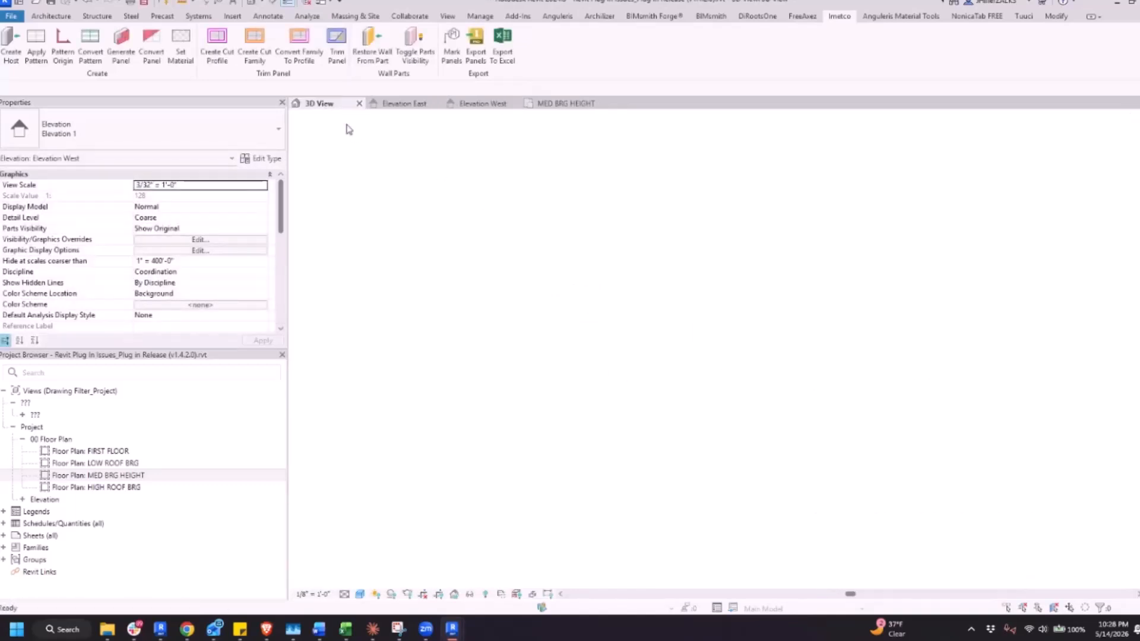
pyautogui.scroll(-3, 629, 304)
pyautogui.keyDown('shift'); pyautogui.moveTo(826, 408); pyautogui.dragTo(742, 407, button='middle'); pyautogui.keyUp('shift')
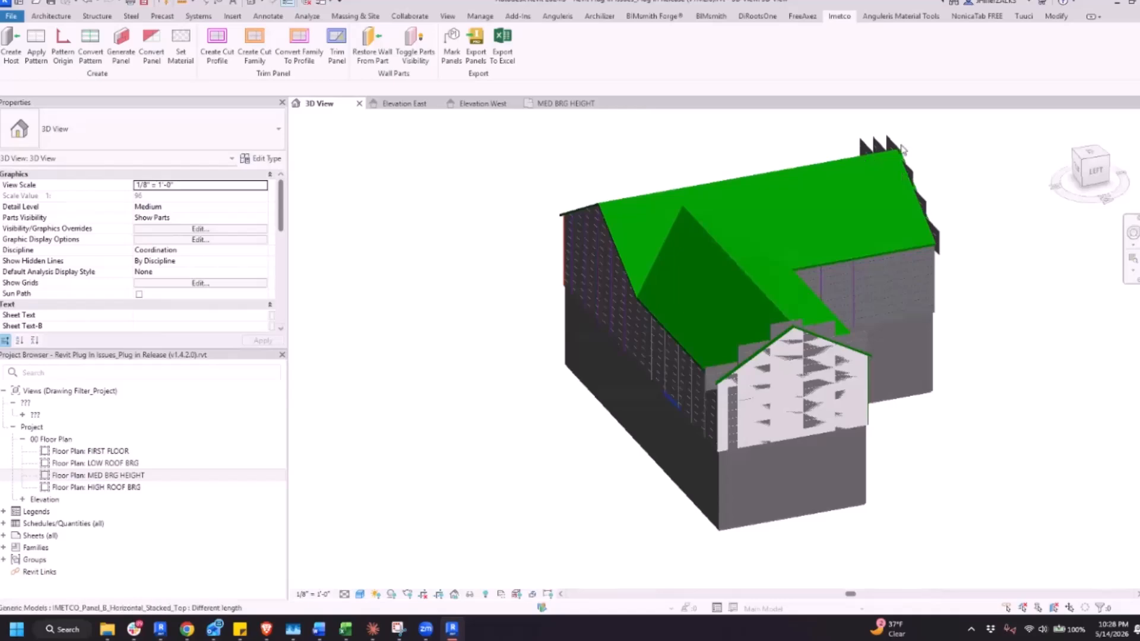
pyautogui.scroll(3, 629, 272)
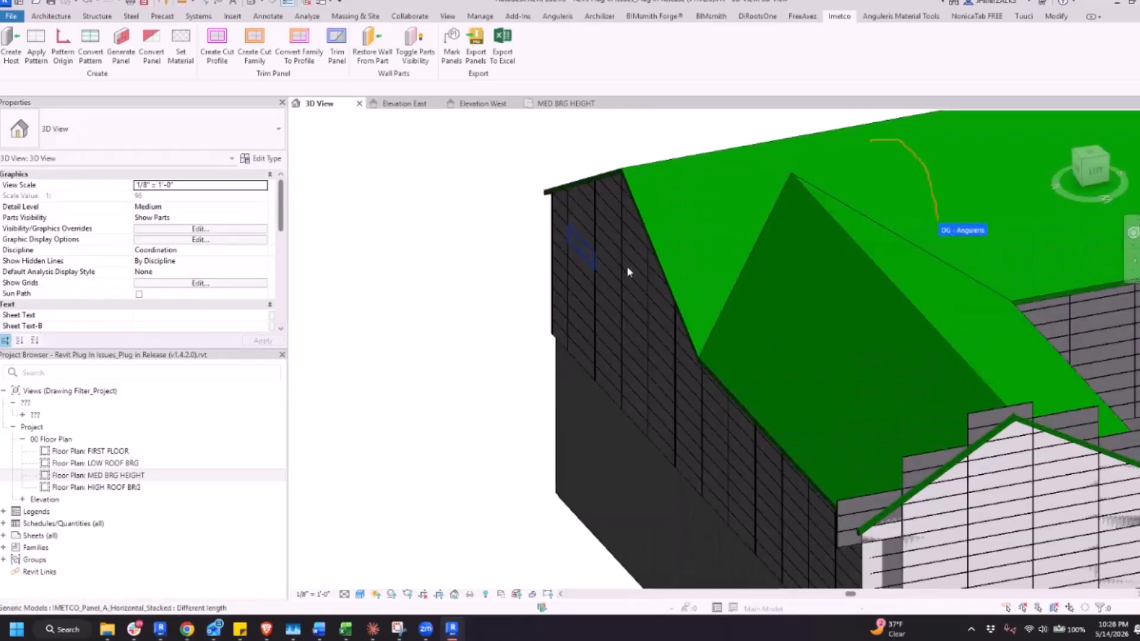
# Inspect the trimming family along the gable wall's roofline and the panels around both sides of the building
pyautogui.keyDown('shift'); pyautogui.moveTo(628, 272); pyautogui.dragTo(619, 156, button='middle'); pyautogui.keyUp('shift')
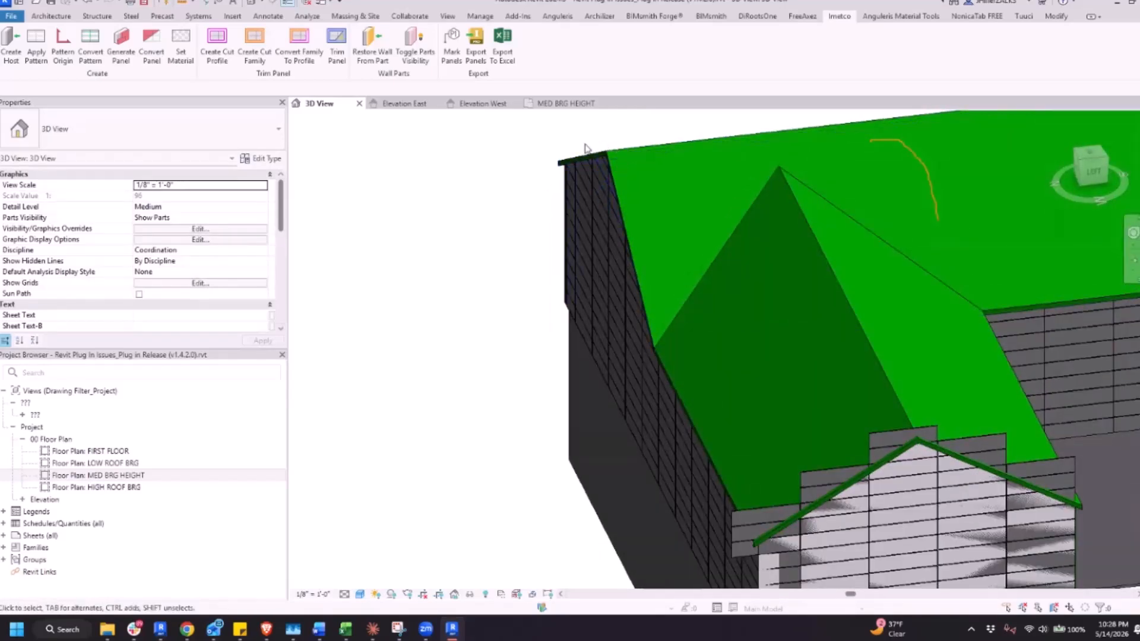
pyautogui.scroll(-2, 571, 159)
pyautogui.keyDown('shift'); pyautogui.moveTo(560, 242); pyautogui.dragTo(561, 216, button='middle'); pyautogui.keyUp('shift')
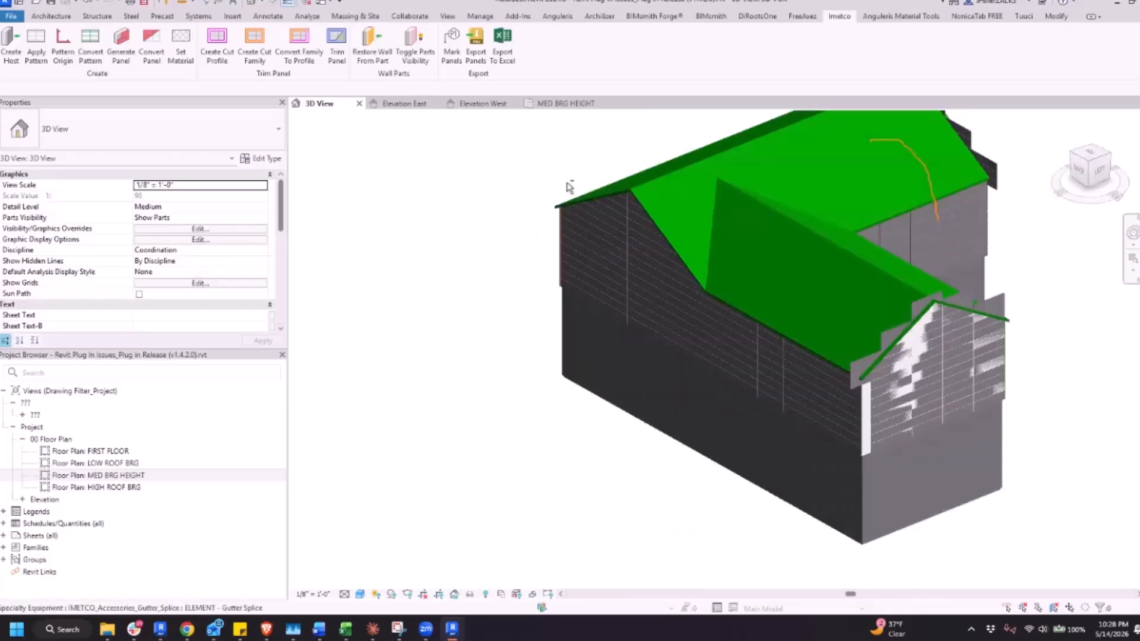
pyautogui.click(559, 217)
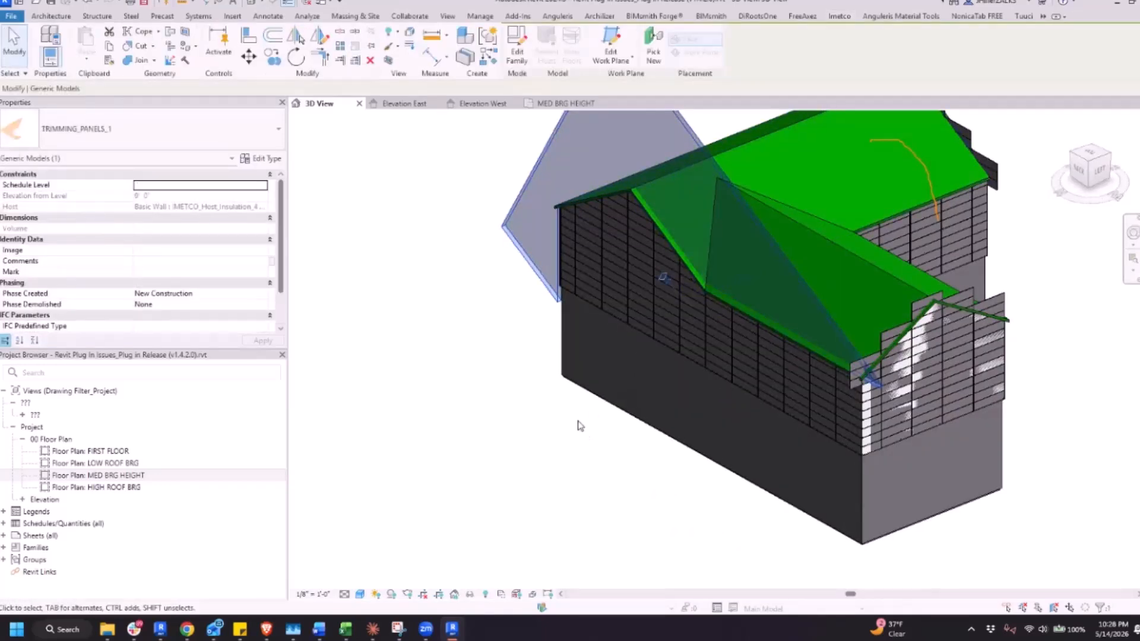
pyautogui.scroll(-2, 578, 422)
pyautogui.click(553, 422)
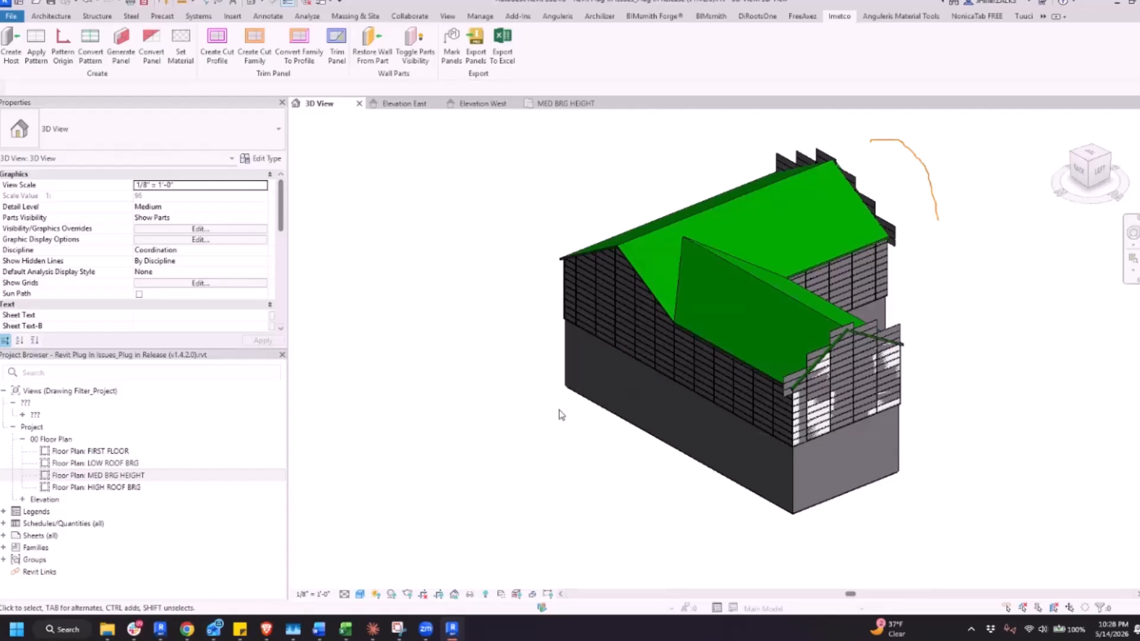
pyautogui.click(647, 336)
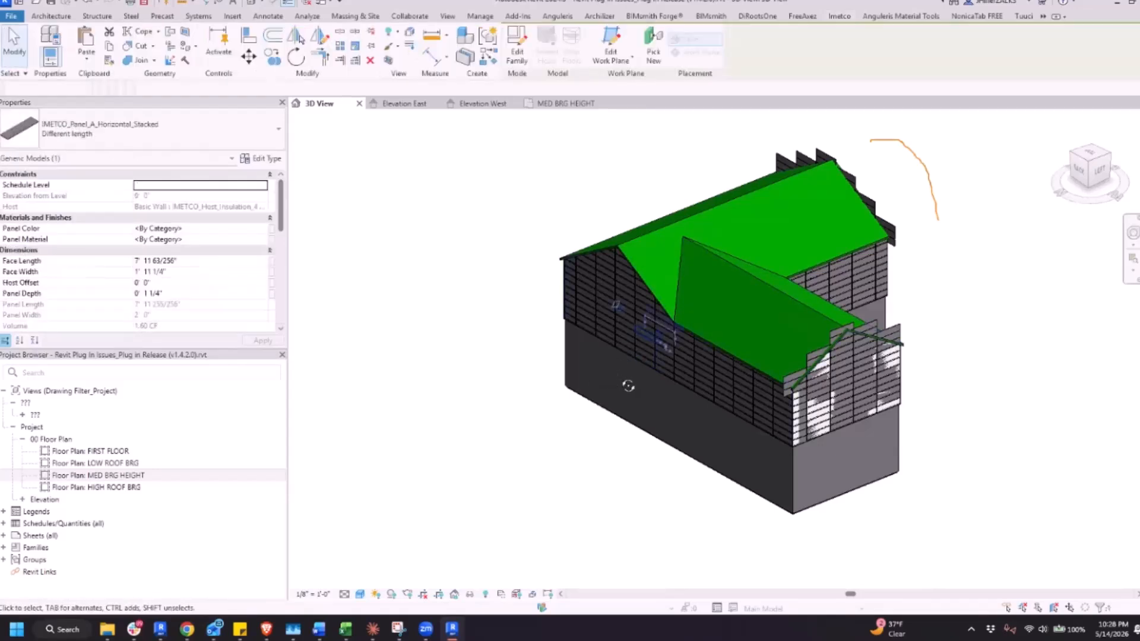
pyautogui.keyDown('shift'); pyautogui.moveTo(628, 386); pyautogui.dragTo(882, 406, button='middle'); pyautogui.keyUp('shift')
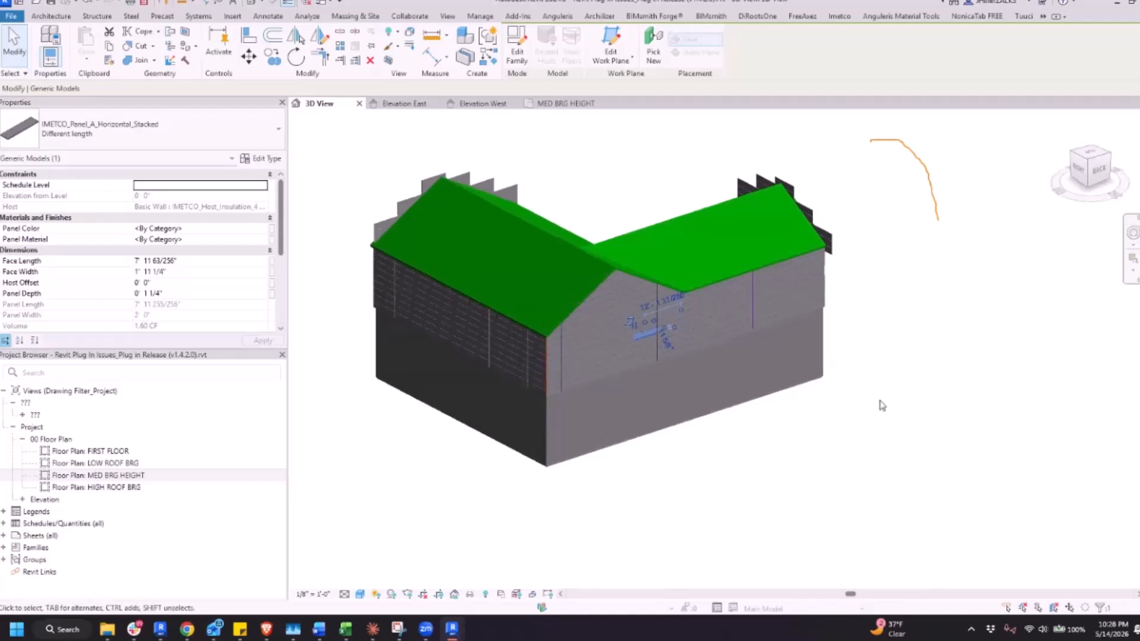
pyautogui.click(836, 380)
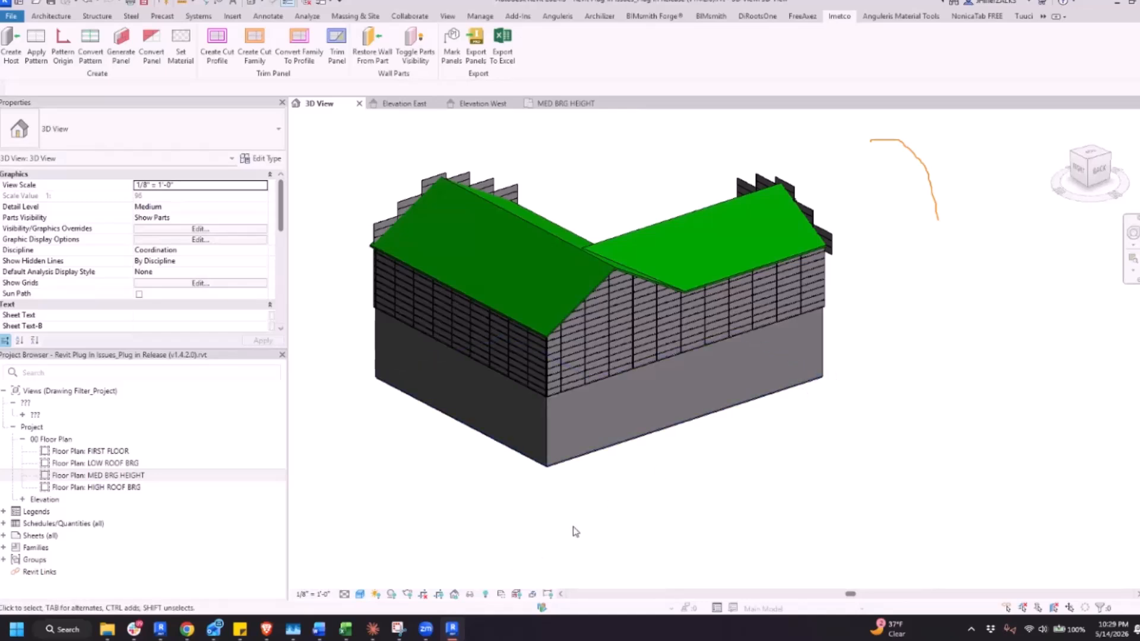
# Examine the trimmed gable panels at the building's outer corner and under the roof edges in the 3D view
pyautogui.scroll(-2, 803, 453)
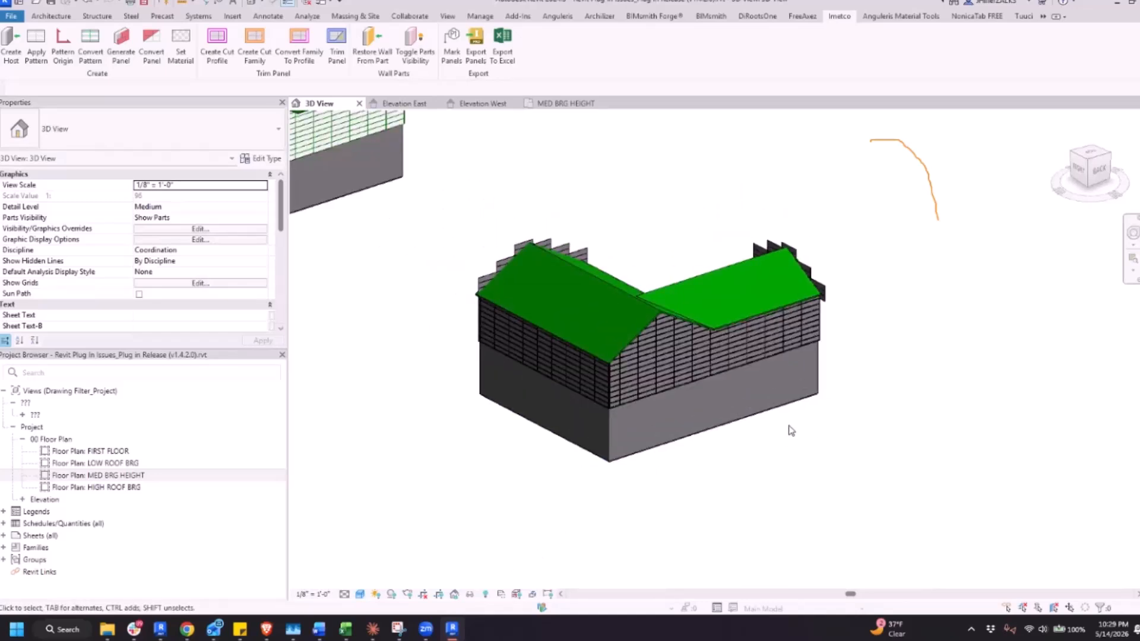
pyautogui.scroll(3, 676, 411)
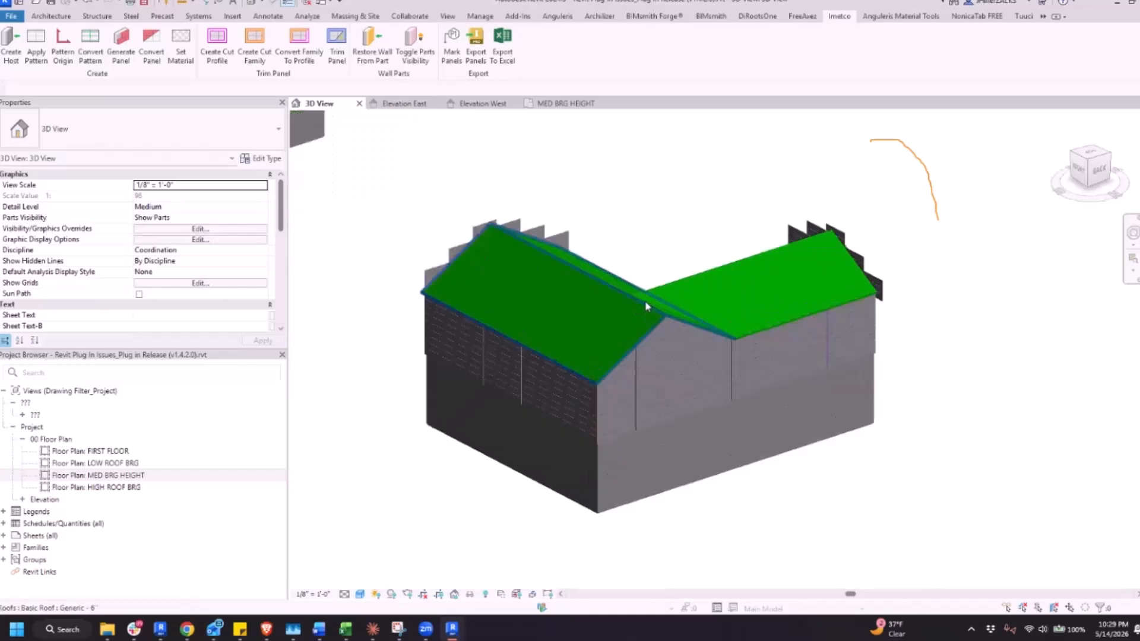
pyautogui.scroll(2, 676, 411)
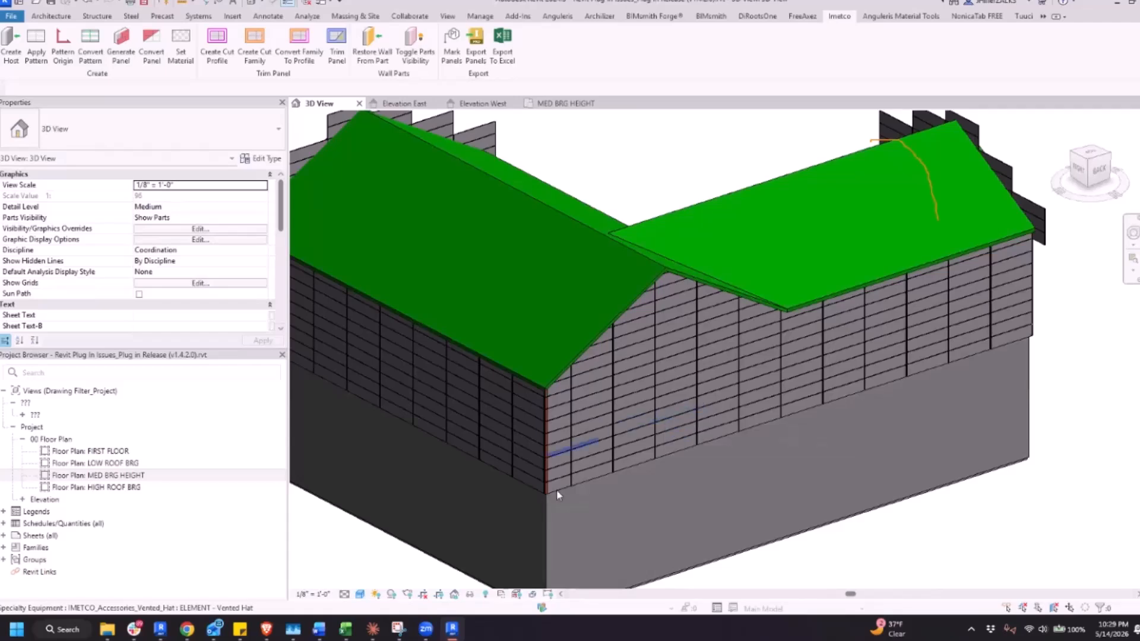
pyautogui.scroll(3, 554, 499)
pyautogui.scroll(-2, 677, 491)
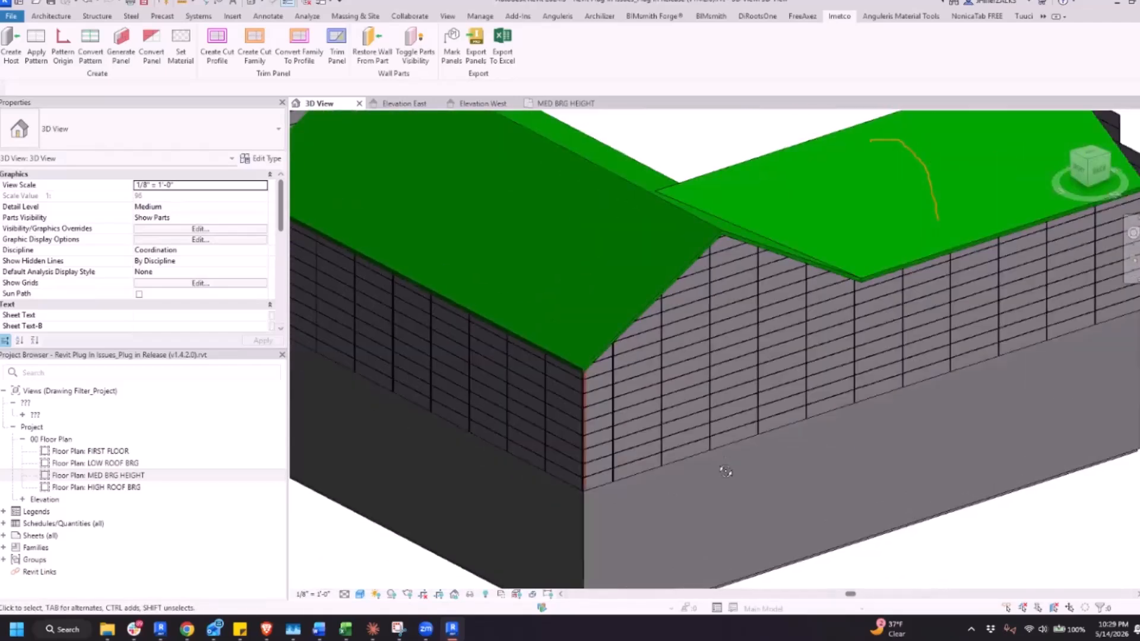
pyautogui.keyDown('shift'); pyautogui.moveTo(721, 467); pyautogui.dragTo(707, 467, button='middle'); pyautogui.keyUp('shift')
pyautogui.scroll(-3, 707, 465)
pyautogui.keyDown('shift'); pyautogui.moveTo(907, 464); pyautogui.dragTo(887, 469, button='middle'); pyautogui.keyUp('shift')
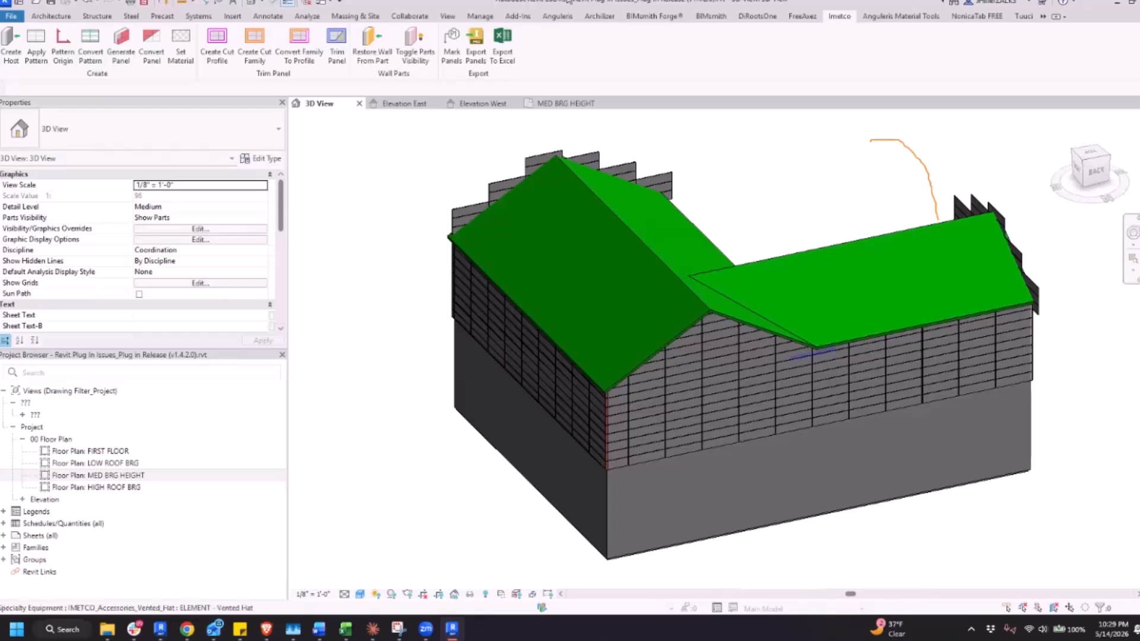
# Try deleting a small patch of pattern lines from the long wall of the building that has no panels, restoring them after the test
pyautogui.scroll(-5, 499, 348)
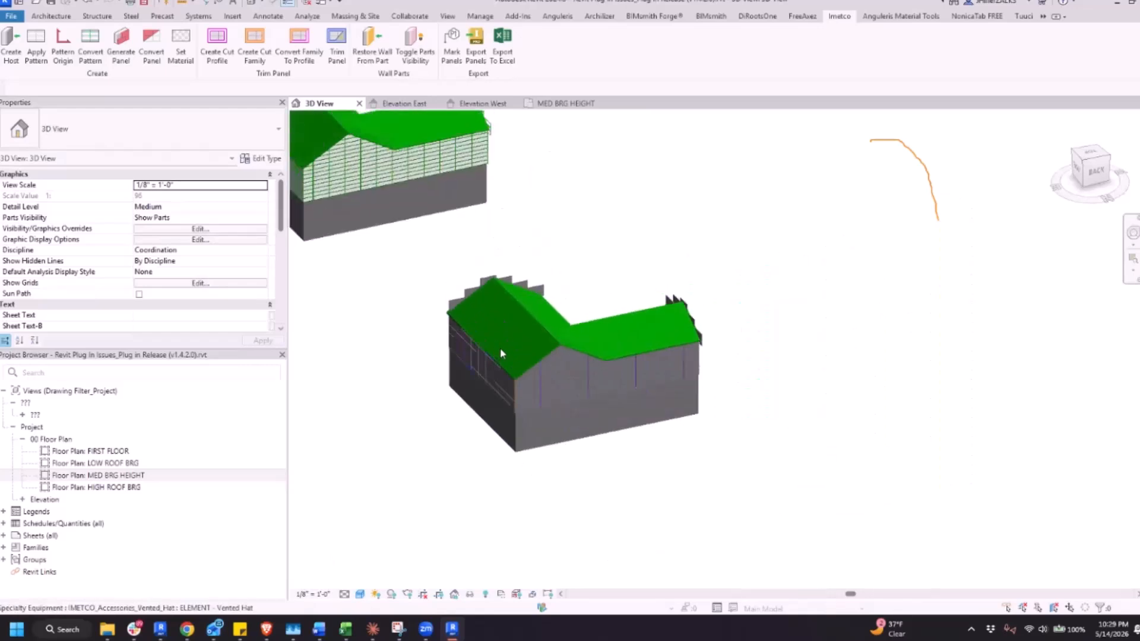
pyautogui.scroll(8, 455, 247)
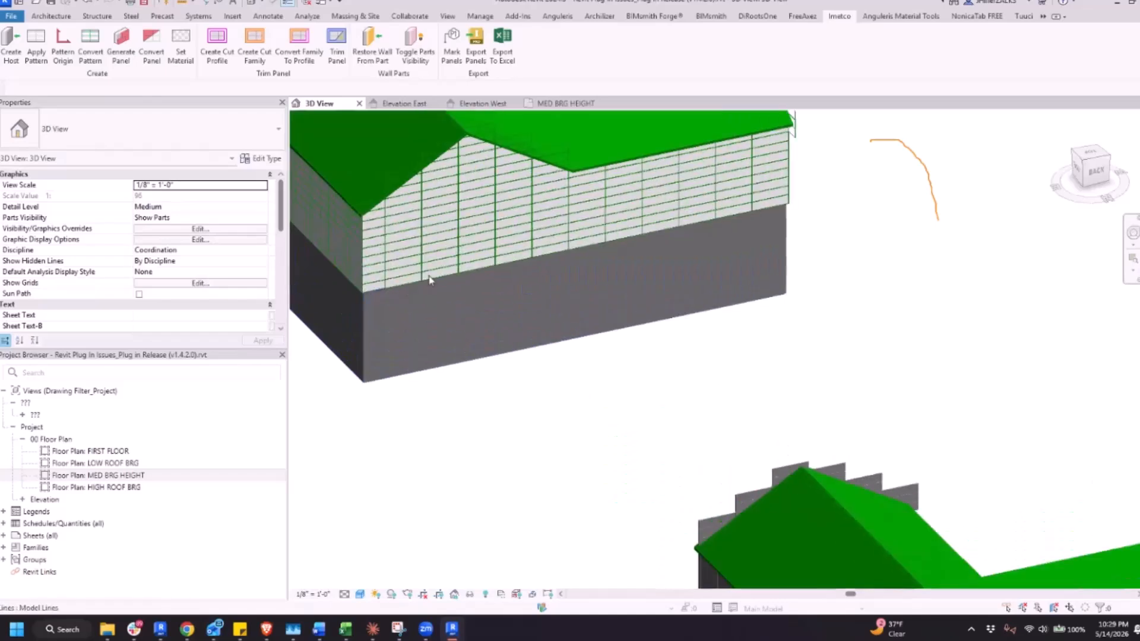
pyautogui.scroll(3, 509, 254)
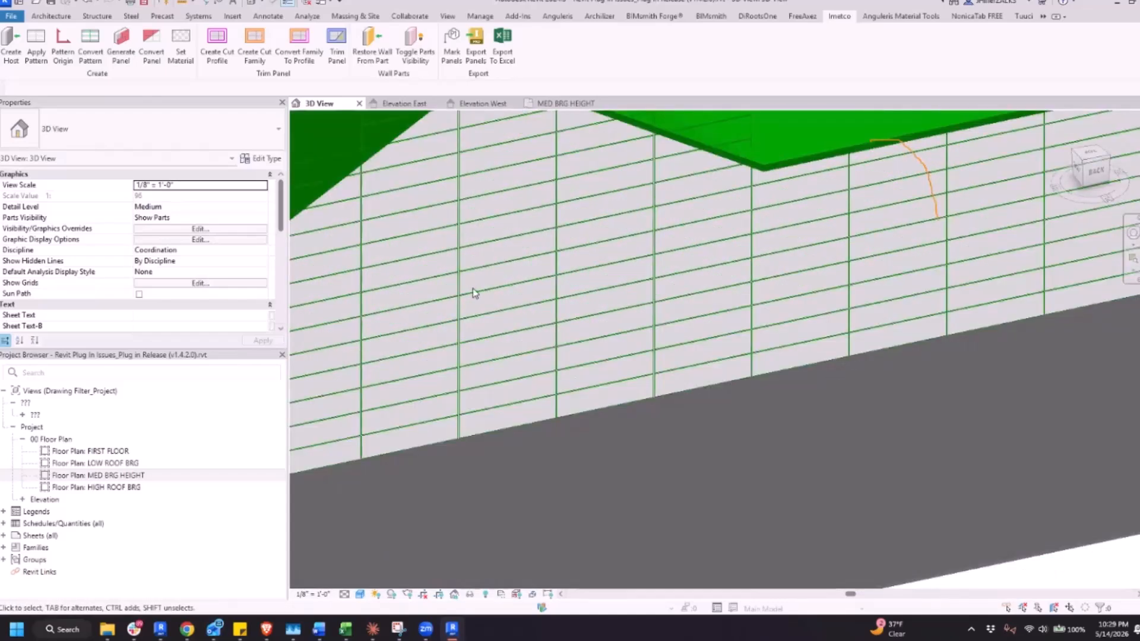
pyautogui.scroll(1, 470, 226)
pyautogui.moveTo(479, 215); pyautogui.dragTo(463, 287)
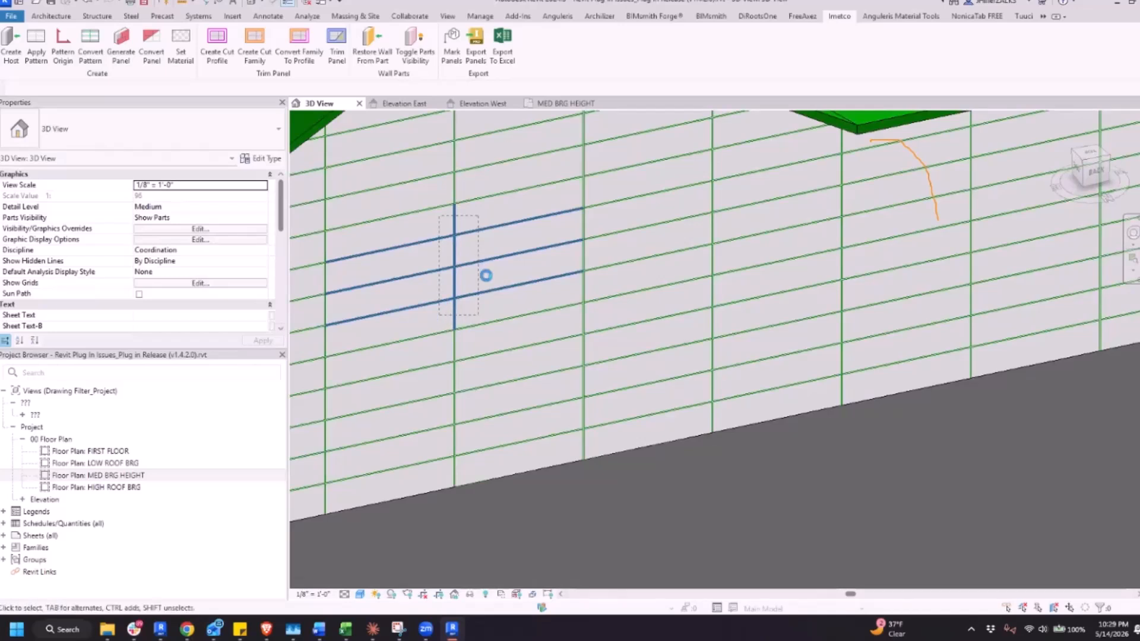
pyautogui.press('Delete')
pyautogui.scroll(-4, 342, 238)
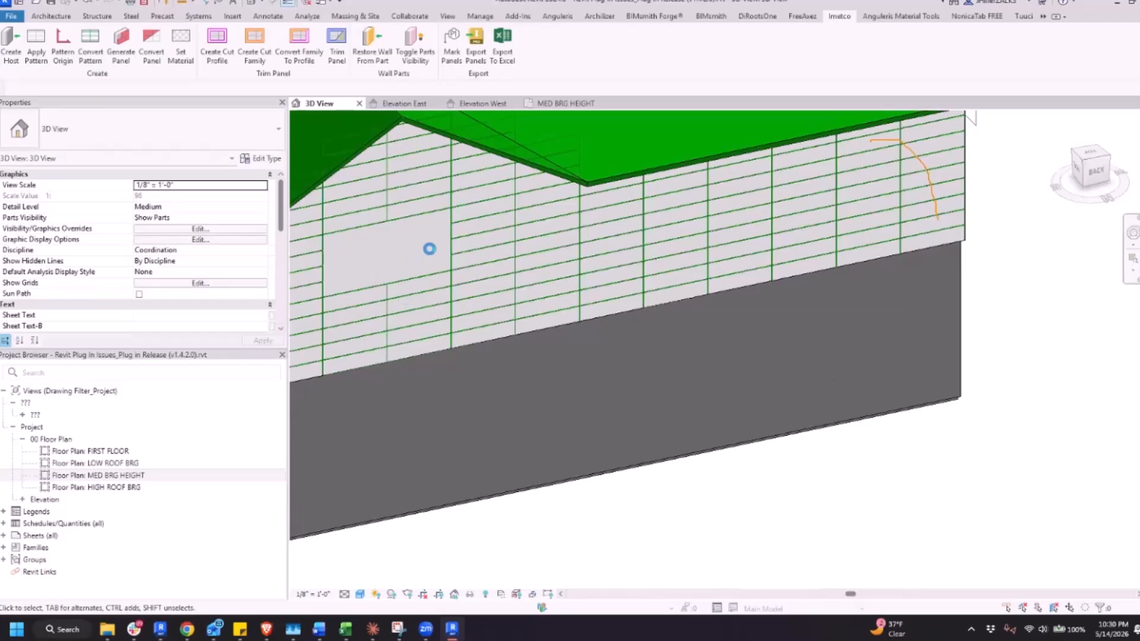
pyautogui.scroll(5, 471, 330)
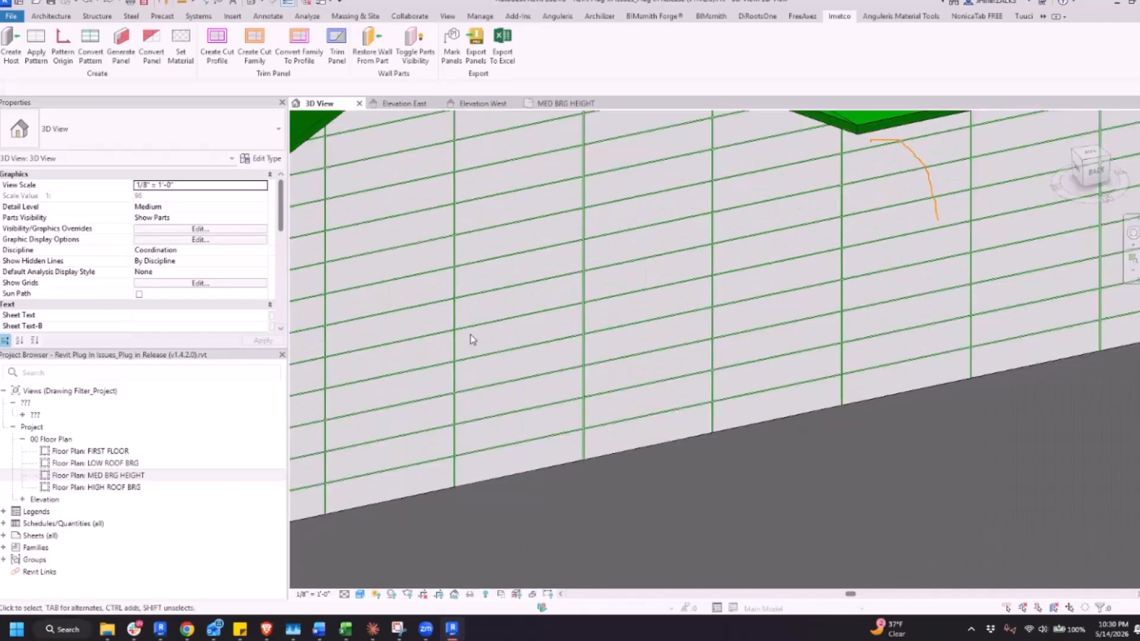
# Switch to Chrome, review issues #7 and #5 in the plug-in issues PDF, and return to Revit
pyautogui.scroll(-6, 471, 334)
pyautogui.scroll(-8, 473, 338)
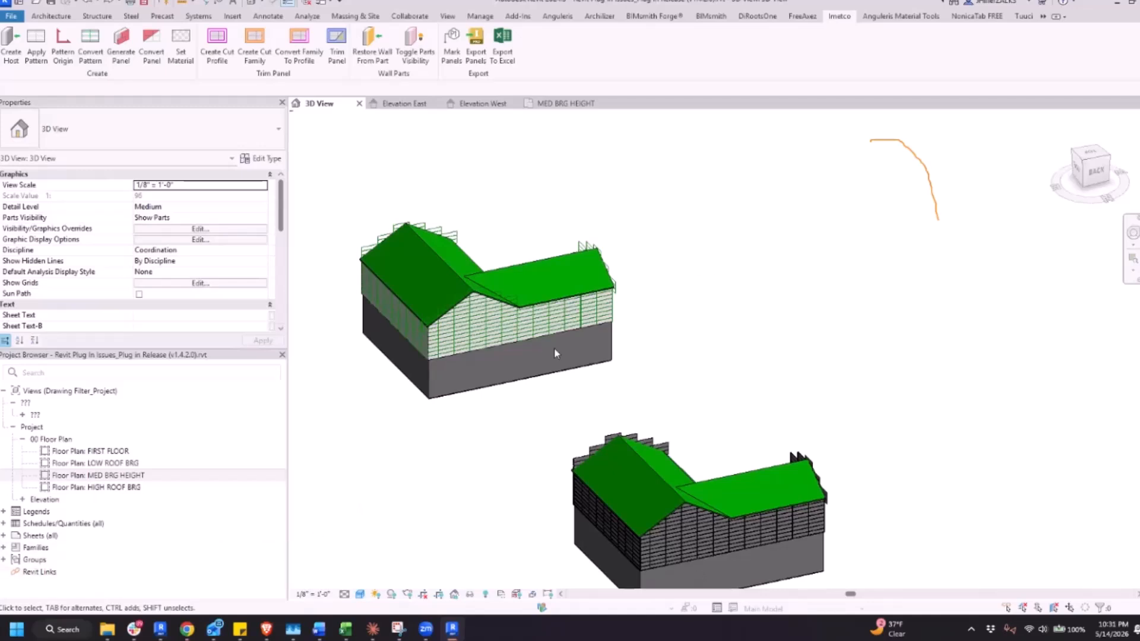
pyautogui.hotkey('alt', 'Tab')
pyautogui.scroll(-10, 688, 232)
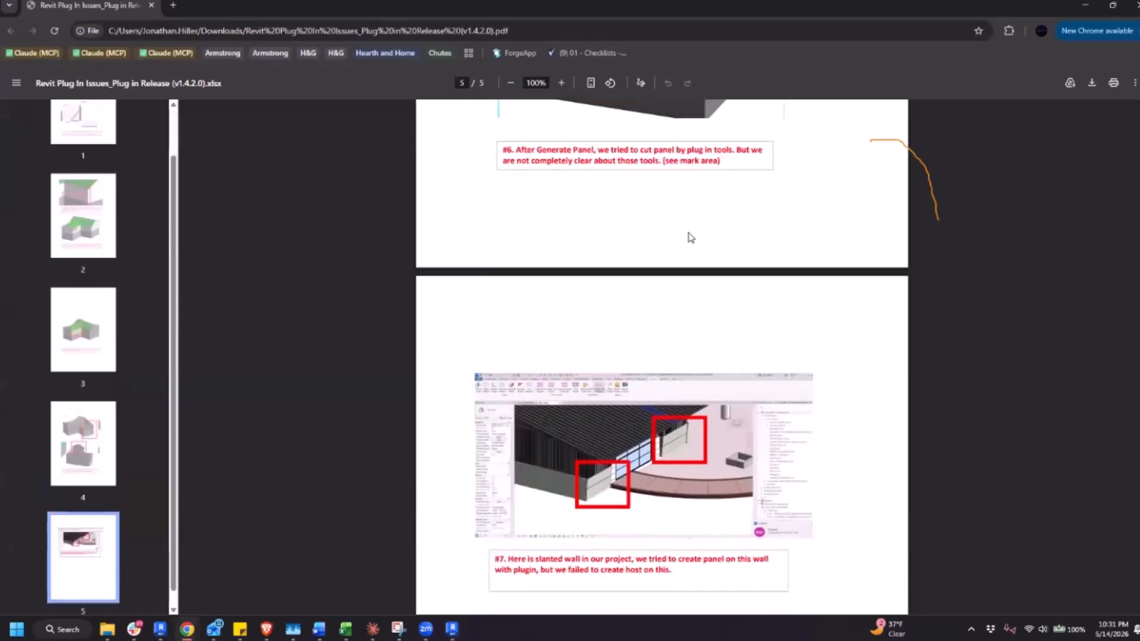
pyautogui.scroll(10, 697, 289)
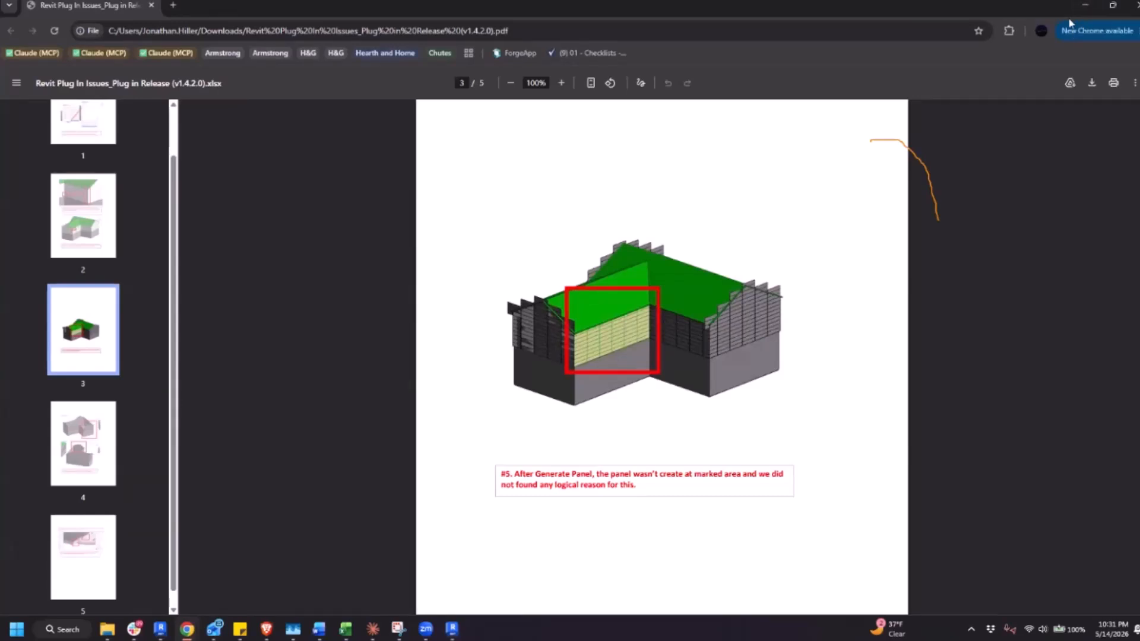
pyautogui.click(1085, 5)
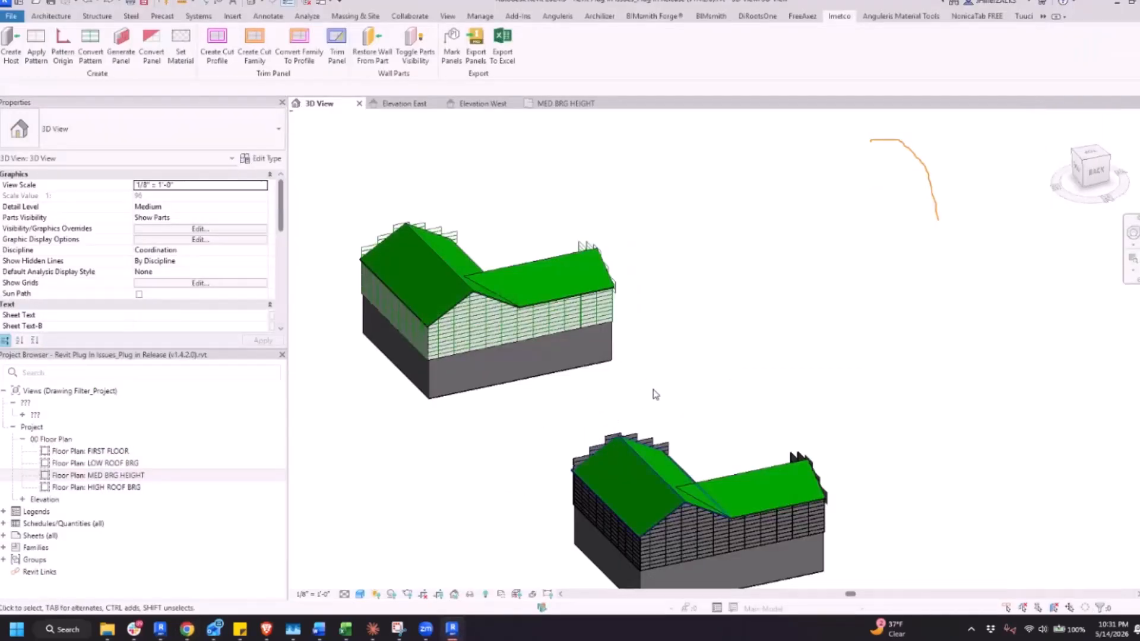
# Locate the wall from issue #5 on the paneled building, check its part's properties, and clear the selection
pyautogui.scroll(-1, 606, 437)
pyautogui.keyDown('shift'); pyautogui.moveTo(760, 455); pyautogui.dragTo(356, 535, button='middle'); pyautogui.keyUp('shift')
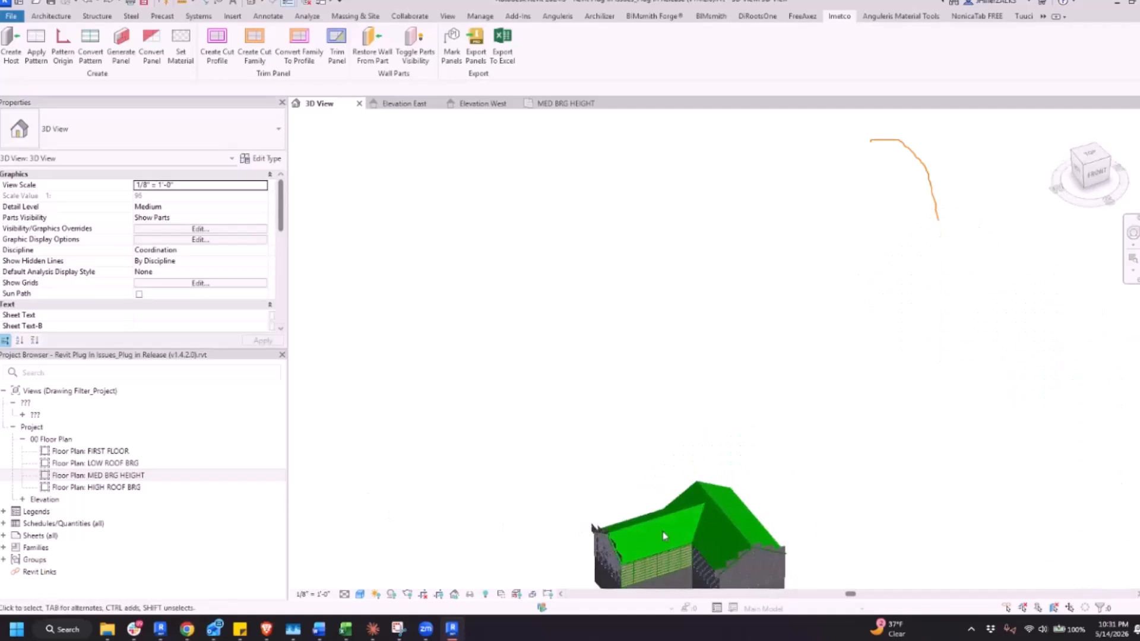
pyautogui.moveTo(664, 536); pyautogui.dragTo(657, 415, button='middle')
pyautogui.scroll(5, 657, 421)
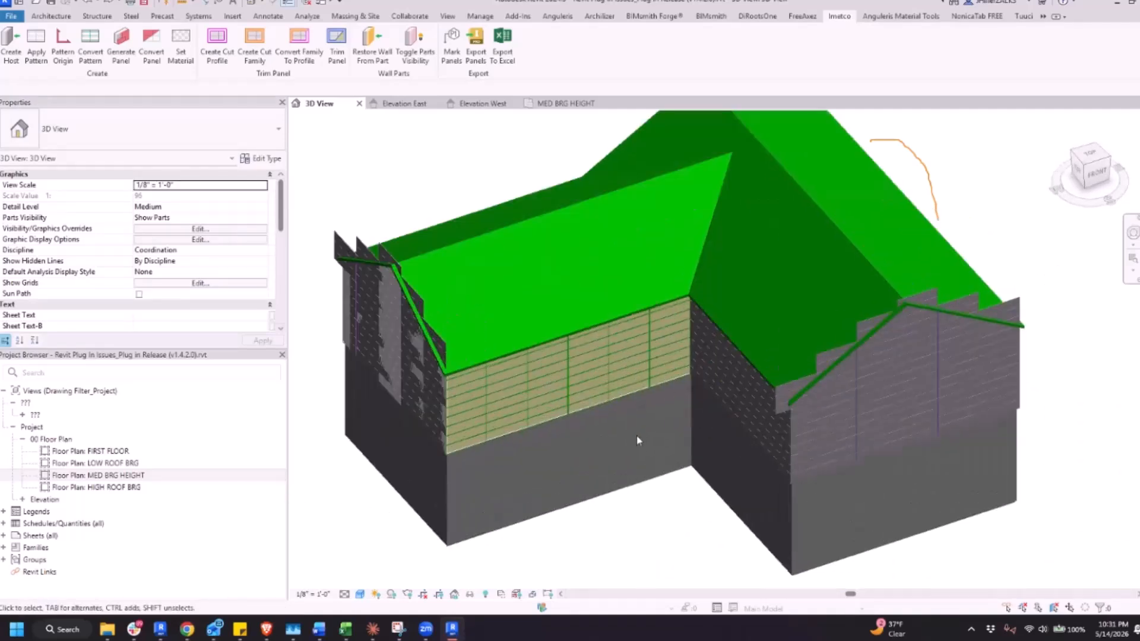
pyautogui.scroll(2, 618, 463)
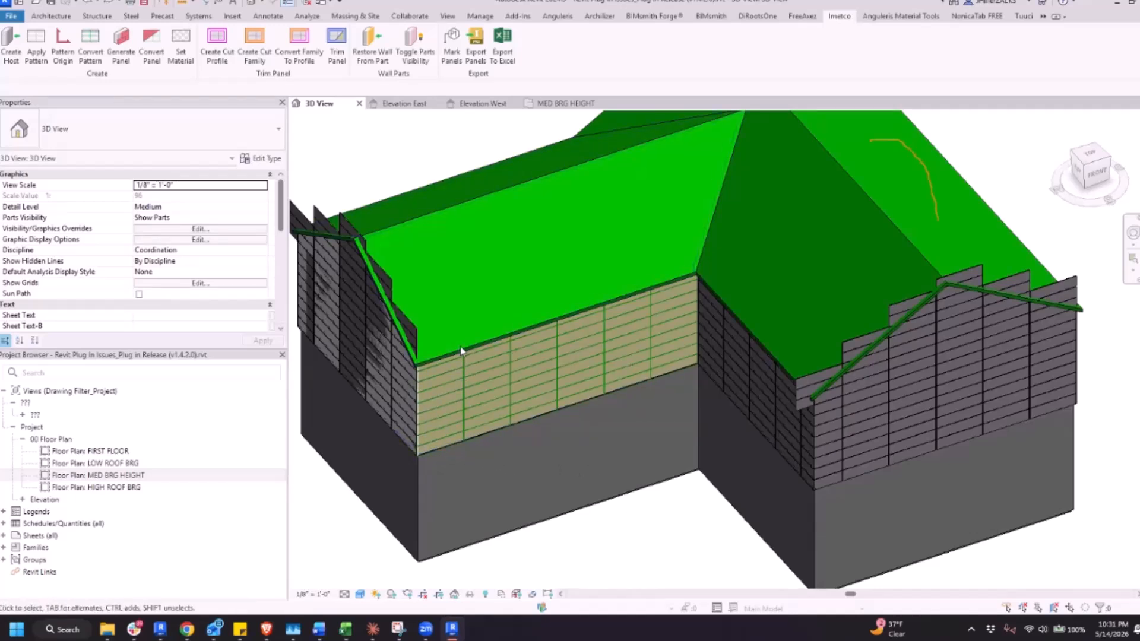
pyautogui.click(482, 430)
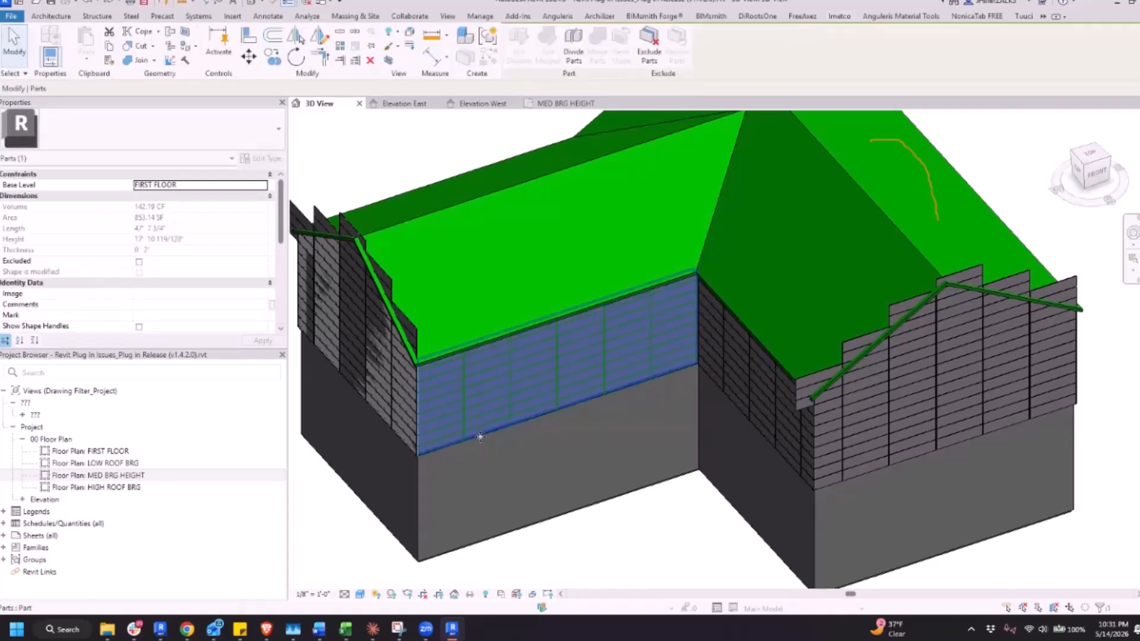
pyautogui.press('Escape')
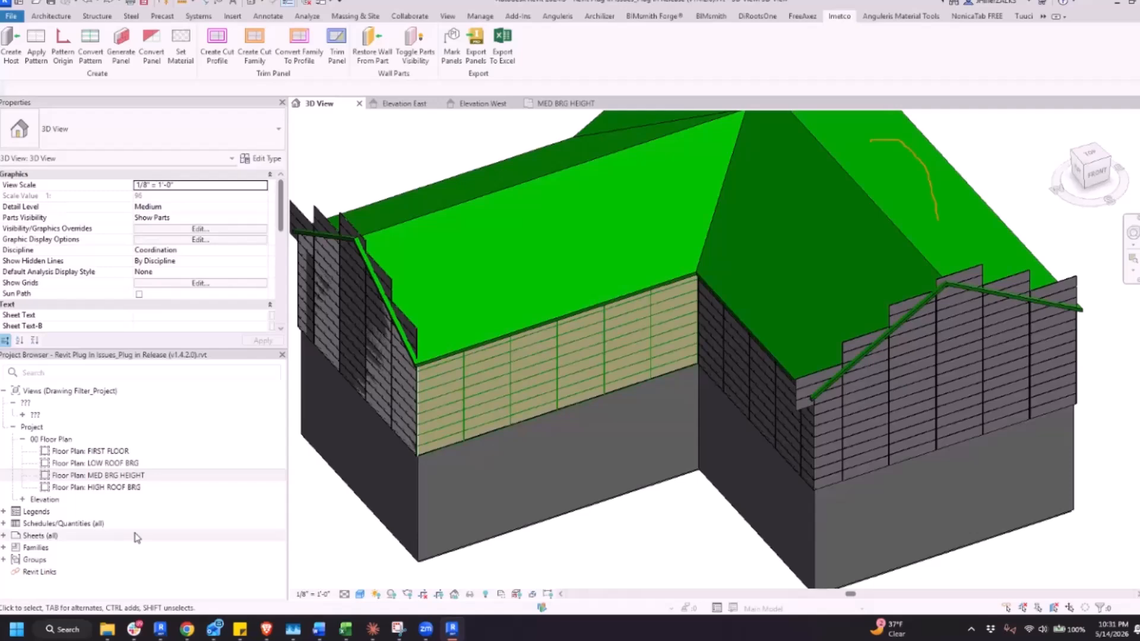
# Check the properties of the adjacent host wall and of the unpaneled wall's part at their shared lower corner
pyautogui.scroll(8, 349, 483)
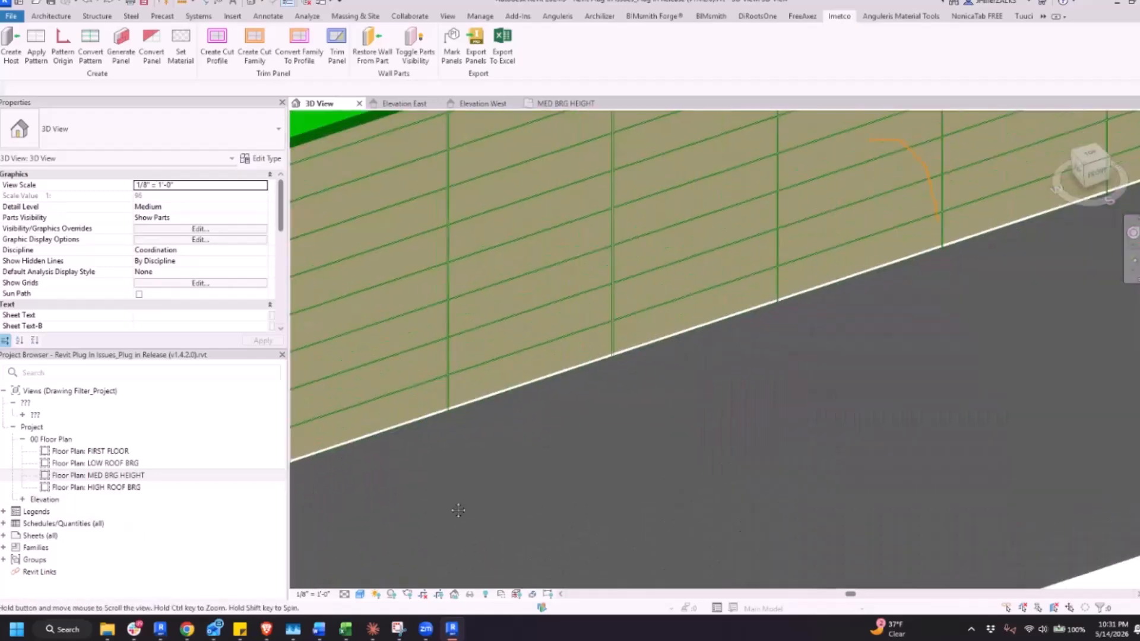
pyautogui.moveTo(459, 511); pyautogui.dragTo(593, 521, button='middle')
pyautogui.scroll(2, 441, 483)
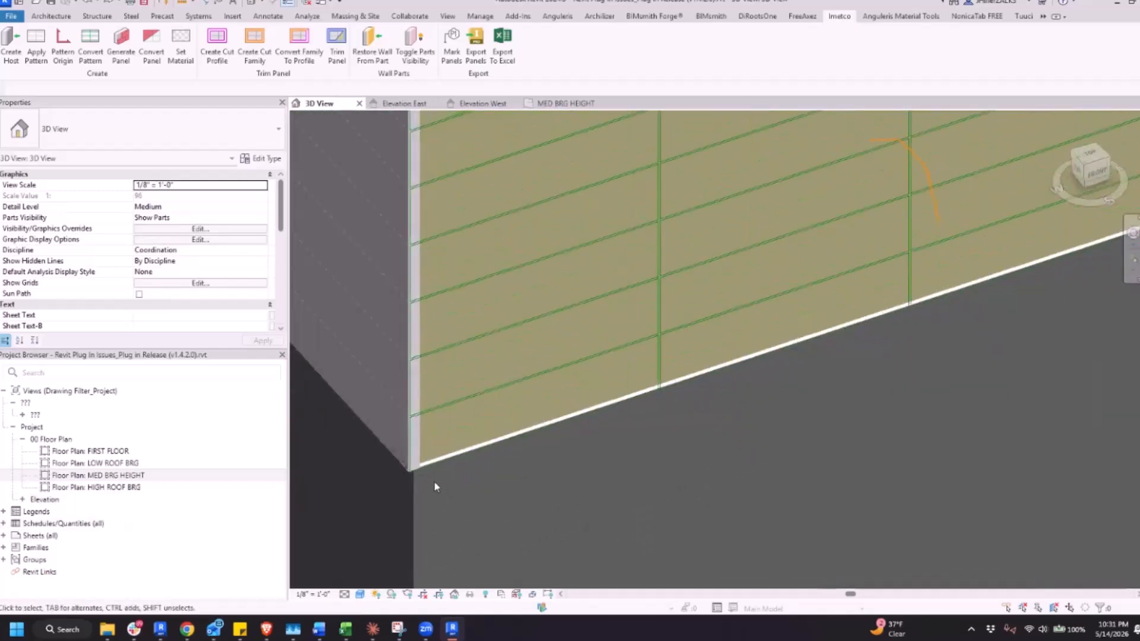
pyautogui.click(421, 451)
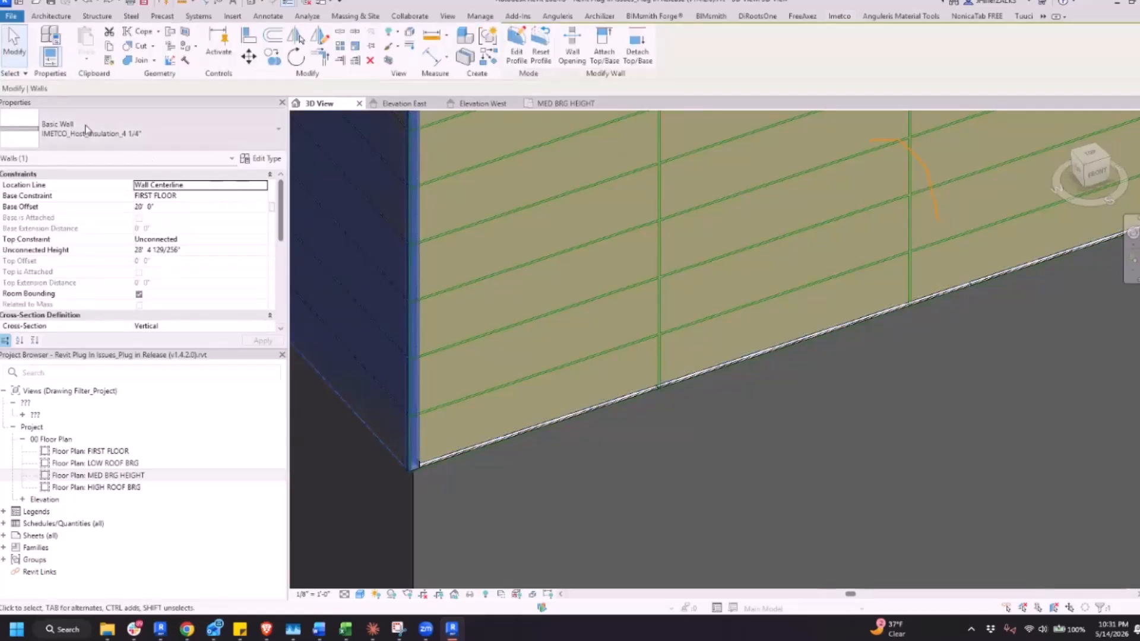
pyautogui.click(520, 432)
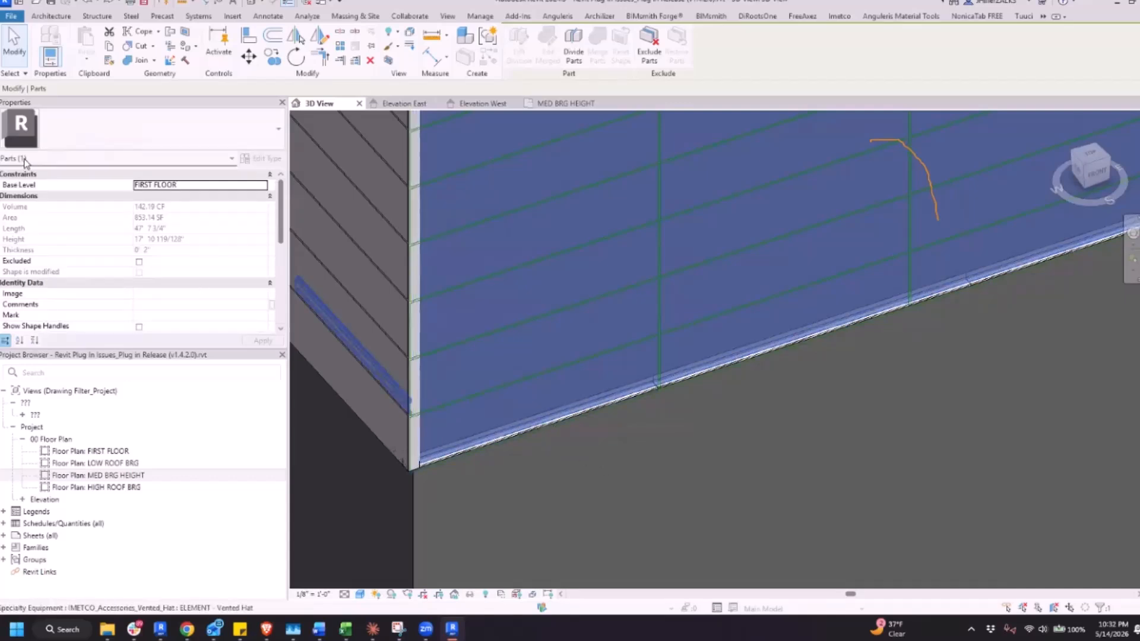
pyautogui.scroll(-3, 774, 474)
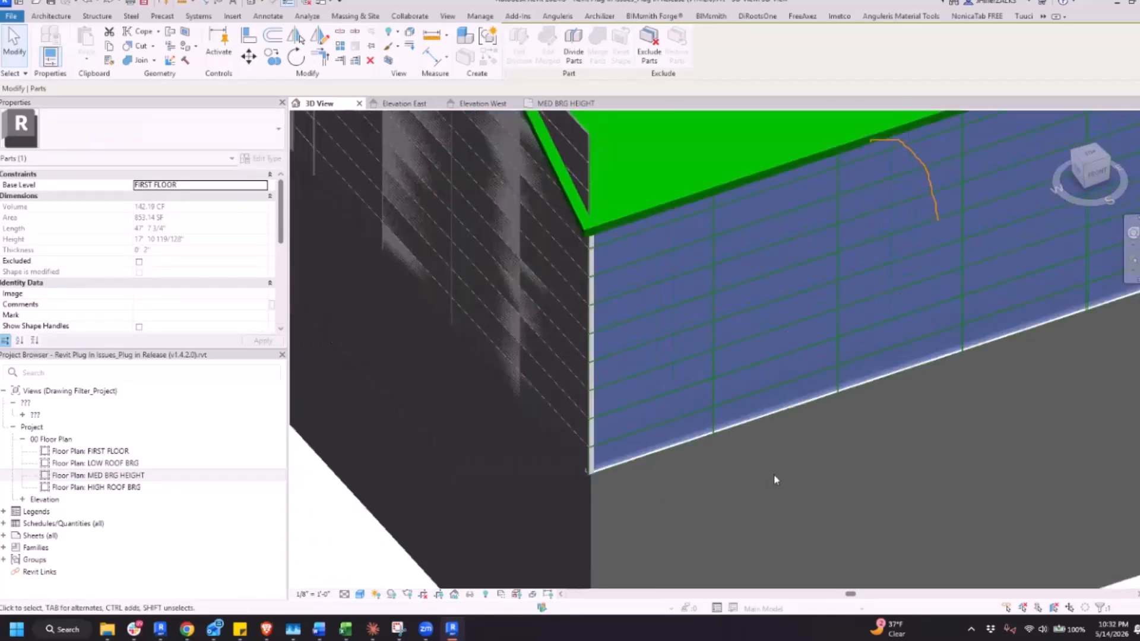
# Check the properties of the unpaneled wall's part and examine both of its end corners along the wall's lower edge
pyautogui.click(771, 474)
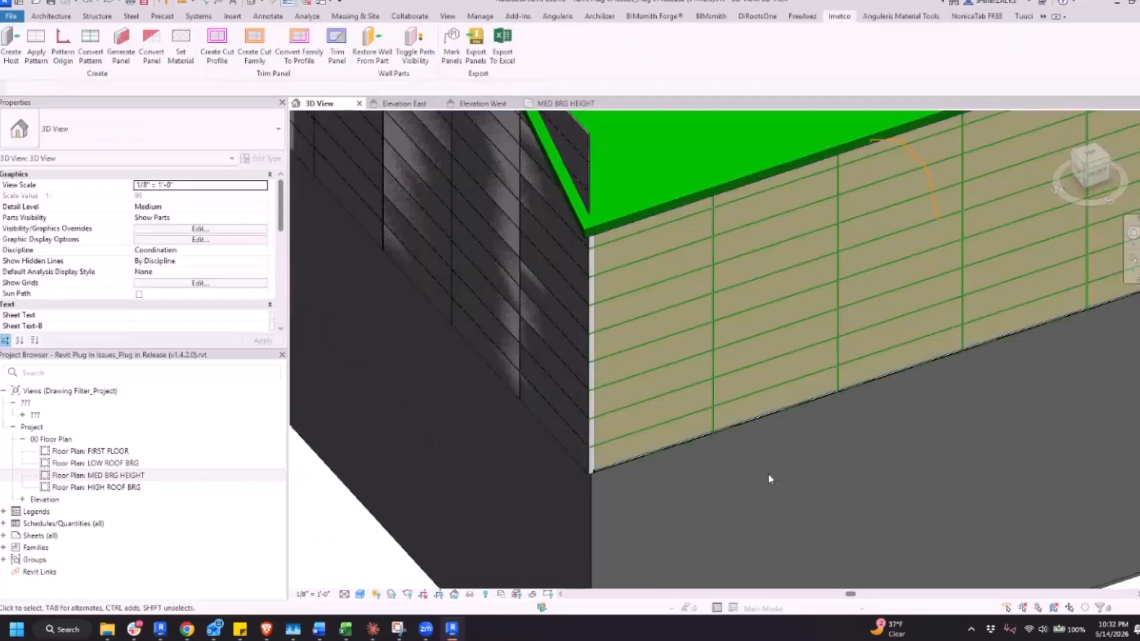
pyautogui.click(687, 444)
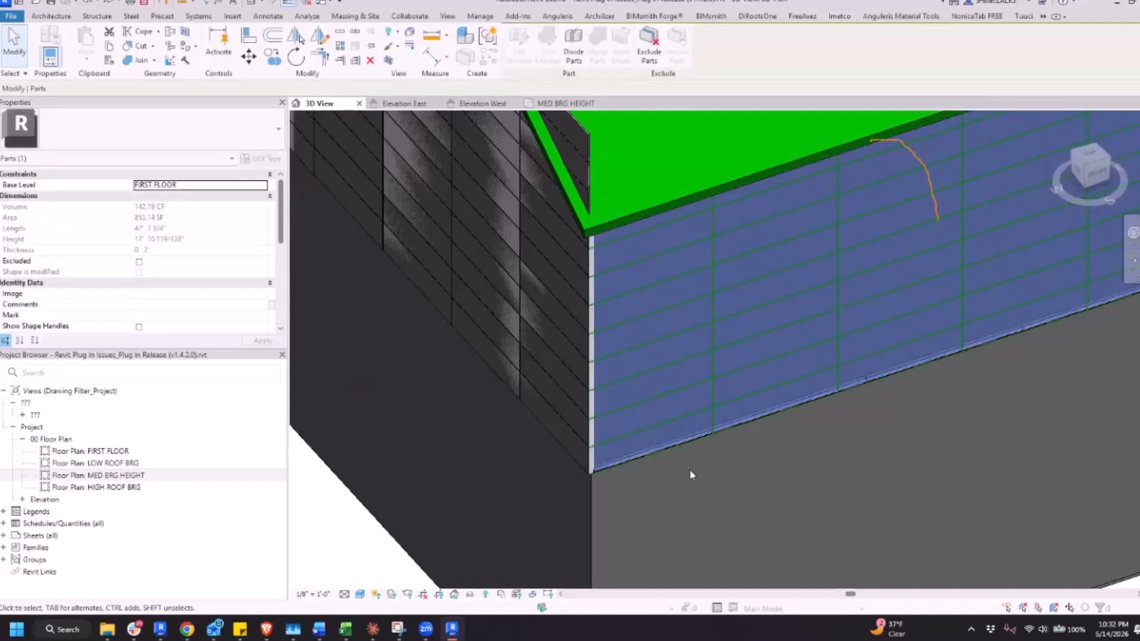
pyautogui.click(689, 469)
pyautogui.press('Tab')
pyautogui.click(685, 442)
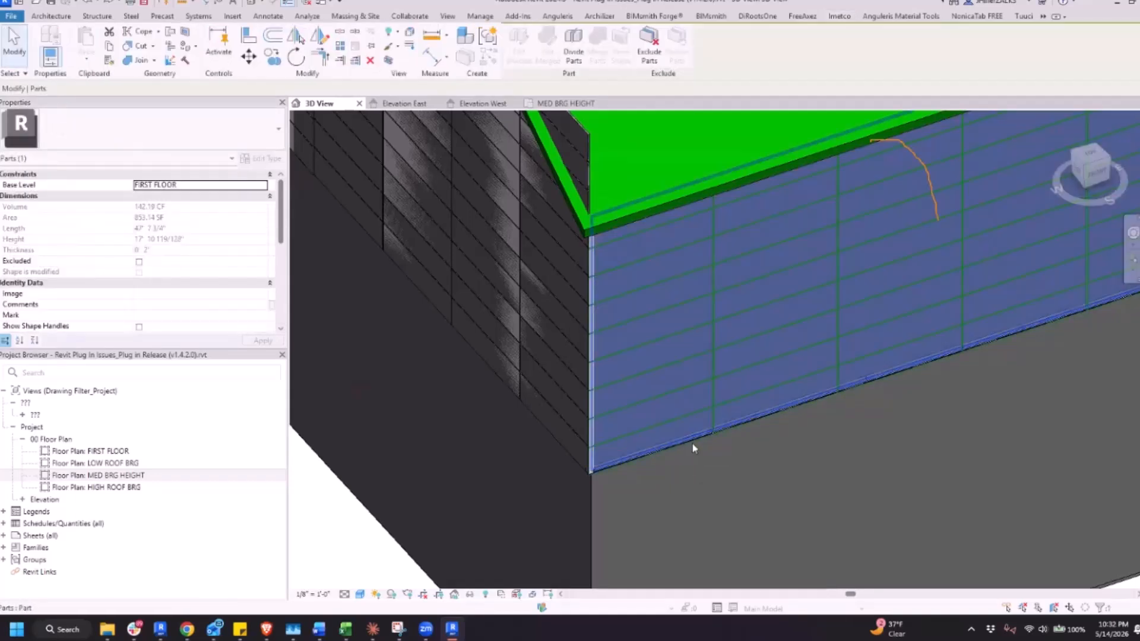
pyautogui.moveTo(865, 493); pyautogui.dragTo(683, 494, button='middle')
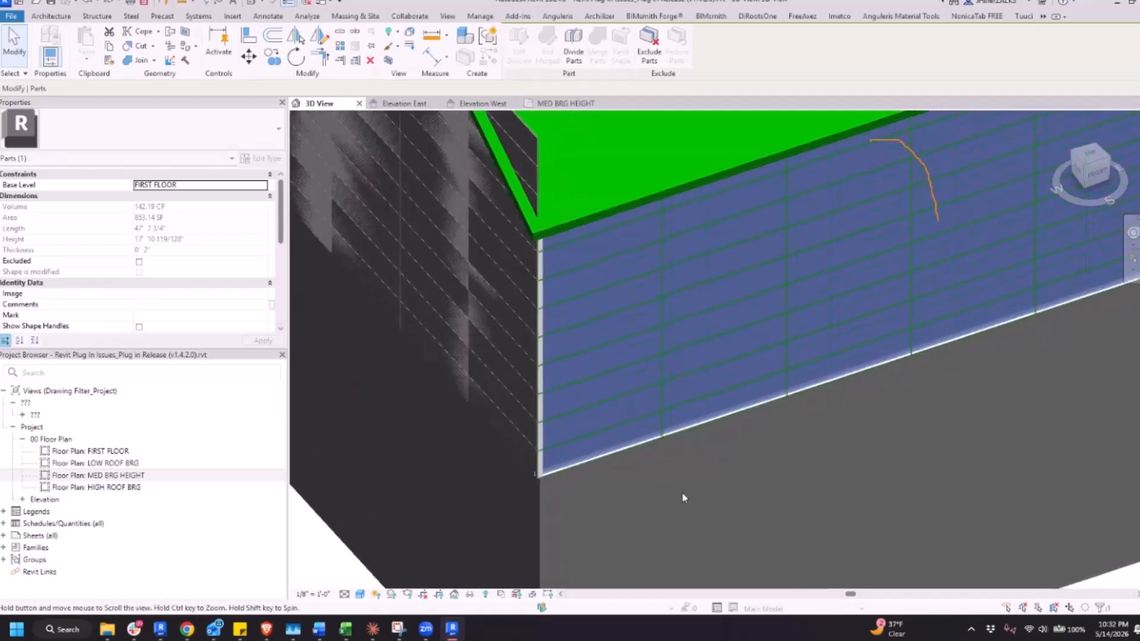
pyautogui.scroll(-2, 694, 491)
pyautogui.scroll(2, 1013, 361)
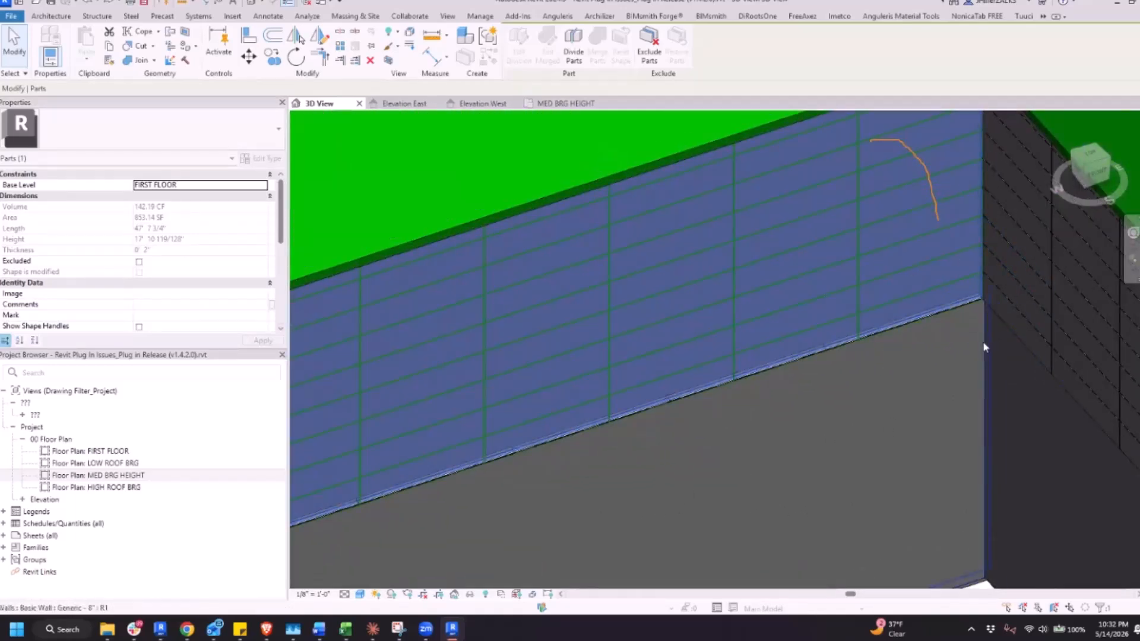
pyautogui.scroll(-1, 973, 347)
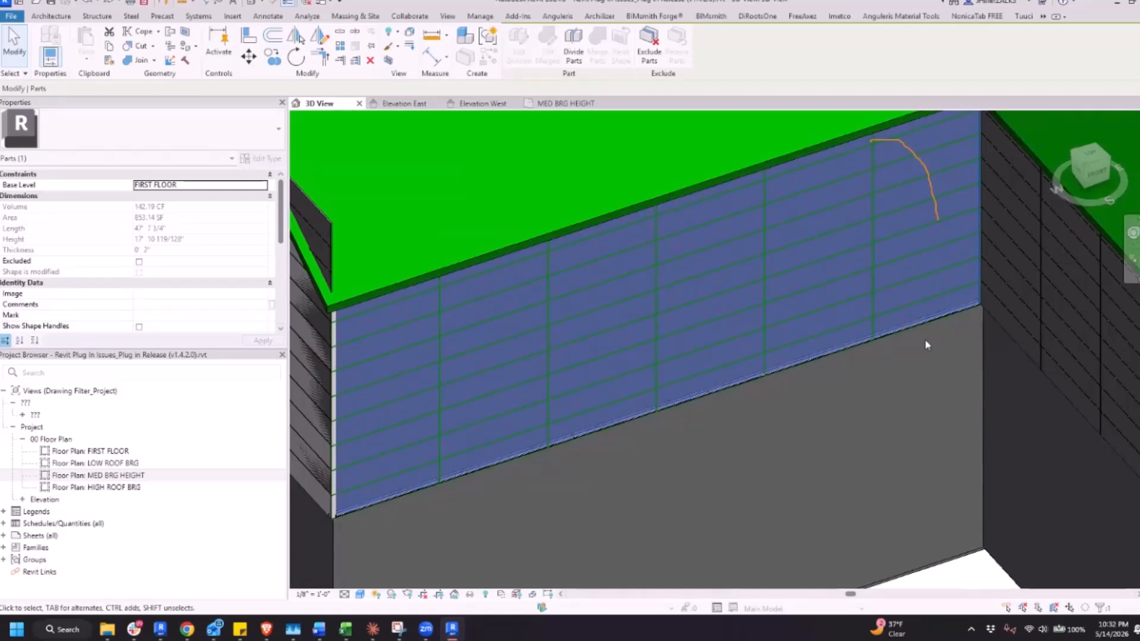
# Try deleting the part from the unpaneled wall, check a panel line left on the wall, and restore the part
pyautogui.press('Delete')
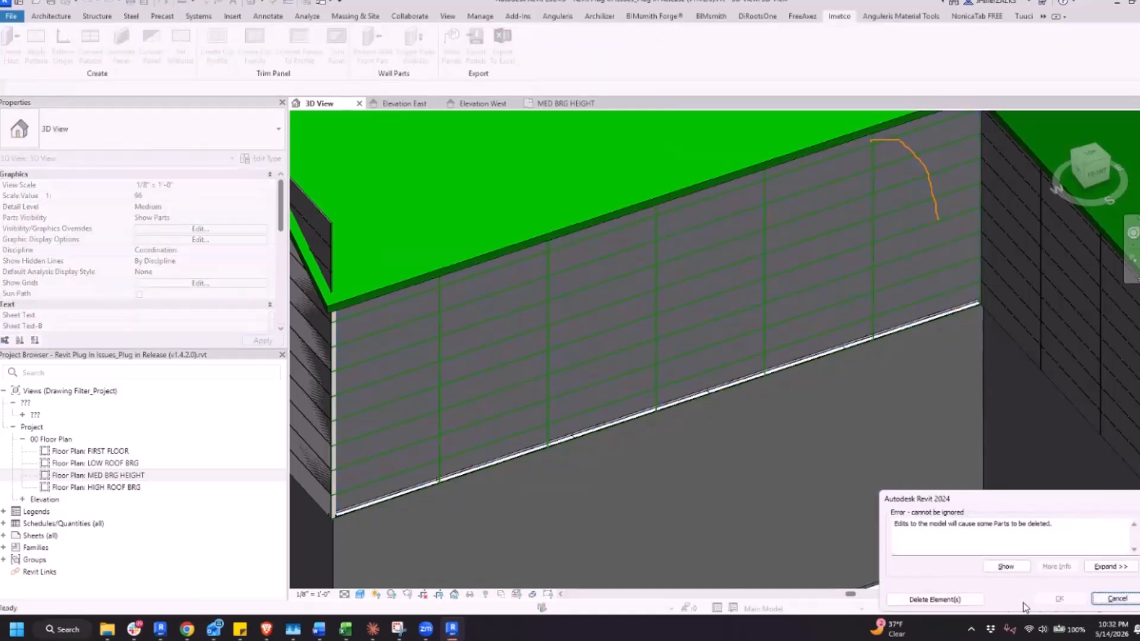
pyautogui.click(946, 600)
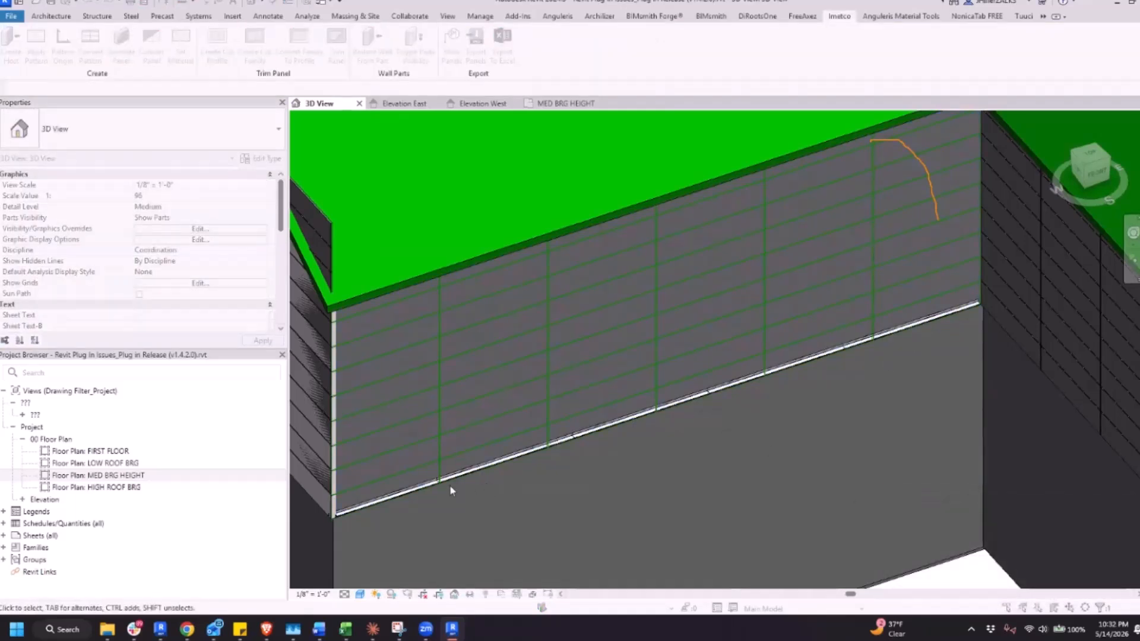
pyautogui.scroll(-2, 483, 371)
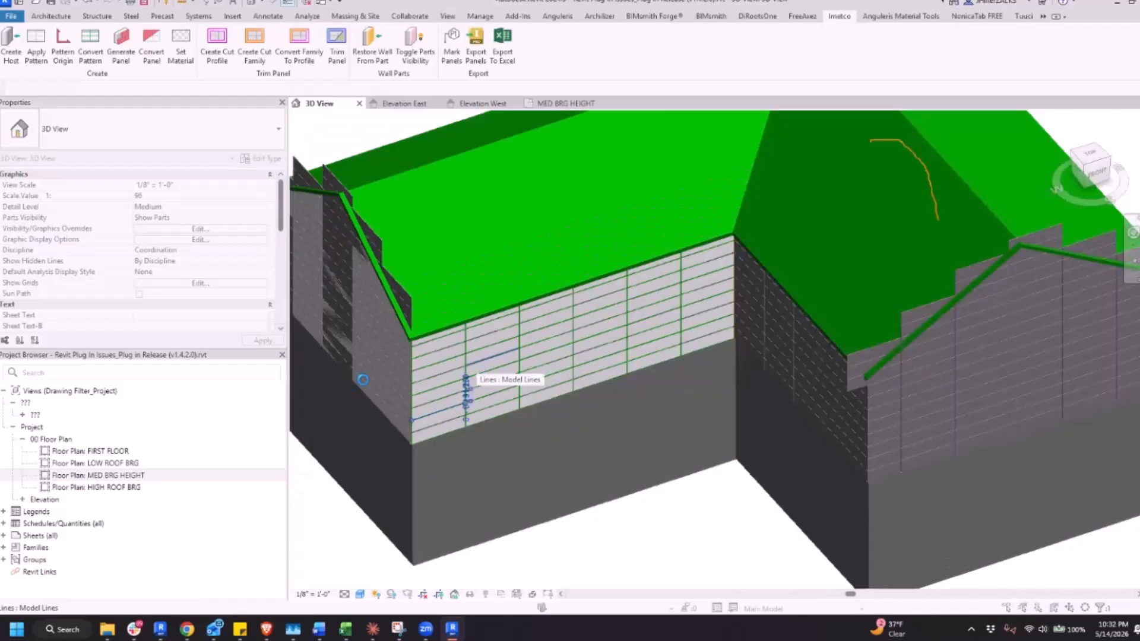
pyautogui.click(529, 367)
pyautogui.scroll(3, 558, 365)
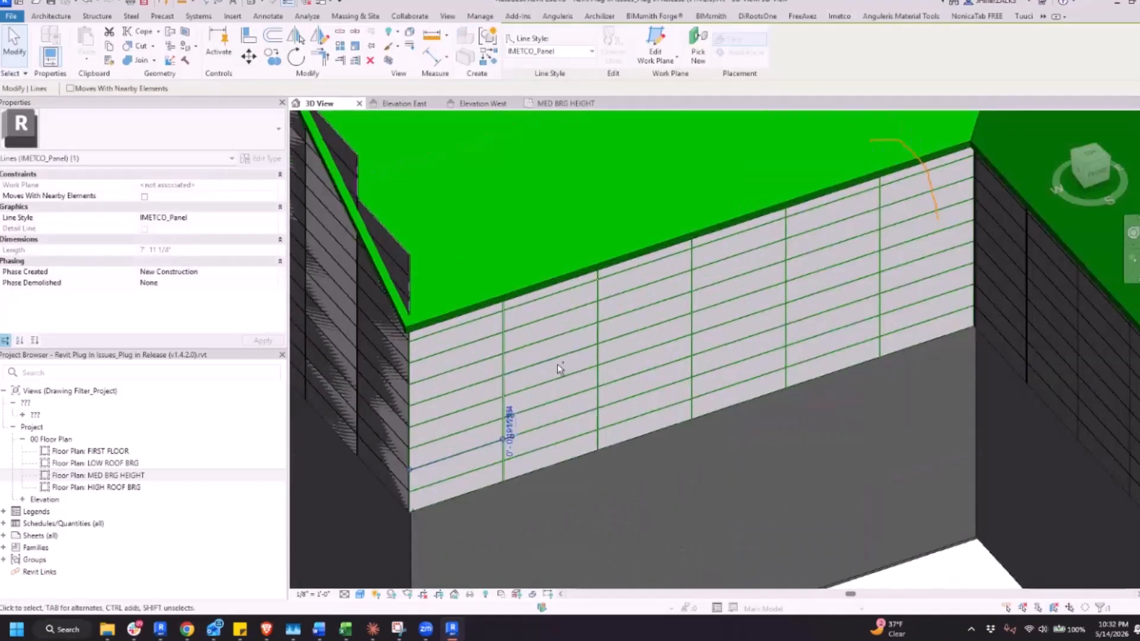
pyautogui.press('Escape')
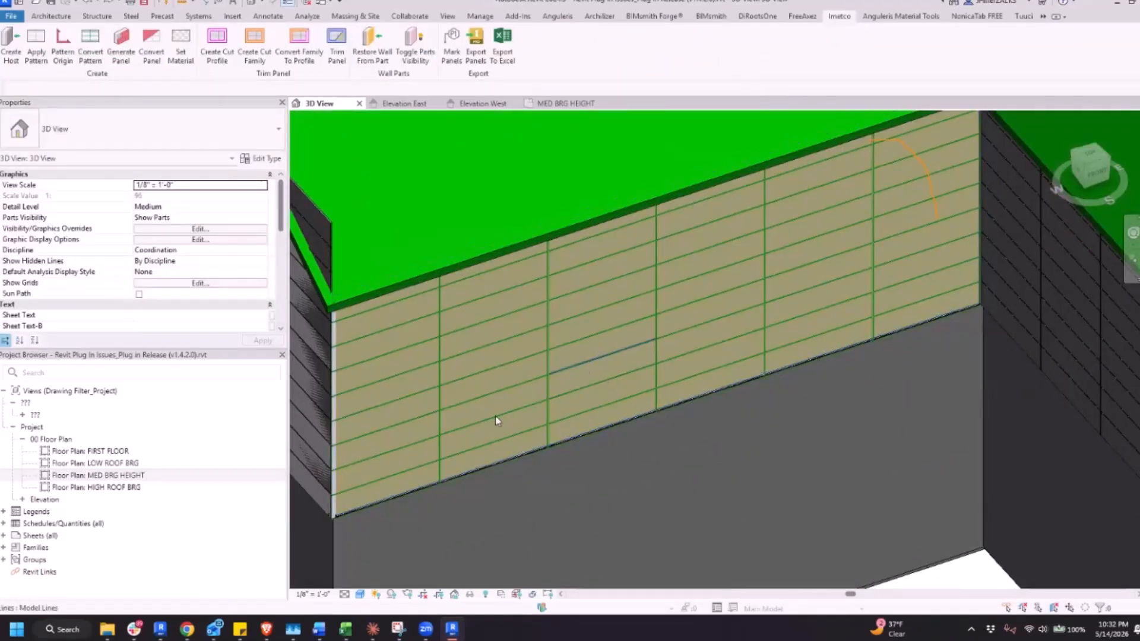
# Recheck the restored part on the unpaneled wall, clear the selection, and view the wall together with its neighbouring walls
pyautogui.click(492, 460)
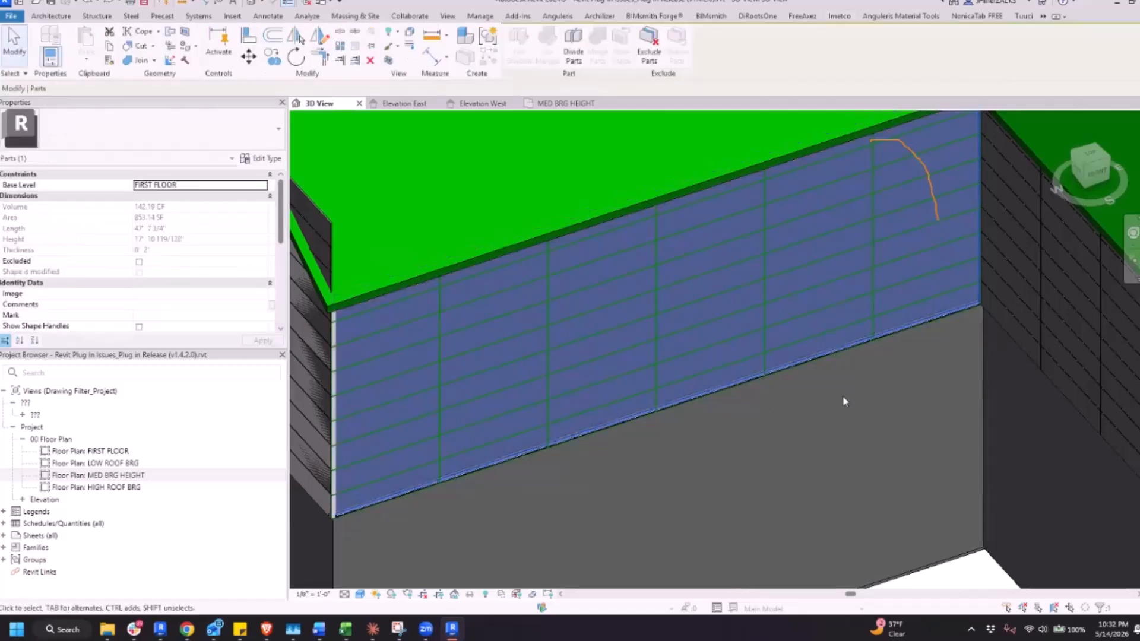
pyautogui.press('Escape')
pyautogui.scroll(-3, 910, 383)
pyautogui.scroll(-3, 926, 384)
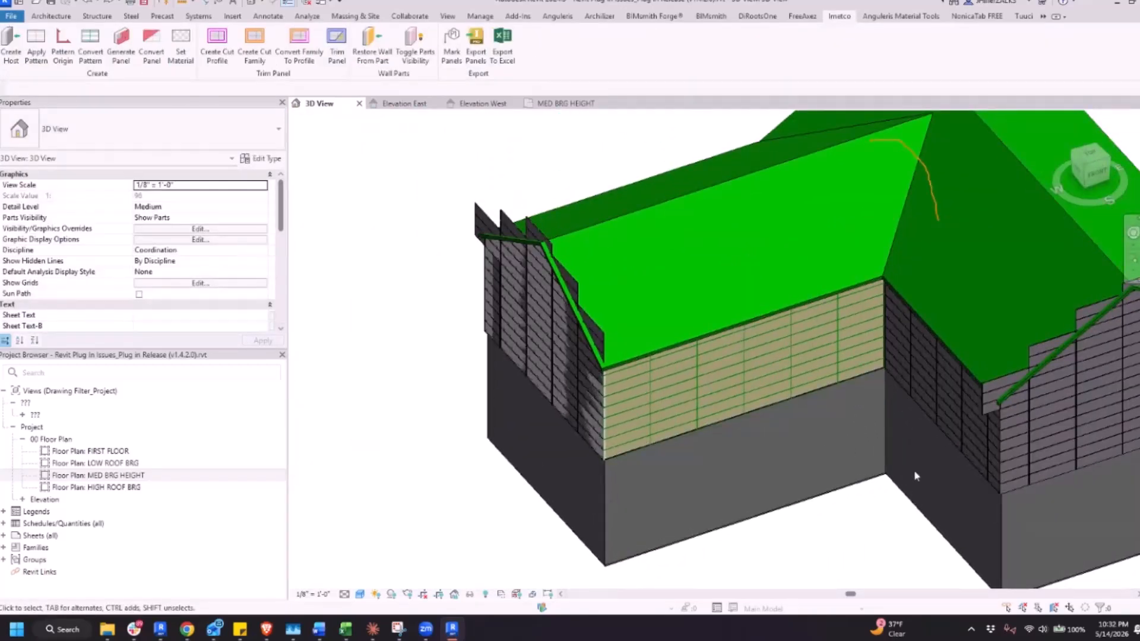
pyautogui.moveTo(904, 478); pyautogui.dragTo(882, 483, button='middle')
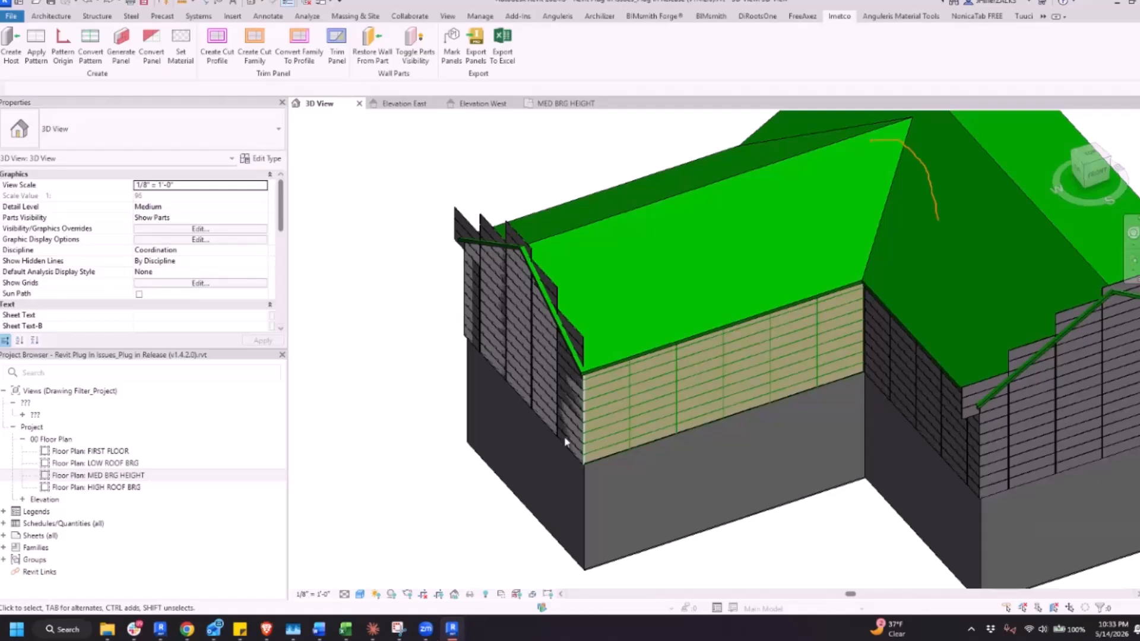
# Switch to Chrome, review issue #4 in the plug-in issues PDF, and return to Revit
pyautogui.hotkey('alt', 'Tab')
pyautogui.scroll(-5, 603, 402)
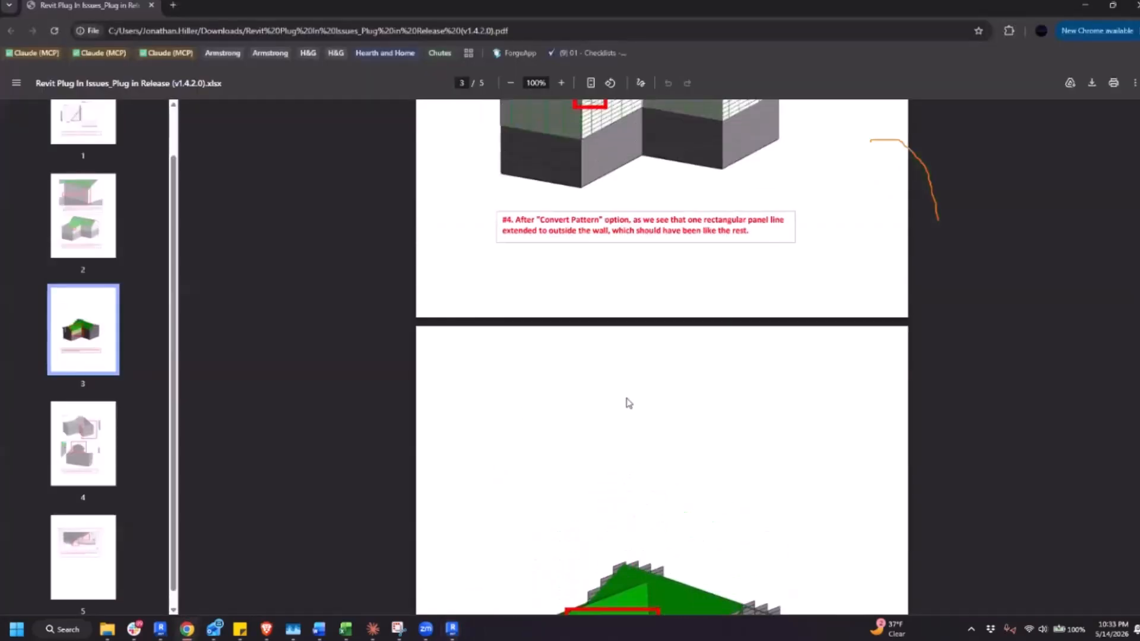
pyautogui.scroll(3, 629, 403)
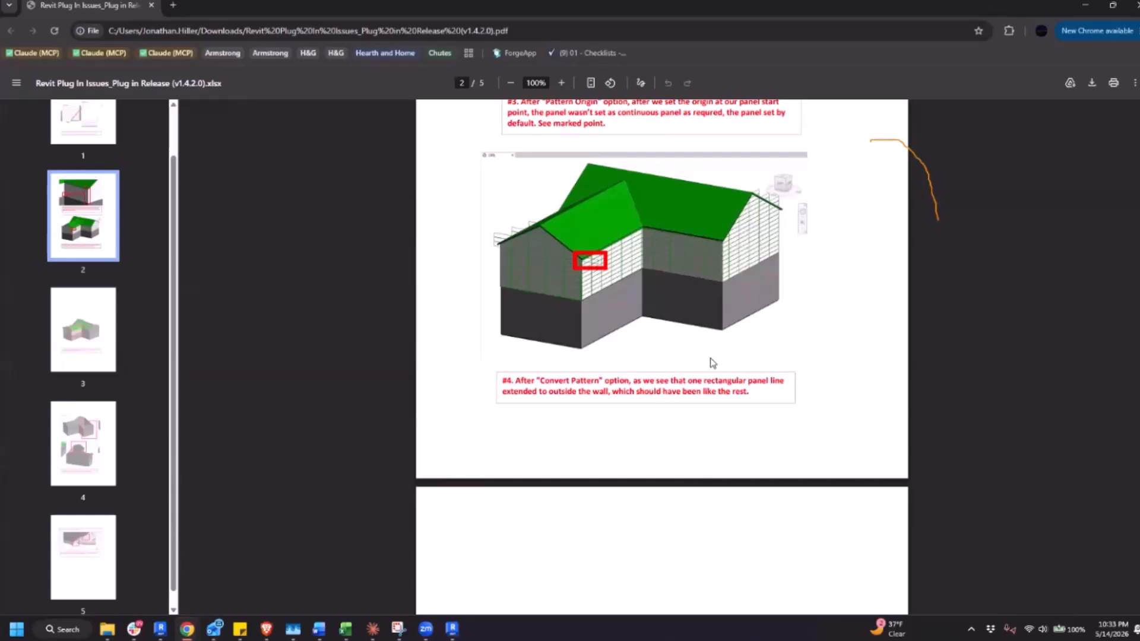
pyautogui.click(1085, 5)
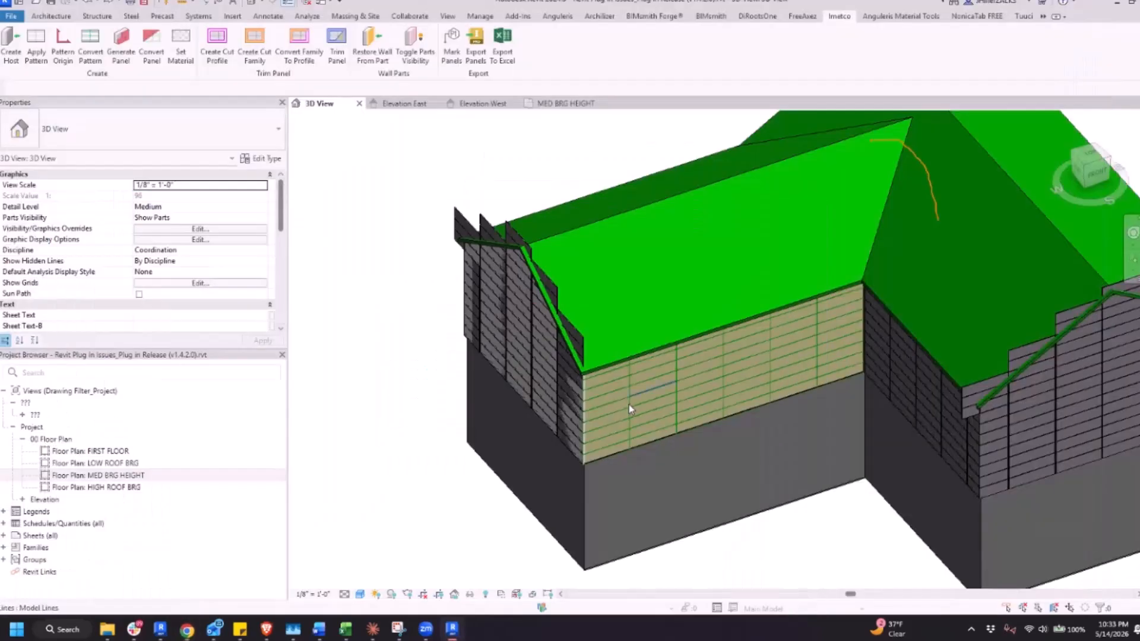
# Check the properties of the host walls meeting at the inside corner and of the gable host wall on the pattern-lined building
pyautogui.scroll(-6, 629, 405)
pyautogui.scroll(3, 630, 547)
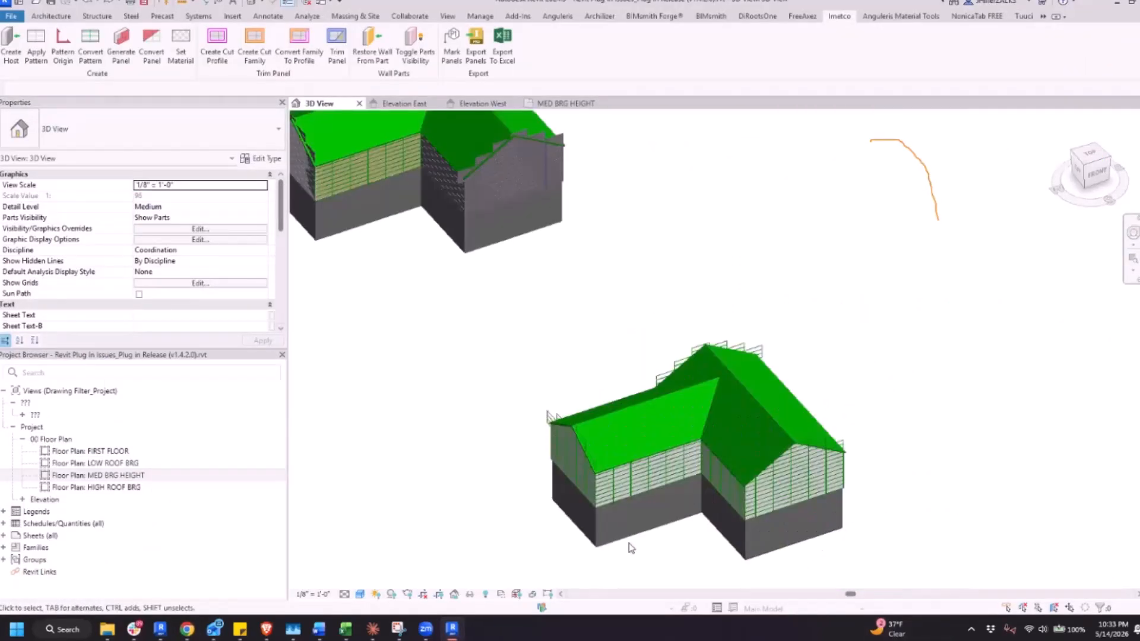
pyautogui.scroll(4, 653, 549)
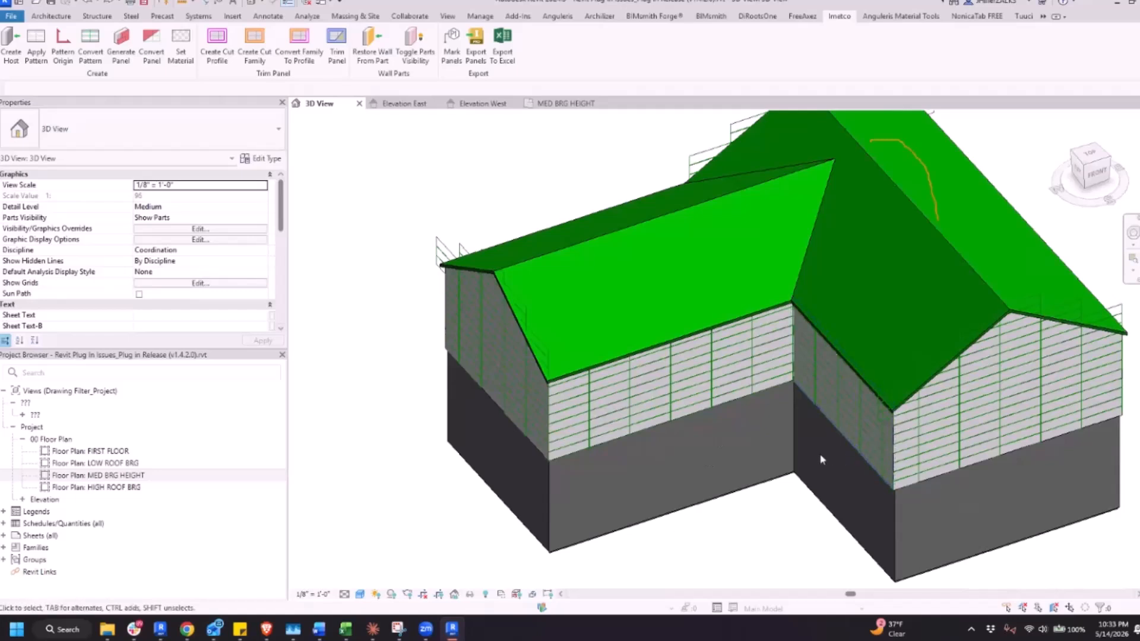
pyautogui.moveTo(821, 459); pyautogui.dragTo(786, 453, button='middle')
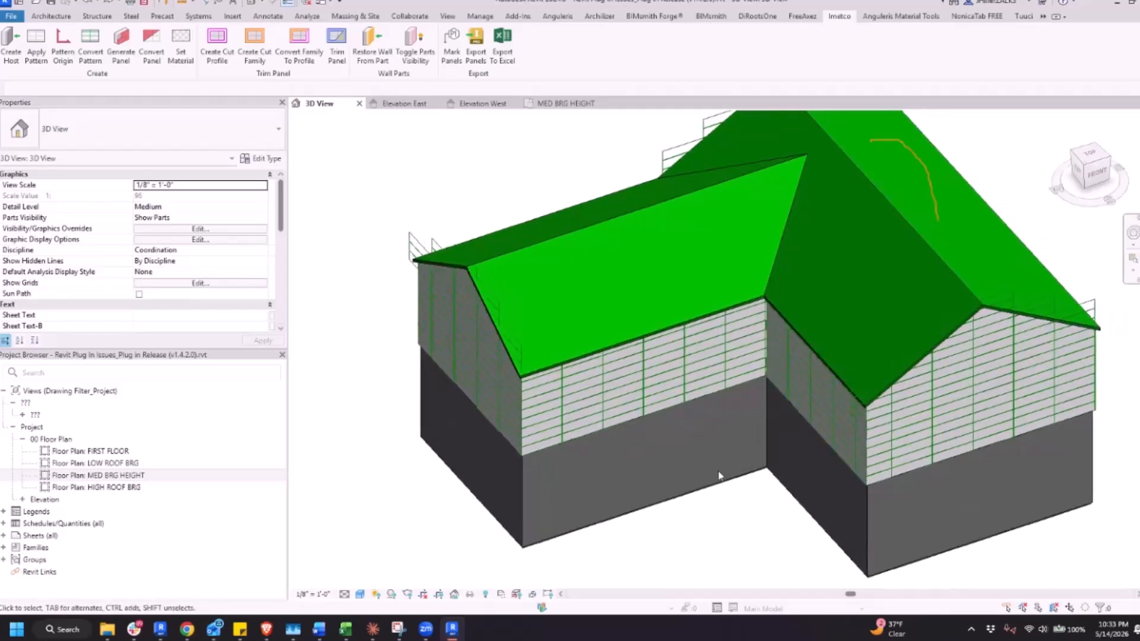
pyautogui.scroll(3, 710, 459)
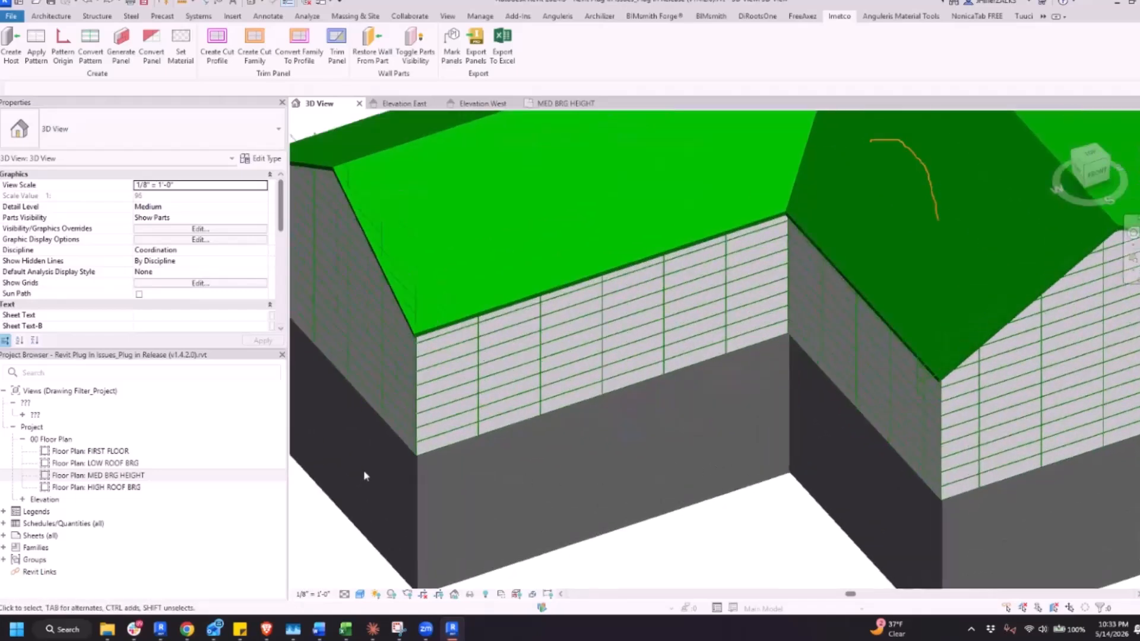
pyautogui.click(865, 419)
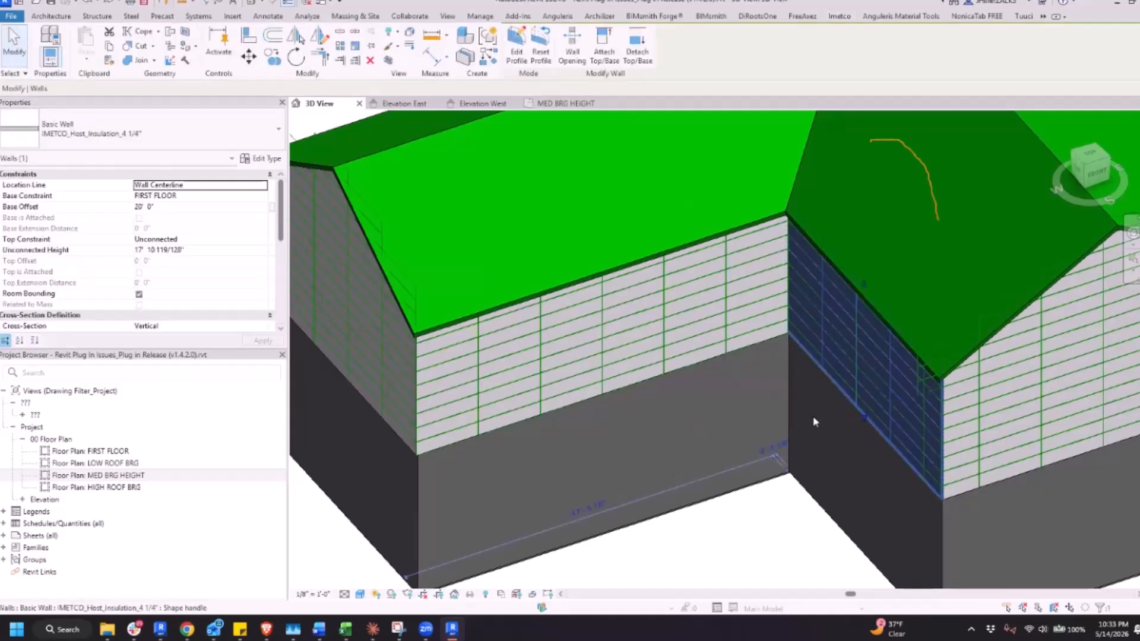
pyautogui.click(630, 387)
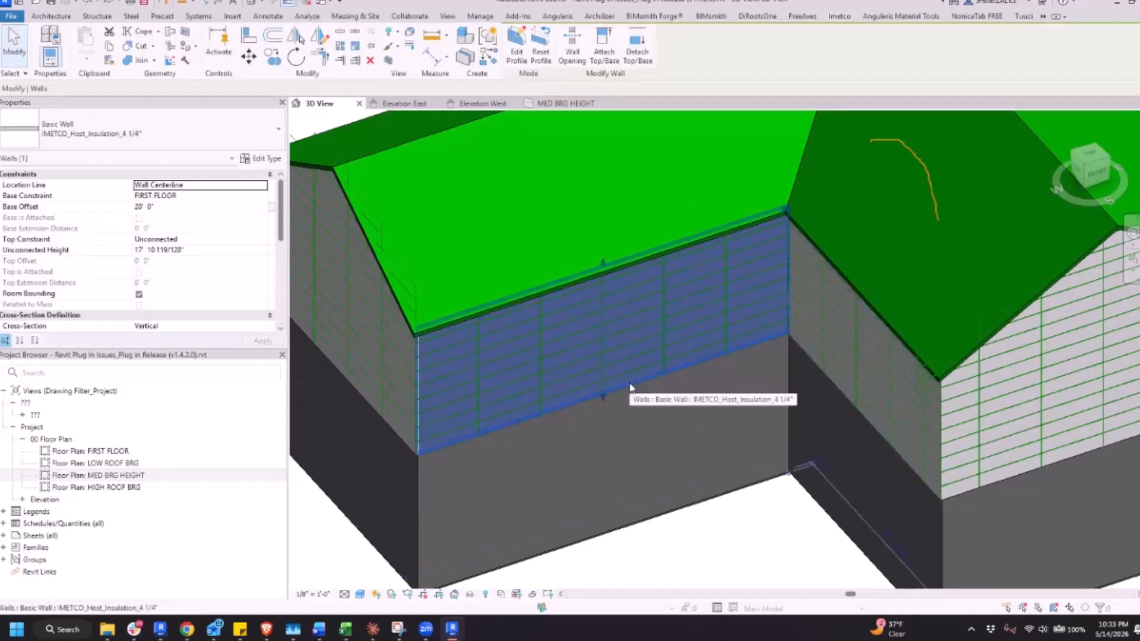
pyautogui.click(813, 358)
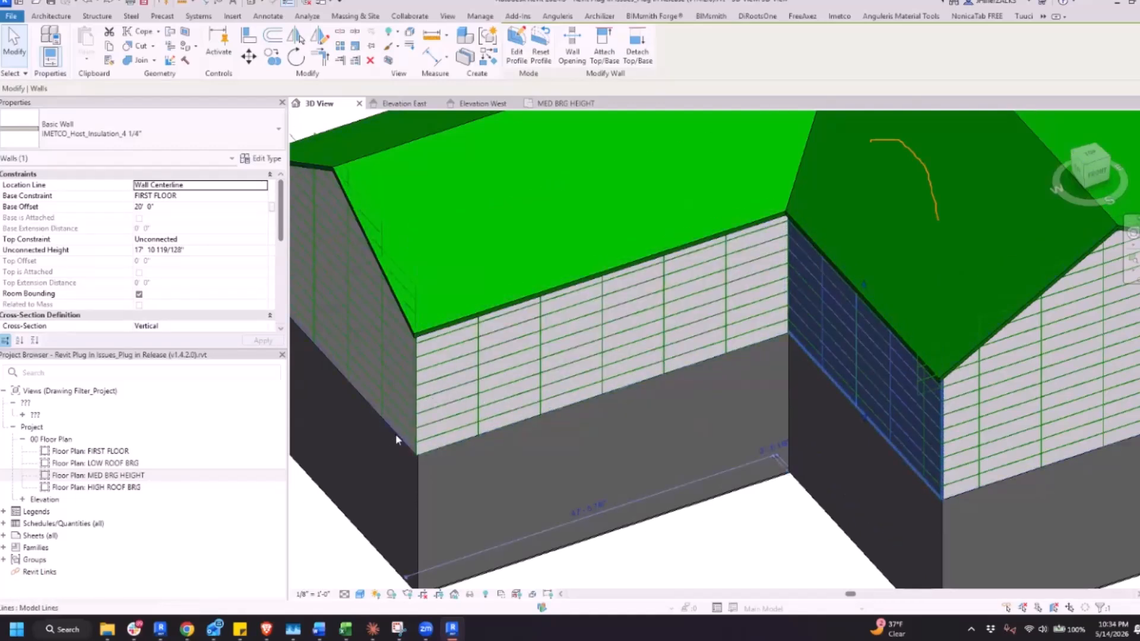
pyautogui.click(399, 436)
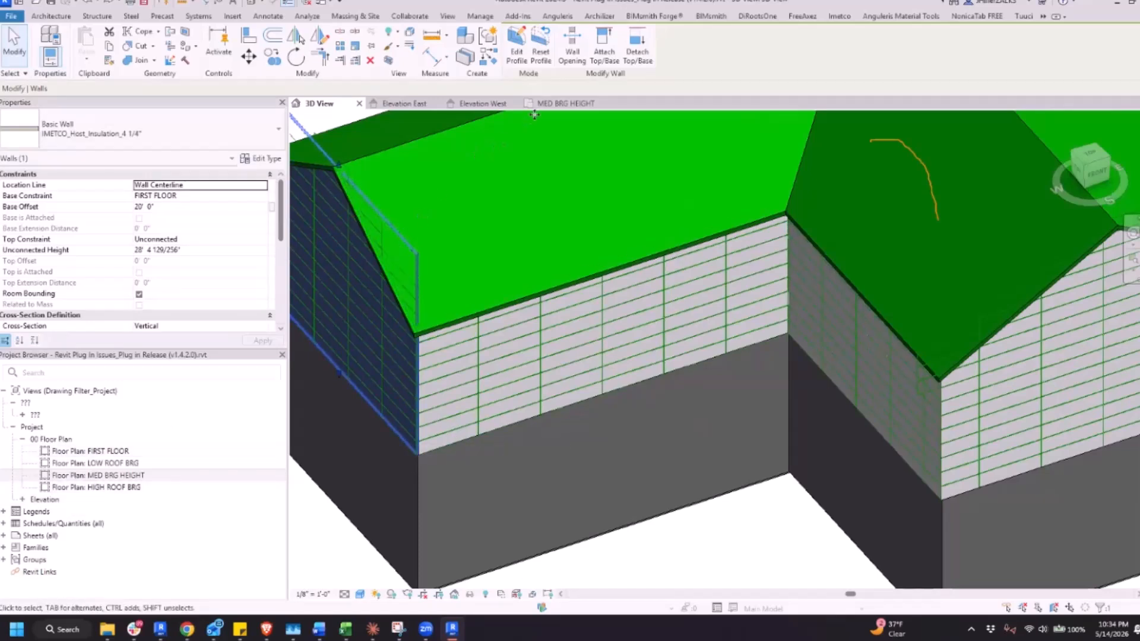
# Open the MED BRG HEIGHT floor plan and examine how the wall layers meet at the wing's outer corner
pyautogui.click(562, 103)
pyautogui.scroll(-5, 770, 356)
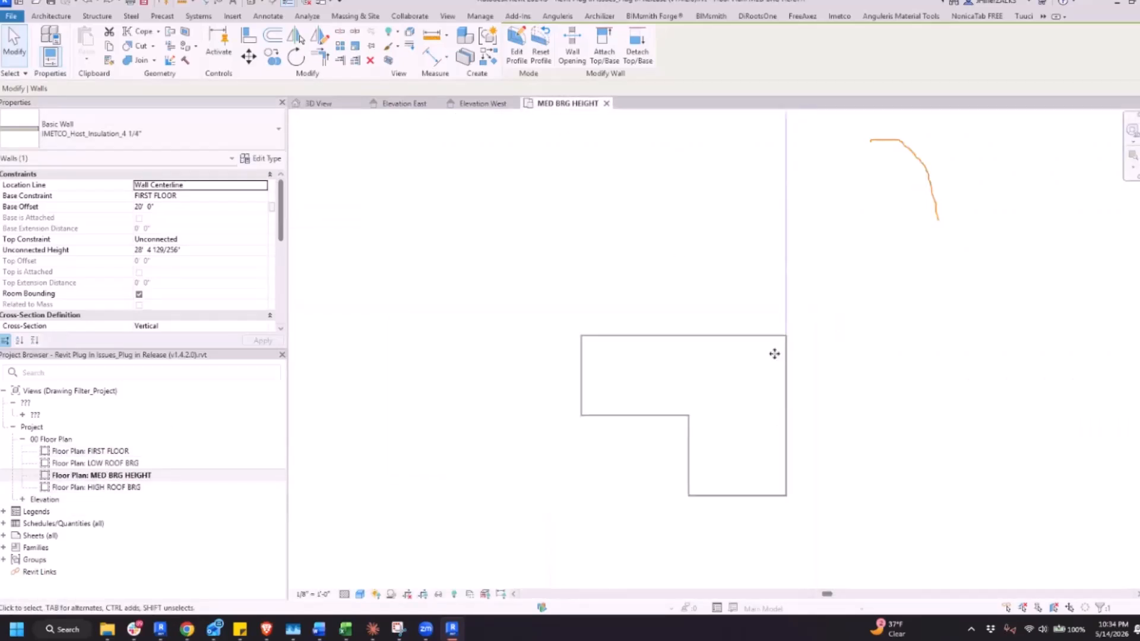
pyautogui.scroll(6, 766, 237)
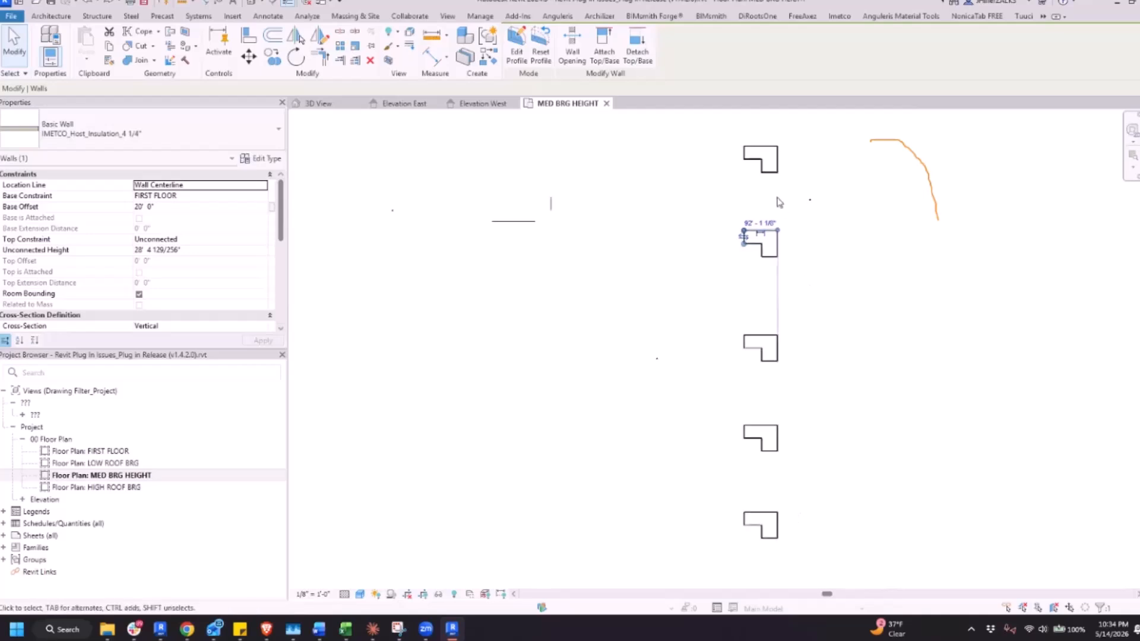
pyautogui.press('Escape')
pyautogui.scroll(5, 461, 367)
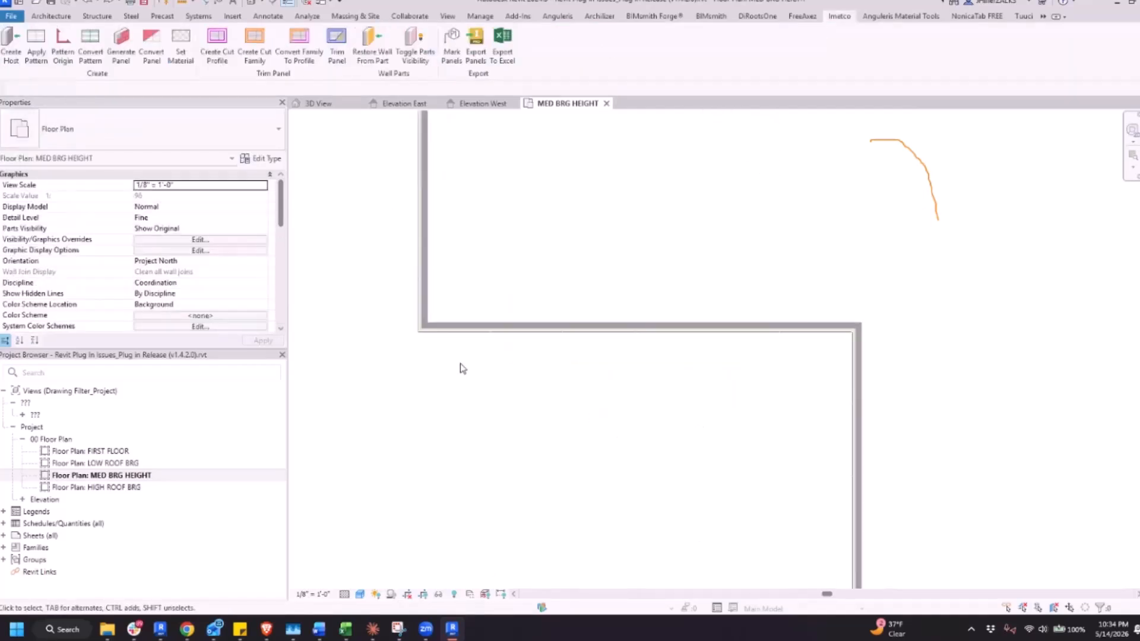
pyautogui.scroll(4, 394, 328)
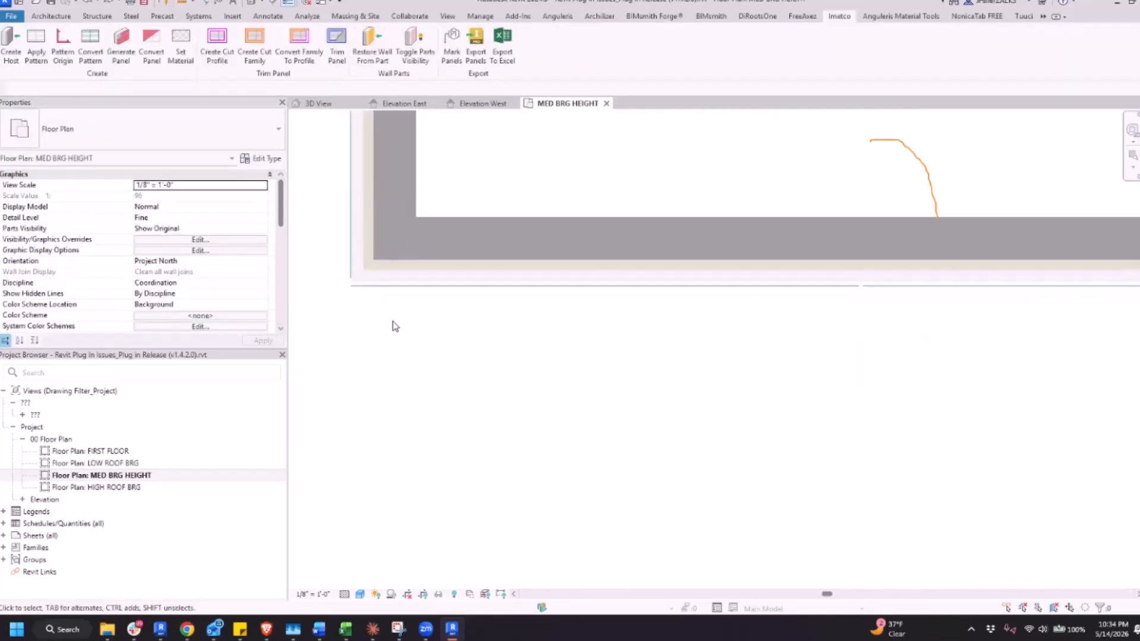
pyautogui.moveTo(367, 304); pyautogui.dragTo(520, 425, button='middle')
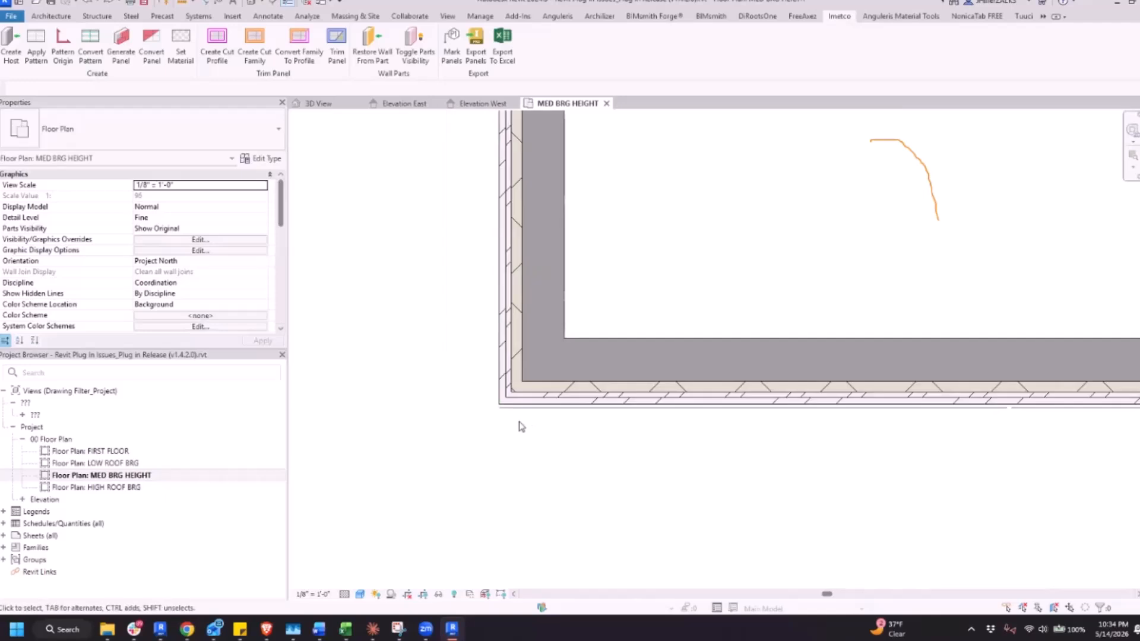
# Examine the wall joint at the building's inside corner, check the chain of panel lines ending there, and clear the selection
pyautogui.scroll(-3, 520, 423)
pyautogui.scroll(-2, 981, 487)
pyautogui.moveTo(920, 453); pyautogui.dragTo(616, 394, button='middle')
pyautogui.scroll(-2, 1019, 452)
pyautogui.scroll(5, 974, 408)
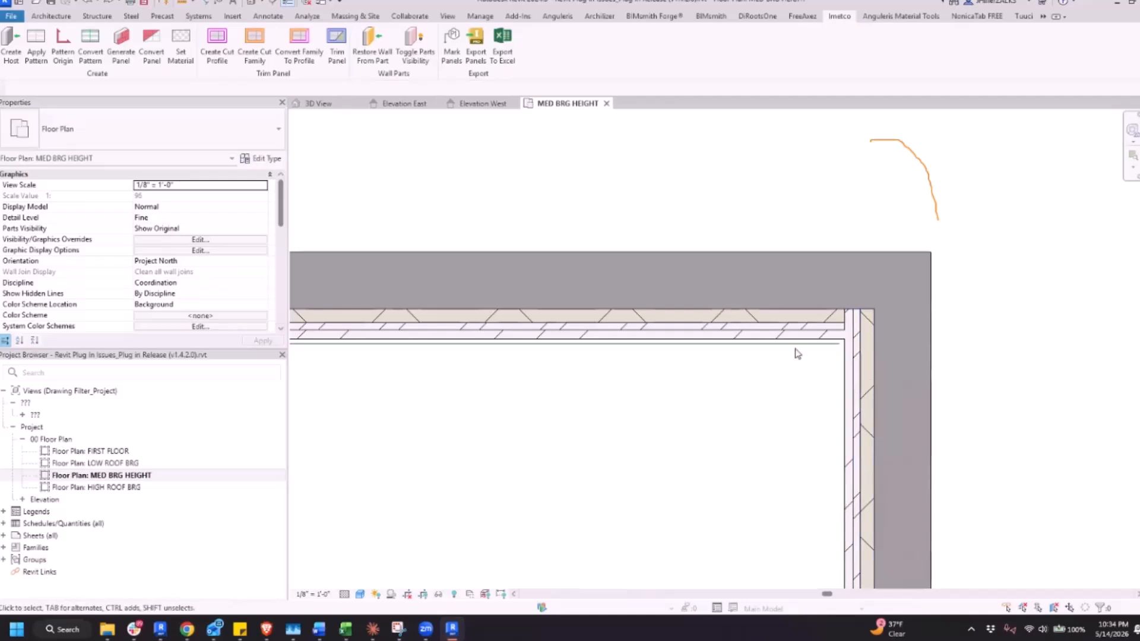
pyautogui.press('Tab')
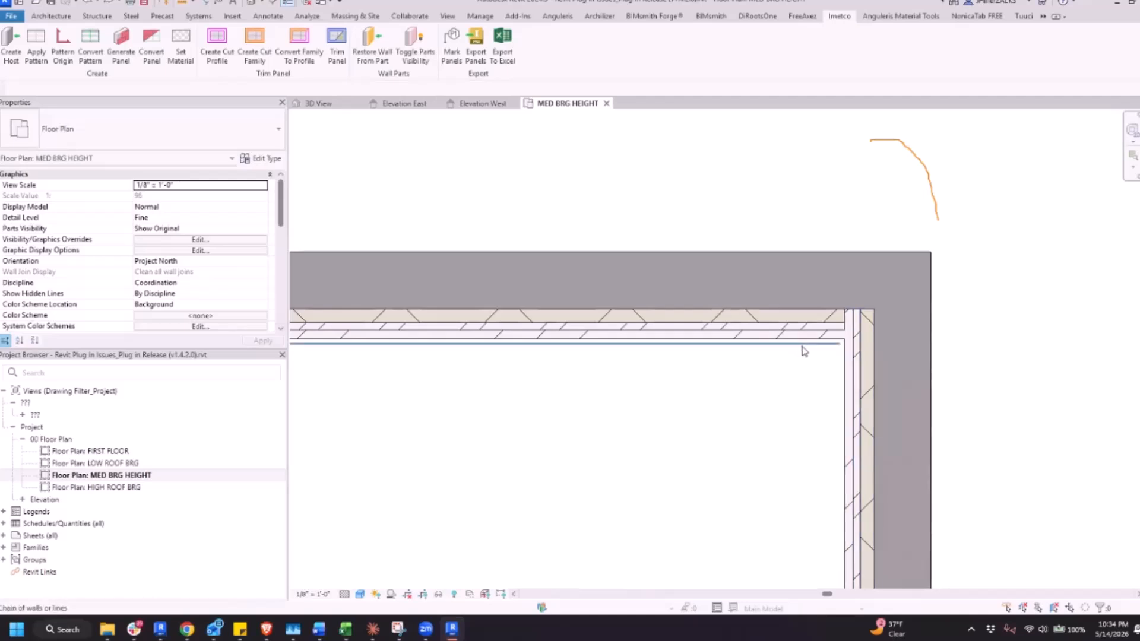
pyautogui.click(713, 365)
pyautogui.scroll(4, 762, 338)
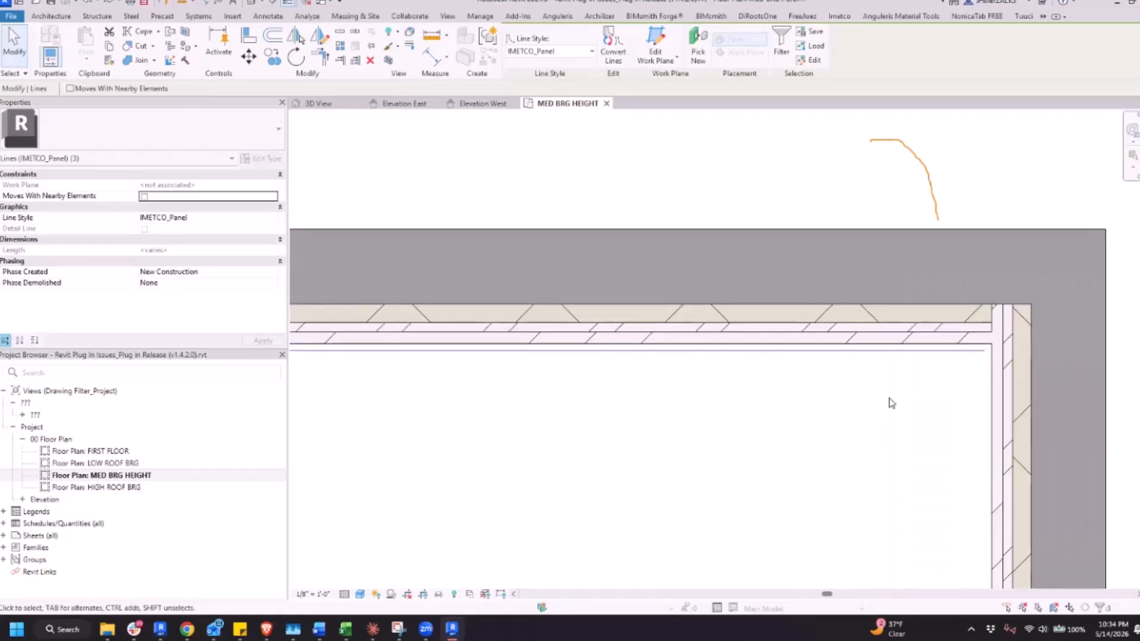
pyautogui.click(891, 404)
pyautogui.scroll(3, 906, 402)
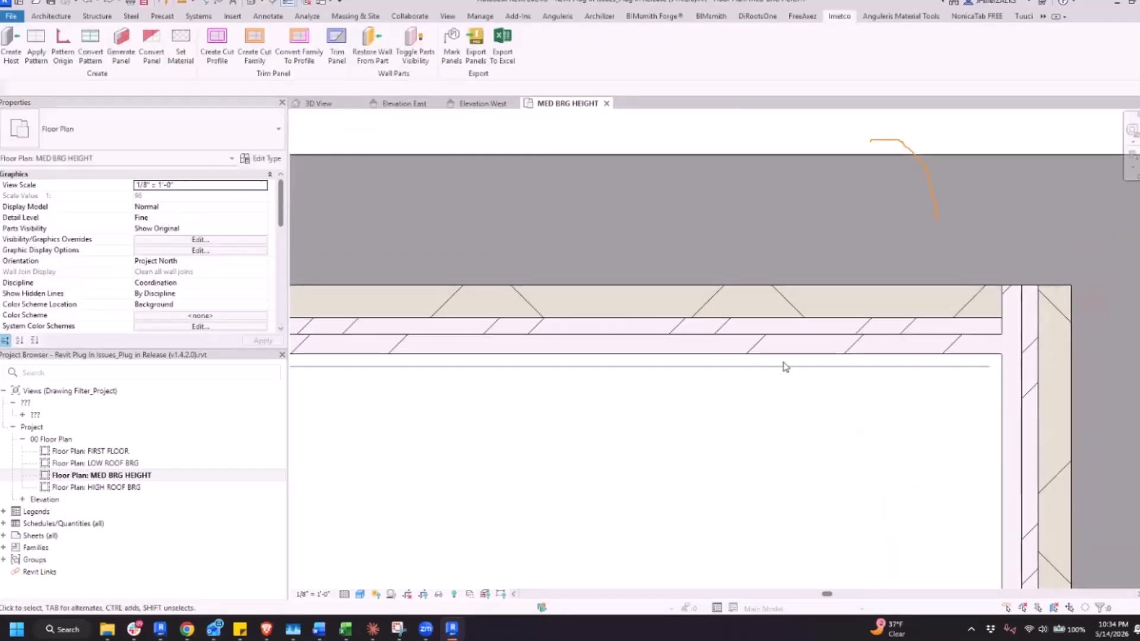
pyautogui.scroll(3, 785, 367)
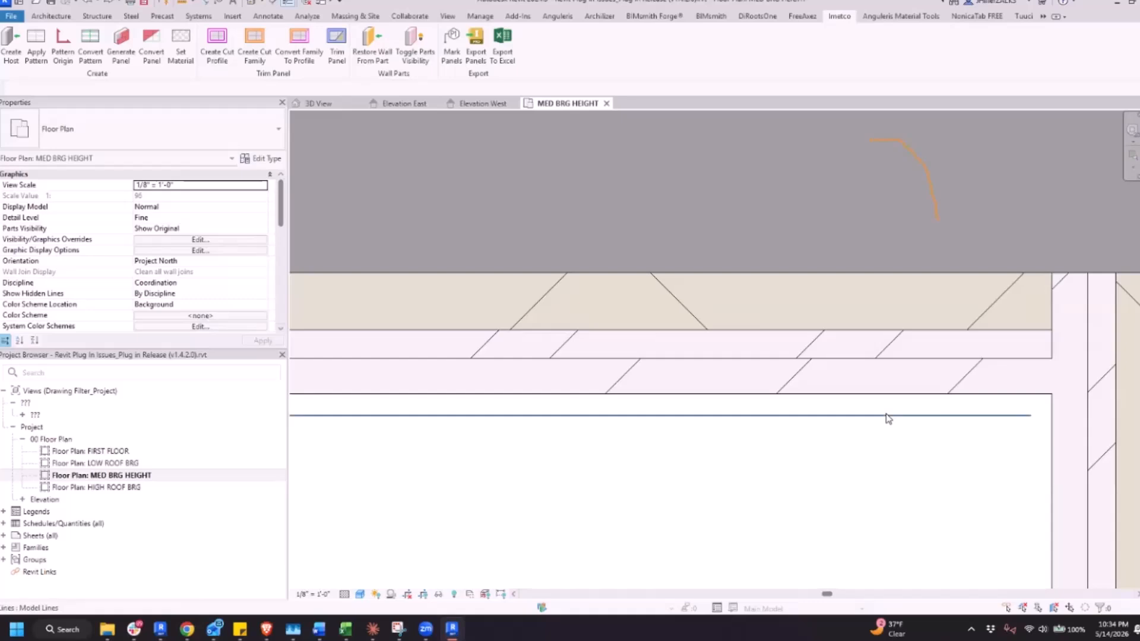
# Compare the wall layers at the inside corner with those at the wing's outer corner in the floor plan
pyautogui.scroll(-2, 887, 419)
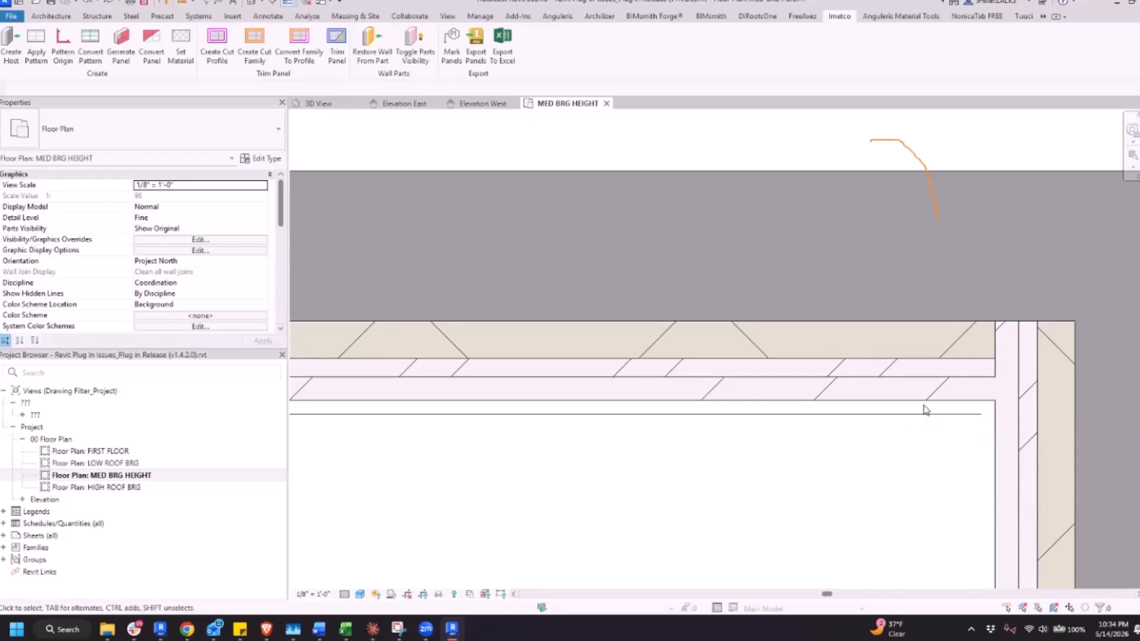
pyautogui.scroll(-5, 925, 410)
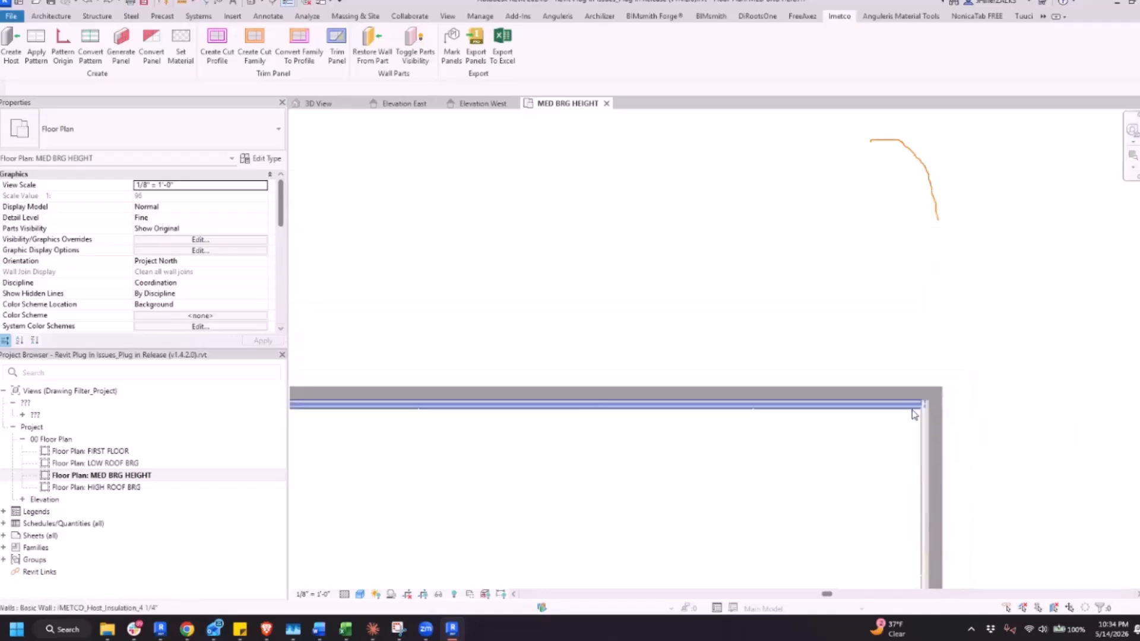
pyautogui.scroll(3, 333, 403)
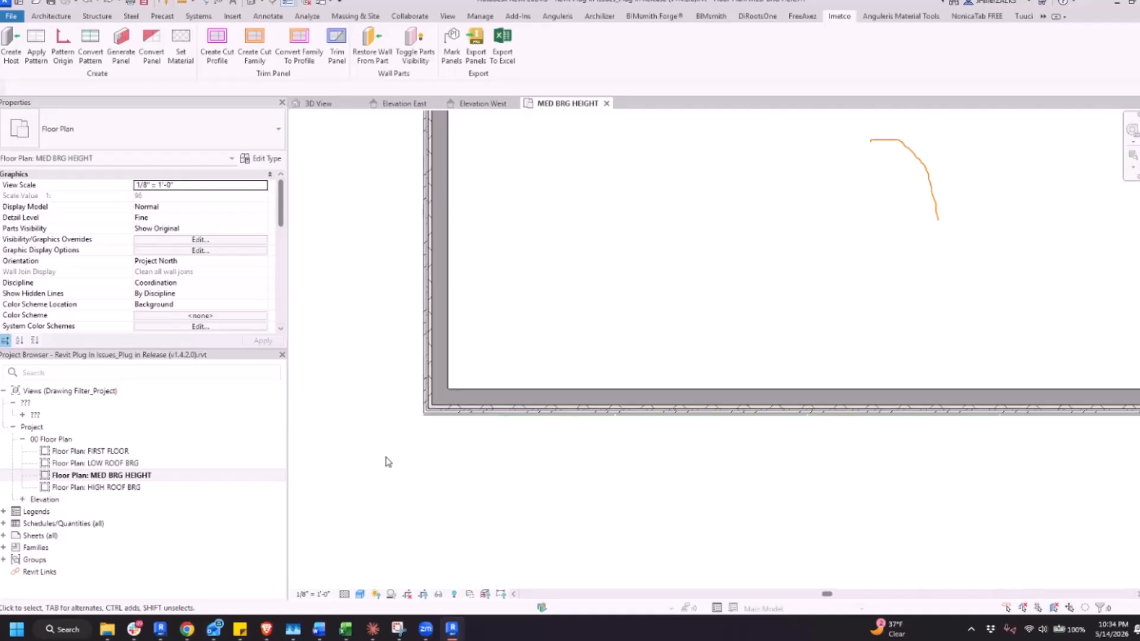
pyautogui.moveTo(391, 454)
pyautogui.mouseDown()
pyautogui.moveTo(698, 434)
pyautogui.moveTo(924, 446)
pyautogui.moveTo(848, 504)
pyautogui.mouseUp()
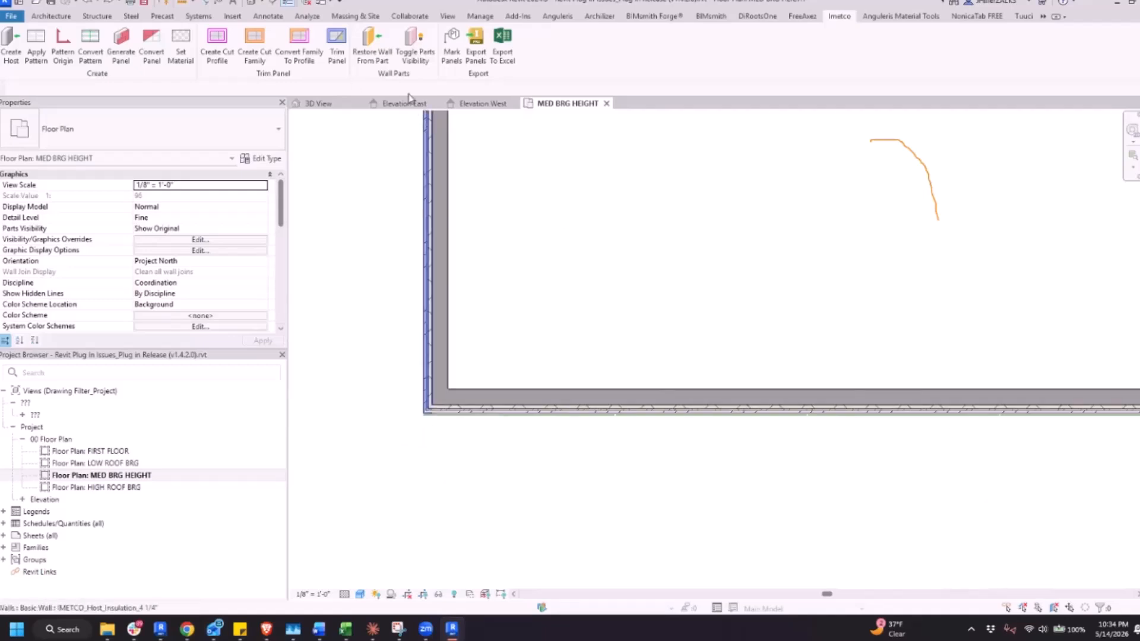
# Return to the 3D view and select the wing's front host wall on the building without green panel lines
pyautogui.click(328, 104)
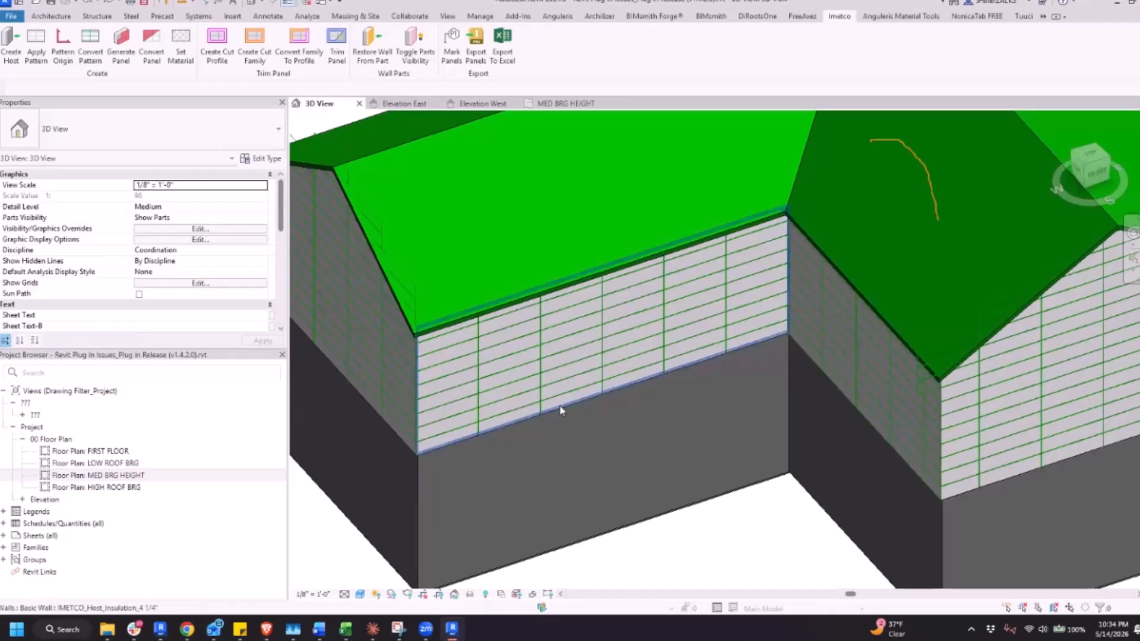
pyautogui.scroll(-1, 573, 378)
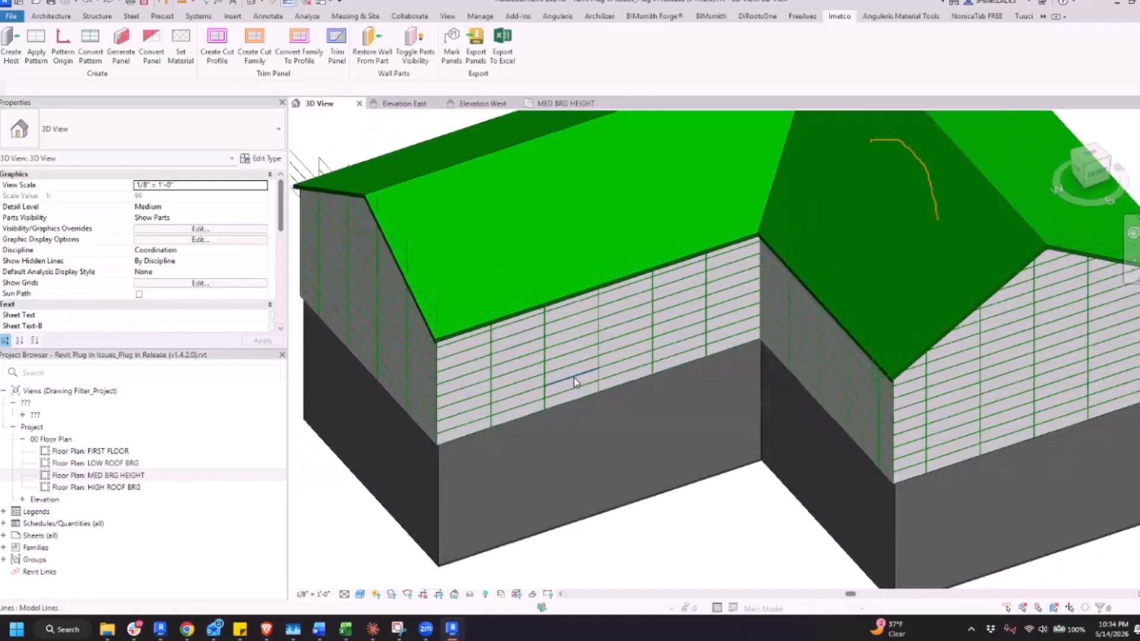
pyautogui.scroll(-8, 574, 380)
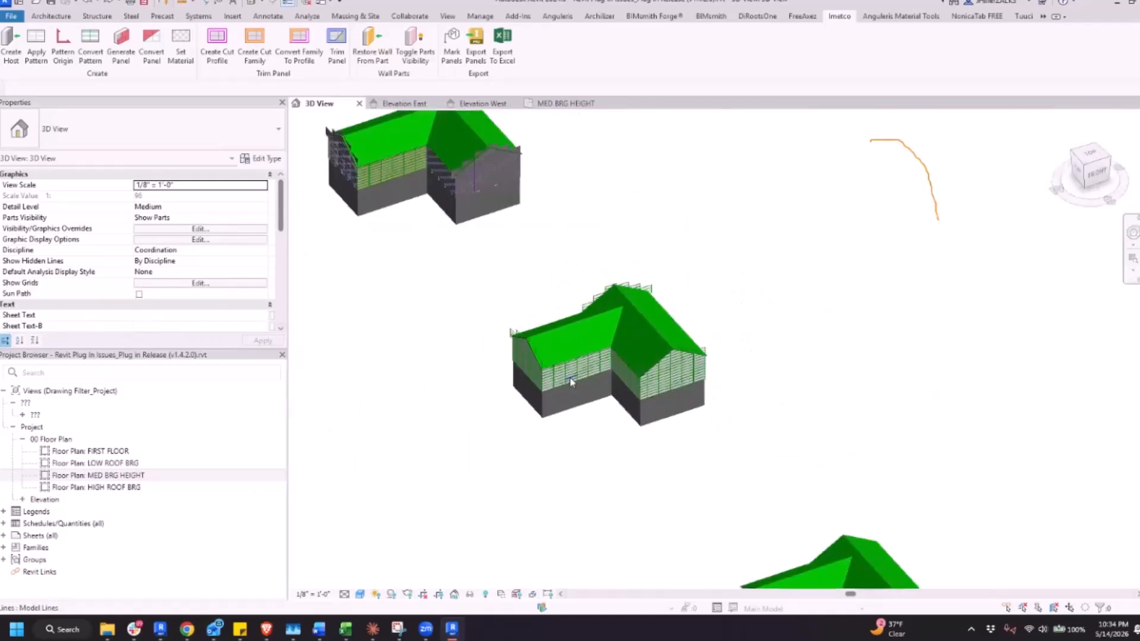
pyautogui.scroll(2, 707, 539)
pyautogui.scroll(10, 707, 540)
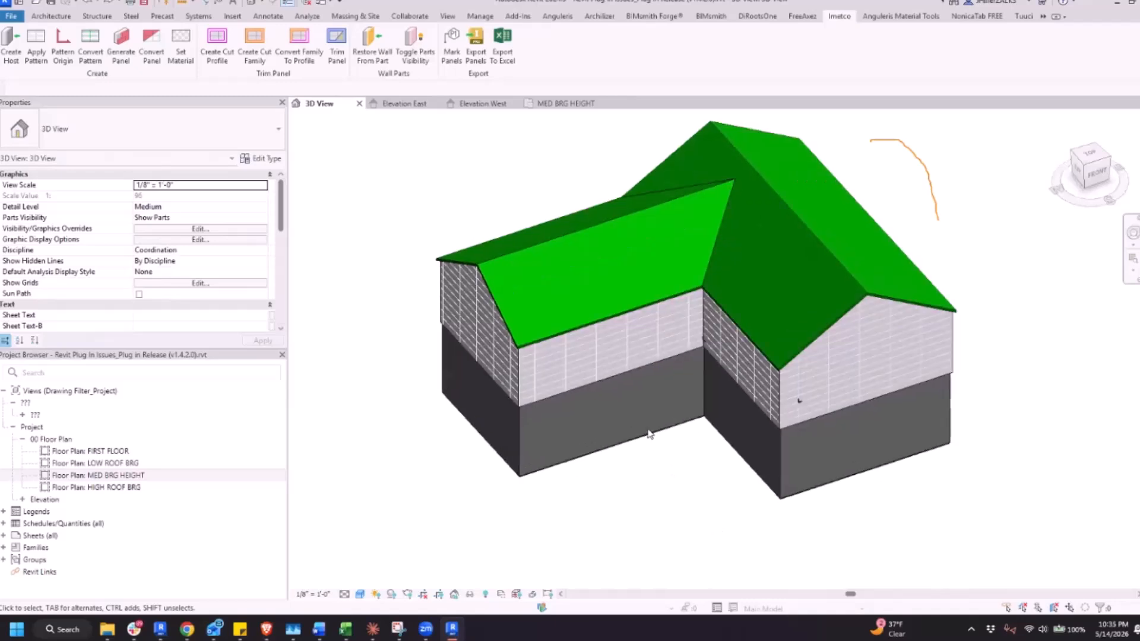
pyautogui.scroll(3, 390, 379)
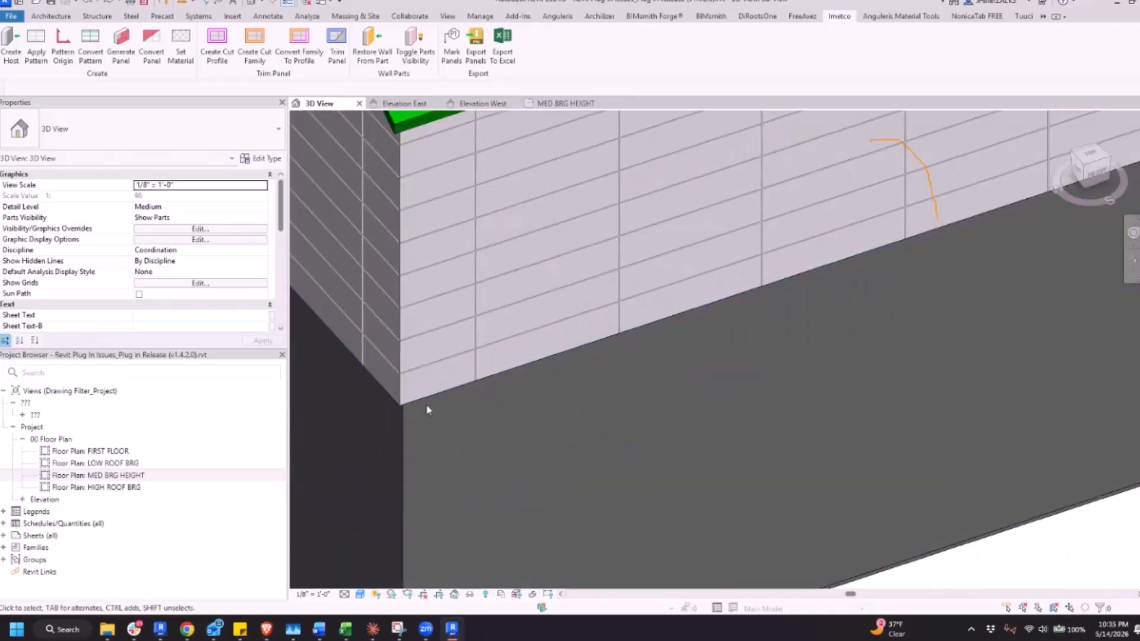
pyautogui.click(439, 393)
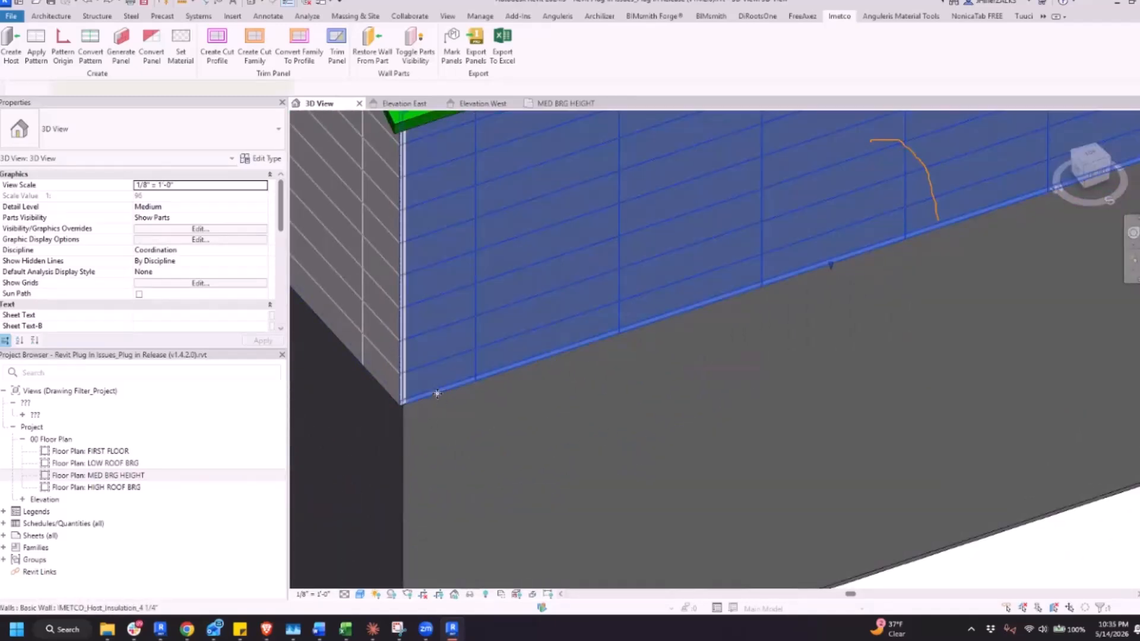
pyautogui.click(437, 393)
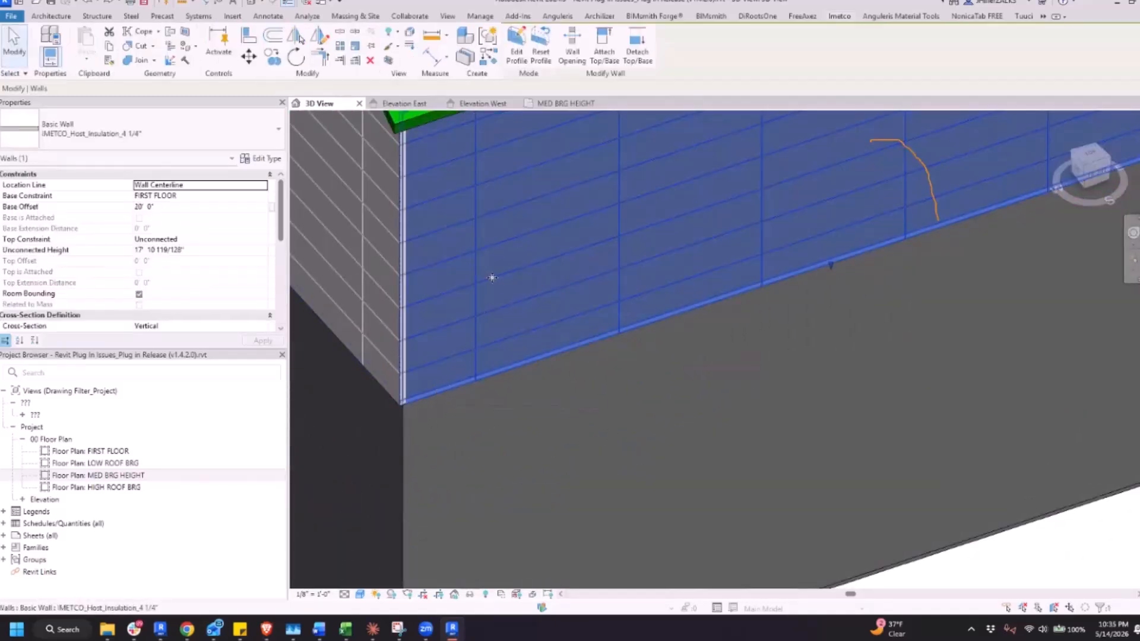
# Locate the selected host wall in the MED BRG HEIGHT floor plan and clear the selection
pyautogui.click(567, 103)
pyautogui.scroll(-6, 613, 361)
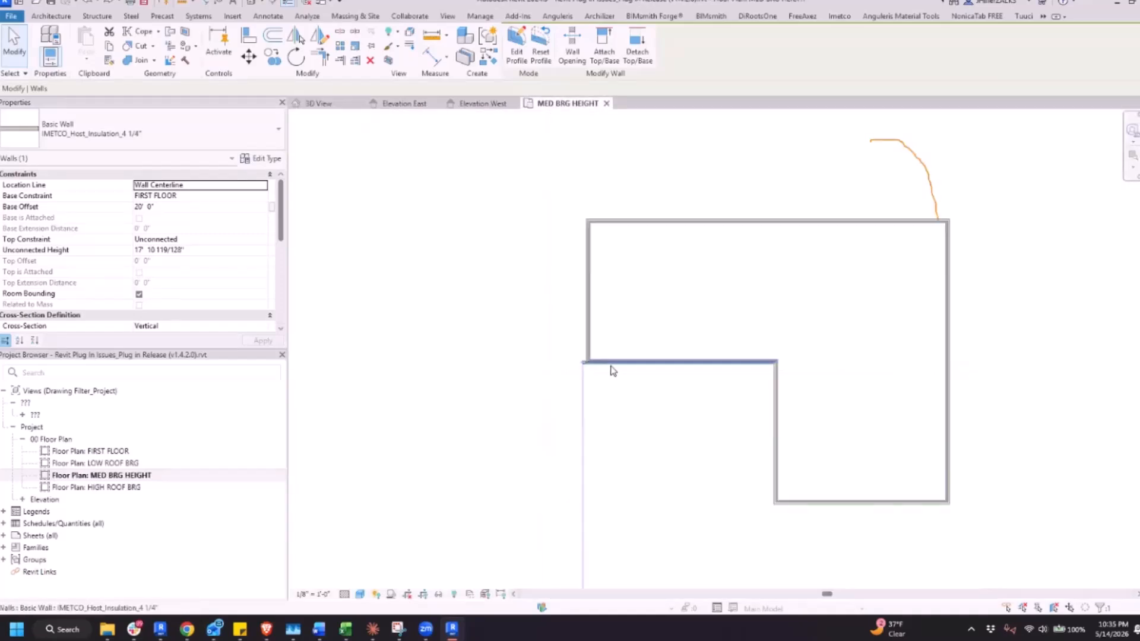
pyautogui.scroll(3, 665, 309)
pyautogui.scroll(4, 651, 439)
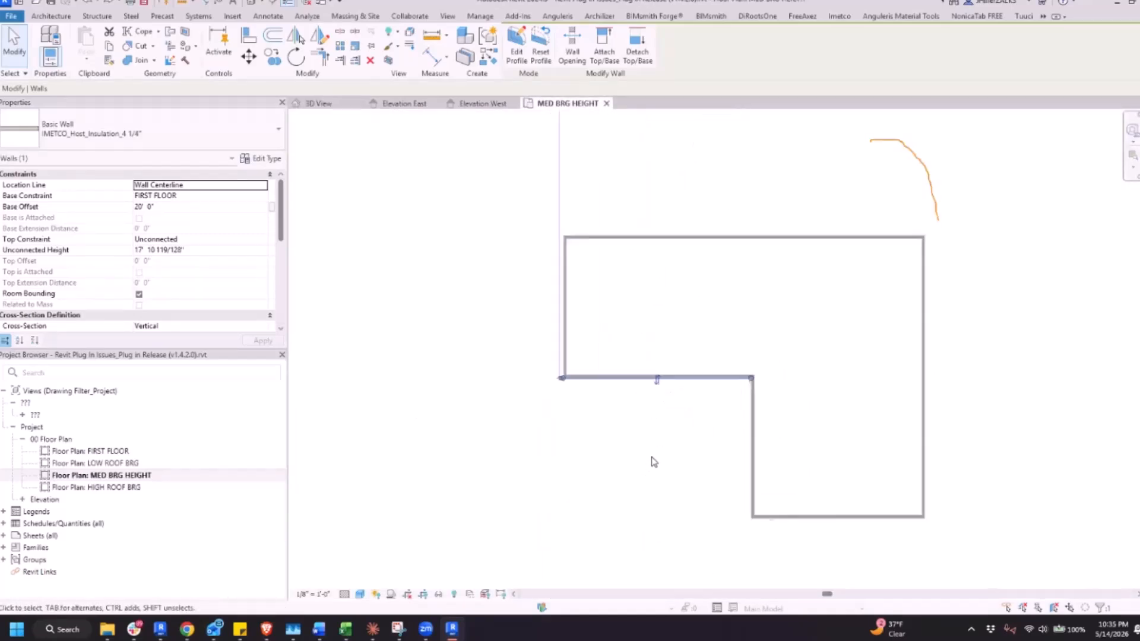
pyautogui.press('Escape')
# Examine how the host wall layers join at this building's outer wing corner and at its inside corner
pyautogui.scroll(1, 434, 312)
pyautogui.scroll(3, 434, 313)
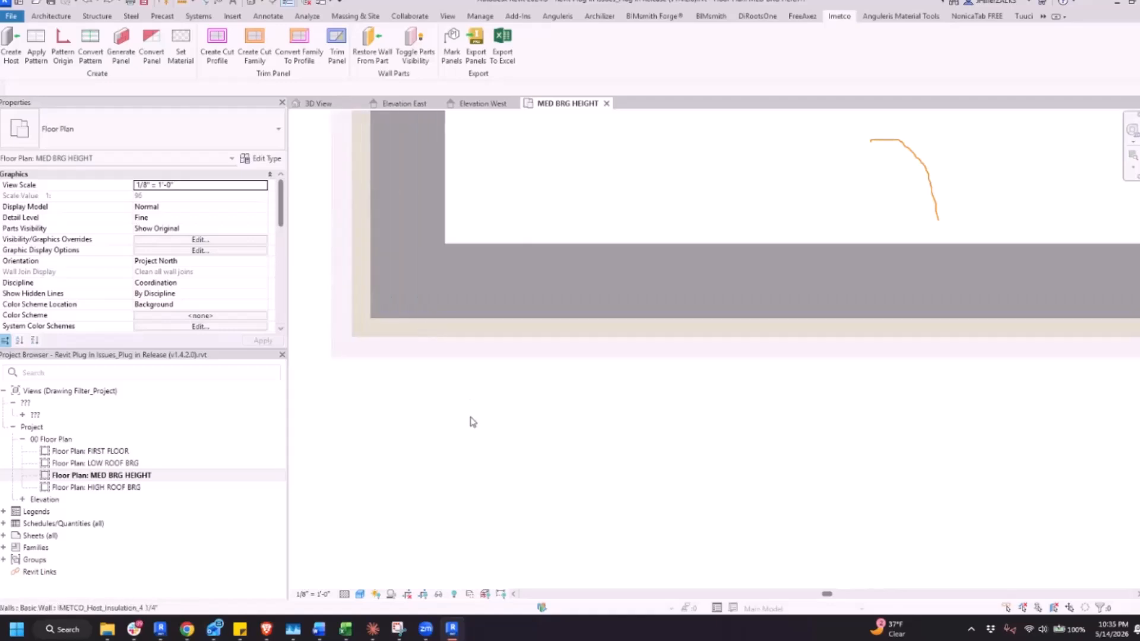
pyautogui.scroll(-6, 467, 438)
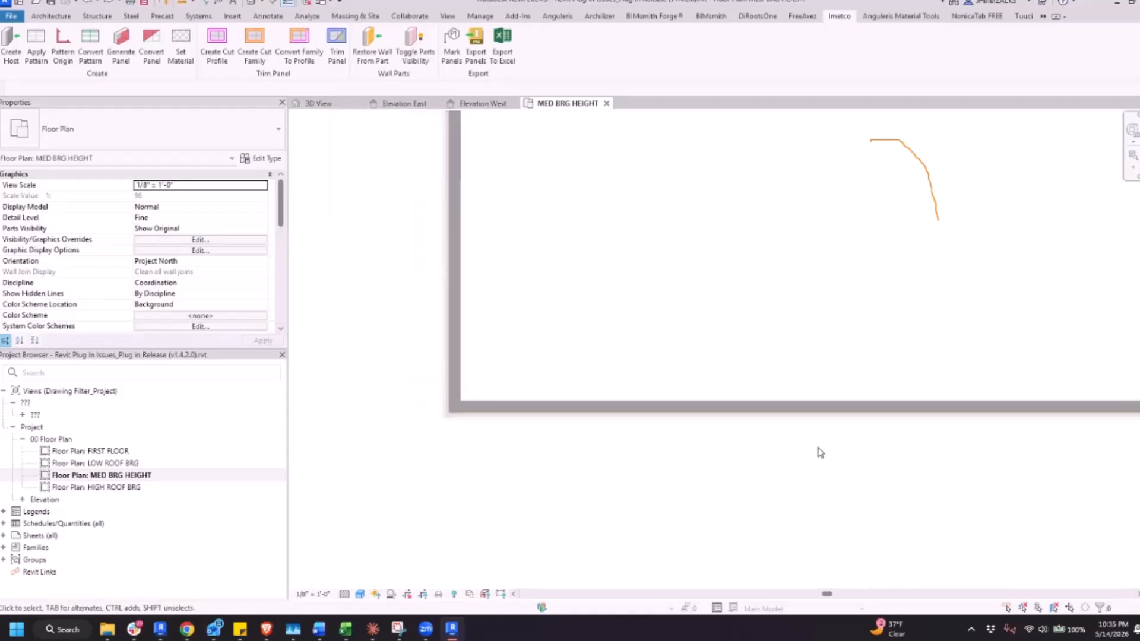
pyautogui.scroll(-3, 818, 449)
pyautogui.scroll(2, 937, 482)
pyautogui.scroll(2, 1059, 395)
pyautogui.scroll(3, 1060, 398)
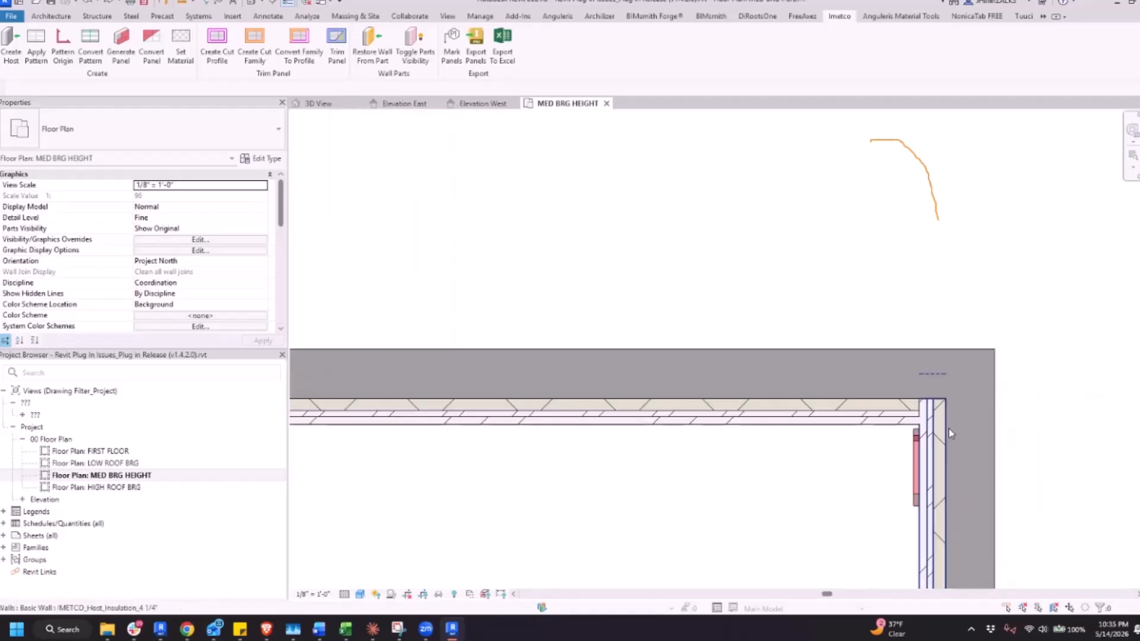
pyautogui.scroll(1, 947, 433)
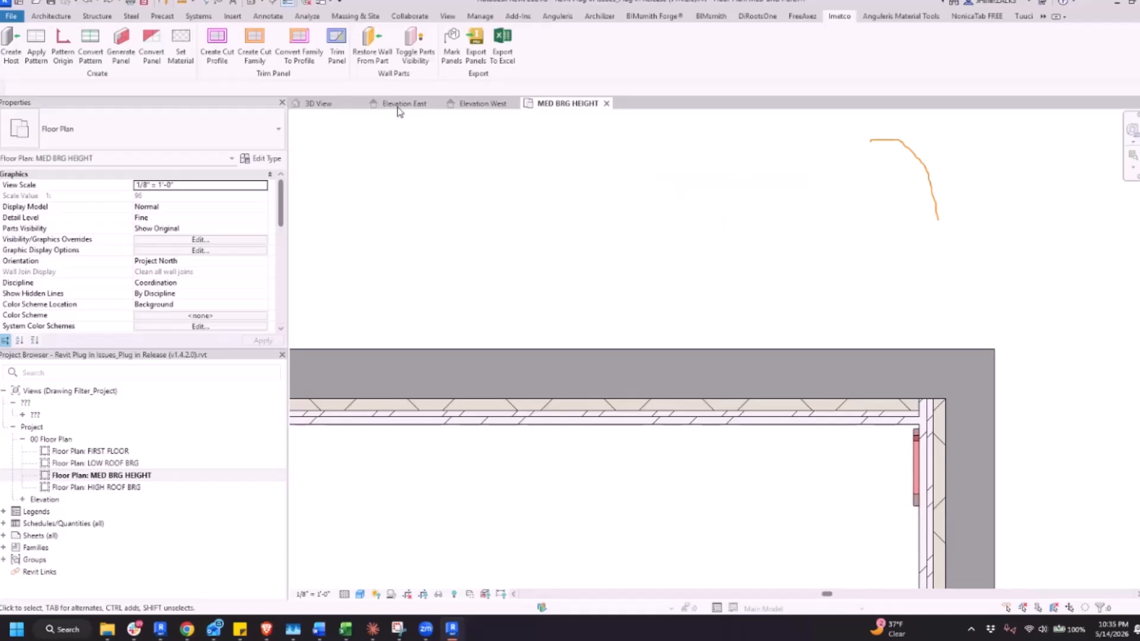
# Save the project and place IMETCO_Start Point pattern origins on the wing's front and gable-end host walls in the 3D view
pyautogui.click(323, 104)
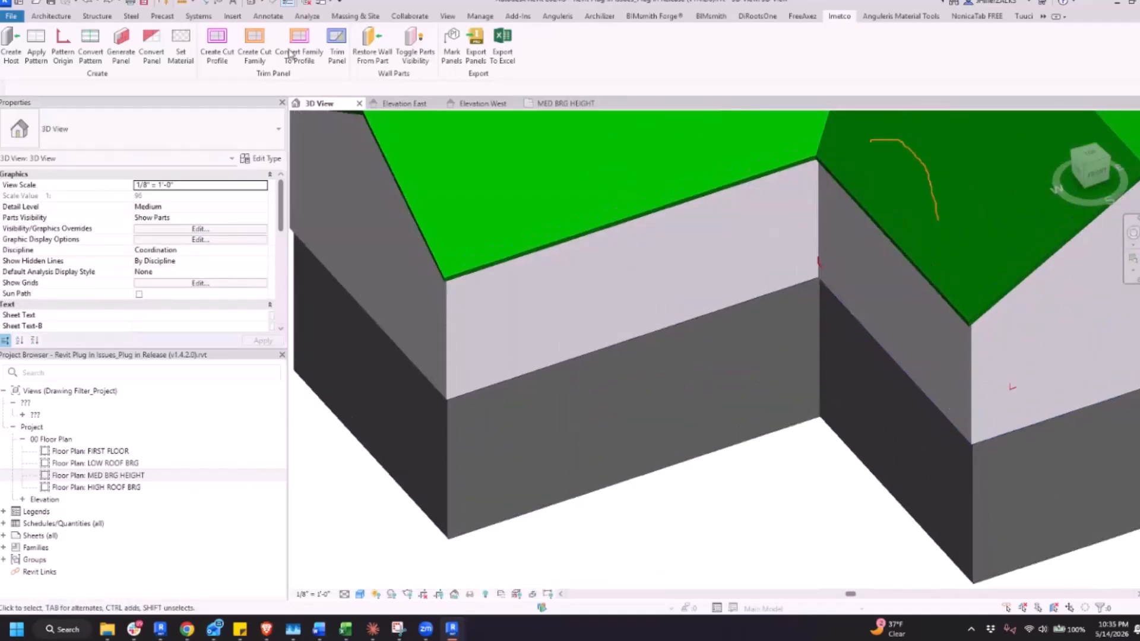
pyautogui.click(62, 53)
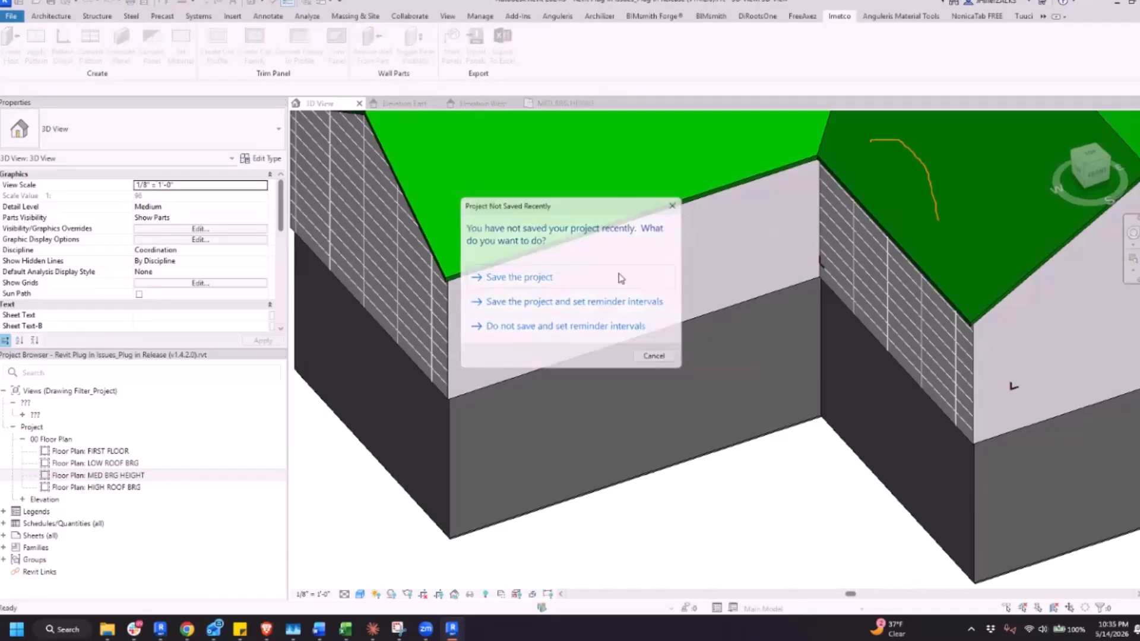
pyautogui.click(619, 273)
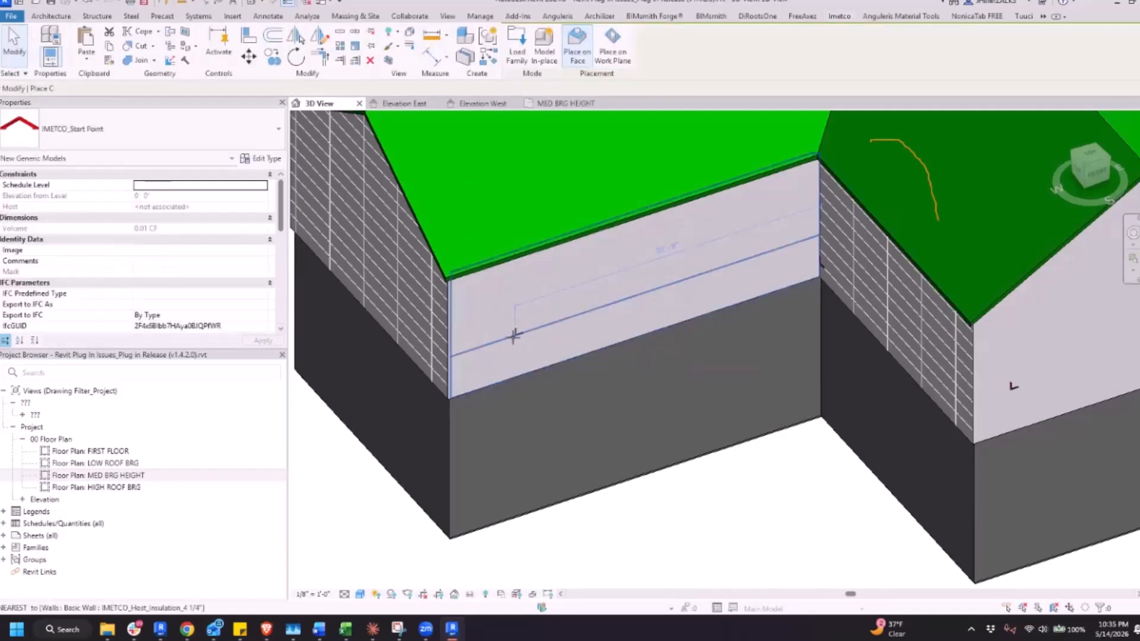
pyautogui.scroll(-5, 511, 298)
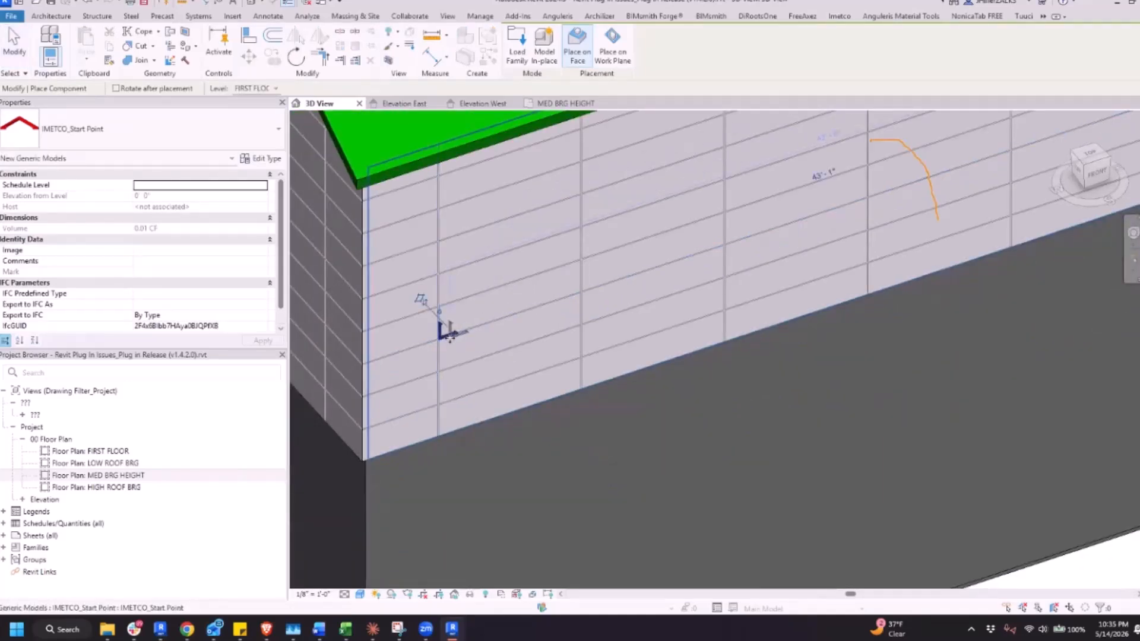
pyautogui.scroll(-4, 420, 300)
pyautogui.scroll(3, 614, 365)
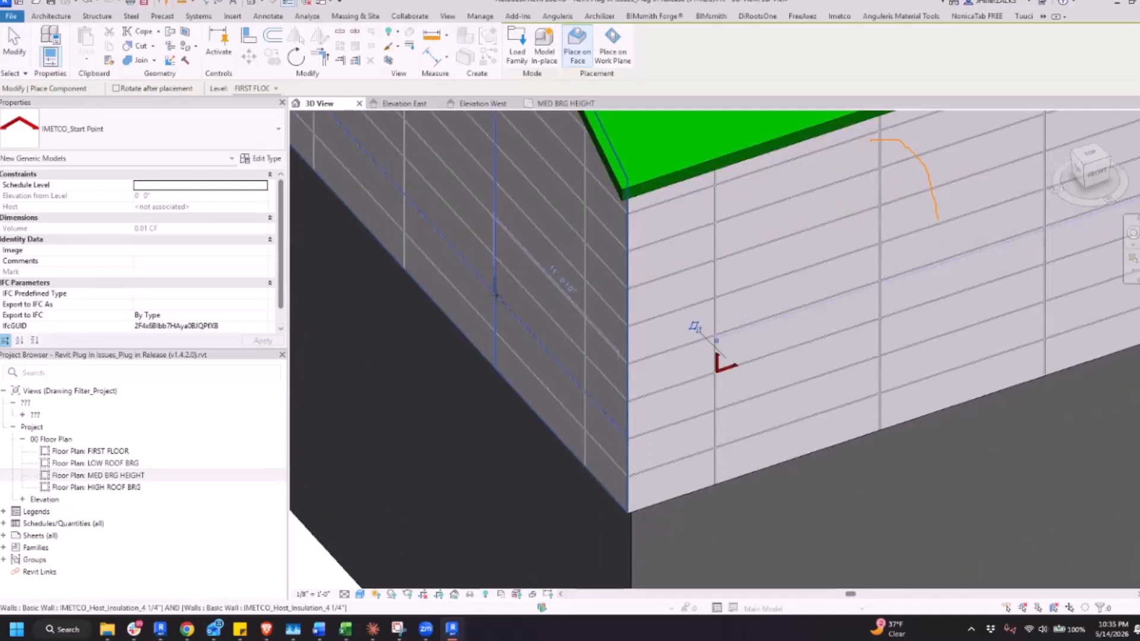
pyautogui.scroll(-5, 496, 285)
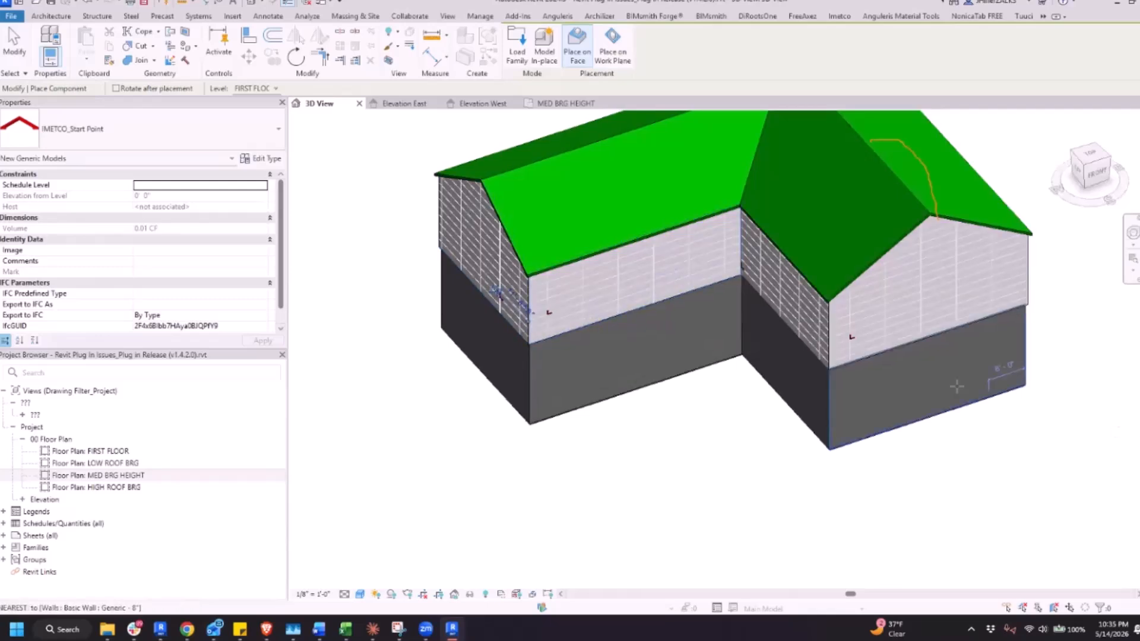
pyautogui.scroll(2, 697, 373)
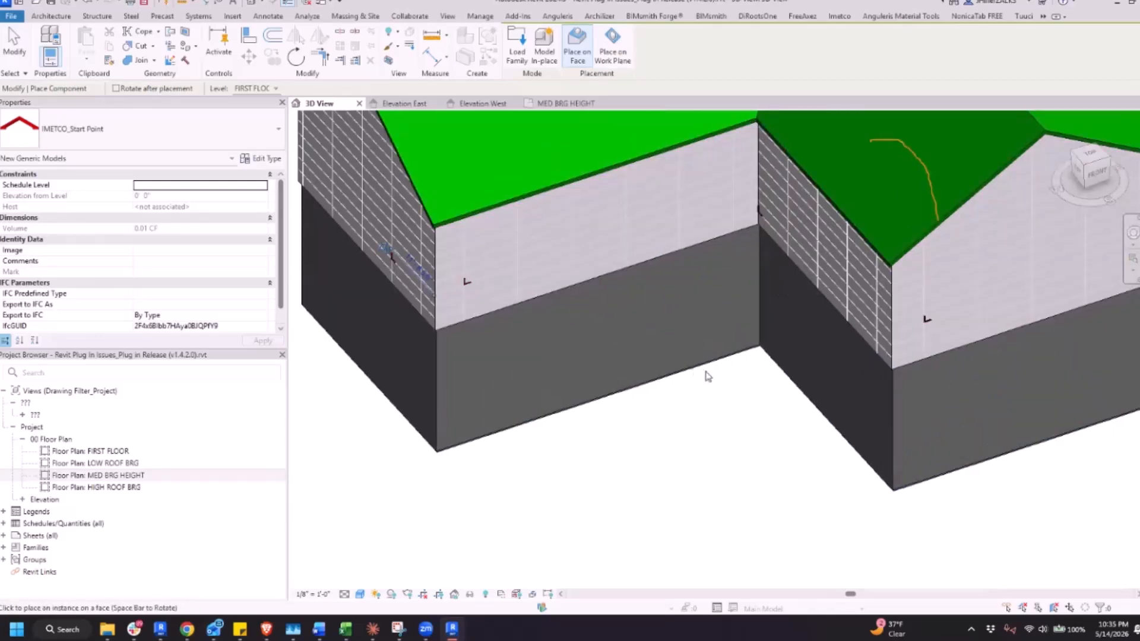
pyautogui.press('Escape')
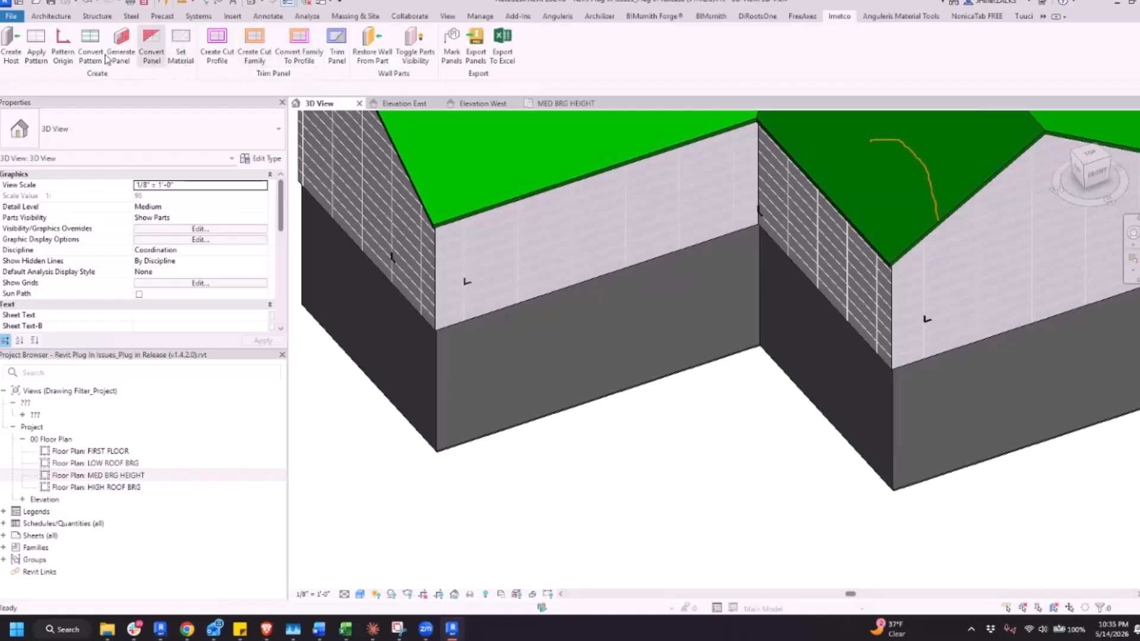
# Convert the patterns of the four visible host walls, from the wing's gable end to the main gable, into panel lines
pyautogui.click(370, 227)
pyautogui.click(522, 241)
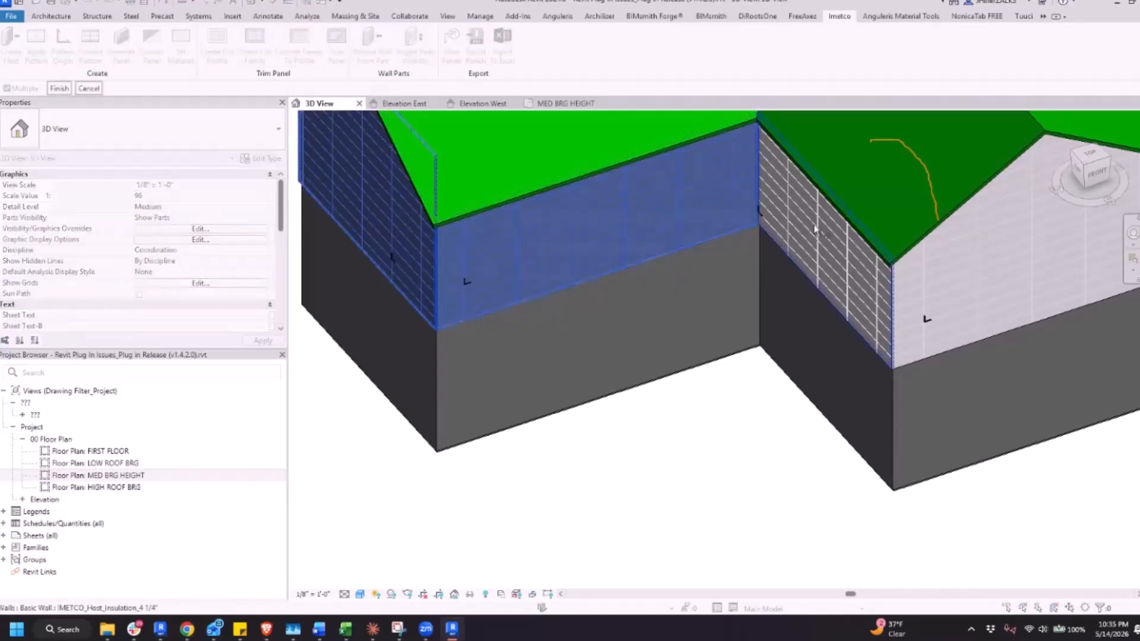
pyautogui.click(815, 229)
pyautogui.click(956, 285)
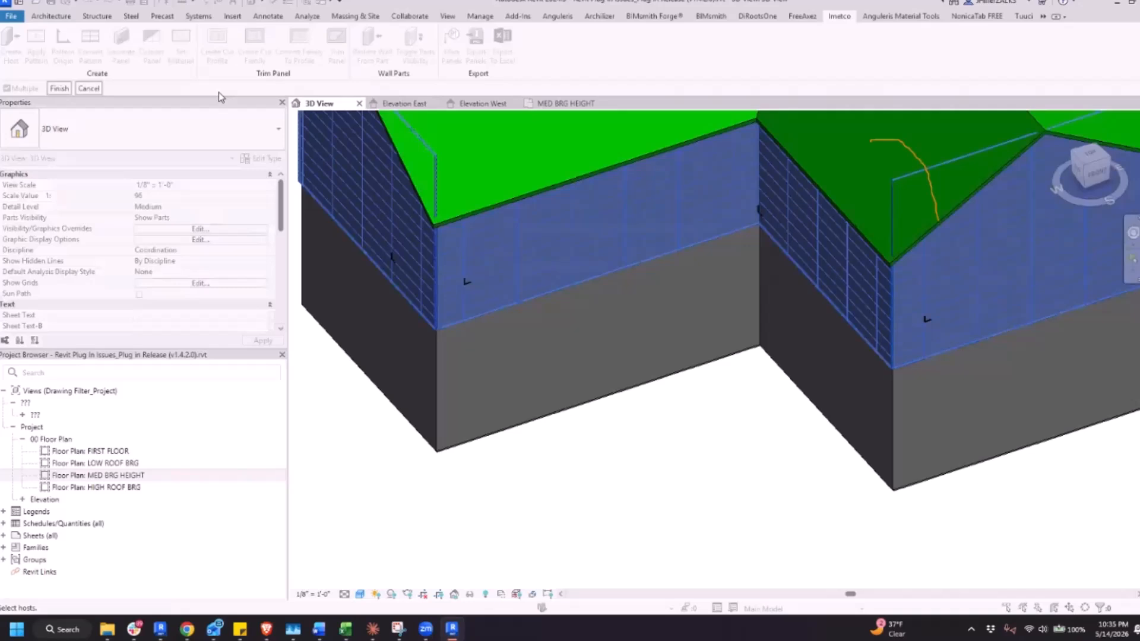
pyautogui.click(60, 88)
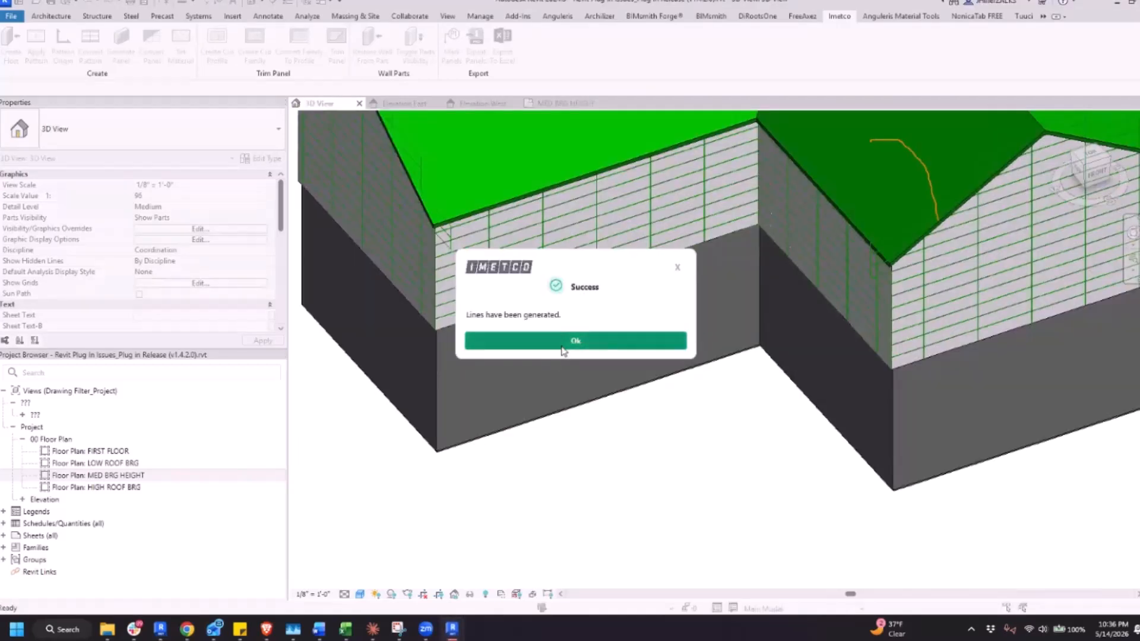
pyautogui.click(559, 345)
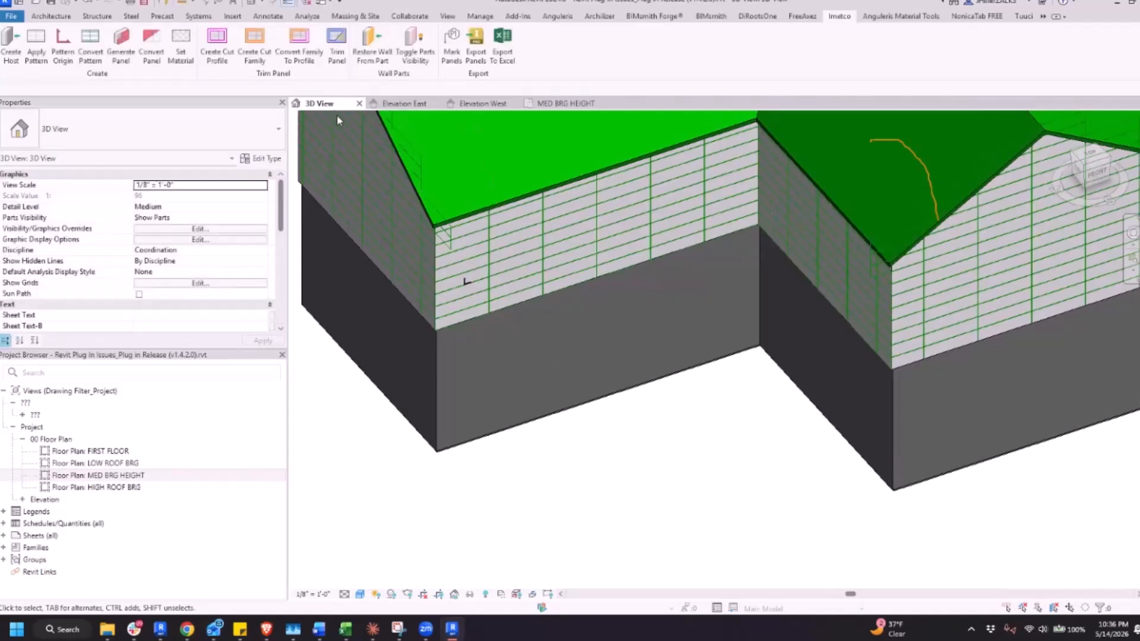
# Examine the wing's outer corner and its wall layers in the MED BRG HEIGHT floor plan
pyautogui.click(568, 106)
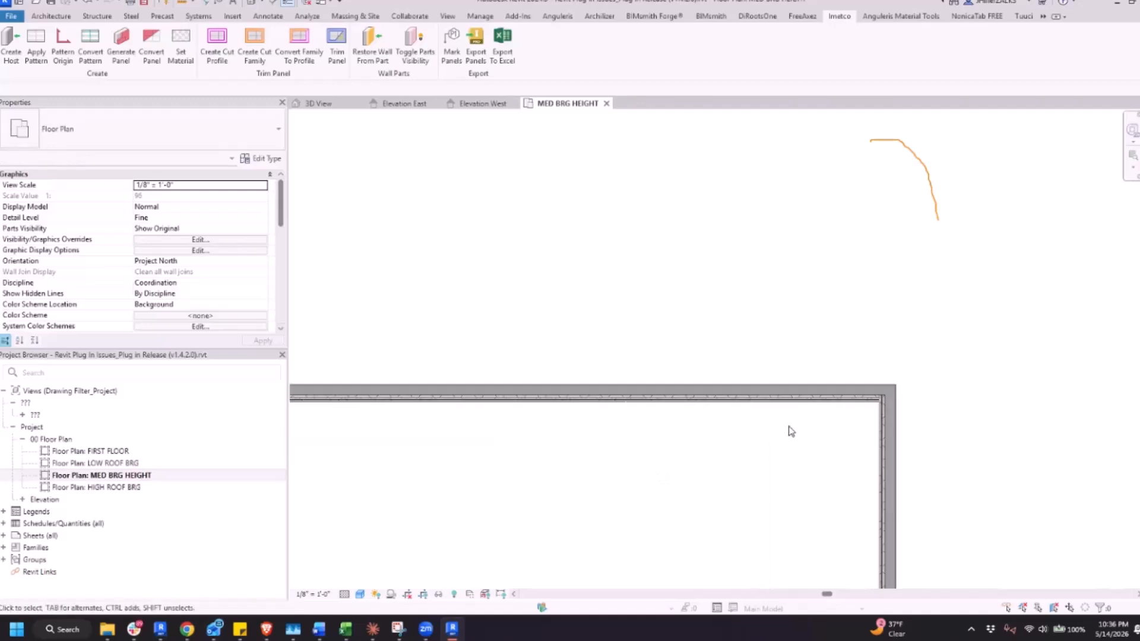
pyautogui.scroll(-3, 593, 473)
pyautogui.moveTo(594, 473); pyautogui.dragTo(848, 443, button='middle')
pyautogui.scroll(6, 671, 399)
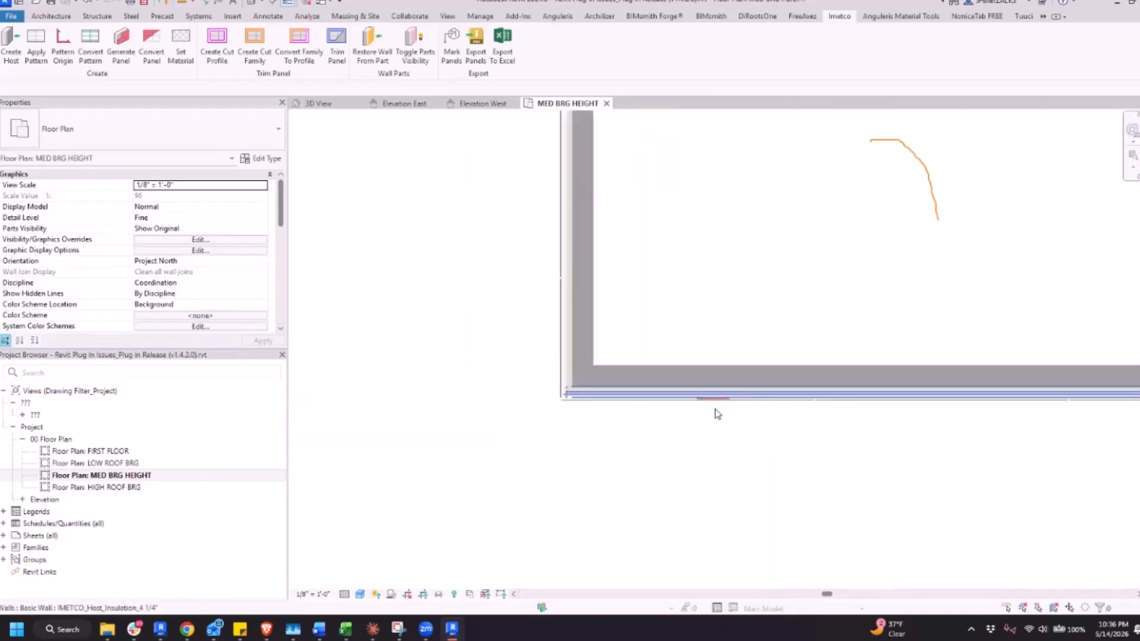
pyautogui.scroll(3, 594, 418)
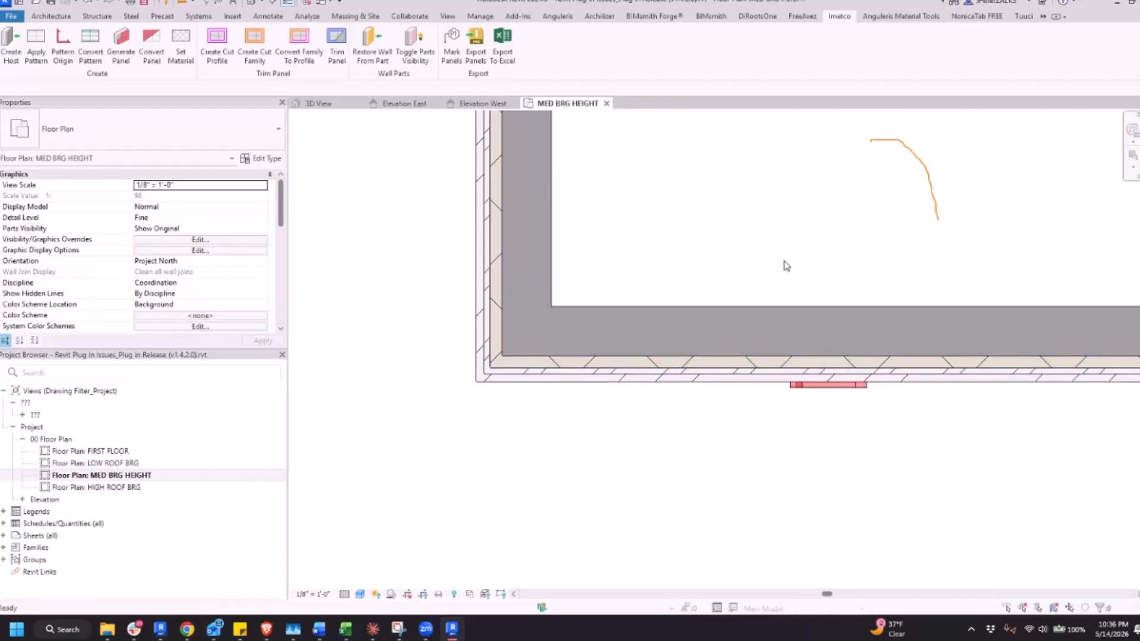
# Return to the 3D view and select the pattern start point on the wing's front host wall
pyautogui.click(342, 108)
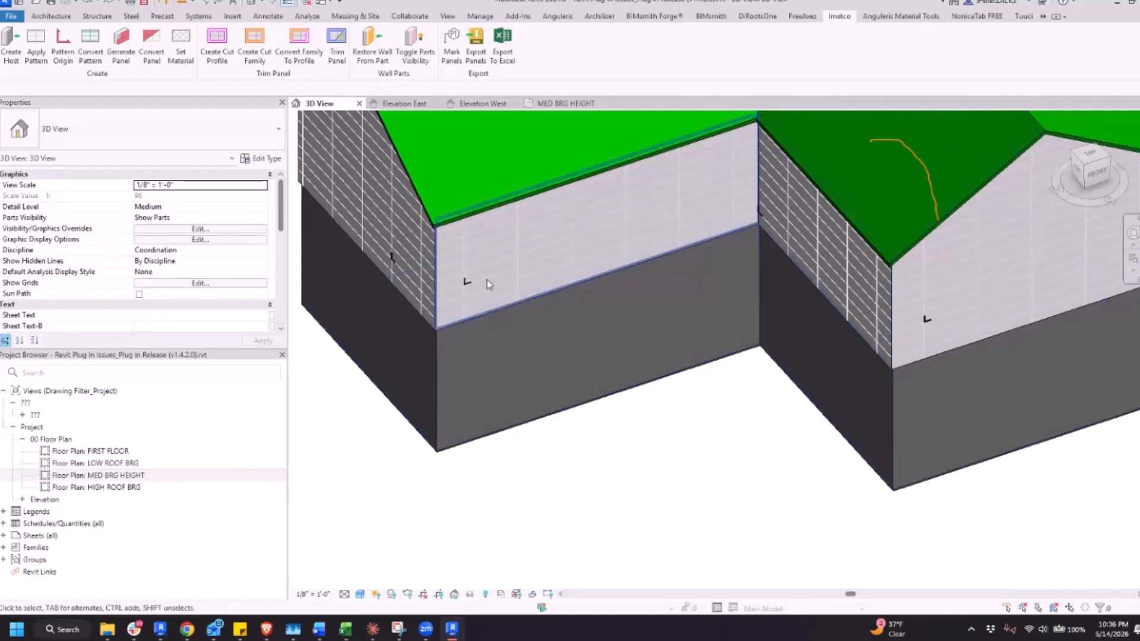
pyautogui.scroll(5, 466, 283)
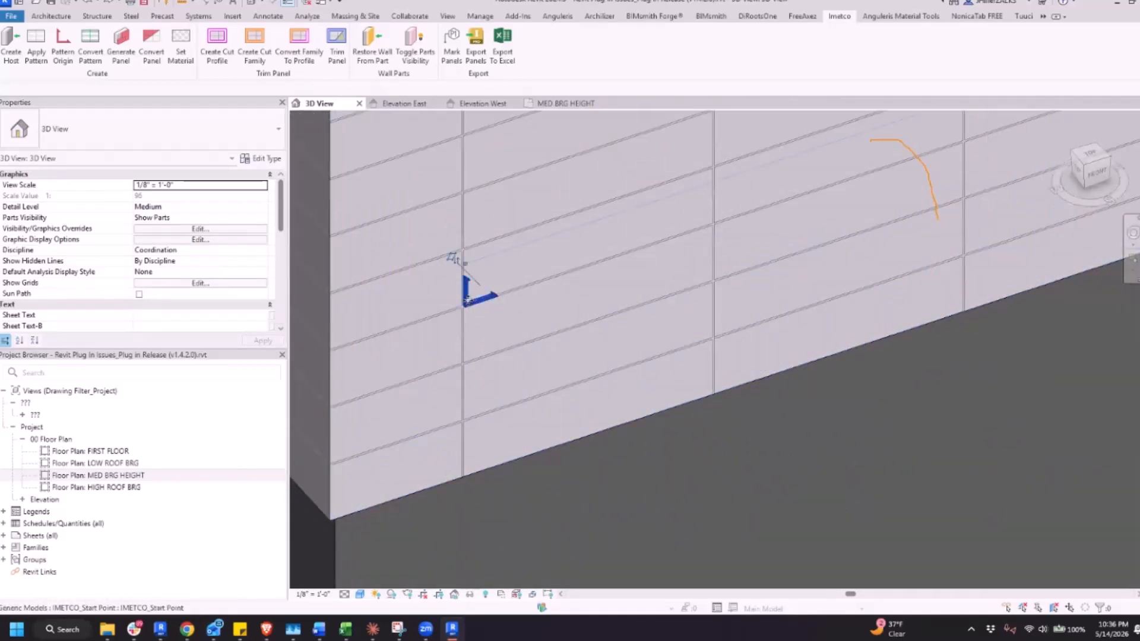
pyautogui.click(488, 304)
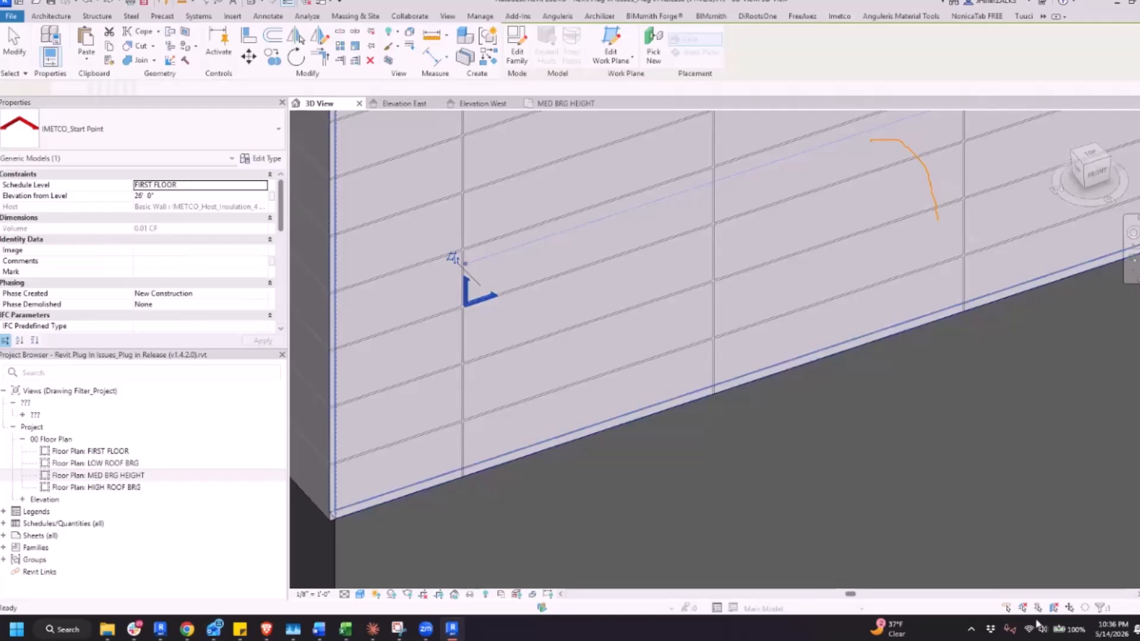
# Place a new IMETCO_Start Point pattern origin at a joint on the wing's front host wall, then open the MED BRG HEIGHT floor plan
pyautogui.press('Escape')
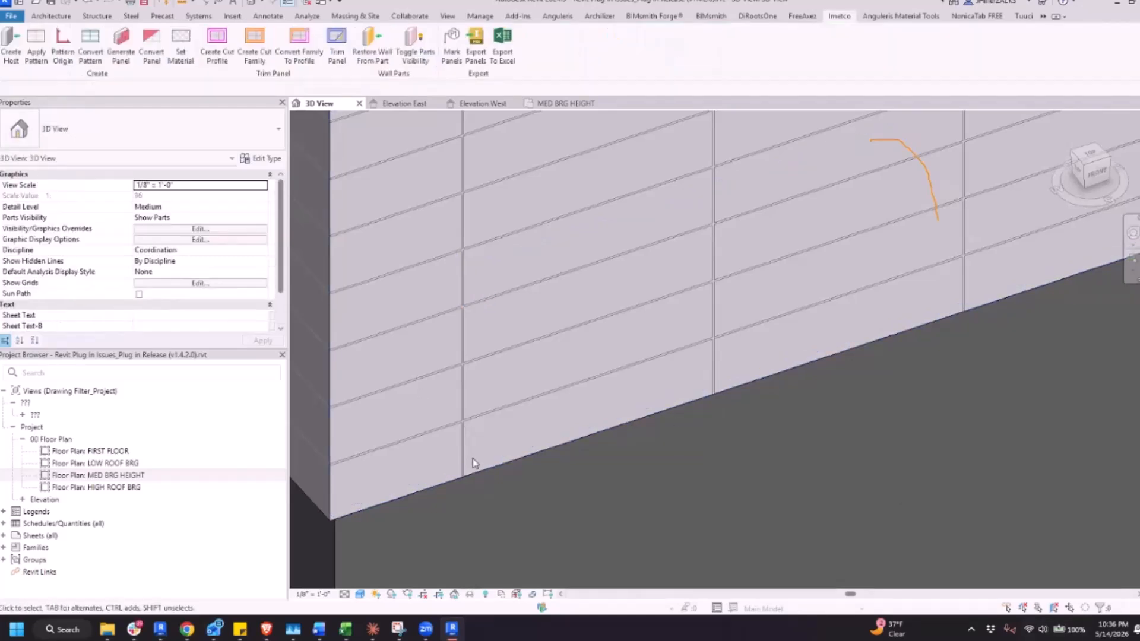
pyautogui.click(63, 47)
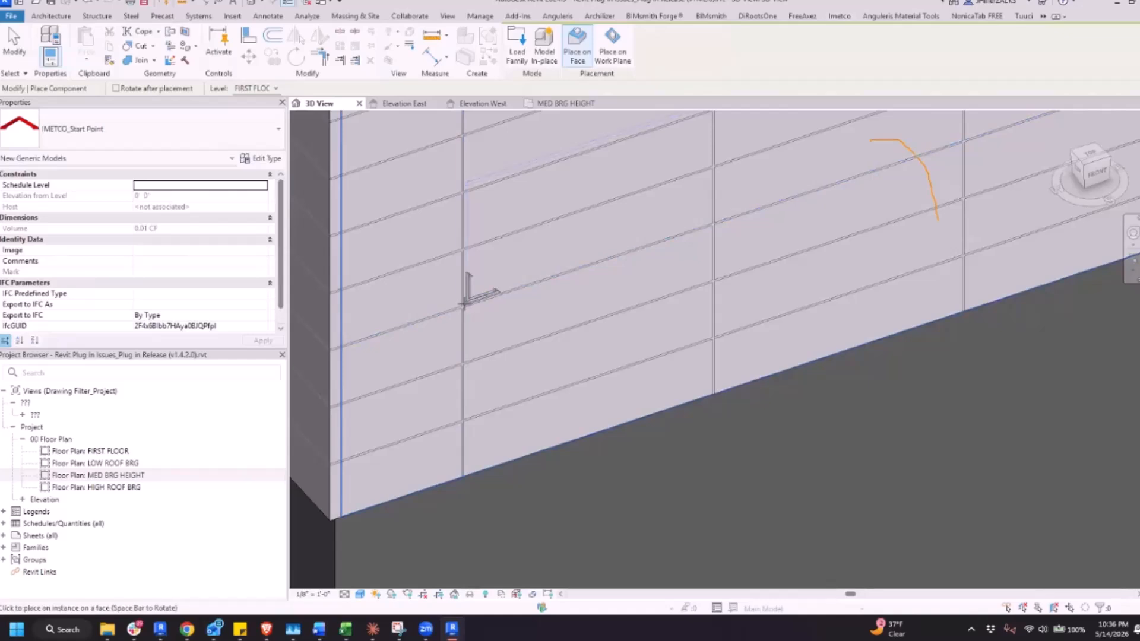
pyautogui.click(466, 304)
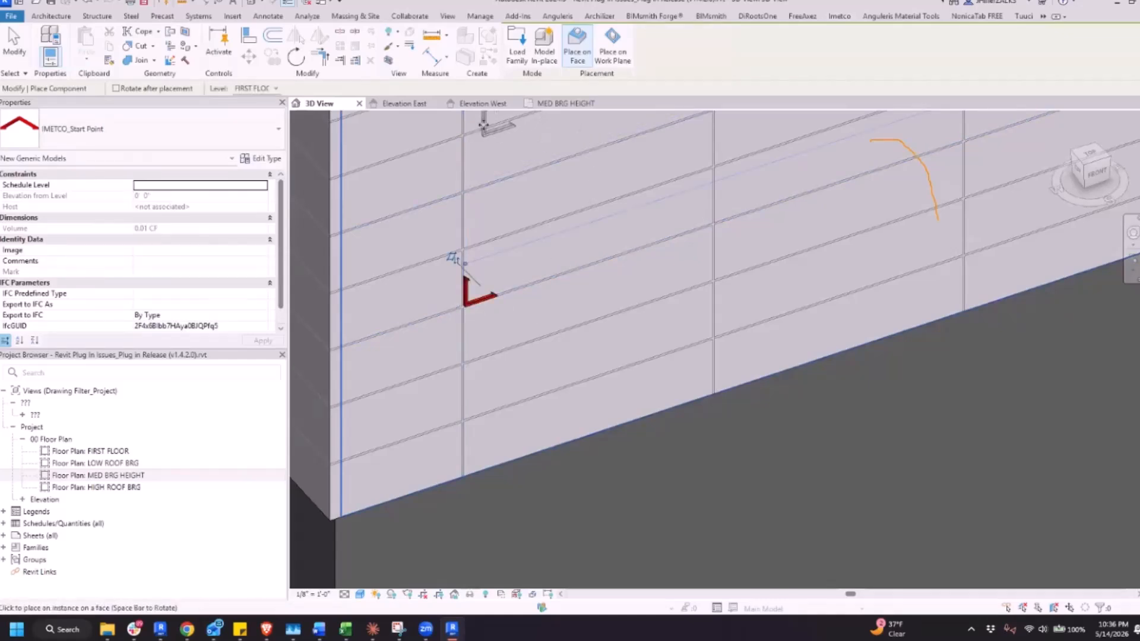
pyautogui.click(555, 103)
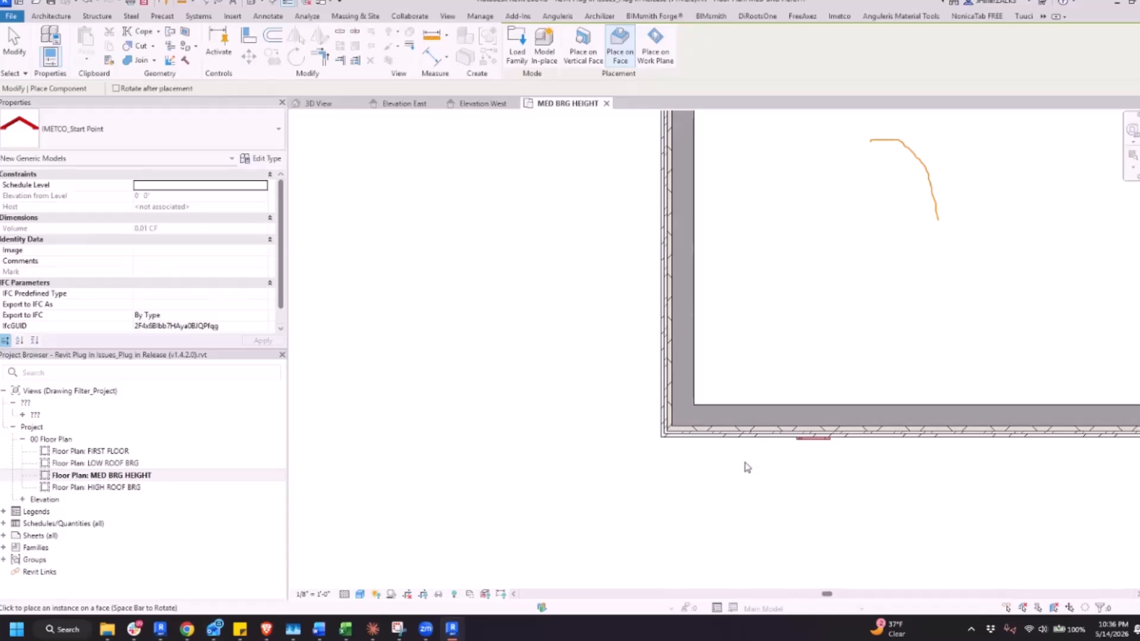
pyautogui.press('Escape')
pyautogui.press('Escape')
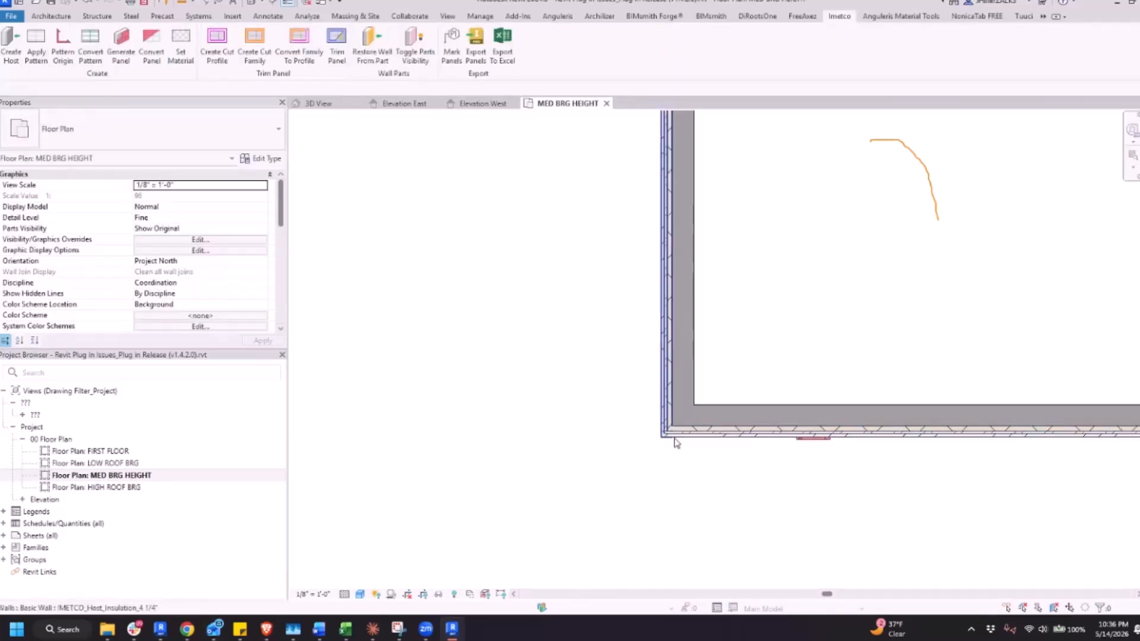
# Join the geometry of the wing's gable-end and front host walls at the outer corner
pyautogui.scroll(4, 675, 442)
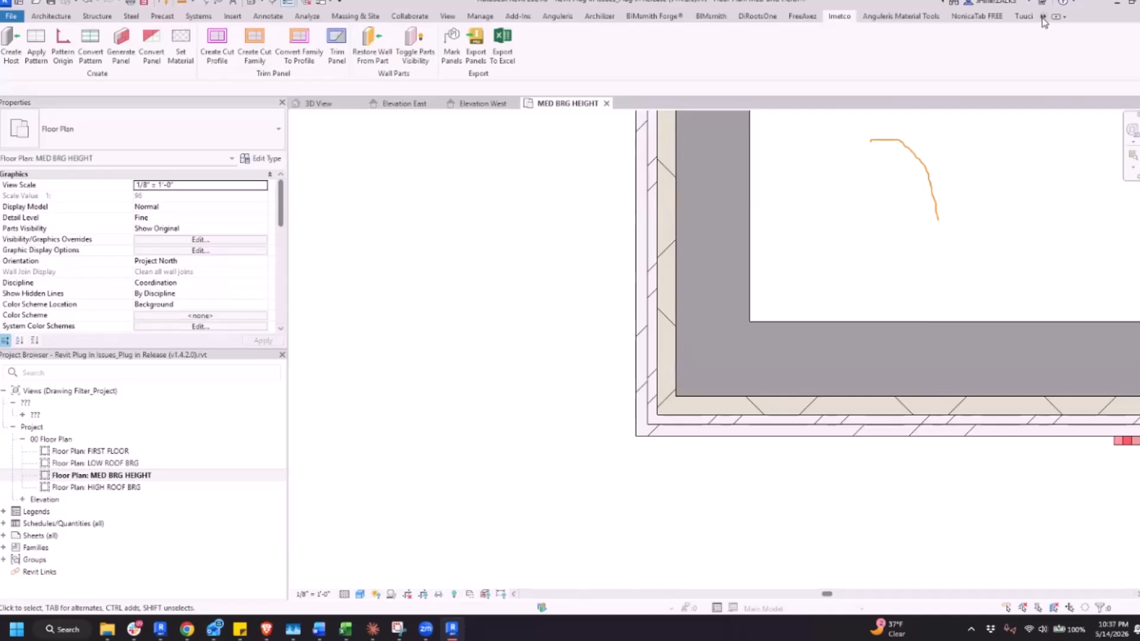
pyautogui.click(1046, 32)
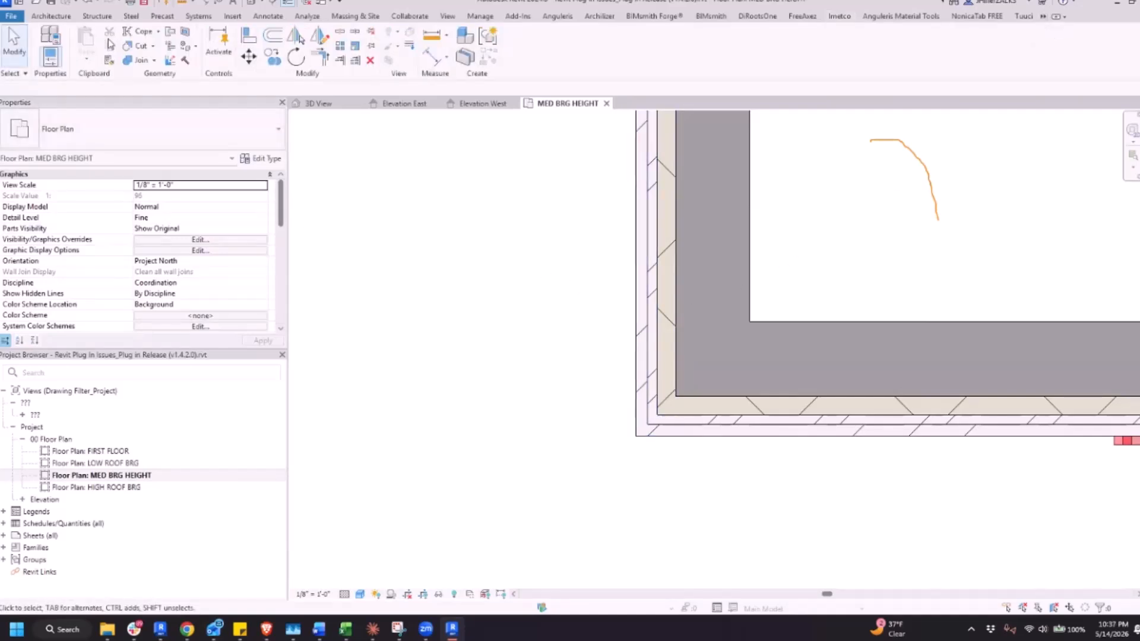
pyautogui.click(138, 60)
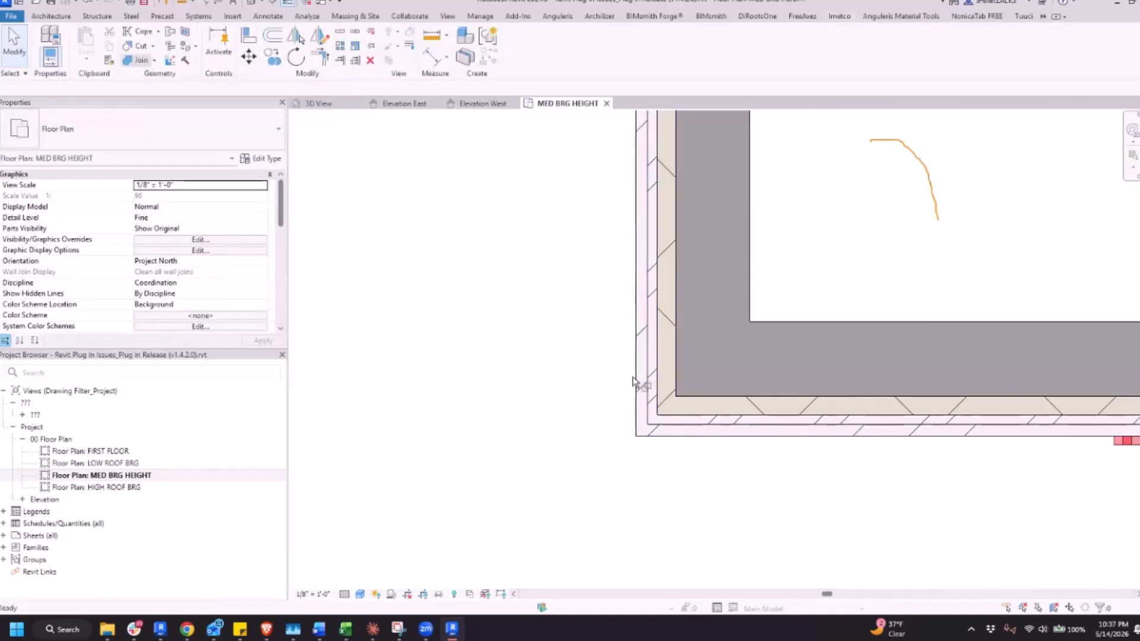
pyautogui.click(641, 362)
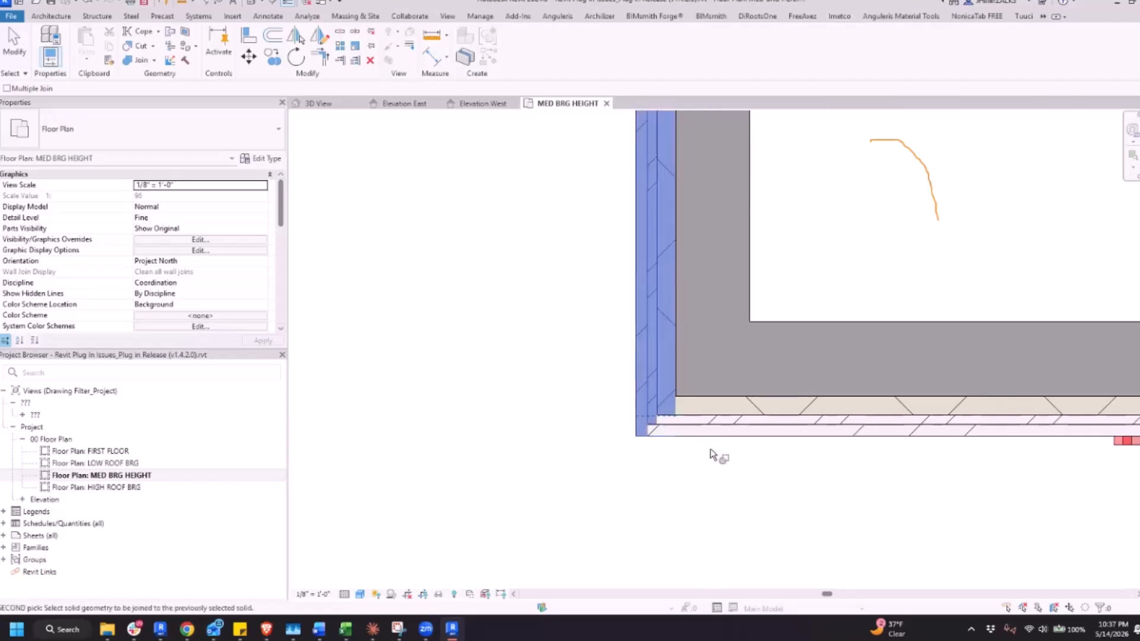
pyautogui.click(707, 438)
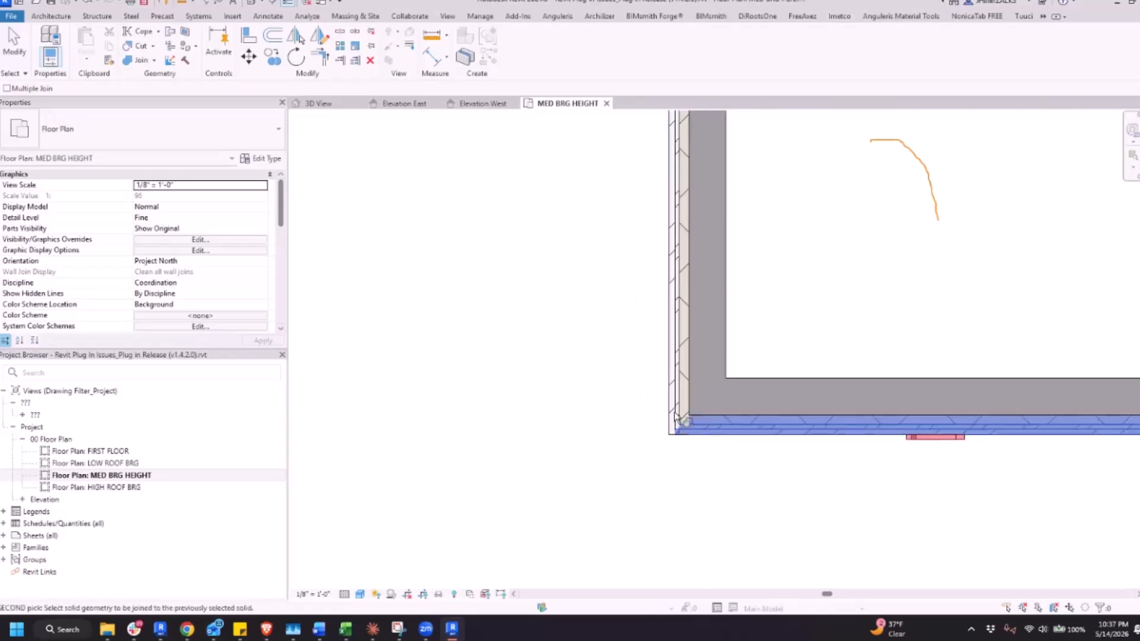
# Join the geometry of the wing's front host wall and the main building's side host wall at the inner corner
pyautogui.scroll(-3, 677, 412)
pyautogui.moveTo(1115, 481); pyautogui.dragTo(695, 441, button='middle')
pyautogui.moveTo(960, 471); pyautogui.dragTo(415, 425, button='middle')
pyautogui.scroll(3, 611, 331)
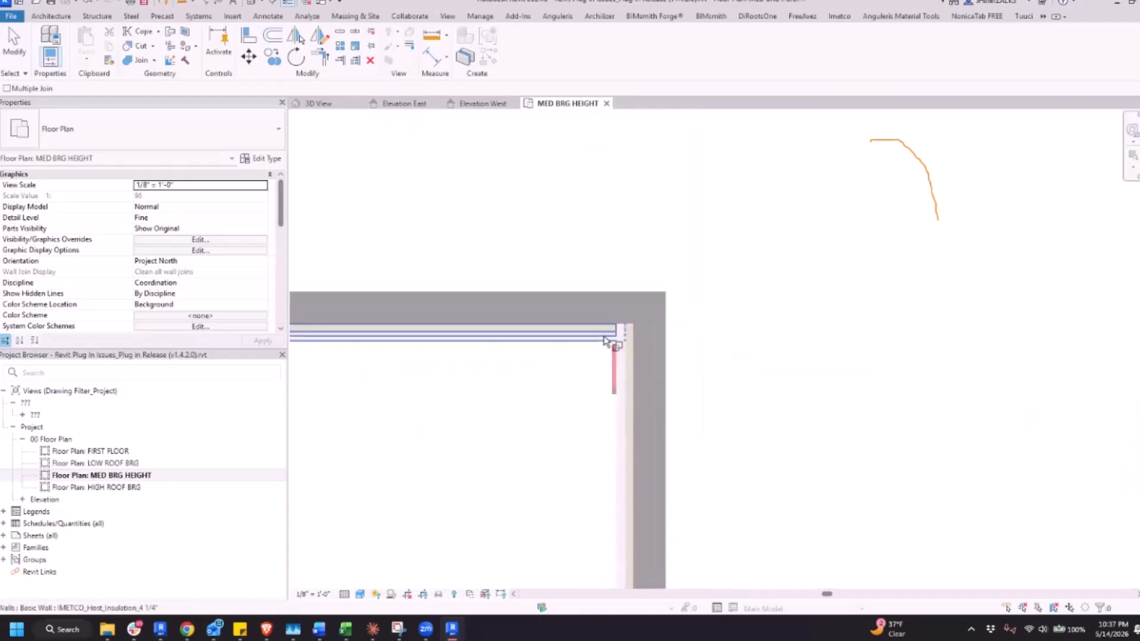
pyautogui.click(612, 333)
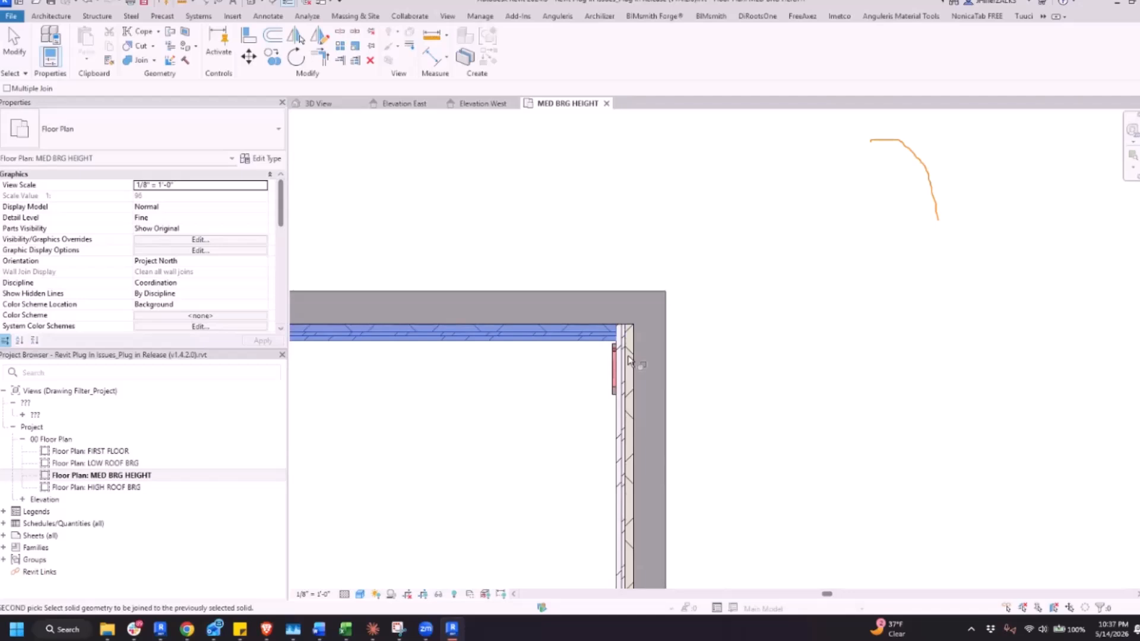
pyautogui.click(629, 359)
pyautogui.press('Escape')
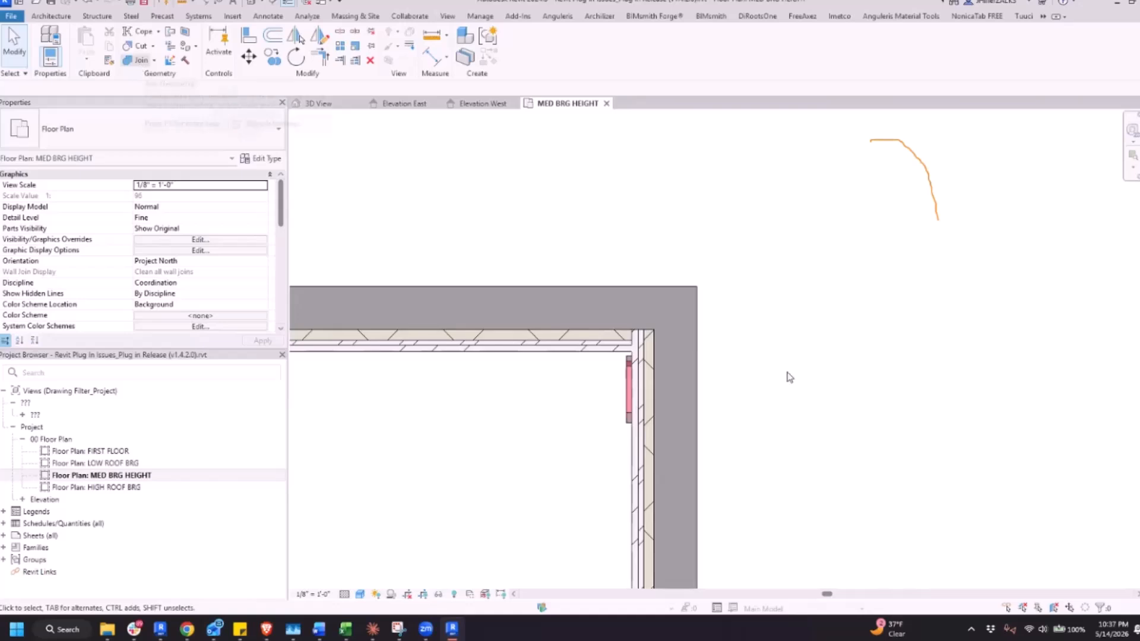
pyautogui.click(595, 349)
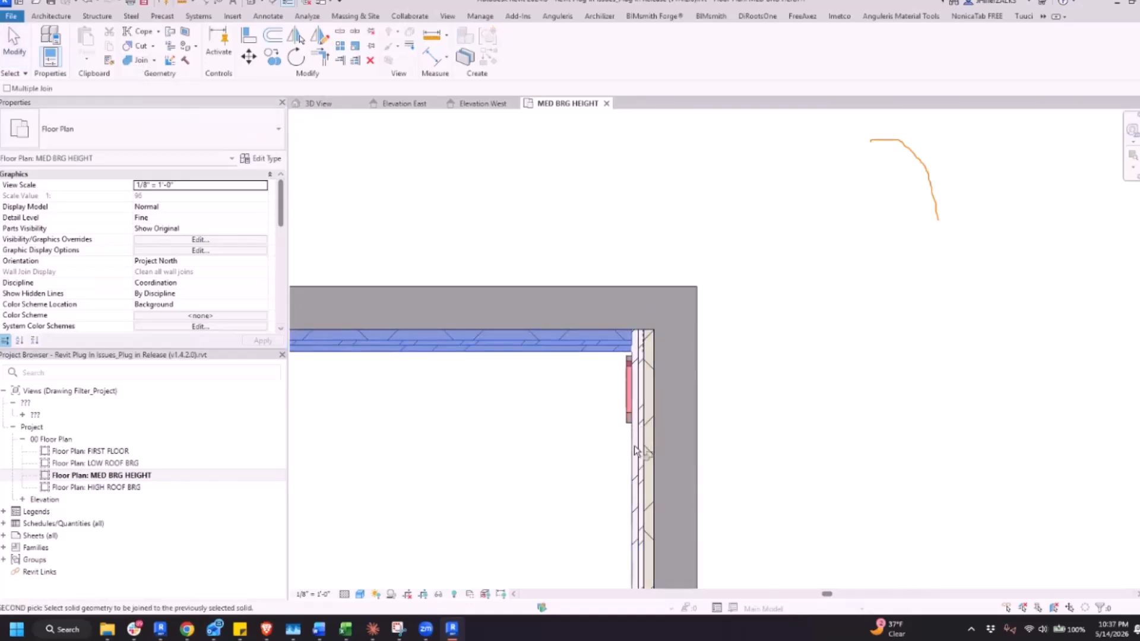
pyautogui.click(647, 426)
pyautogui.press('Escape')
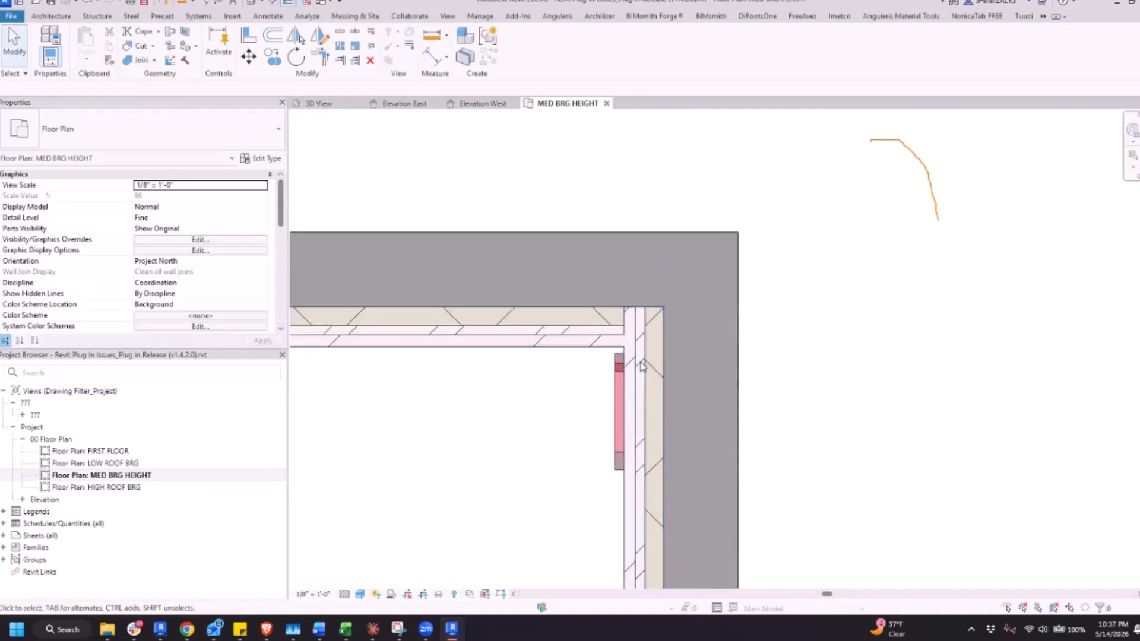
# Stretch the end of the wing's front host wall at the inner corner to meet the main building's side host wall
pyautogui.click(639, 335)
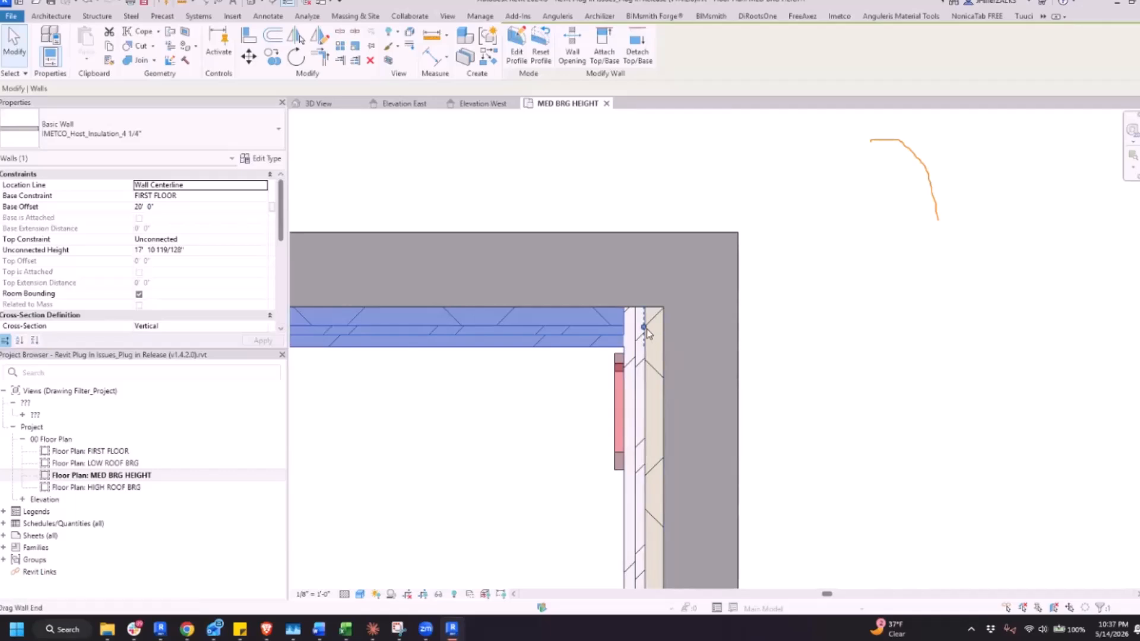
pyautogui.moveTo(646, 329); pyautogui.dragTo(655, 328)
pyautogui.click(816, 378)
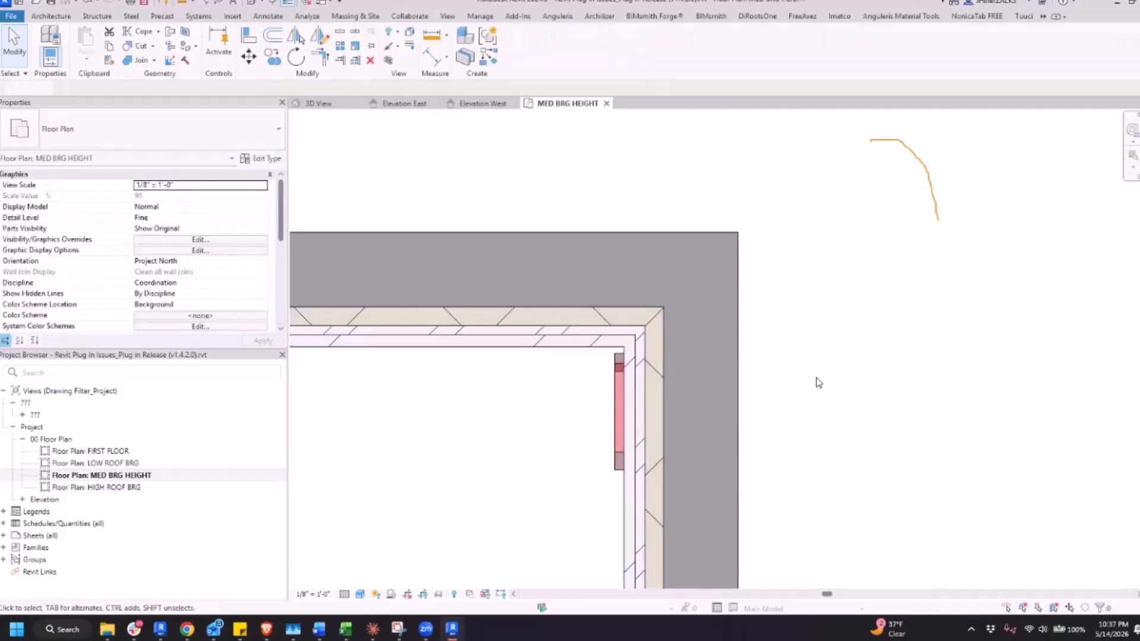
# Stretch the other end of the wing's front host wall to meet the gable-end host wall at the outer corner
pyautogui.scroll(-5, 785, 348)
pyautogui.moveTo(464, 429); pyautogui.dragTo(944, 430, button='middle')
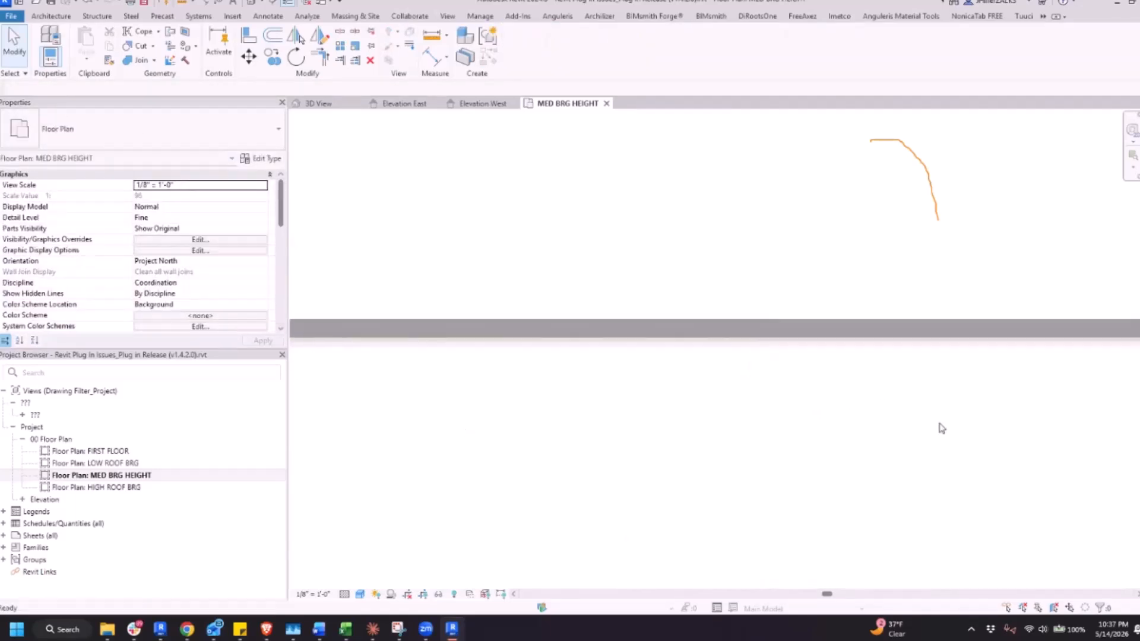
pyautogui.moveTo(626, 424)
pyautogui.mouseDown(button='middle')
pyautogui.moveTo(689, 453)
pyautogui.moveTo(738, 451)
pyautogui.mouseUp(button='middle')
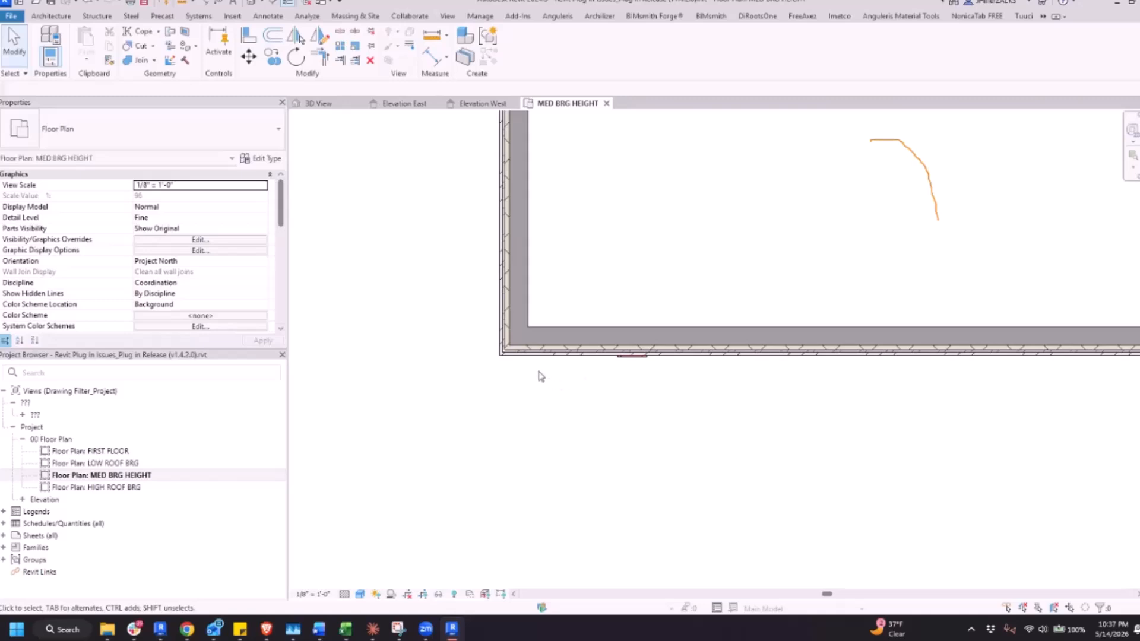
pyautogui.scroll(2, 540, 376)
pyautogui.click(427, 326)
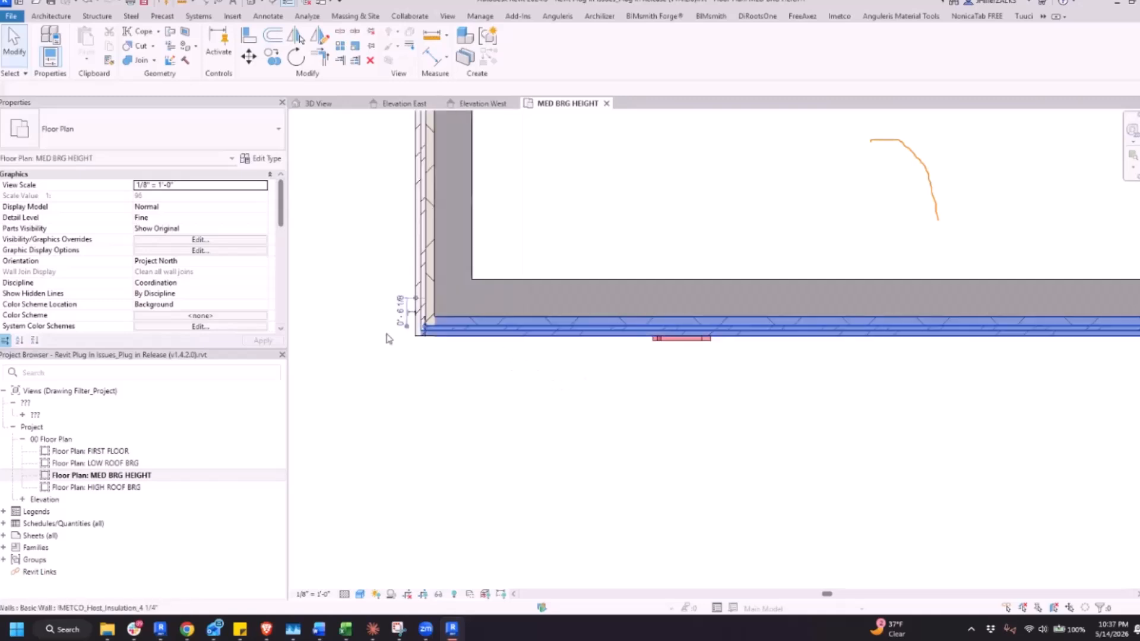
pyautogui.click(425, 325)
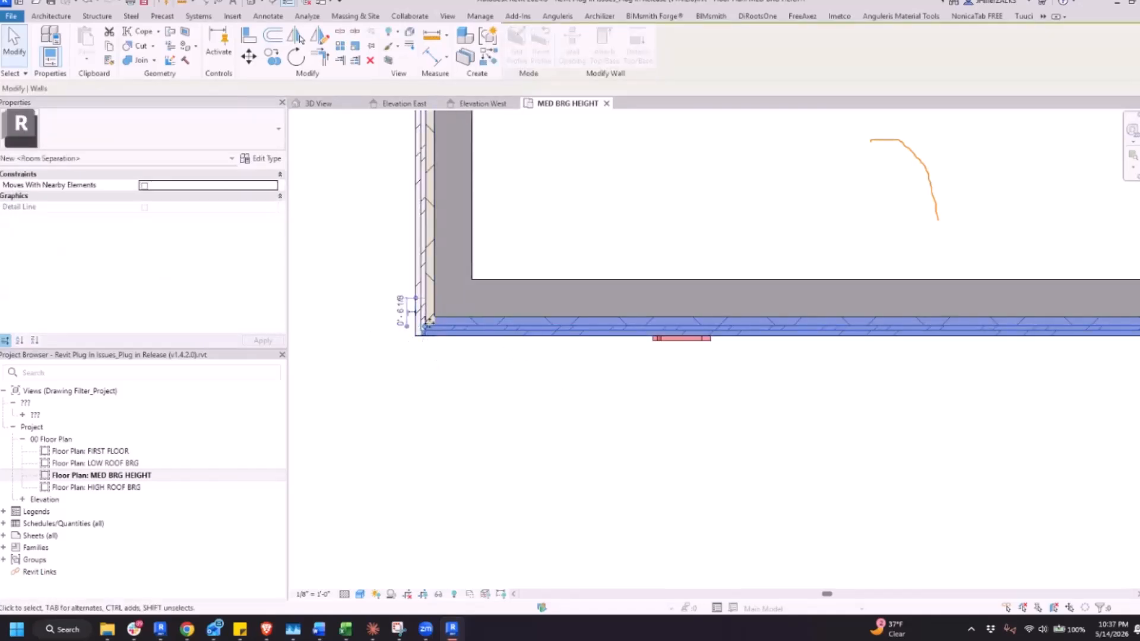
pyautogui.moveTo(425, 326); pyautogui.dragTo(418, 328)
pyautogui.click(592, 457)
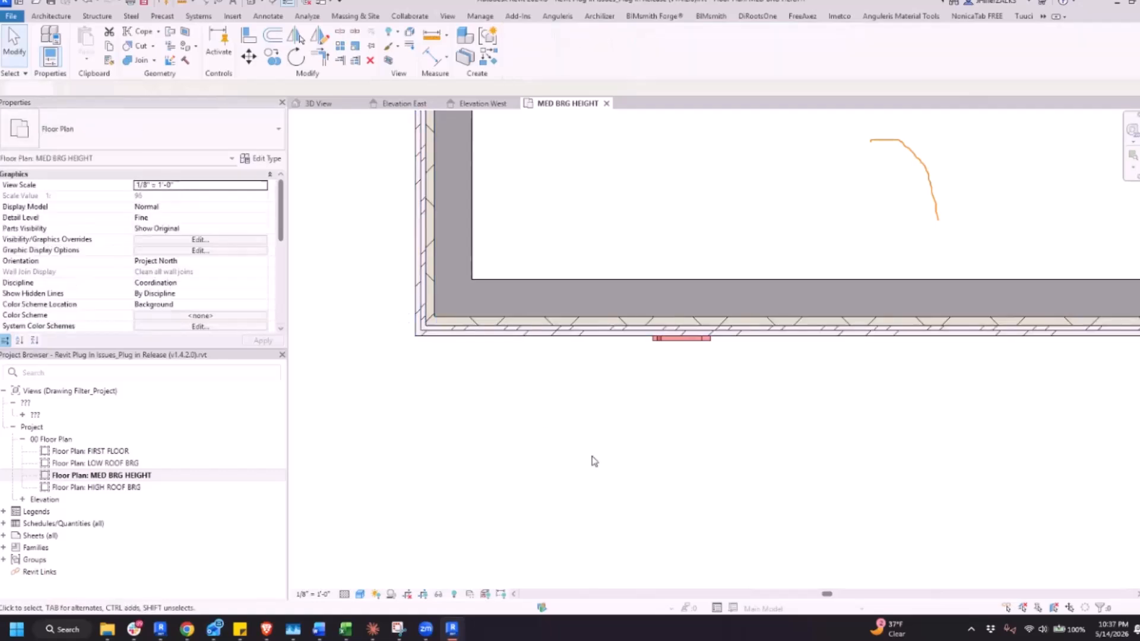
# In the 3D view, run Convert Pattern on the wing's gable-end and front walls and the main building's side and gable walls
pyautogui.scroll(-2, 573, 436)
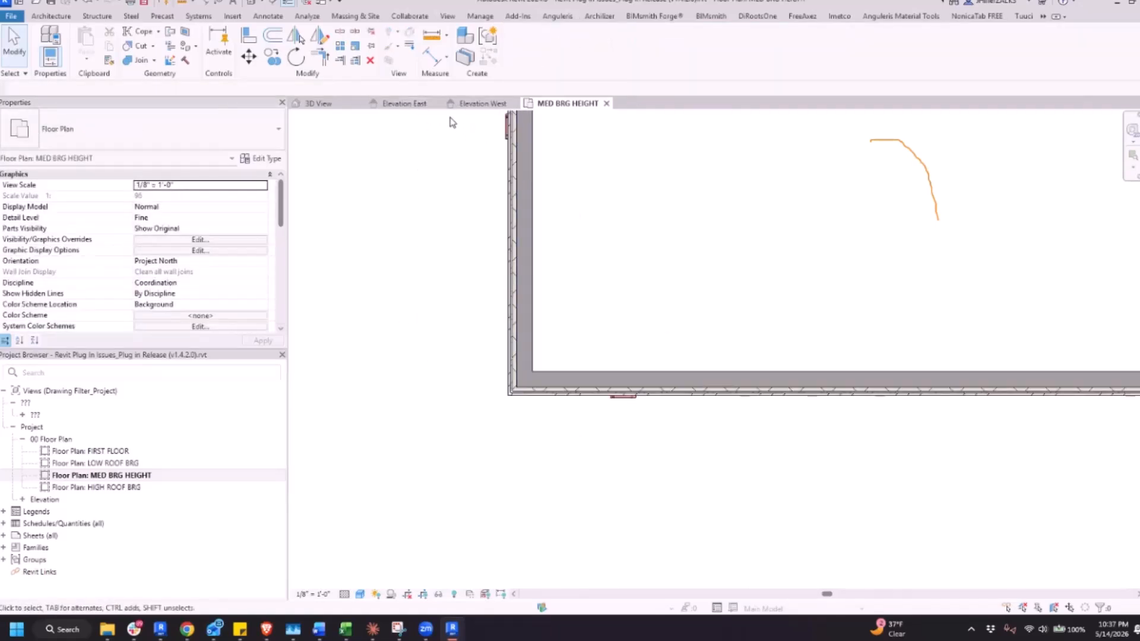
pyautogui.hotkey('ctrl', 'Tab')
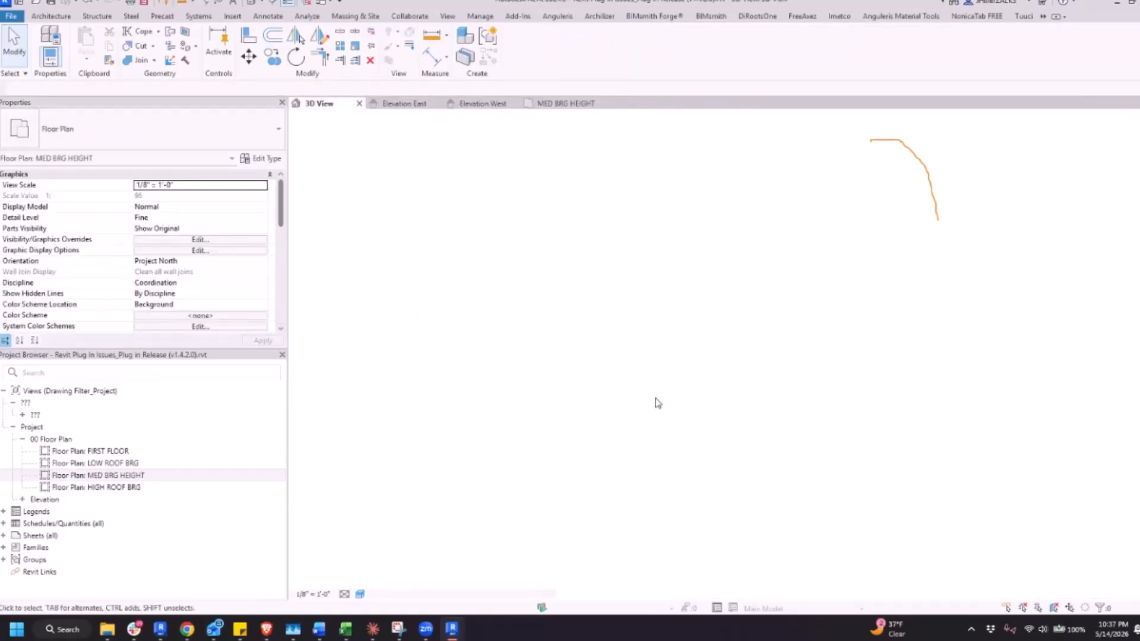
pyautogui.scroll(-5, 632, 375)
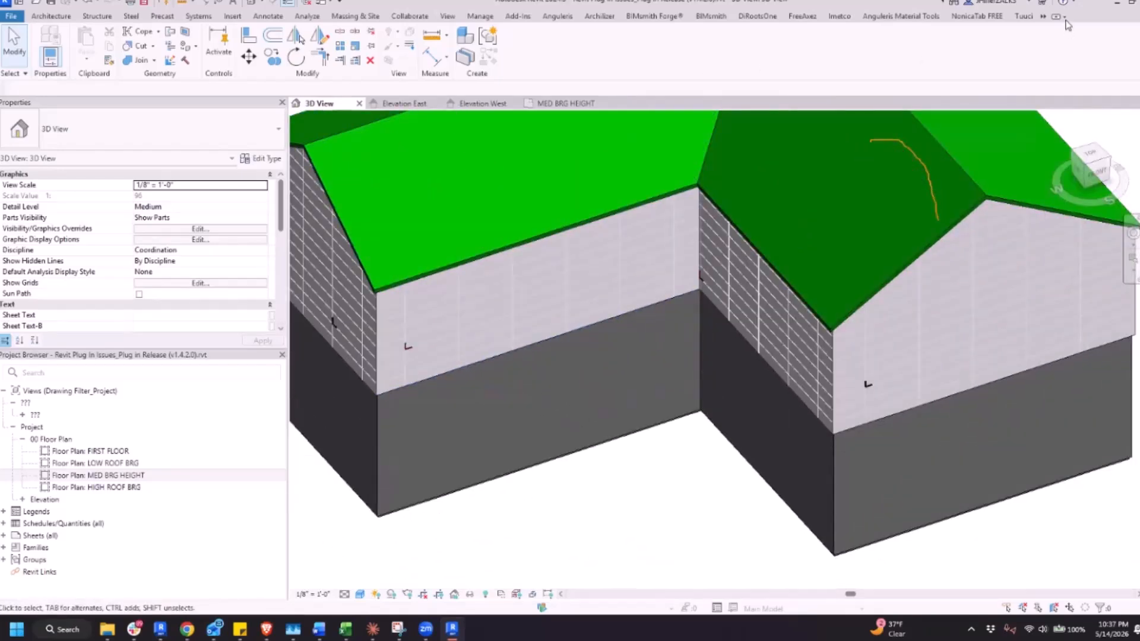
pyautogui.click(837, 18)
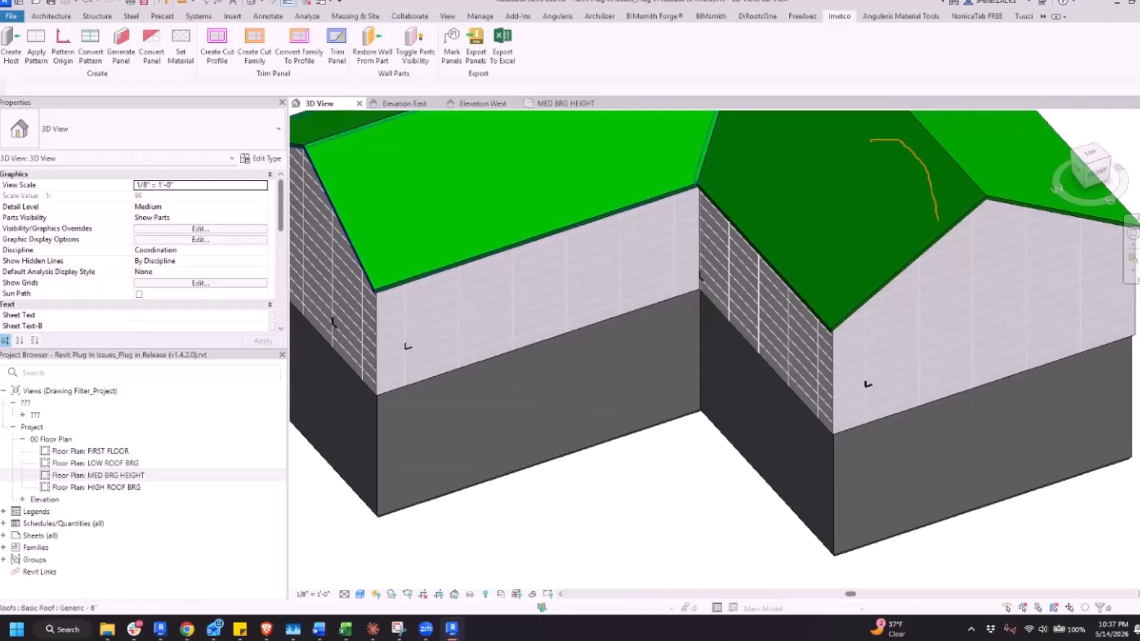
pyautogui.click(91, 48)
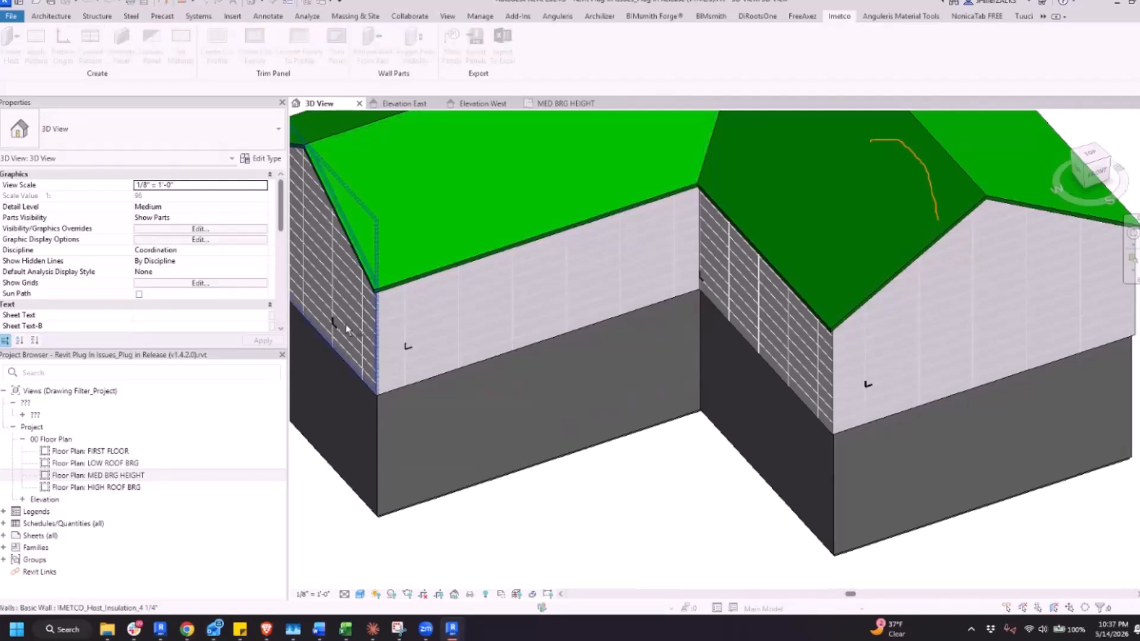
pyautogui.click(349, 327)
pyautogui.click(432, 333)
pyautogui.click(766, 332)
pyautogui.click(899, 354)
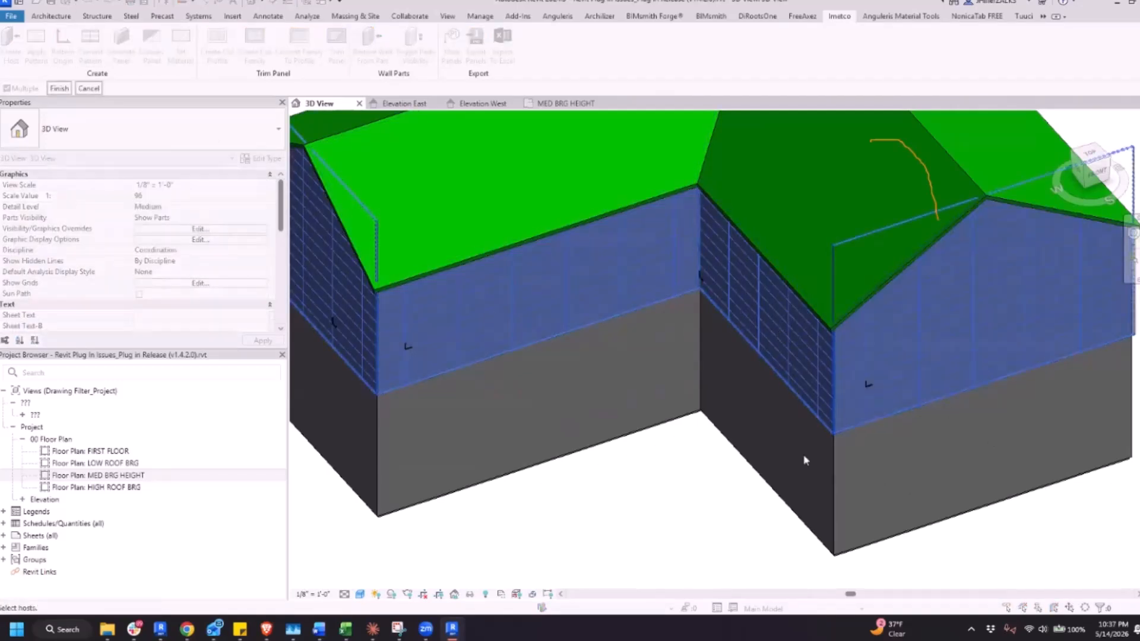
pyautogui.click(59, 88)
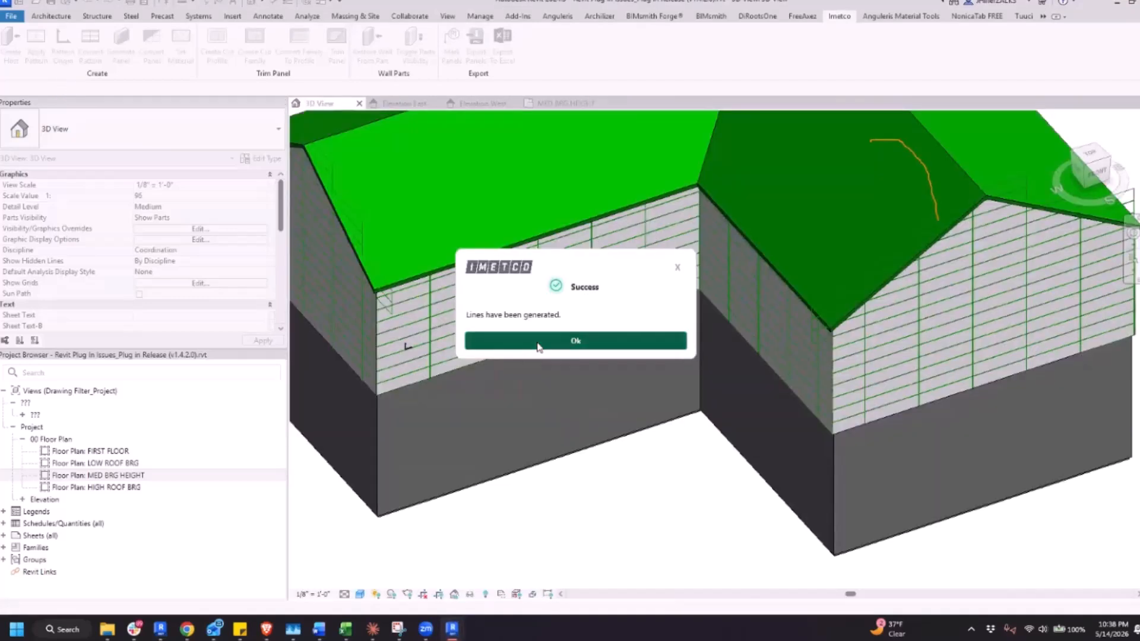
pyautogui.click(538, 342)
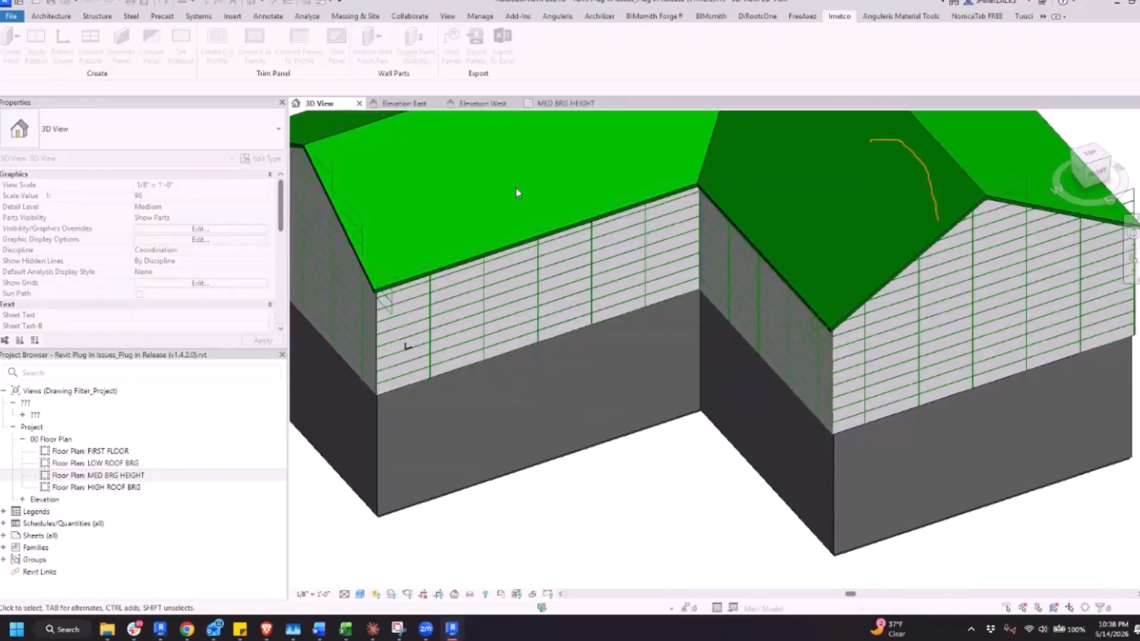
# Examine how the generated model lines align with the wing's outer wall corner in the MED BRG HEIGHT floor plan
pyautogui.click(566, 104)
pyautogui.scroll(3, 548, 411)
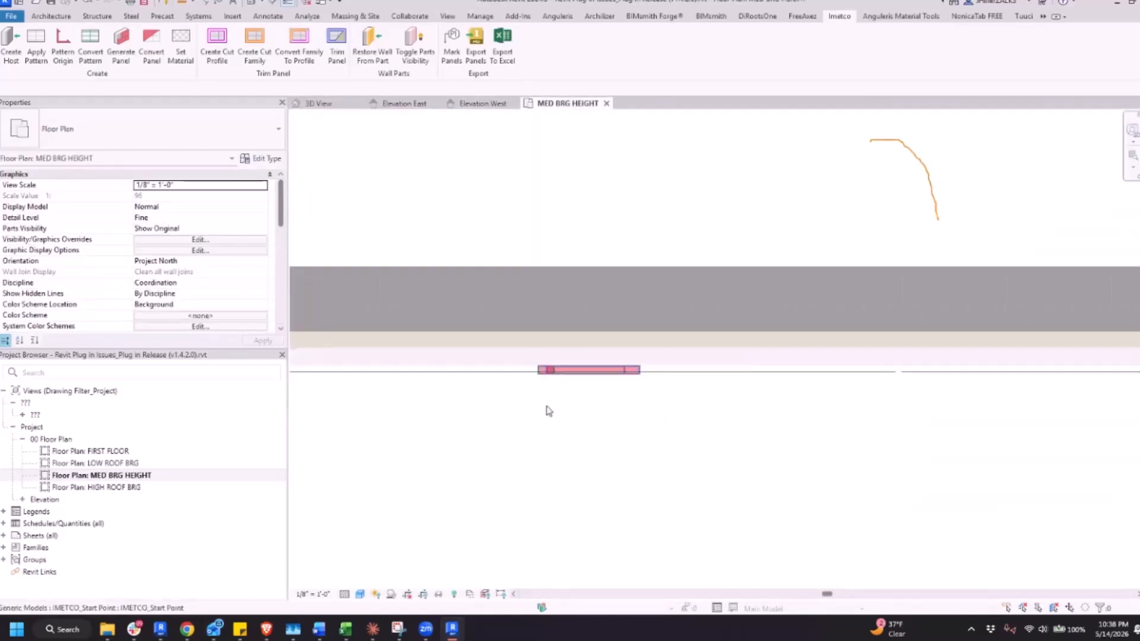
pyautogui.scroll(-4, 671, 425)
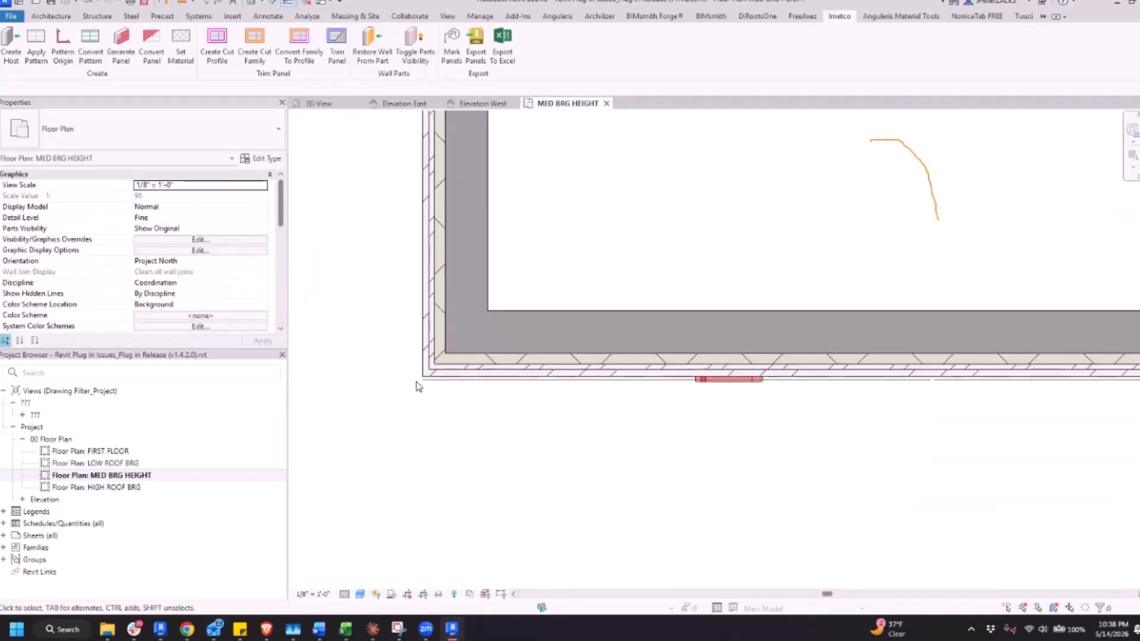
pyautogui.scroll(2, 419, 387)
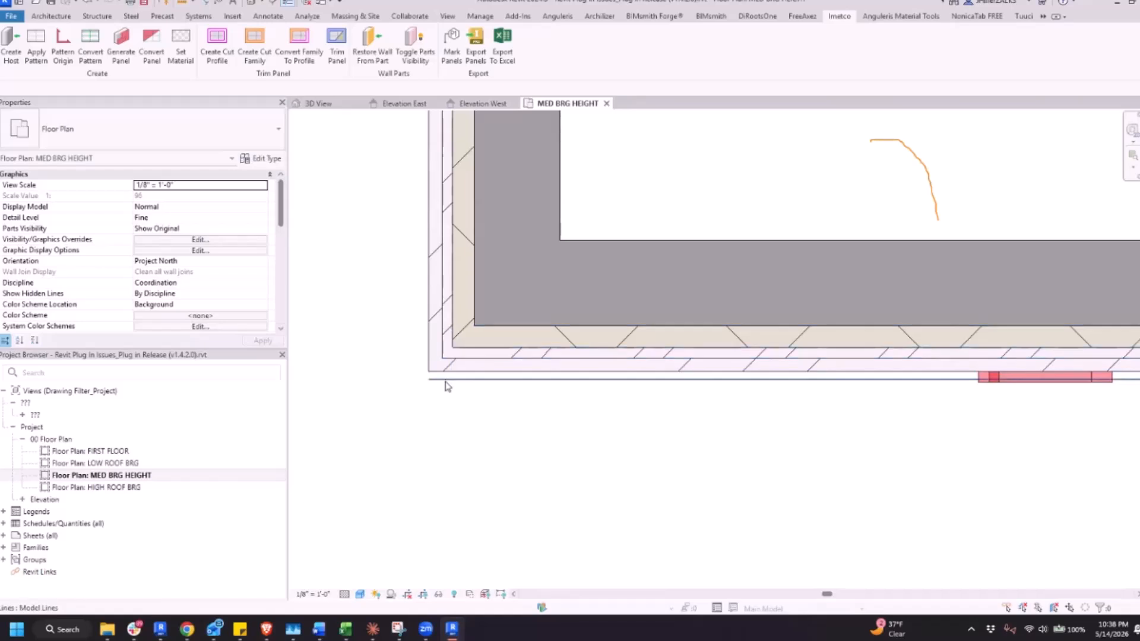
pyautogui.scroll(-2, 447, 386)
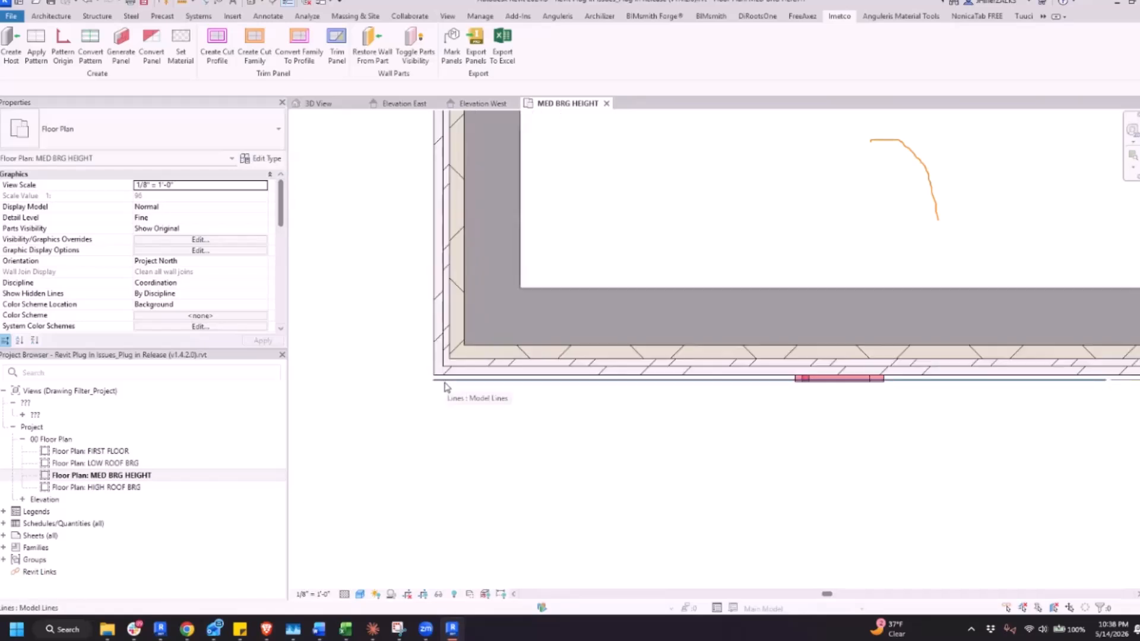
pyautogui.scroll(-2, 447, 387)
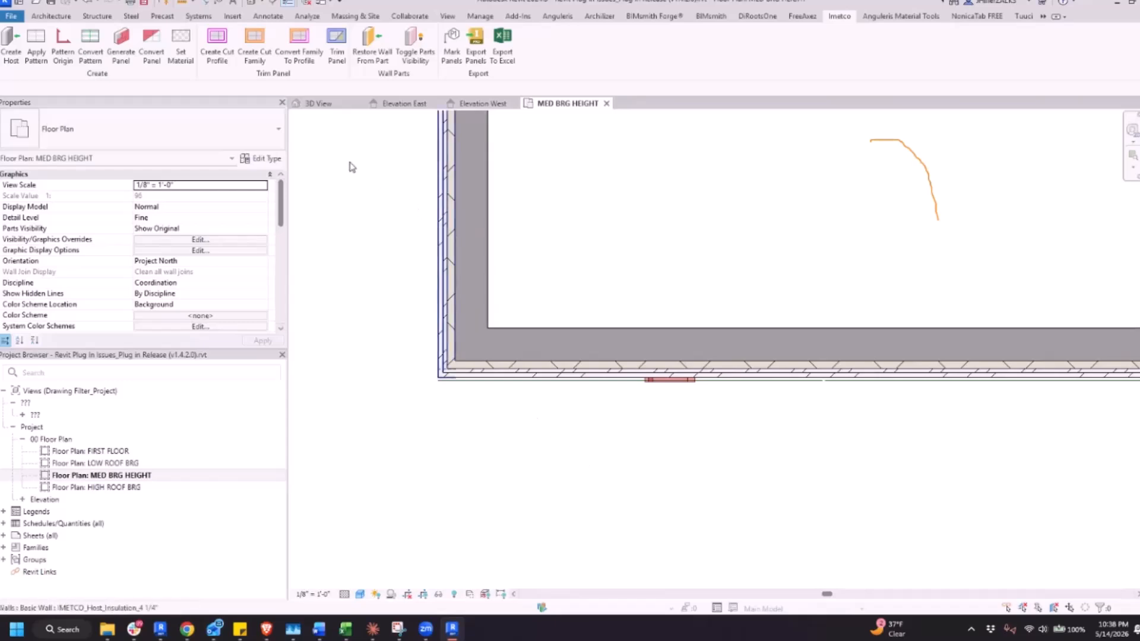
# In the 3D view, select the wing's lower front wall and examine how it lines up with the panelled wall at the outer corner
pyautogui.click(323, 106)
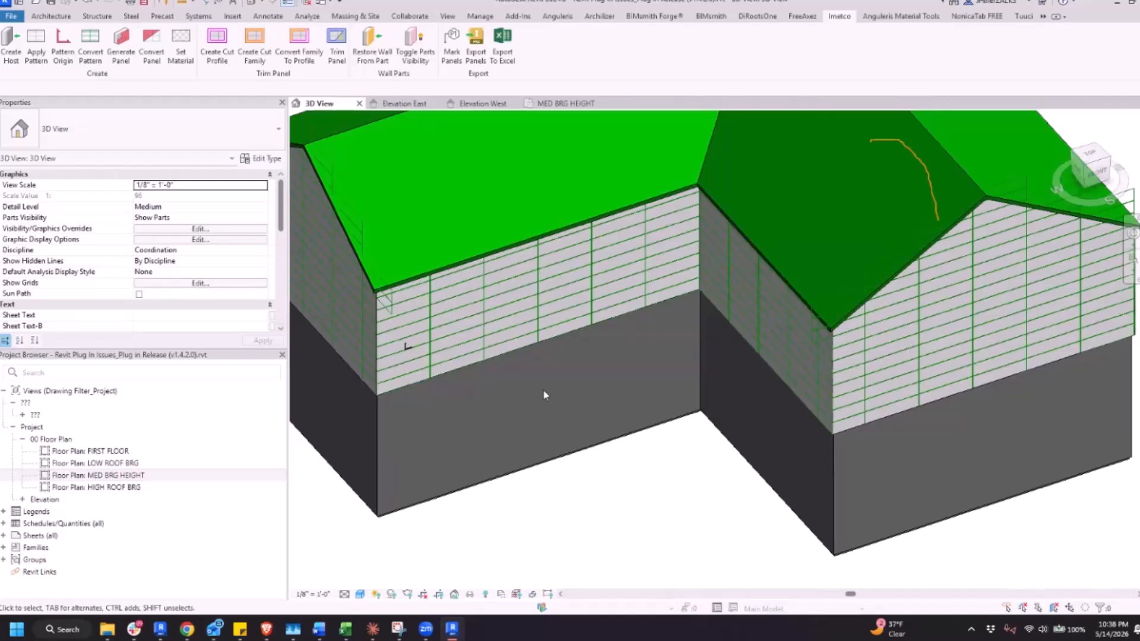
pyautogui.press('v')
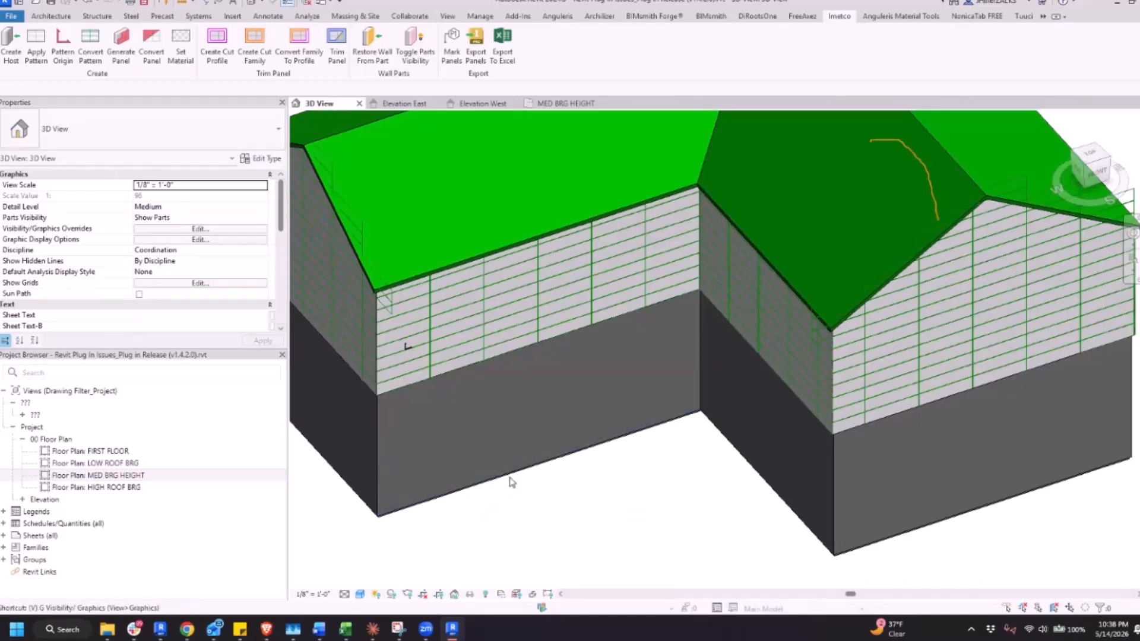
pyautogui.click(383, 435)
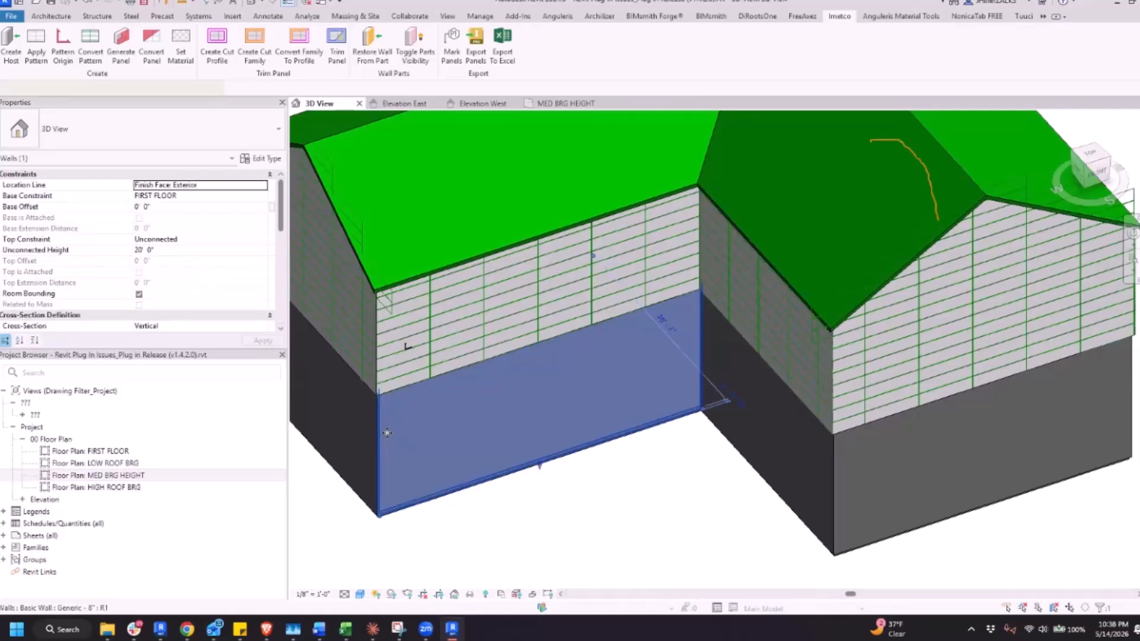
pyautogui.scroll(4, 389, 433)
pyautogui.keyDown('shift'); pyautogui.moveTo(644, 438); pyautogui.dragTo(828, 247, button='middle'); pyautogui.keyUp('shift')
pyautogui.moveTo(599, 309)
pyautogui.keyDown('shift'); pyautogui.mouseDown(button='middle')
pyautogui.moveTo(567, 297)
pyautogui.moveTo(537, 257)
pyautogui.moveTo(573, 321)
pyautogui.moveTo(641, 339)
pyautogui.moveTo(684, 392)
pyautogui.moveTo(643, 195)
pyautogui.mouseUp(button='middle'); pyautogui.keyUp('shift')
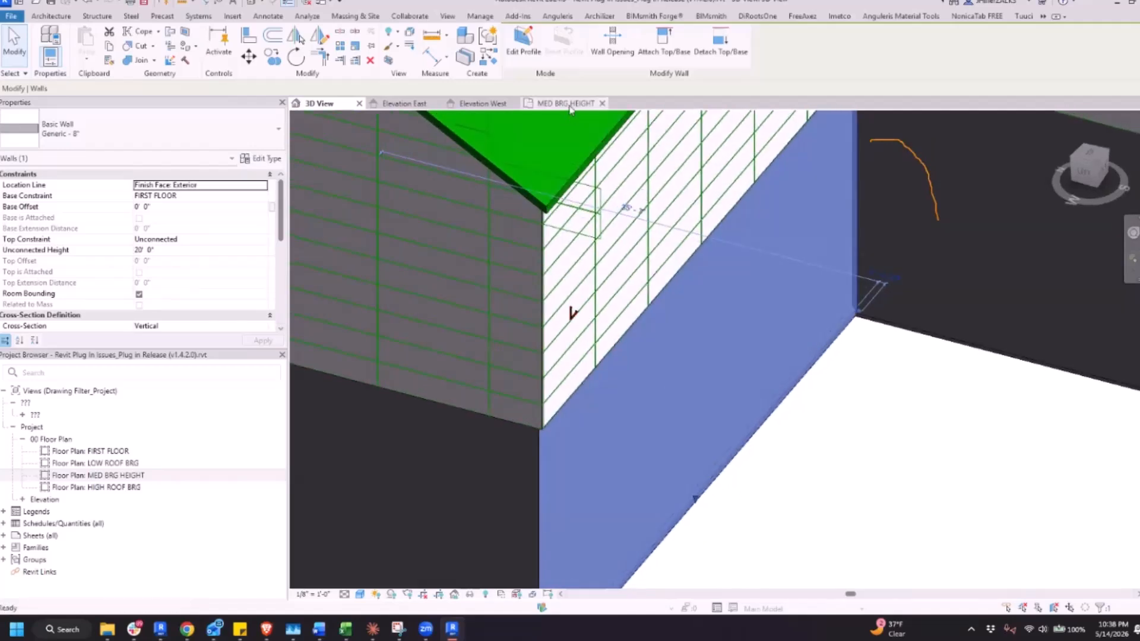
# Inspect the wing's outer and inner wall corners in the MED BRG HEIGHT floor plan
pyautogui.hotkey('ctrl', 'Tab')
pyautogui.scroll(-3, 498, 396)
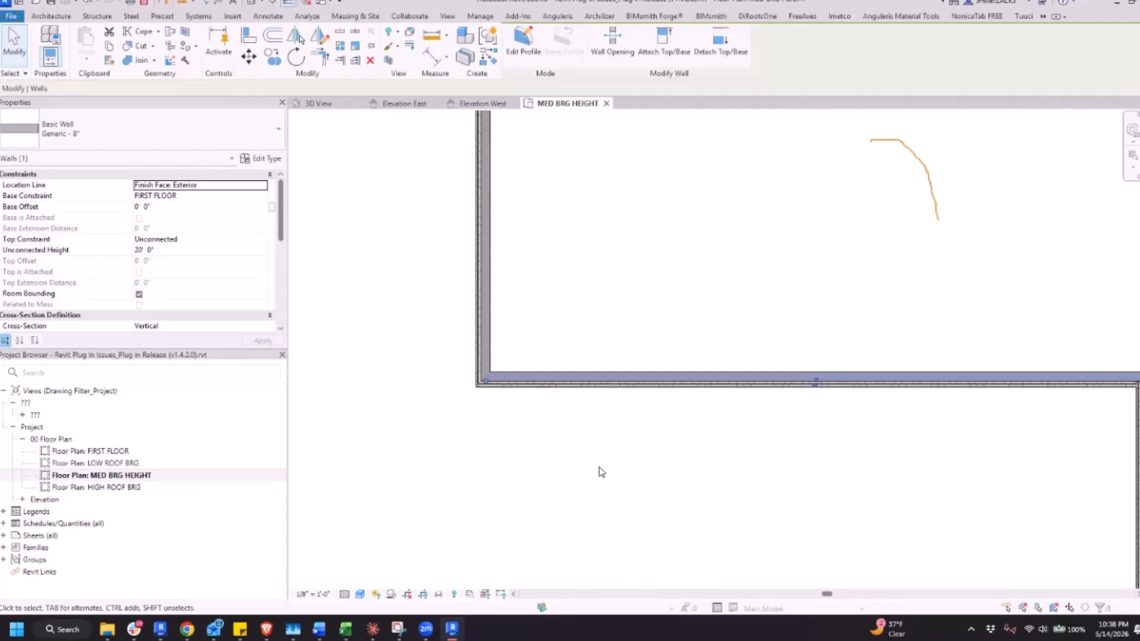
pyautogui.scroll(-2, 601, 471)
pyautogui.click(659, 494)
pyautogui.scroll(5, 873, 461)
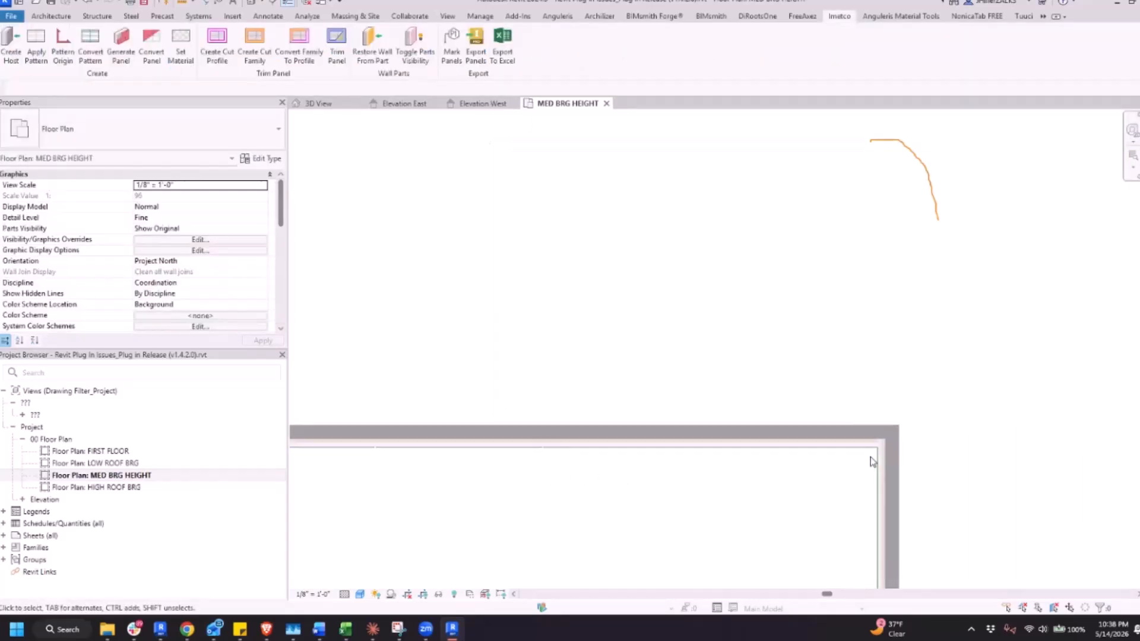
pyautogui.scroll(-6, 828, 434)
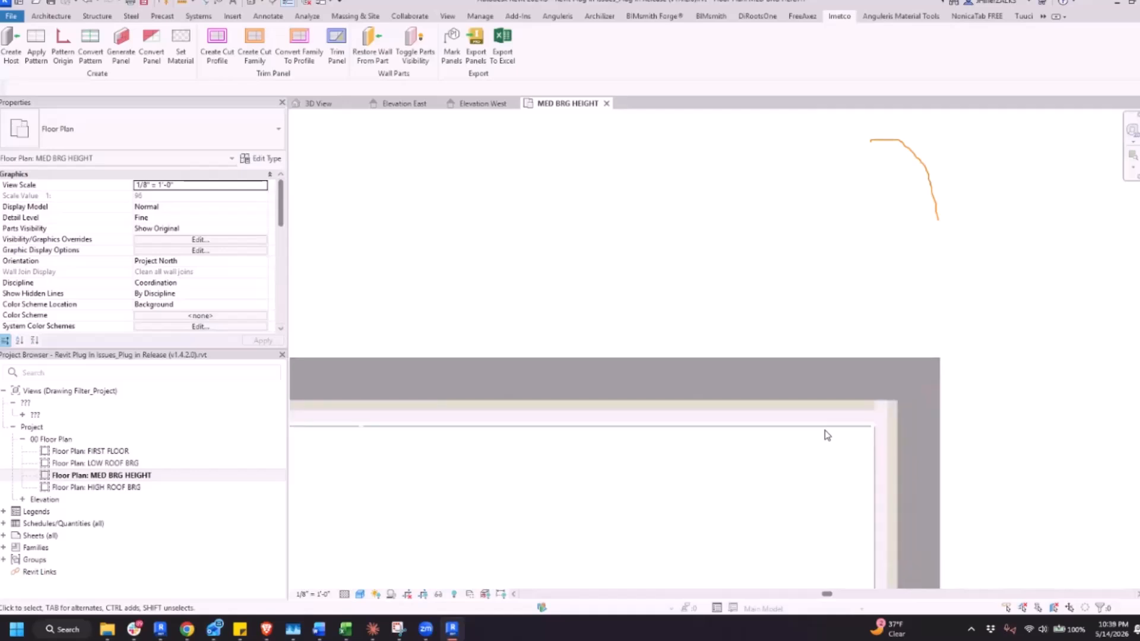
pyautogui.scroll(-2, 599, 531)
pyautogui.moveTo(503, 574); pyautogui.dragTo(650, 531, button='middle')
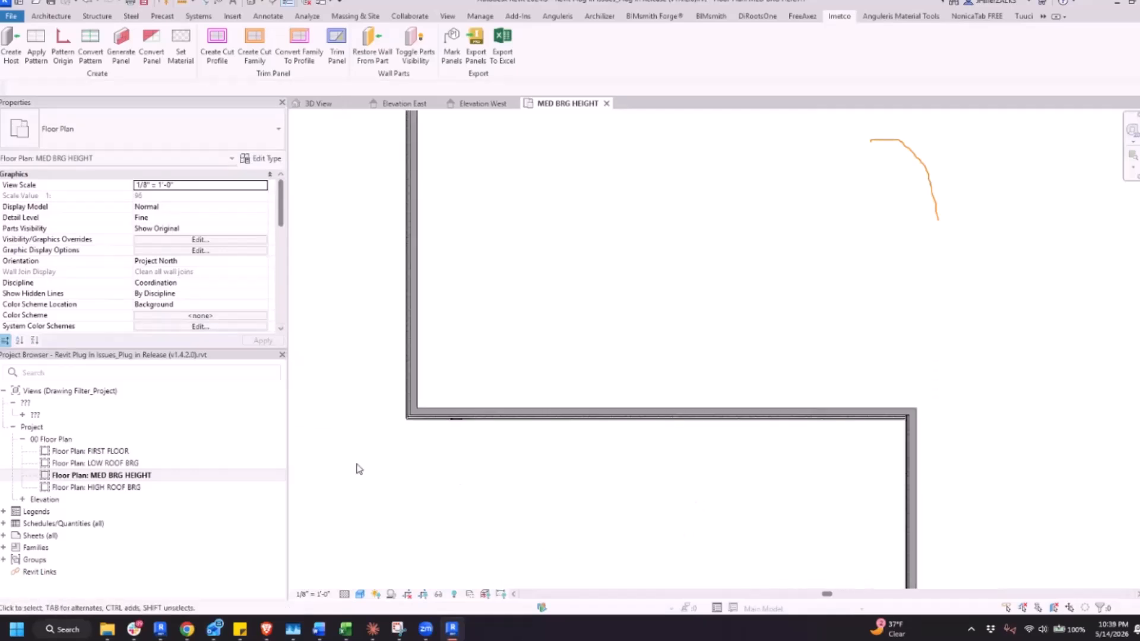
# Try to move the model lines running along the wing's front wall together in the floor plan
pyautogui.moveTo(888, 419); pyautogui.dragTo(909, 418)
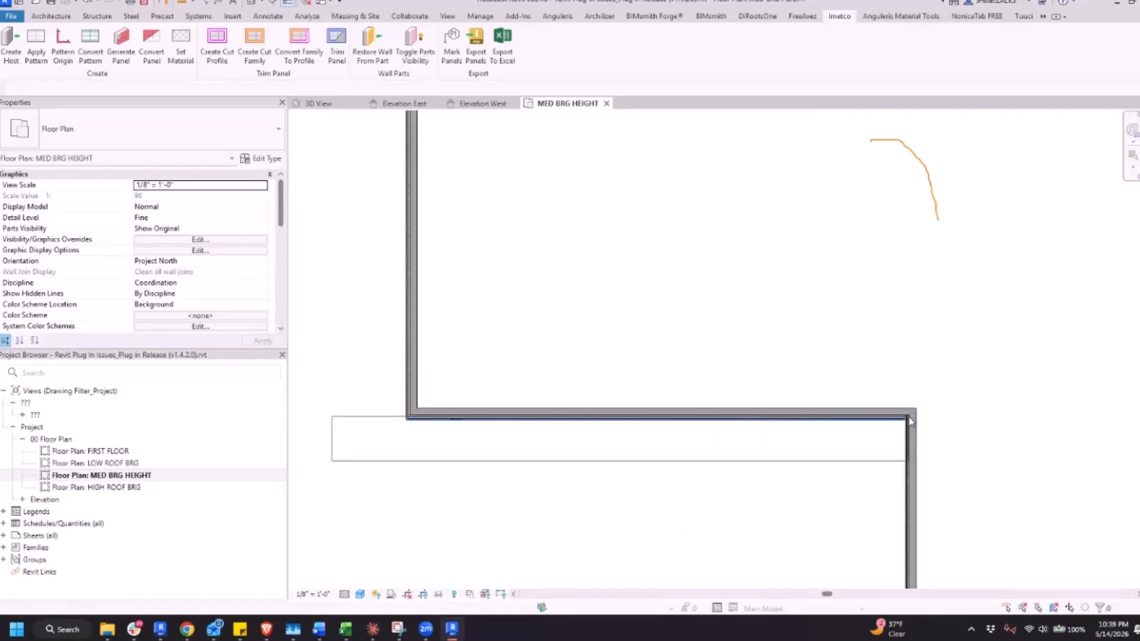
pyautogui.scroll(3, 869, 420)
pyautogui.scroll(4, 869, 421)
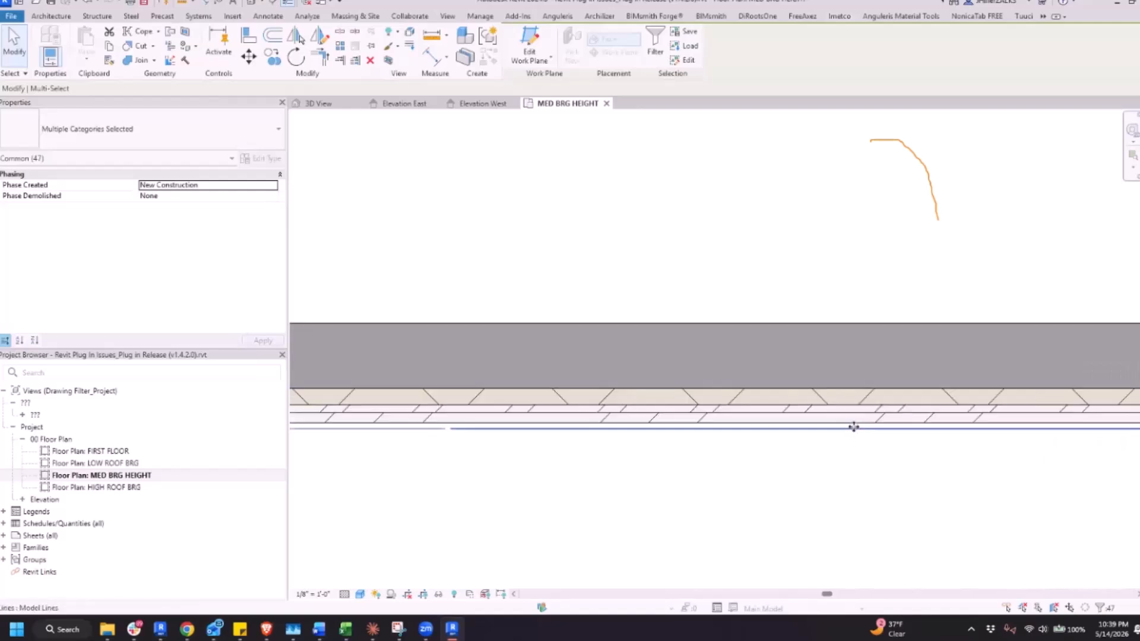
pyautogui.press('m')
pyautogui.press('v')
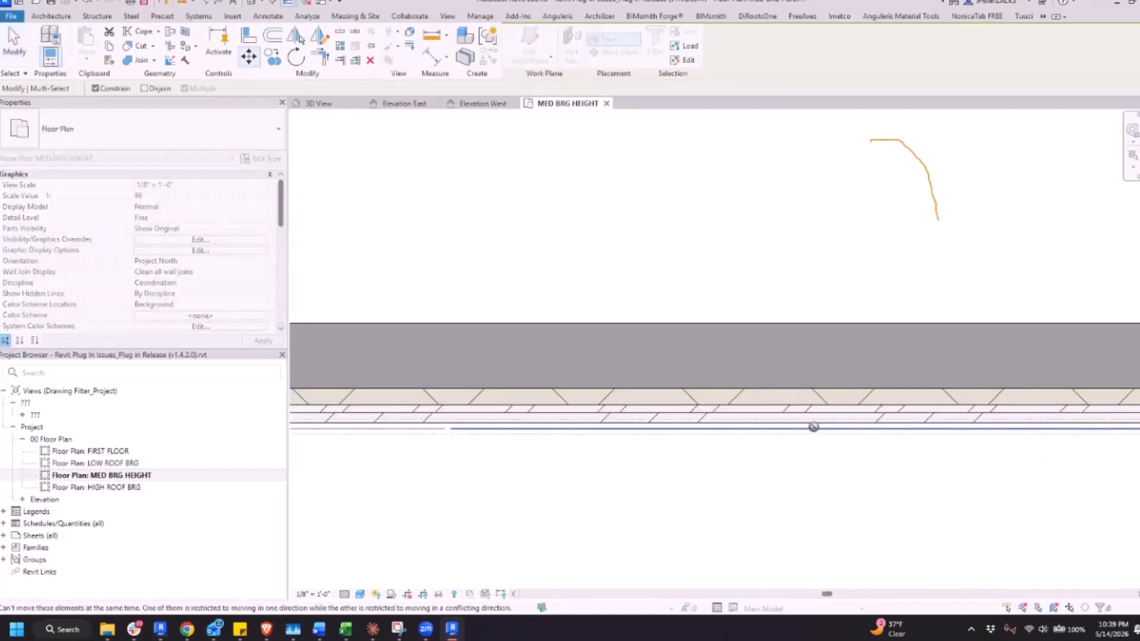
pyautogui.press('Escape')
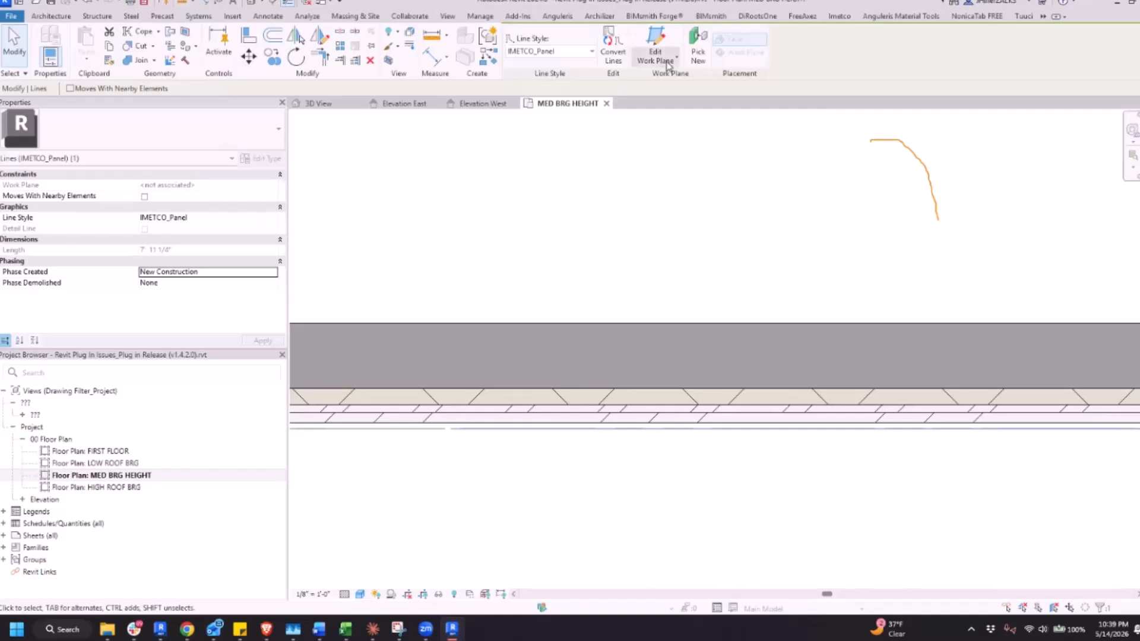
# Check the work plane settings of a single IMETCO_Panel line on the wing's front wall, leaving them unchanged
pyautogui.click(668, 64)
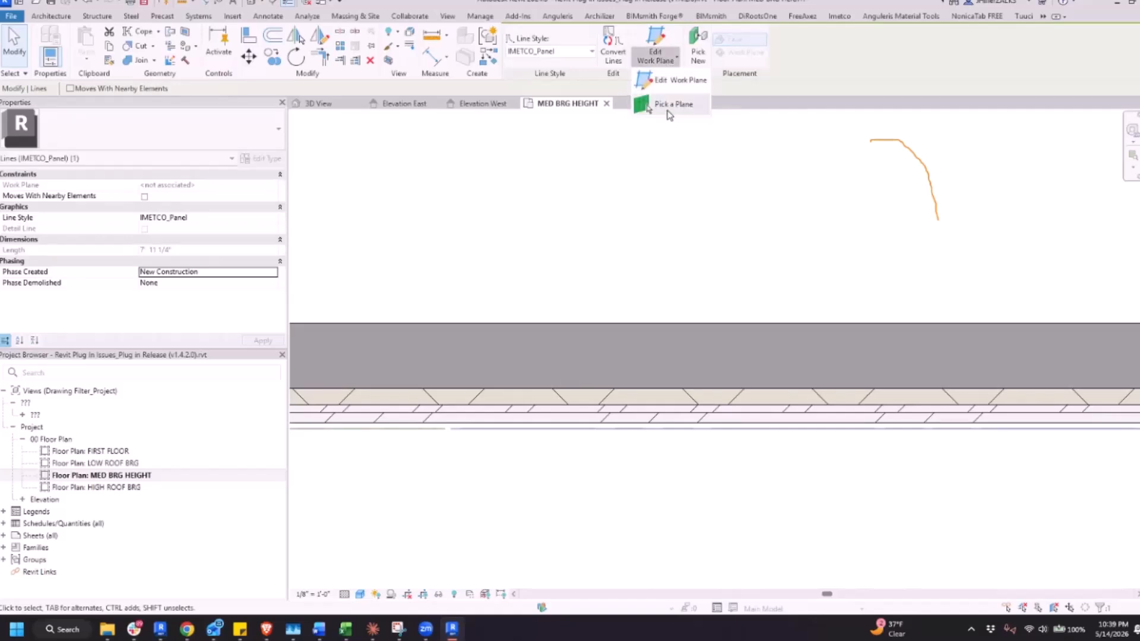
pyautogui.click(679, 83)
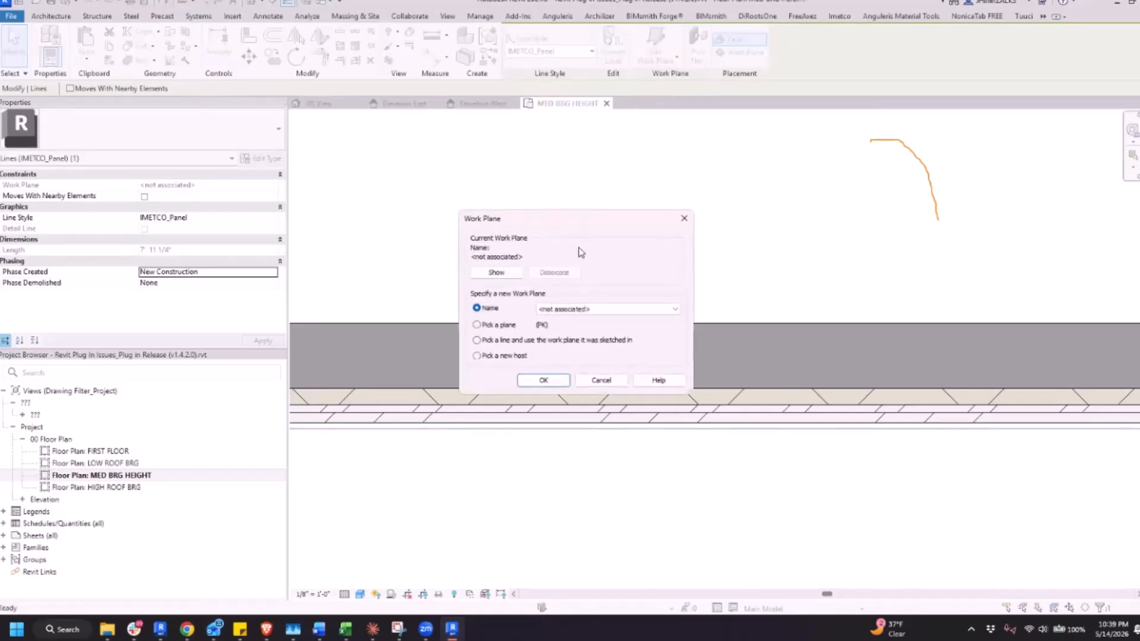
pyautogui.click(683, 220)
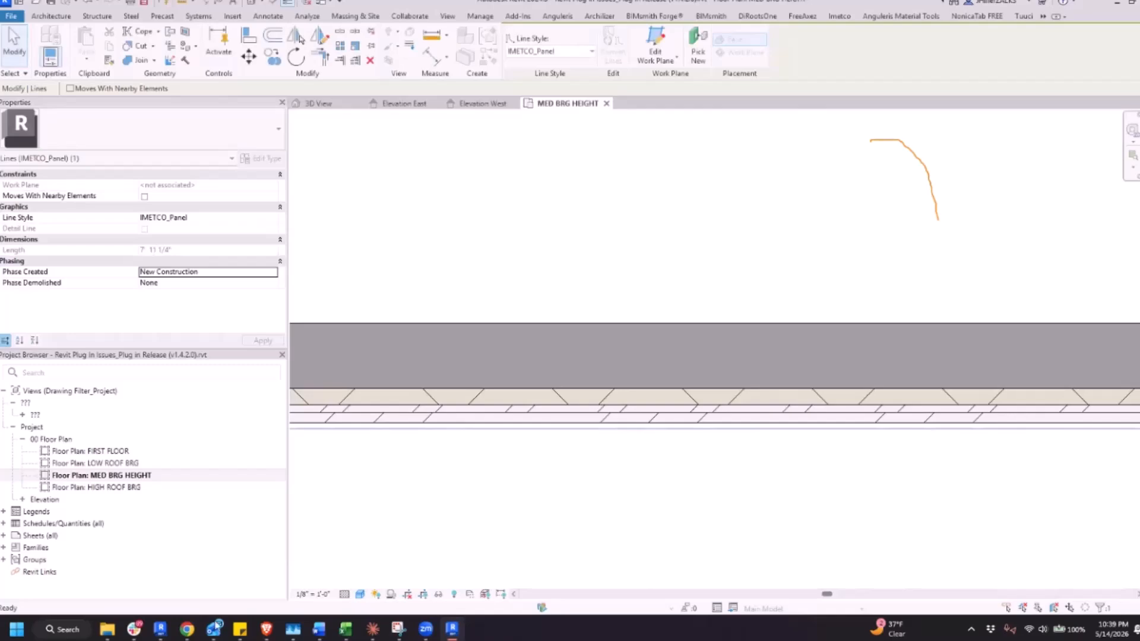
# Switch to the issues PDF in Chrome and read on from issue #5 to the slanted-wall screenshot of issue #7, enlarging it
pyautogui.moveTo(187, 630)
pyautogui.click(230, 591)
pyautogui.scroll(-5, 621, 356)
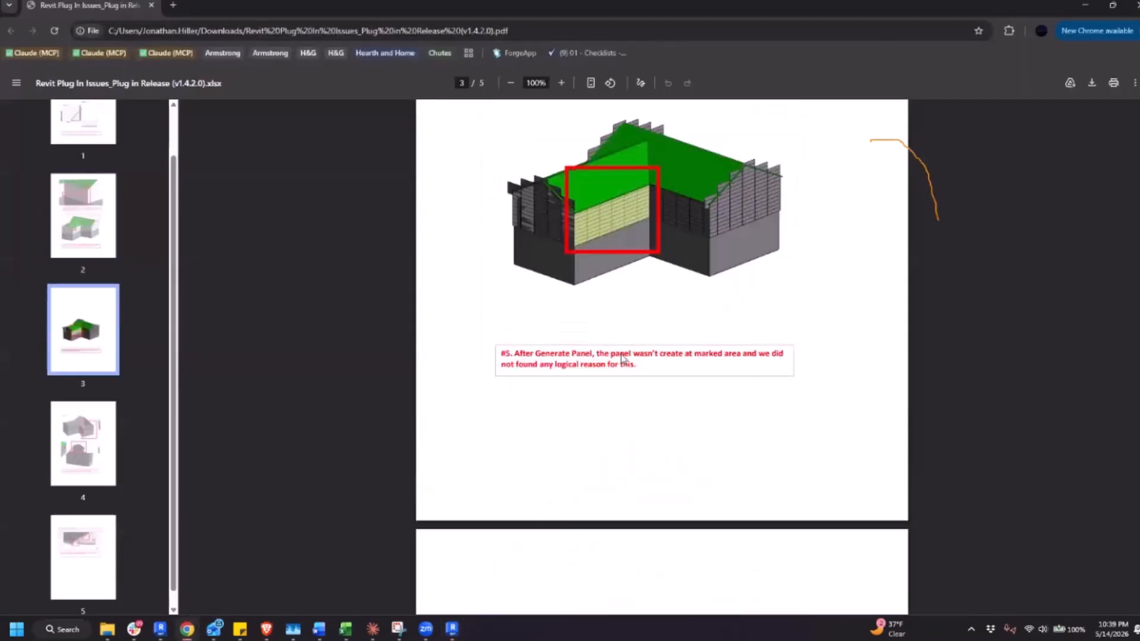
pyautogui.scroll(-8, 620, 356)
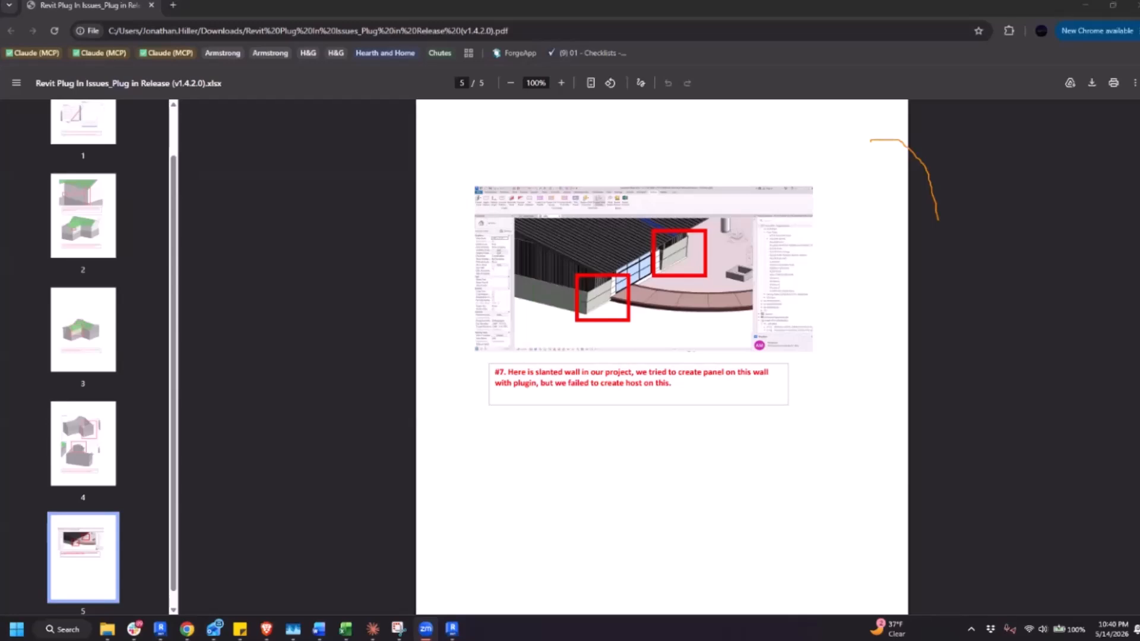
pyautogui.keyDown('ctrl'); pyautogui.scroll(5, 688, 292); pyautogui.keyUp('ctrl')
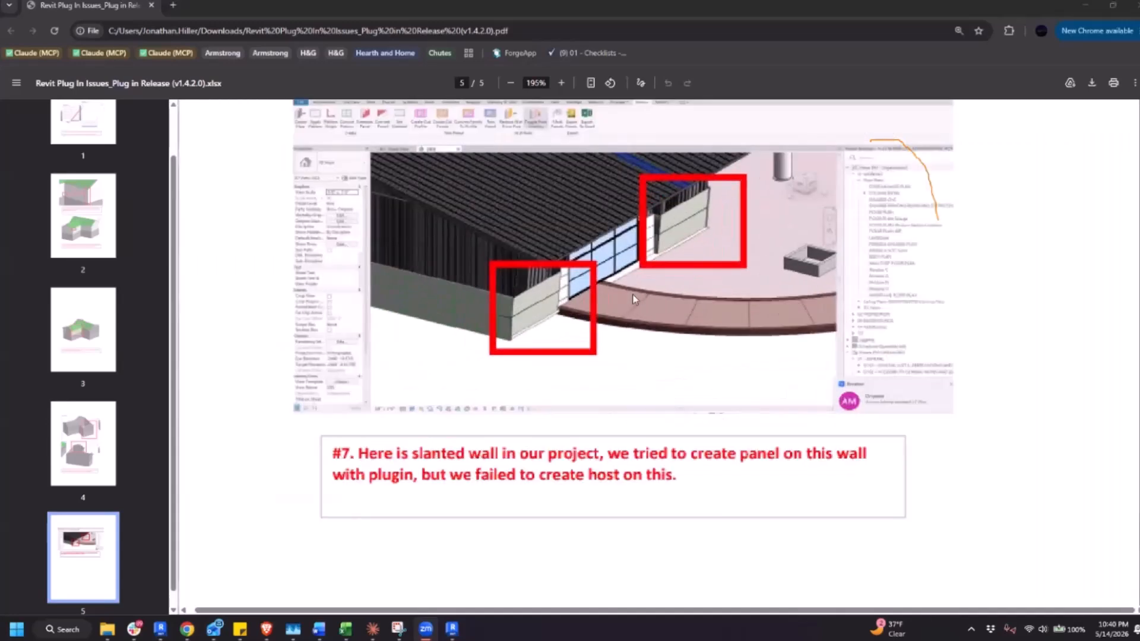
pyautogui.keyDown('ctrl'); pyautogui.scroll(5, 634, 299); pyautogui.keyUp('ctrl')
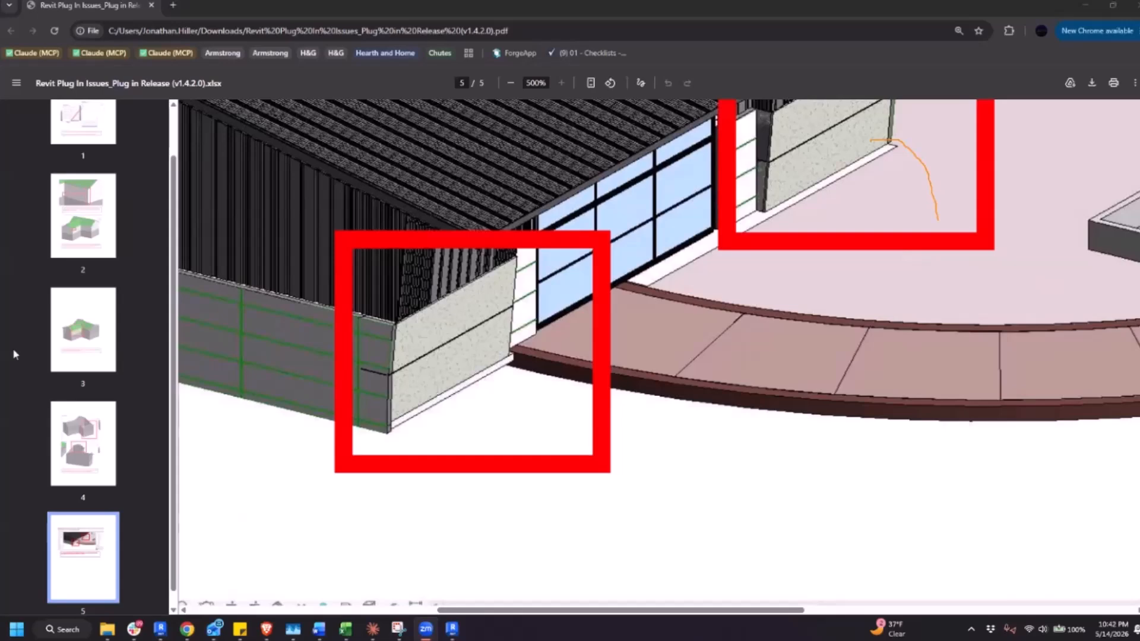
# Return to page 1 of the issues PDF and review issue #1 on Create Host and issue #2 on Apply Pattern
pyautogui.scroll(-10, 450, 351)
pyautogui.press('super')
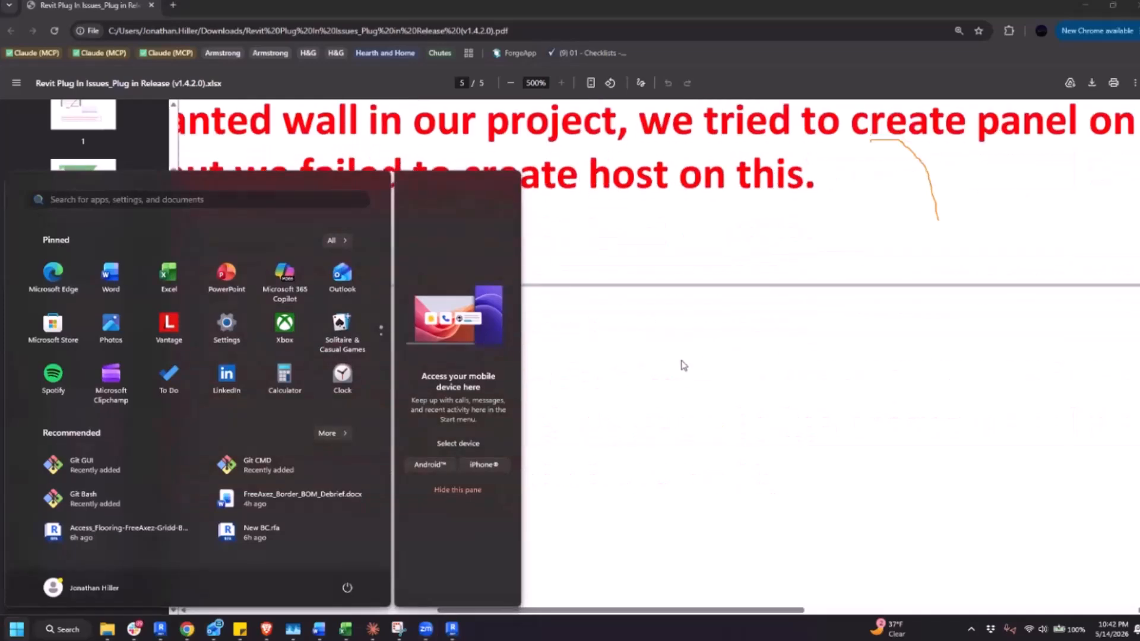
pyautogui.press('Escape')
pyautogui.keyDown('ctrl'); pyautogui.scroll(-8, 684, 364); pyautogui.keyUp('ctrl')
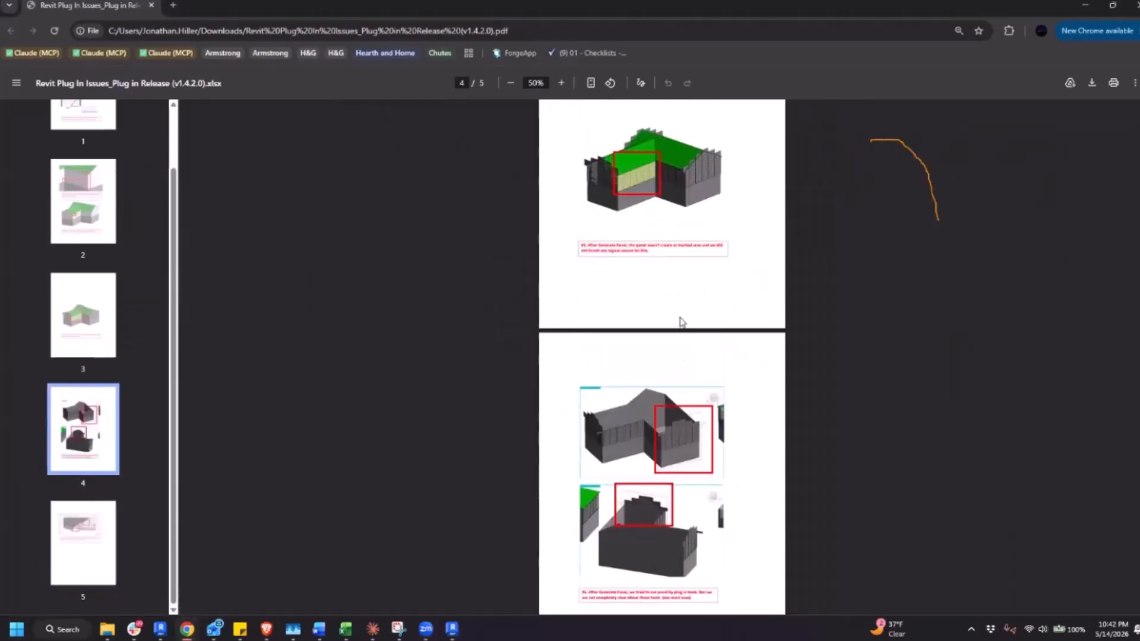
pyautogui.scroll(10, 682, 320)
pyautogui.keyDown('ctrl'); pyautogui.scroll(5, 682, 321); pyautogui.keyUp('ctrl')
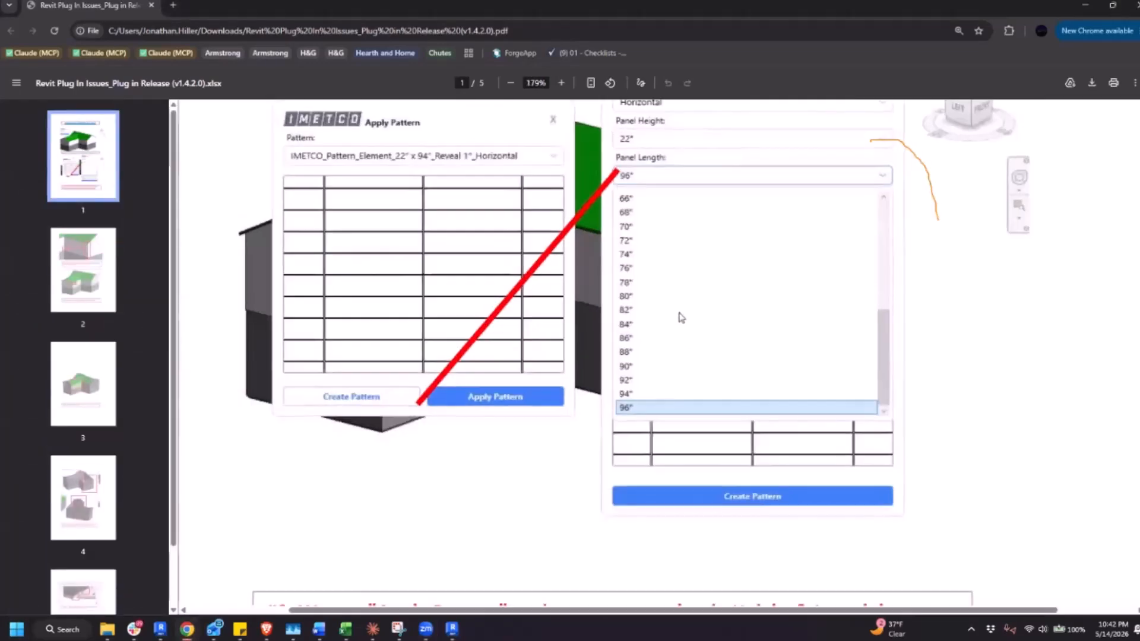
pyautogui.keyDown('ctrl'); pyautogui.scroll(-2, 682, 318); pyautogui.keyUp('ctrl')
pyautogui.scroll(2, 682, 318)
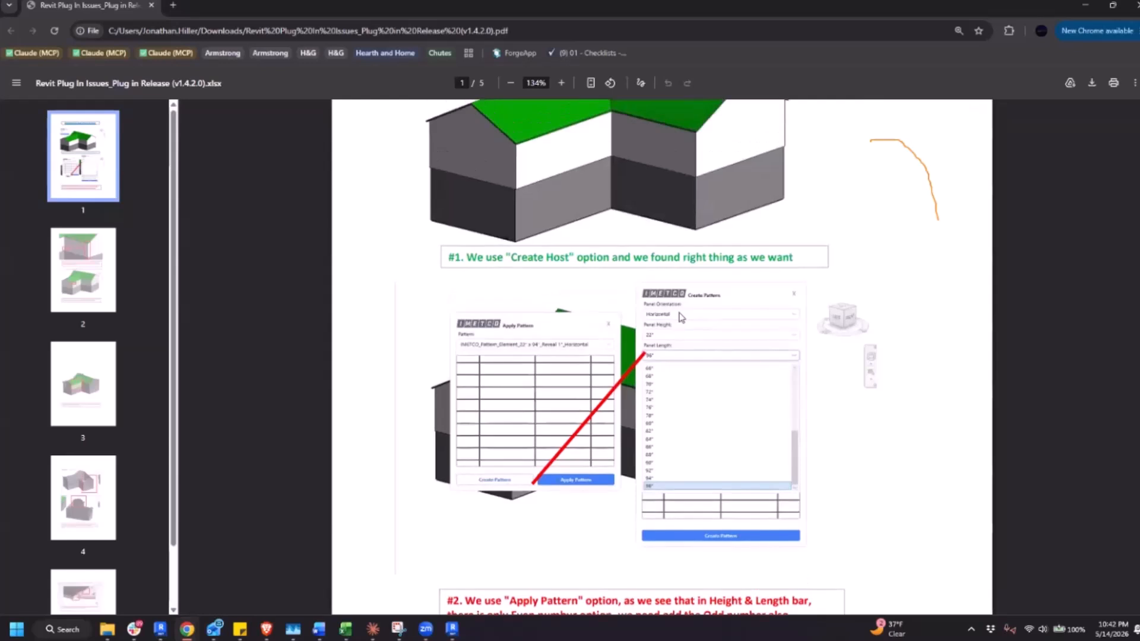
pyautogui.keyDown('ctrl'); pyautogui.scroll(-2, 681, 317); pyautogui.keyUp('ctrl')
pyautogui.scroll(1, 672, 314)
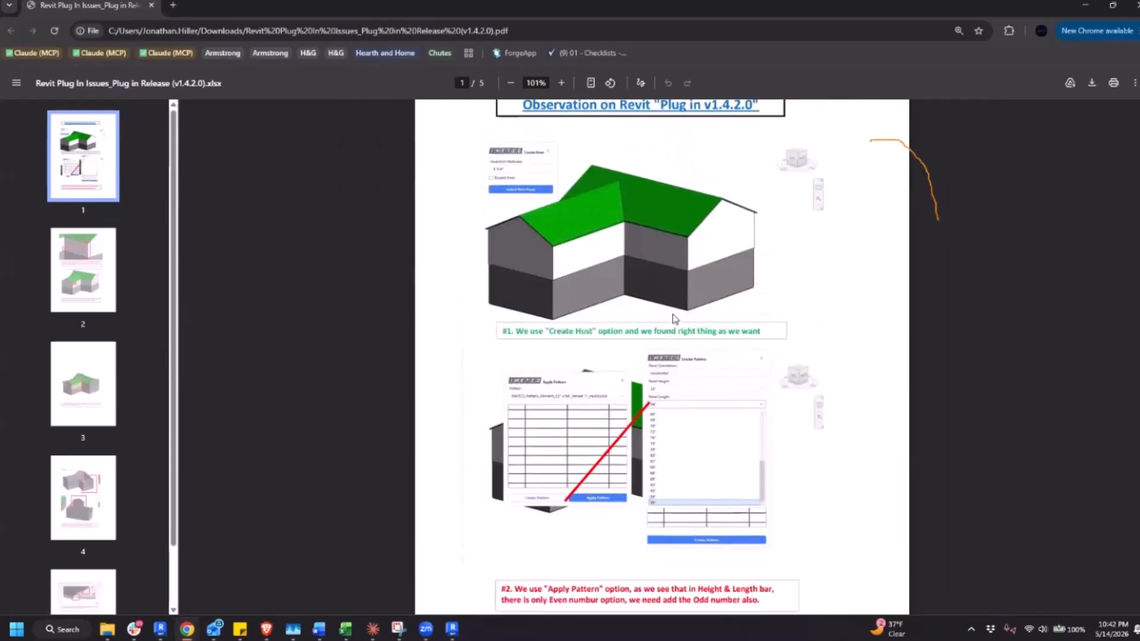
pyautogui.keyDown('ctrl'); pyautogui.scroll(-2, 674, 318); pyautogui.keyUp('ctrl')
pyautogui.keyDown('ctrl'); pyautogui.scroll(1, 668, 449); pyautogui.keyUp('ctrl')
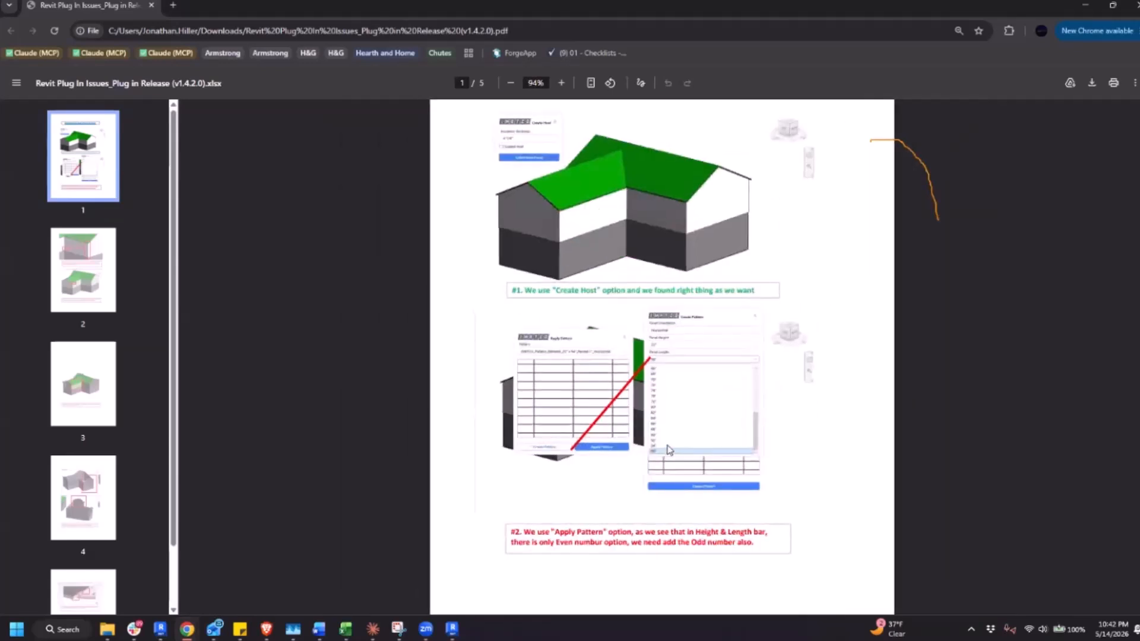